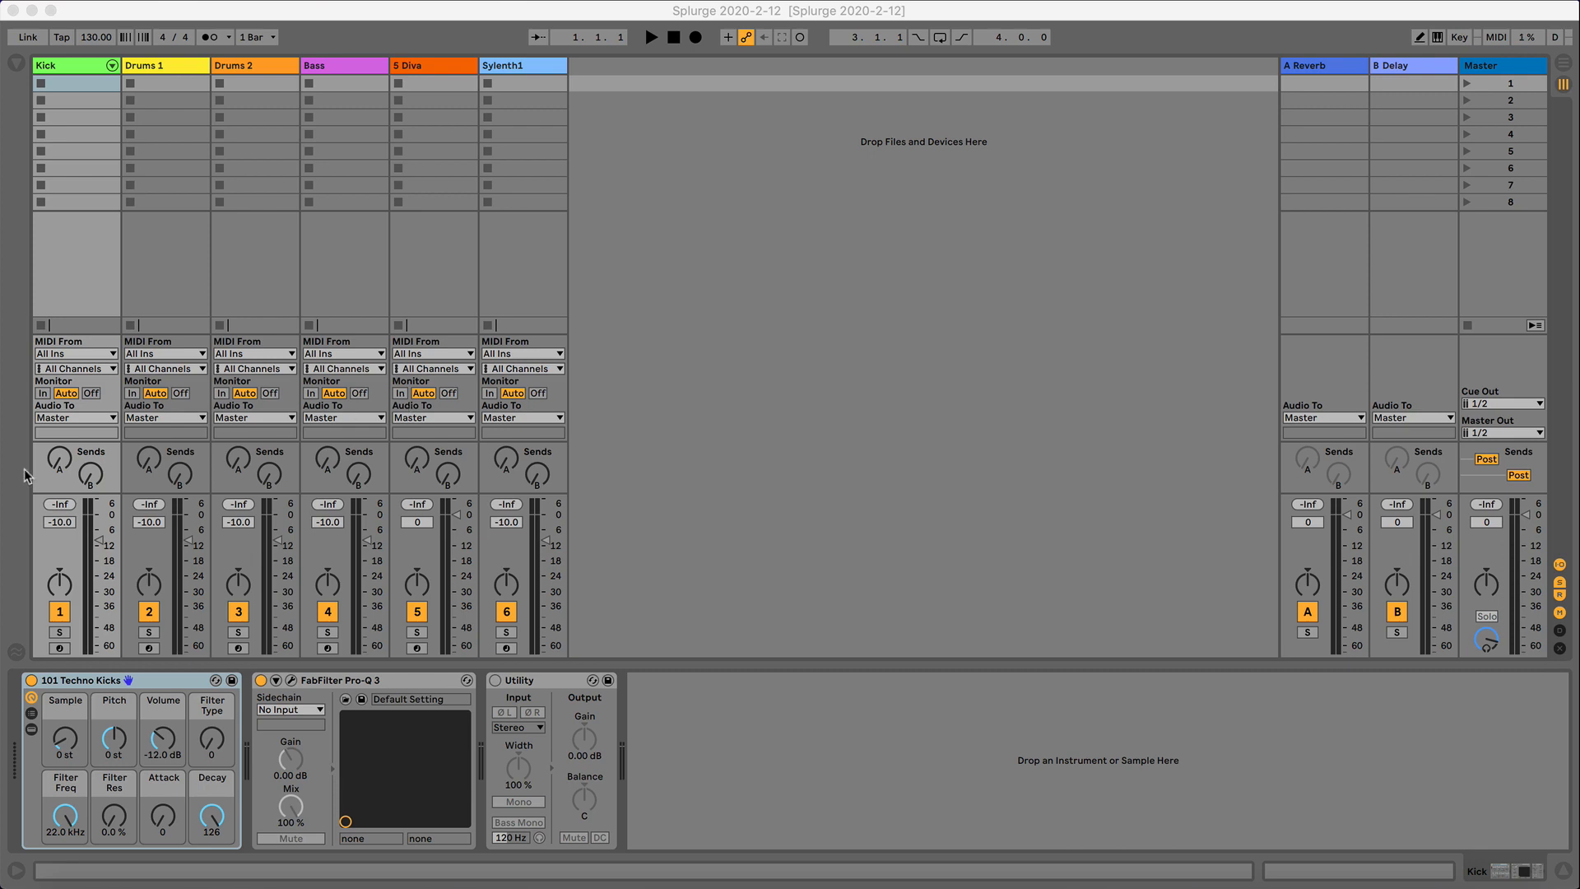
Switch to the web browser and look through the uploaded videos on the OfficialSomaRecords YouTube channel.
{"action": "left_click", "coordinate": [212, 885]}
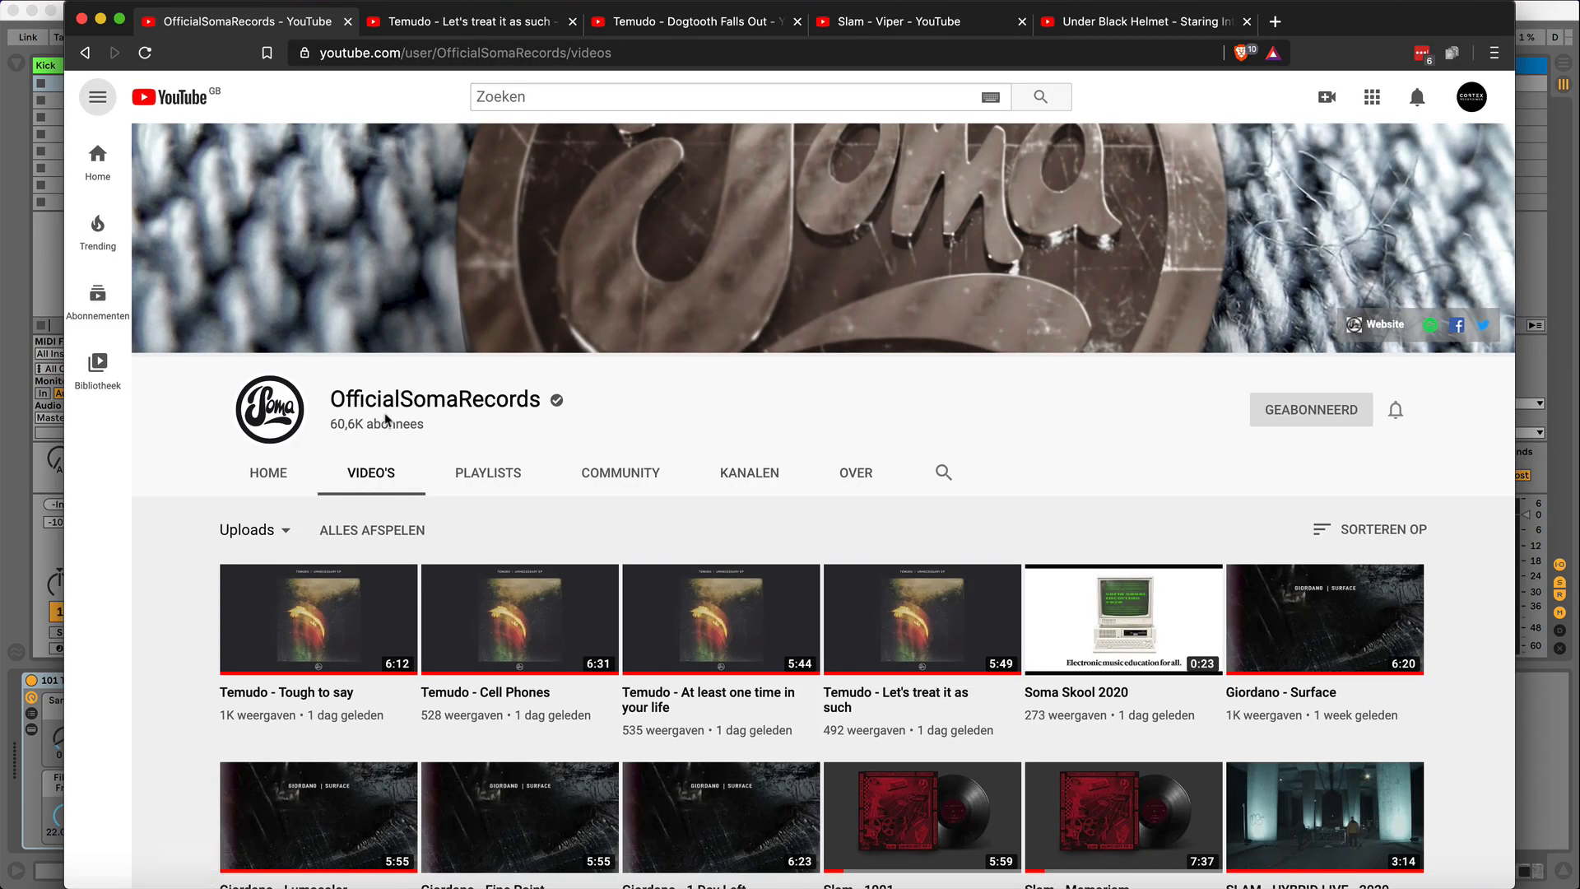
{"action": "scroll", "coordinate": [159, 527], "scroll_direction": "down", "scroll_amount": 3}
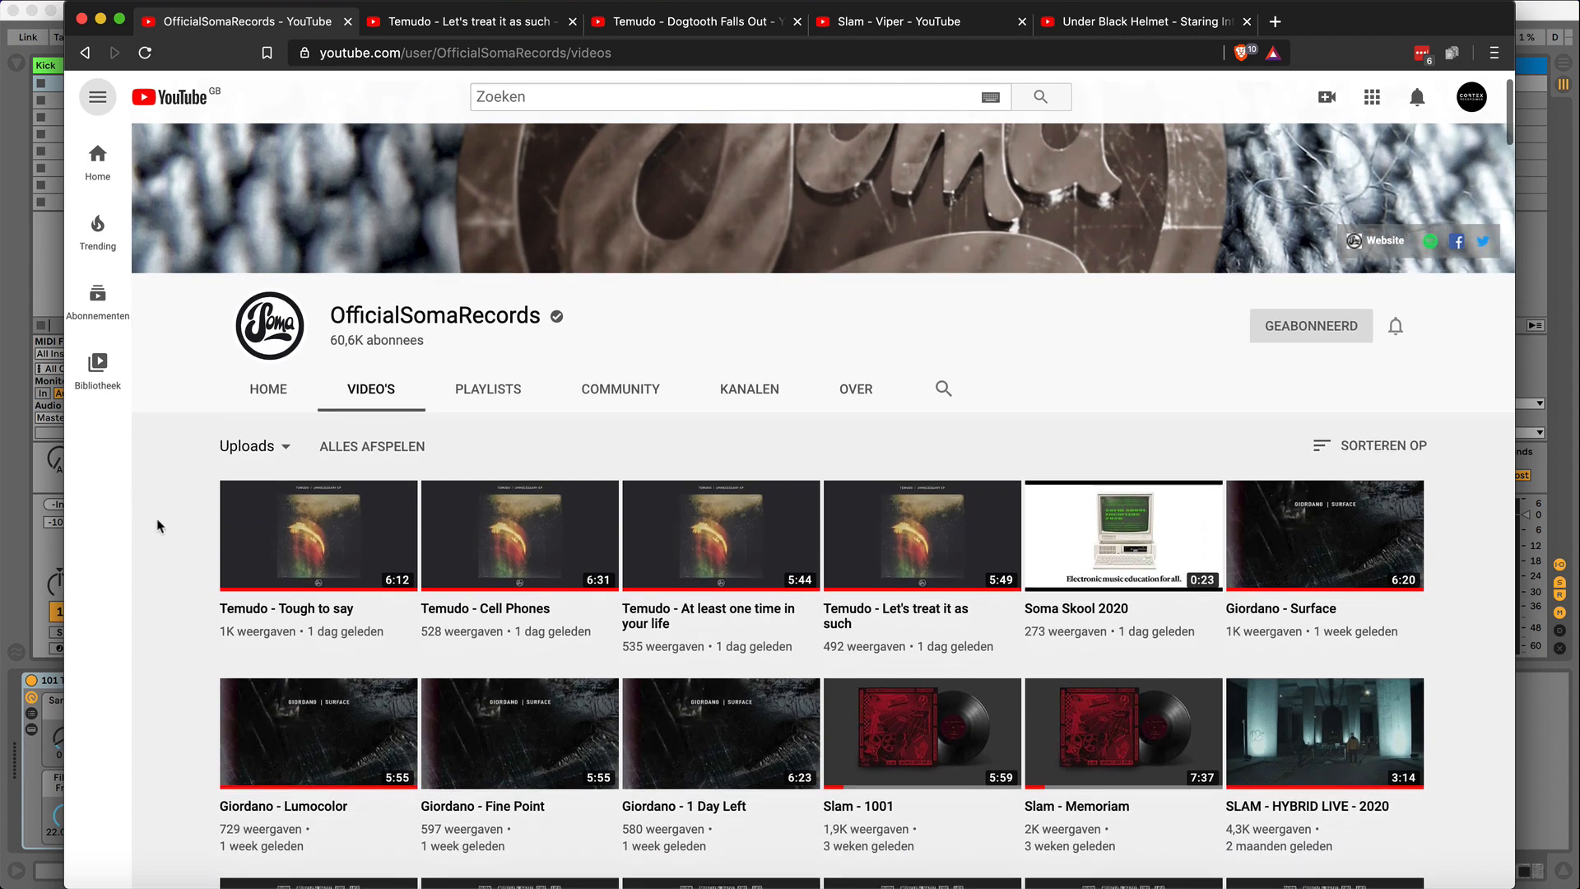
{"action": "scroll", "coordinate": [159, 527], "scroll_direction": "down", "scroll_amount": 2}
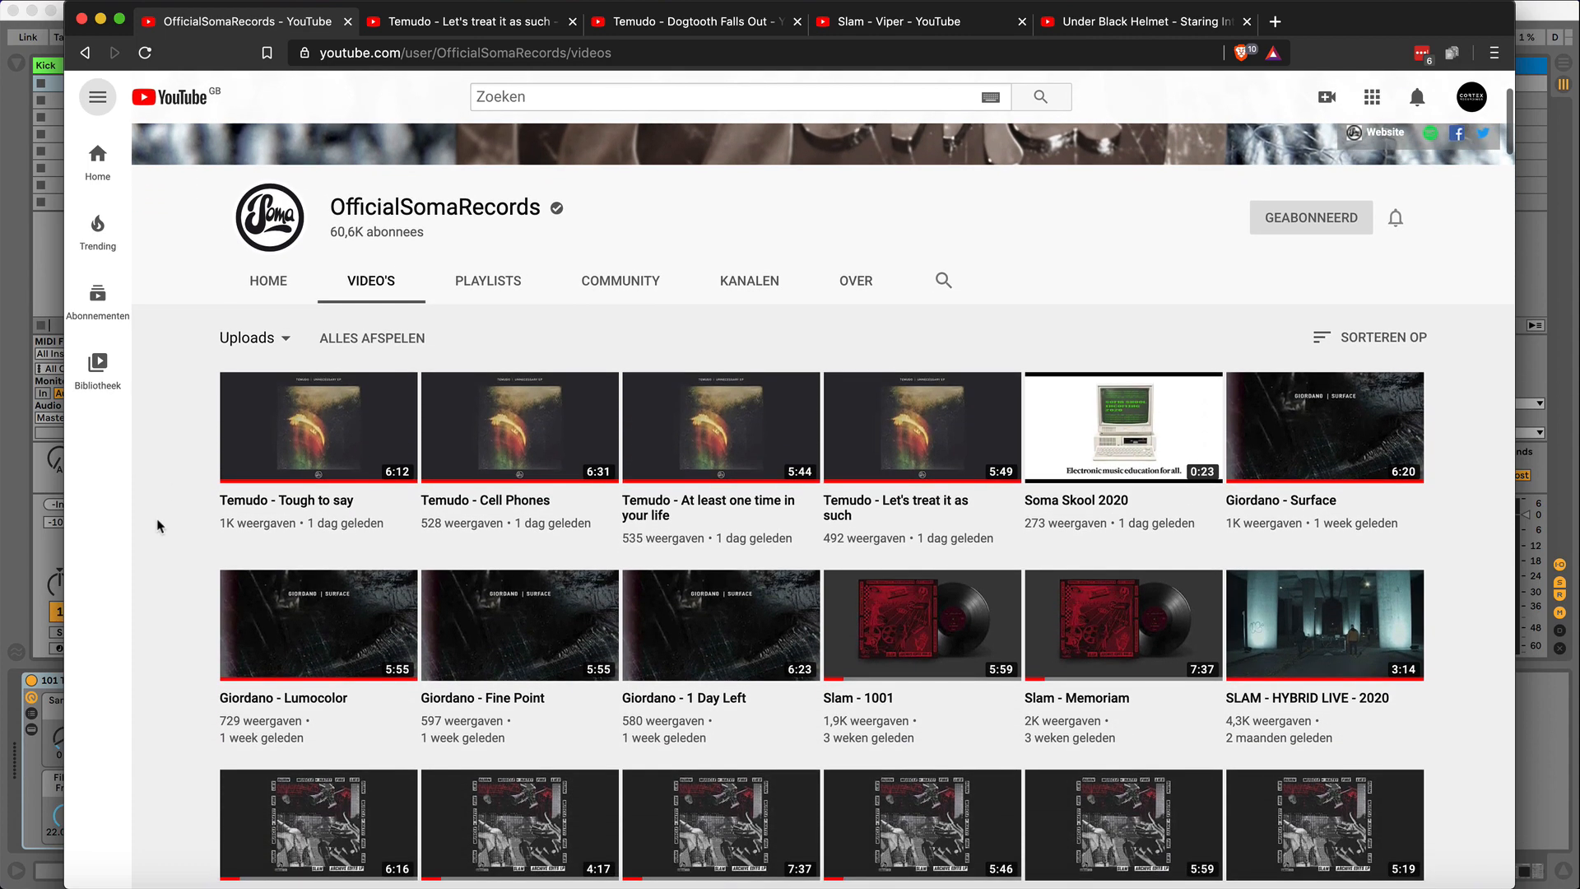
{"action": "scroll", "coordinate": [159, 526], "scroll_direction": "down", "scroll_amount": 1}
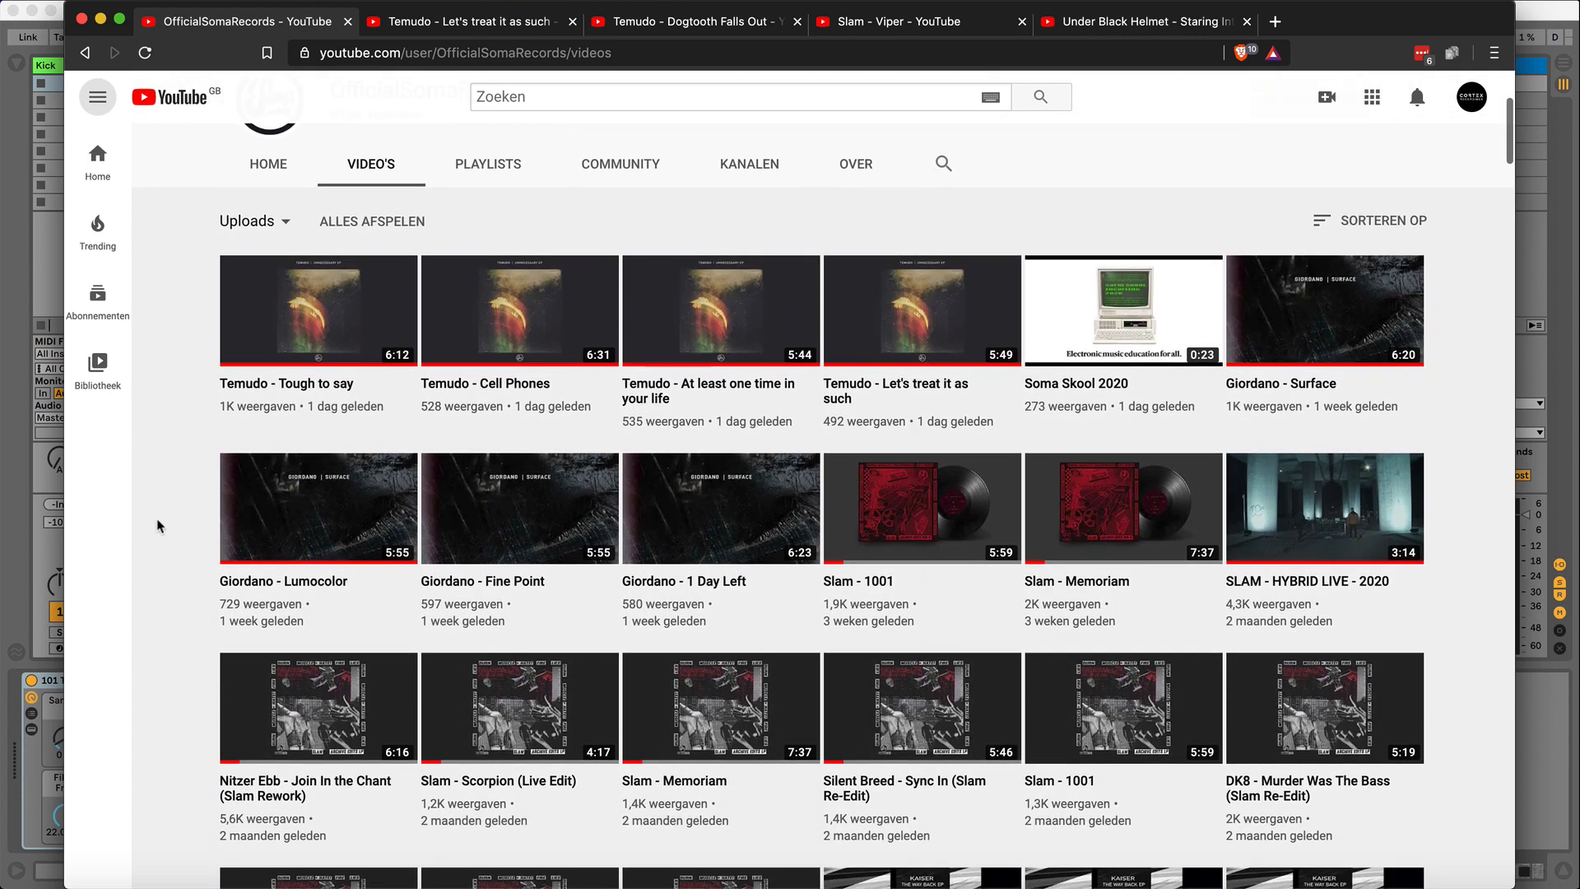
{"action": "scroll", "coordinate": [159, 527], "scroll_direction": "up", "scroll_amount": 1}
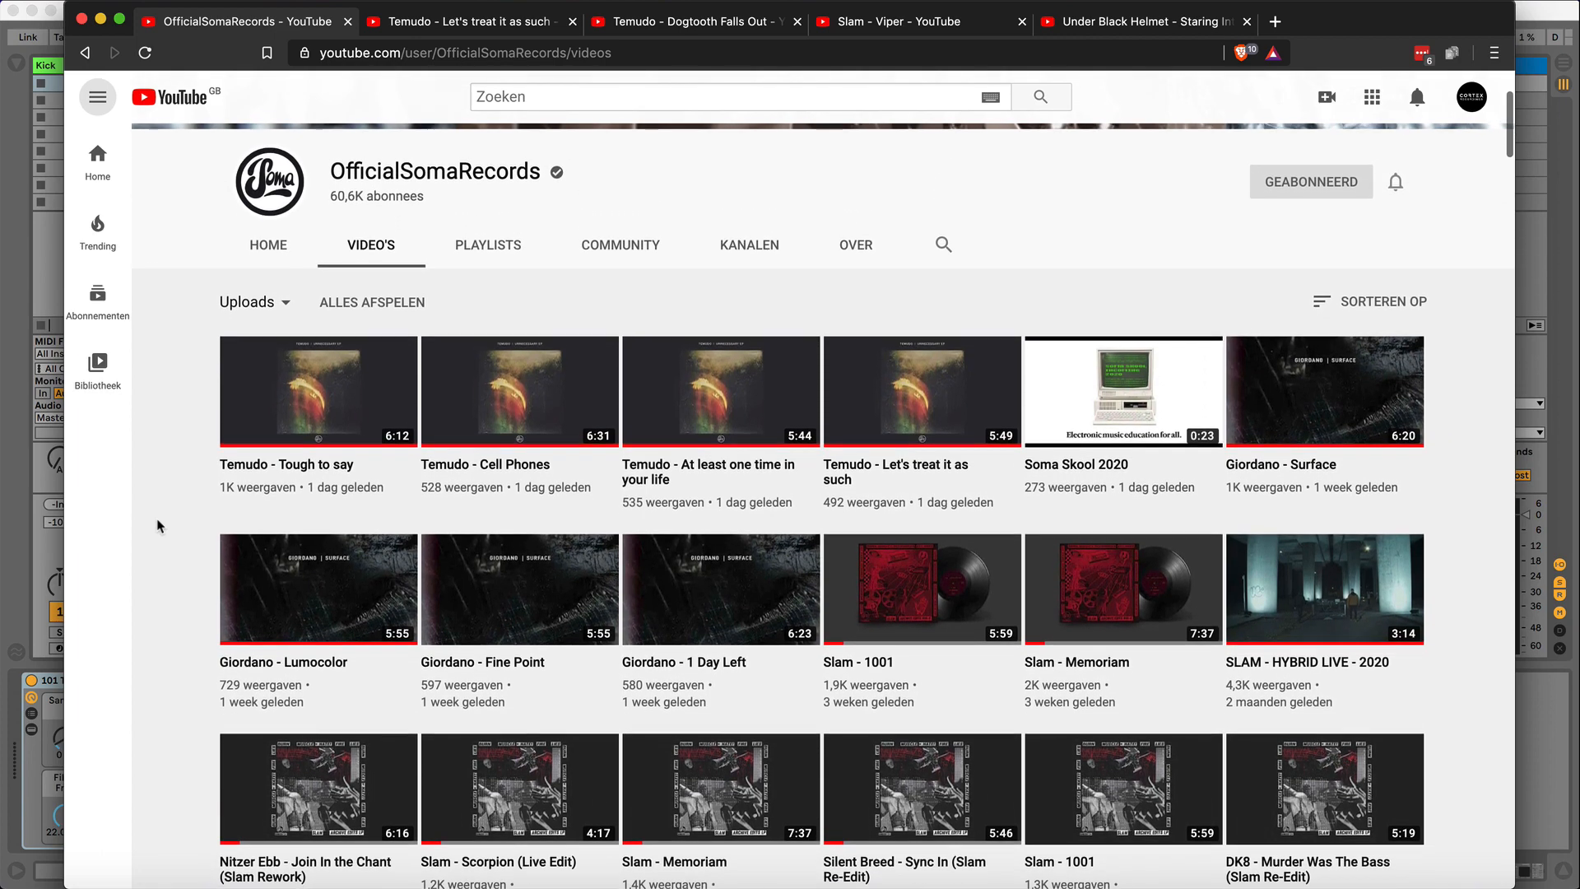
{"action": "scroll", "coordinate": [158, 526], "scroll_direction": "down", "scroll_amount": 1}
{"action": "scroll", "coordinate": [158, 527], "scroll_direction": "up", "scroll_amount": 1}
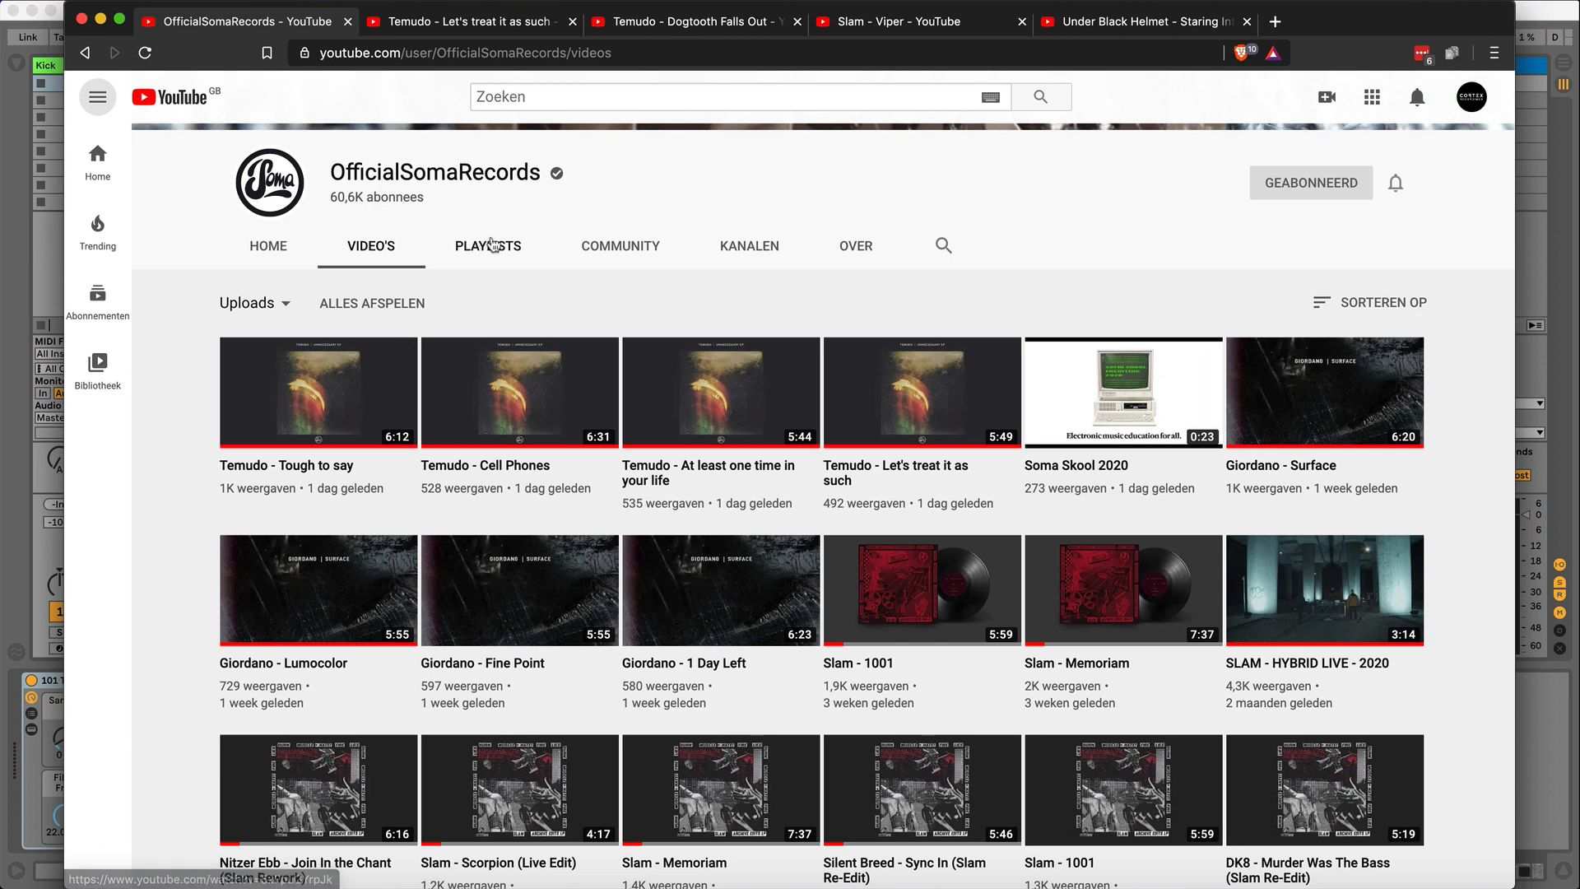
{"action": "scroll", "coordinate": [570, 268], "scroll_direction": "up", "scroll_amount": 2}
{"action": "scroll", "coordinate": [570, 268], "scroll_direction": "down", "scroll_amount": 1}
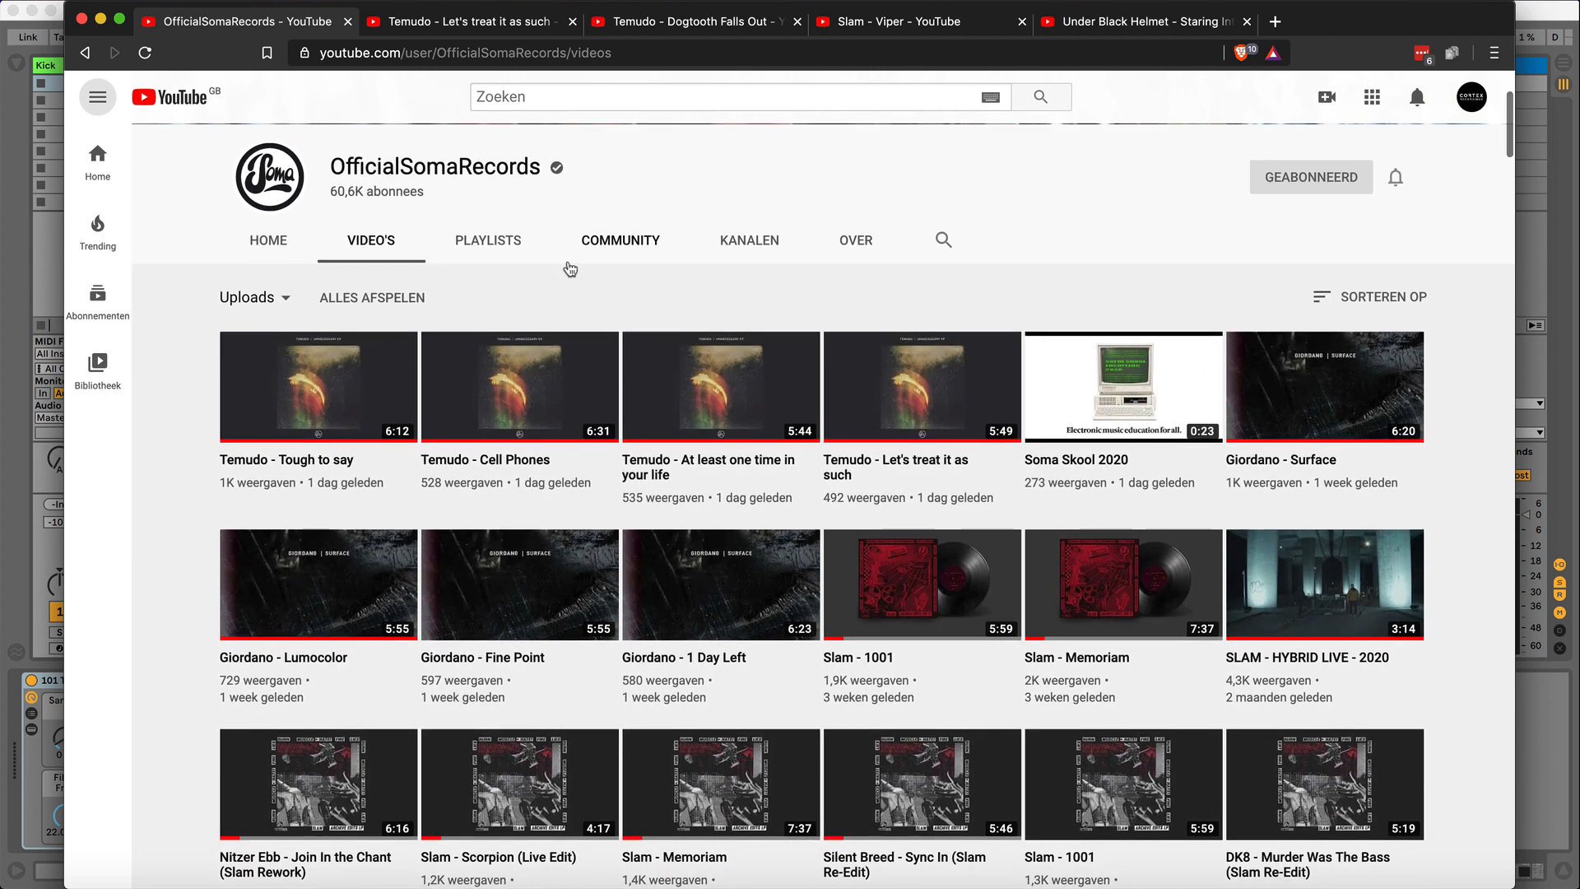
{"action": "scroll", "coordinate": [519, 144], "scroll_direction": "up", "scroll_amount": 1}
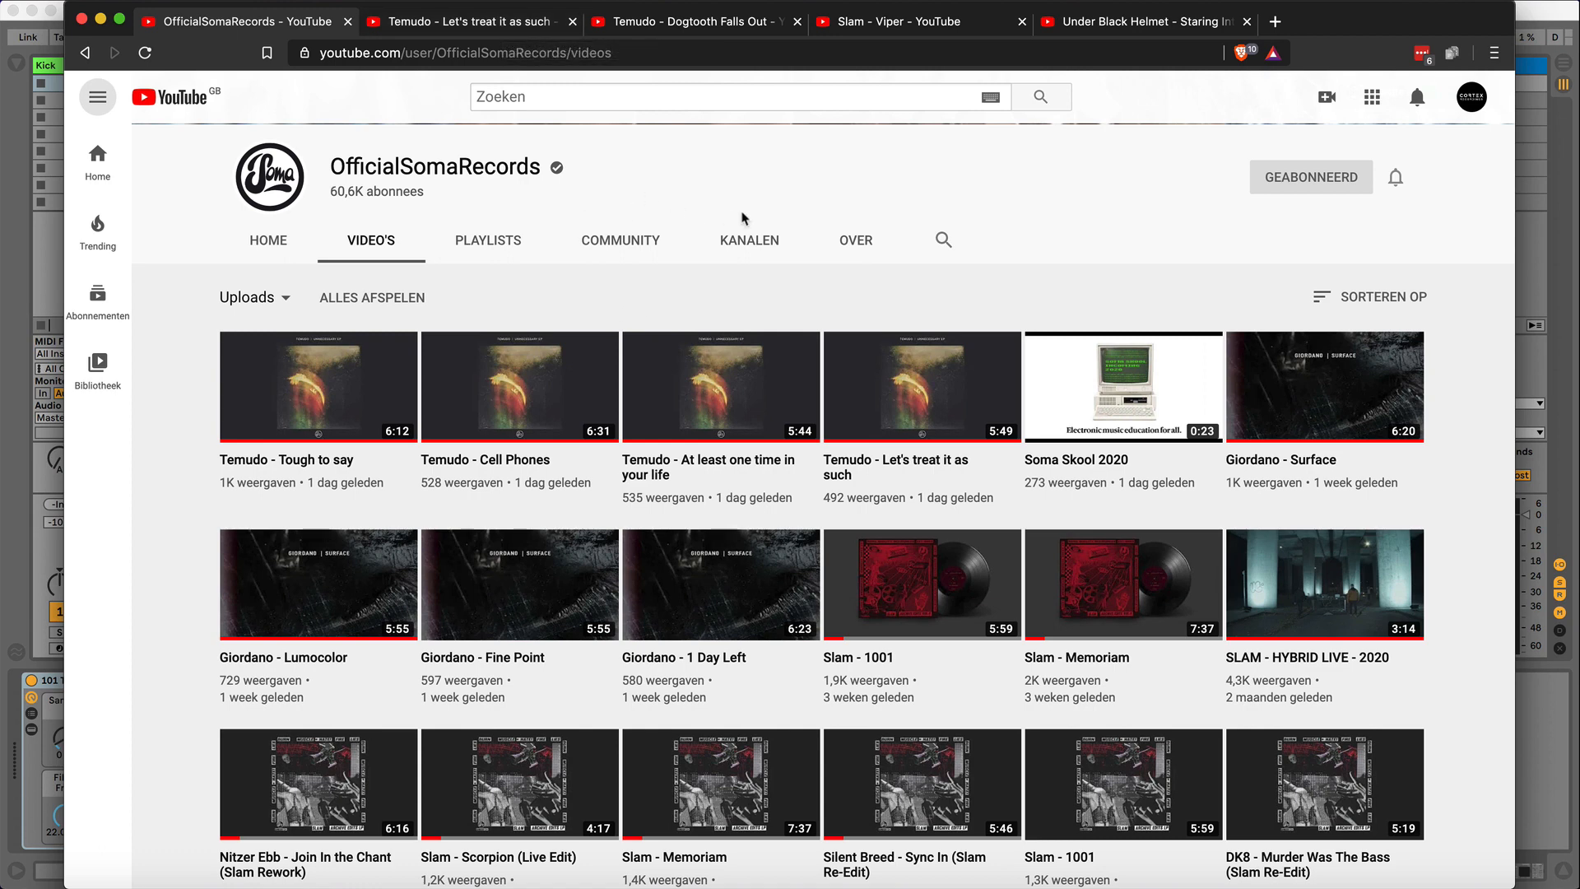
Play a passage of the reference track "Temudo - Let's treat it as such" and pause it.
{"action": "left_click", "coordinate": [488, 32]}
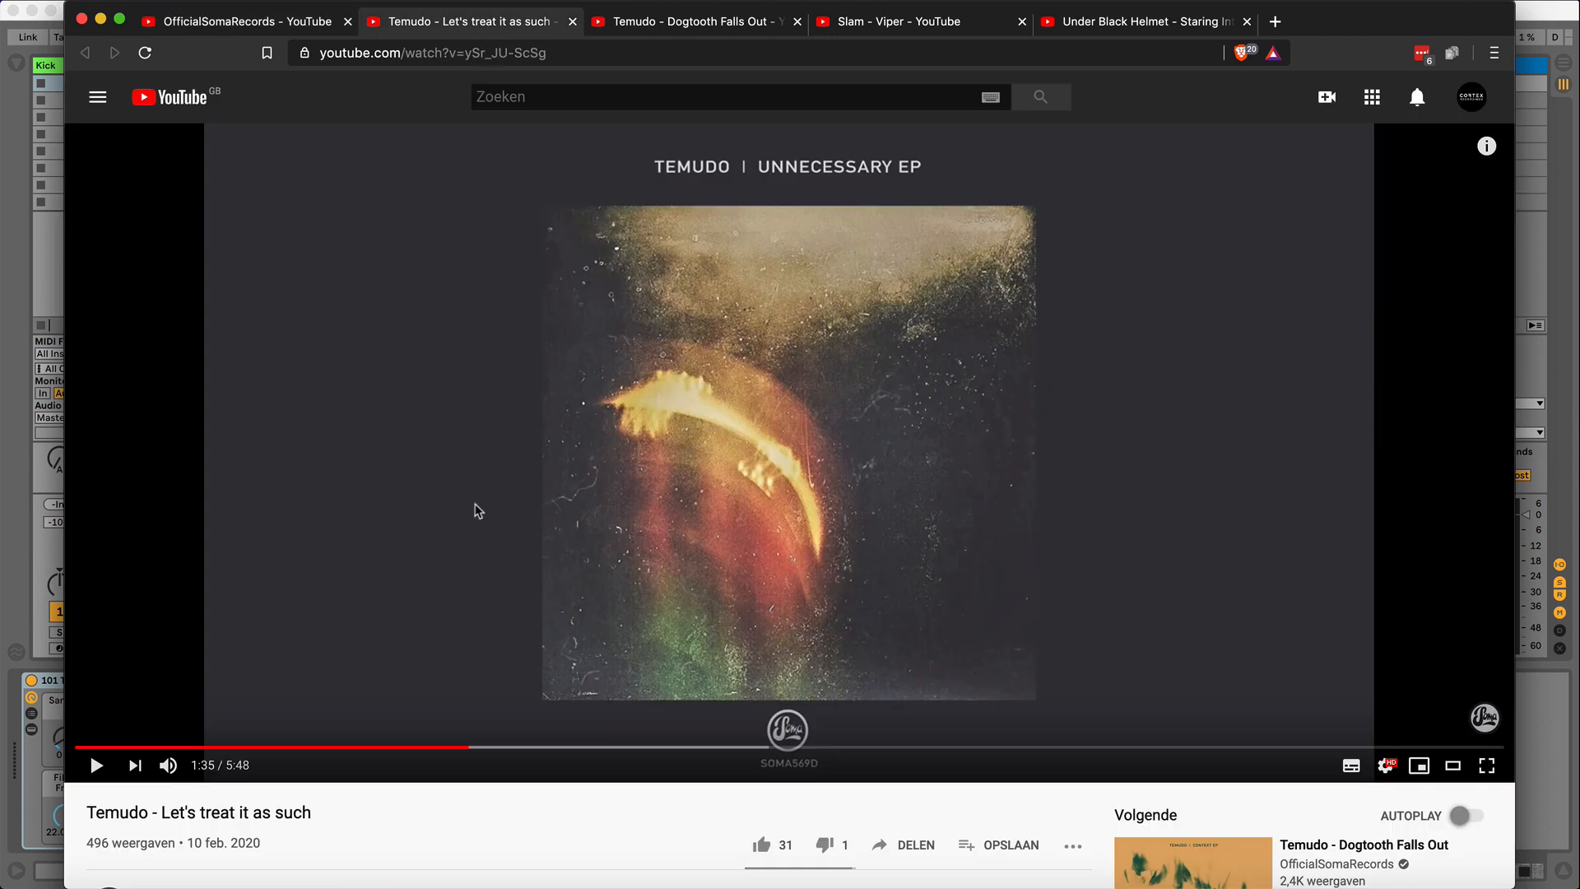
{"action": "left_click", "coordinate": [412, 499]}
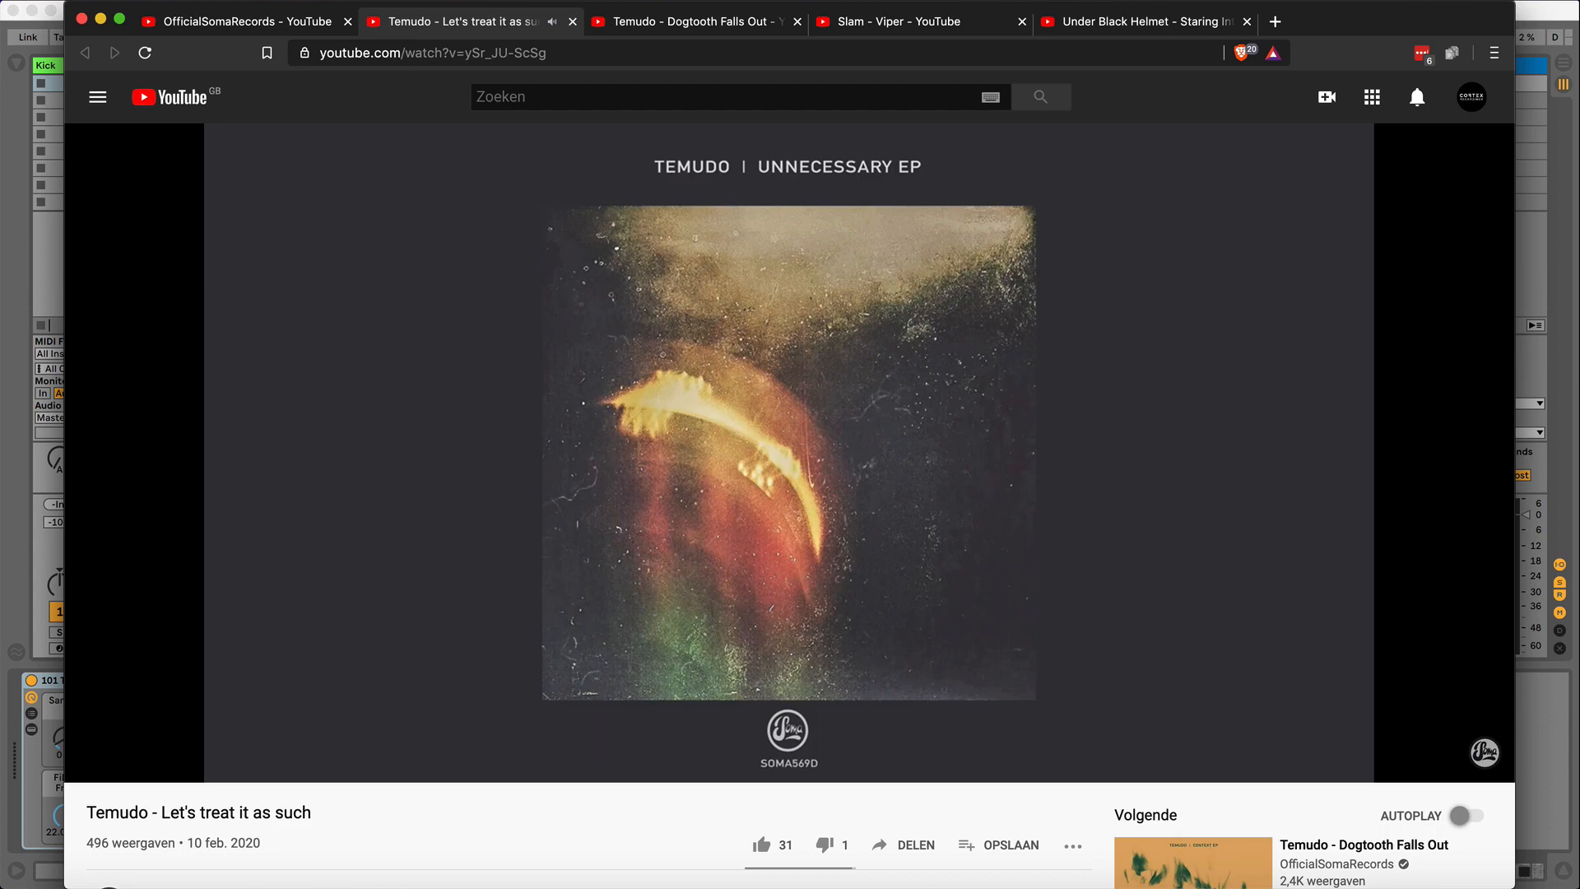
{"action": "left_click", "coordinate": [428, 498]}
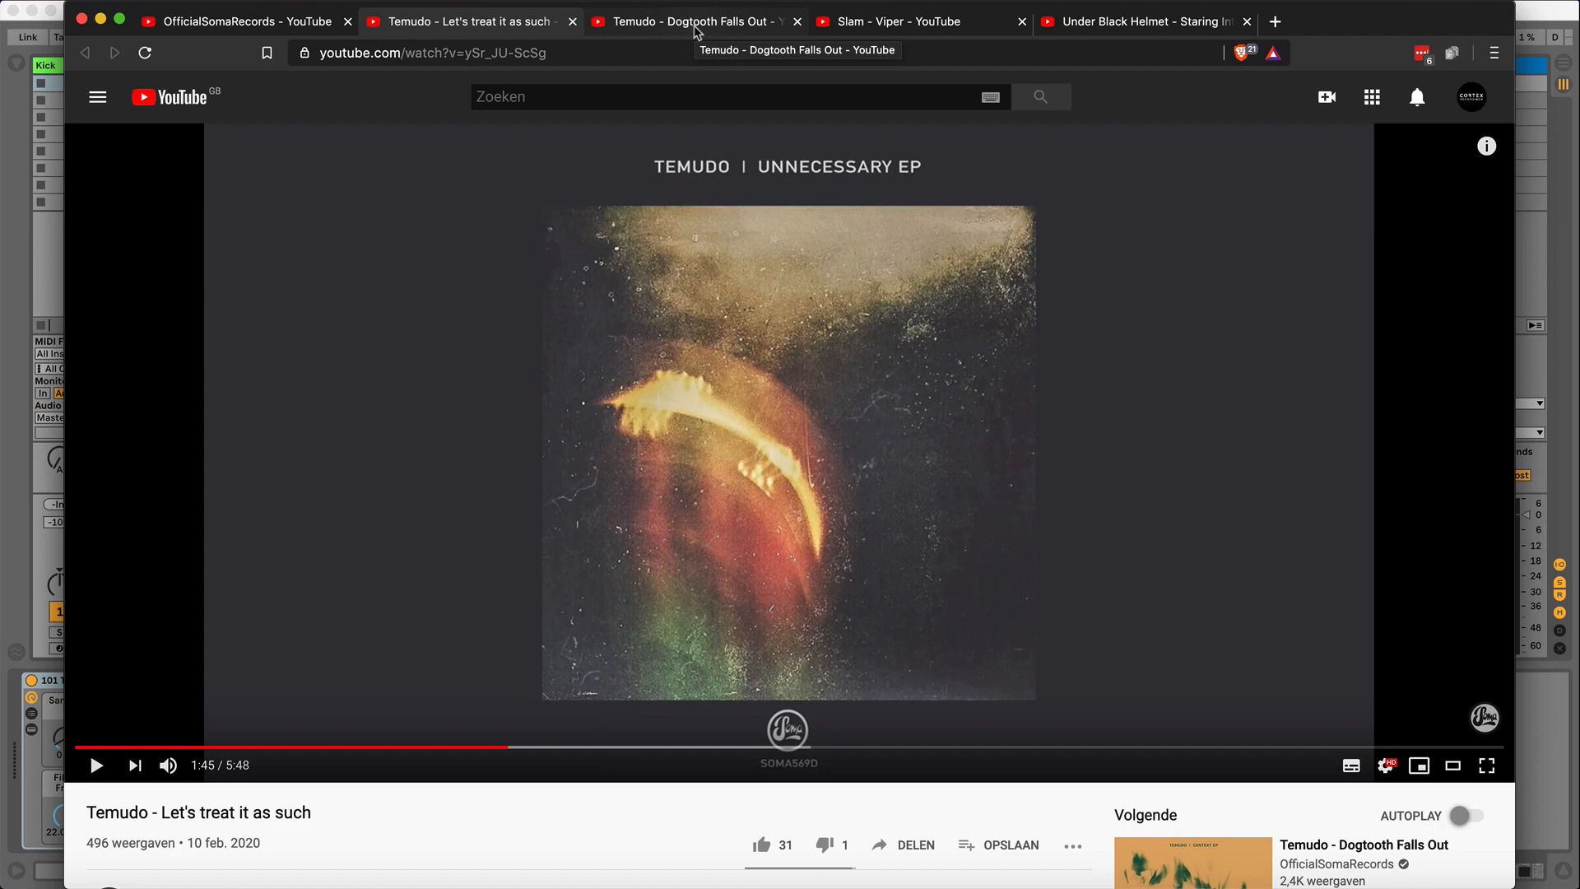
Play a passage of the reference track "Temudo - Dogtooth Falls Out" and pause it.
{"action": "left_click", "coordinate": [695, 25]}
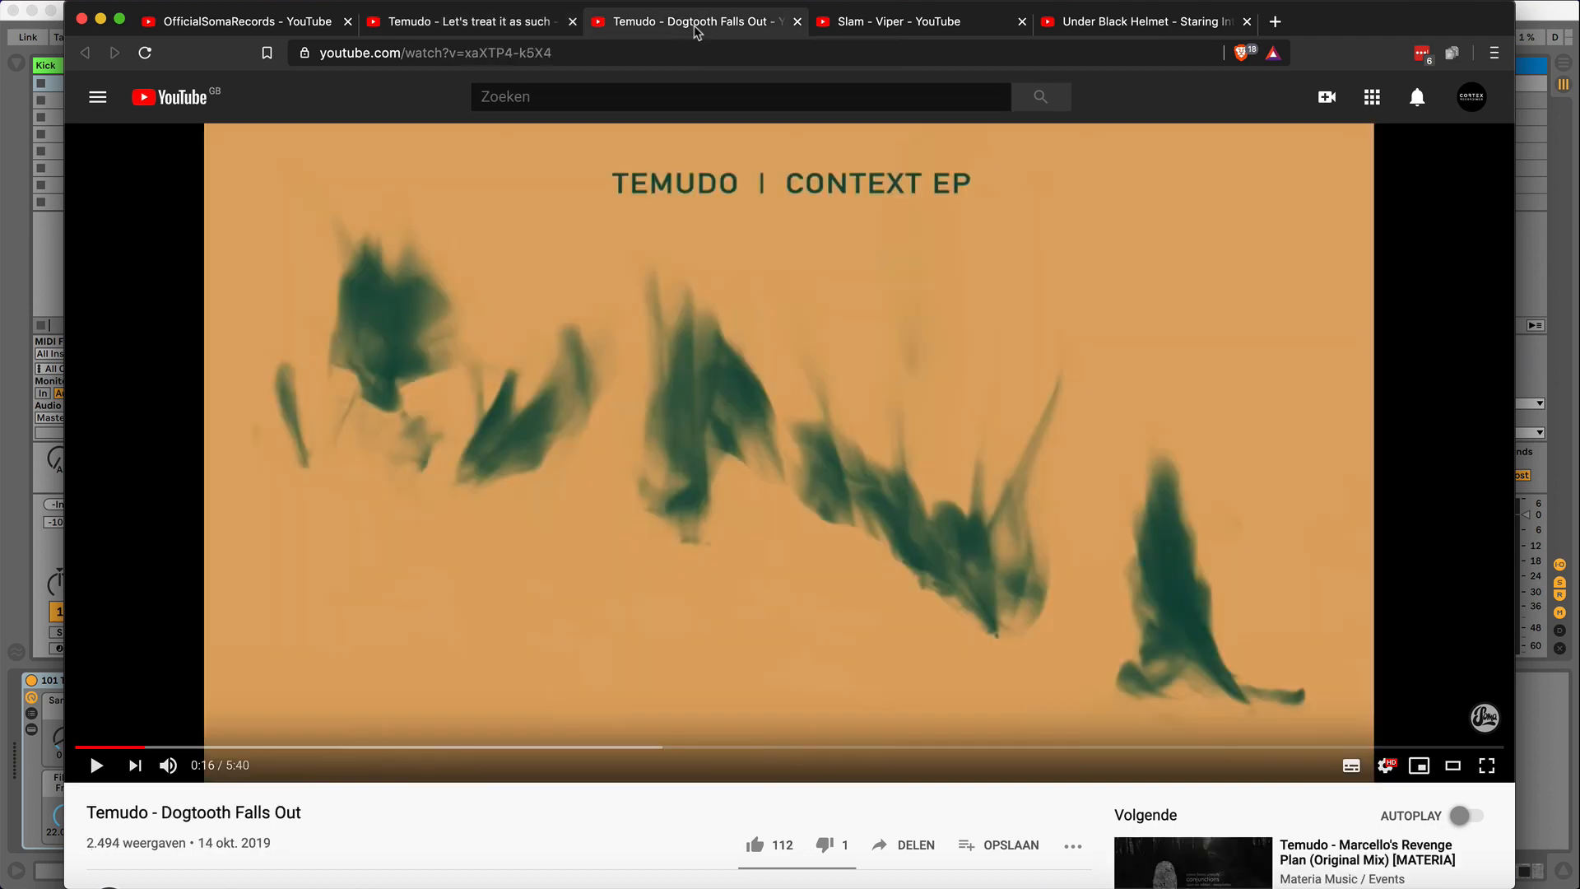
{"action": "left_click", "coordinate": [393, 455]}
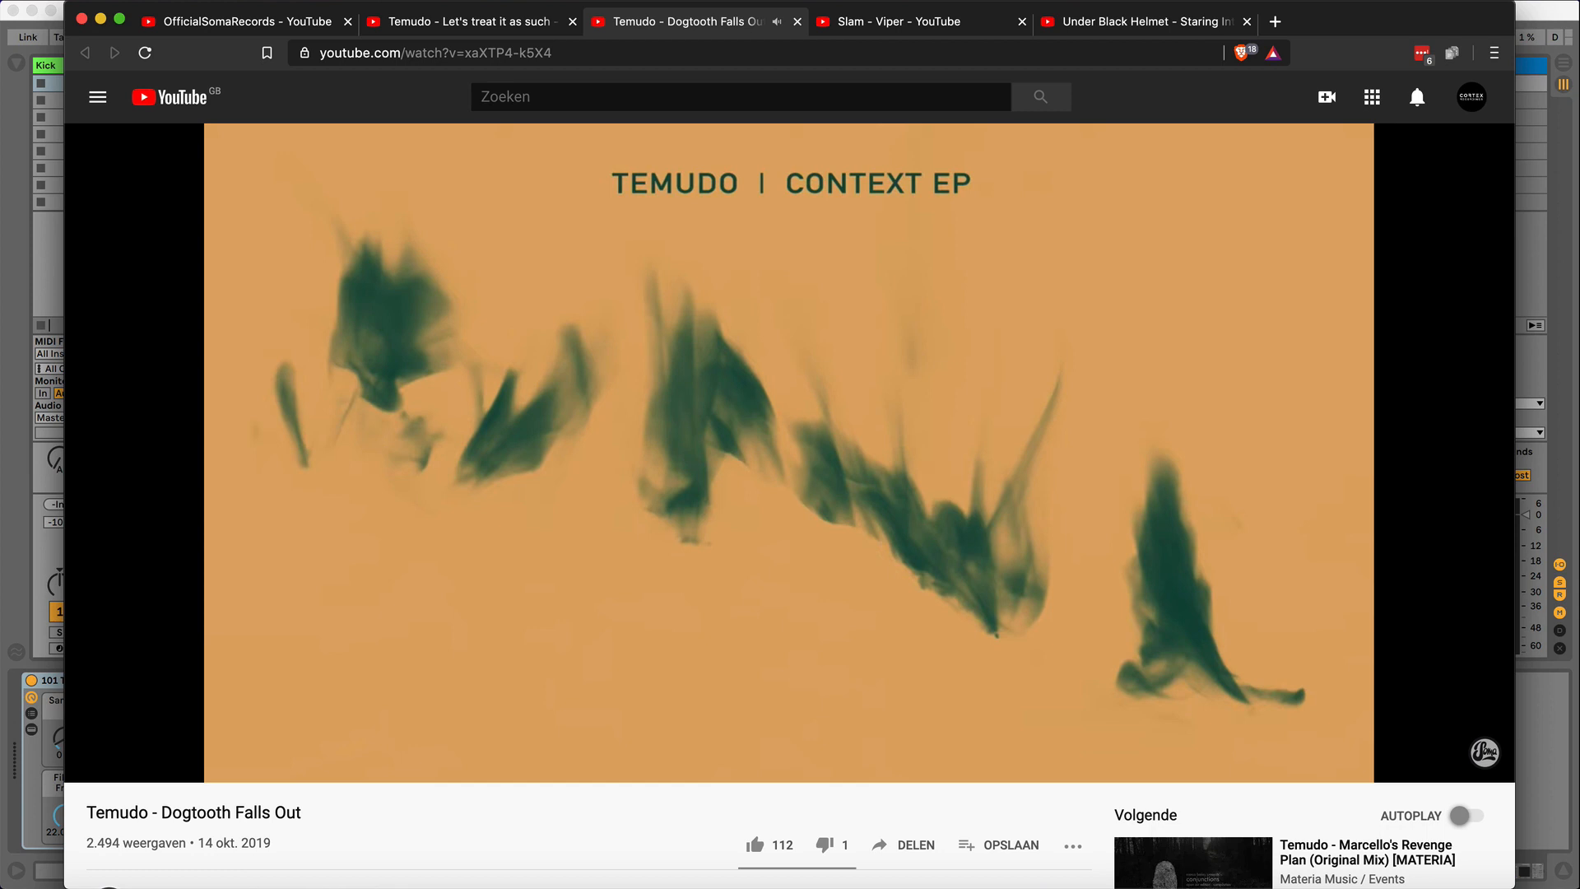
{"action": "left_click", "coordinate": [393, 452]}
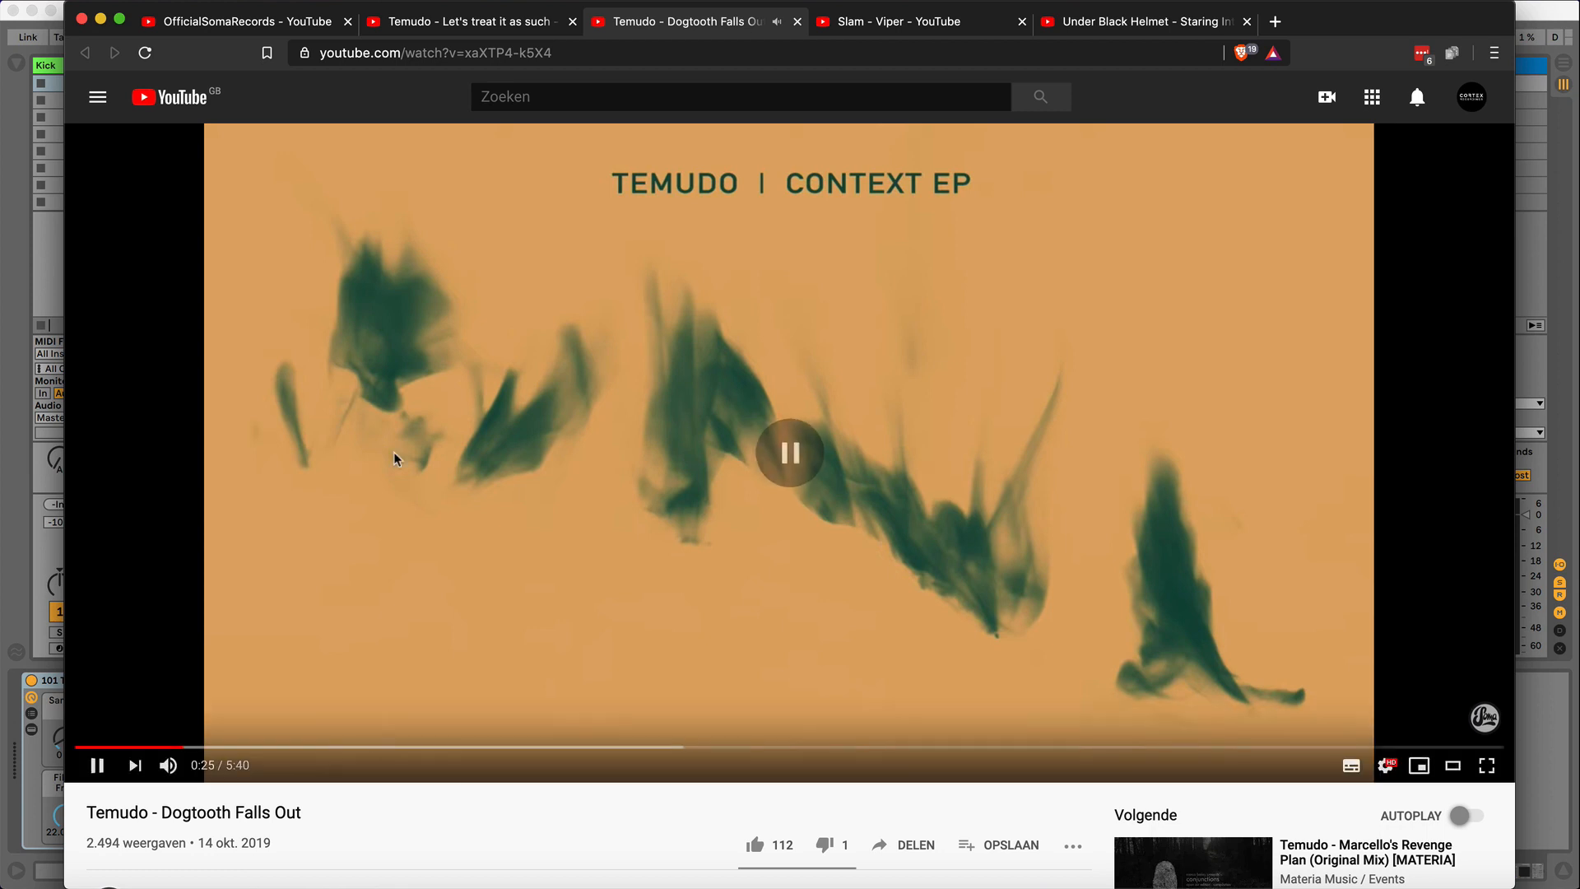
Play a passage of the reference track "Slam - Viper" and pause it.
{"action": "left_click", "coordinate": [901, 24]}
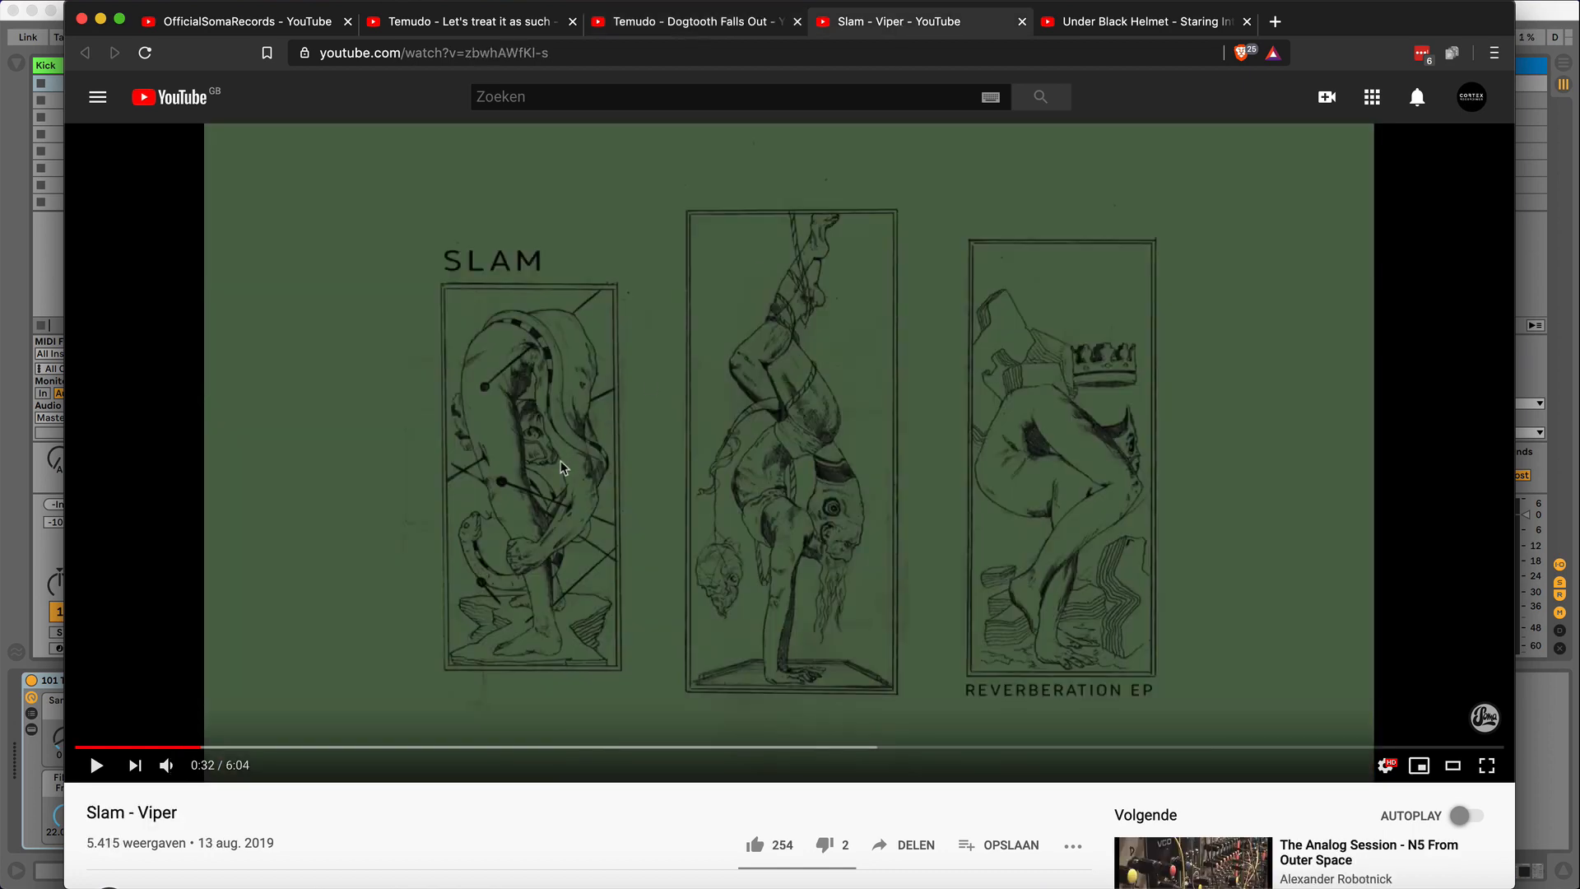
{"action": "left_click", "coordinate": [247, 486]}
{"action": "left_click", "coordinate": [286, 459]}
Listen to "Under Black Helmet - Staring Into Yellow Eyes", skip ahead to a further passage and pause the track.
{"action": "left_click", "coordinate": [1125, 29]}
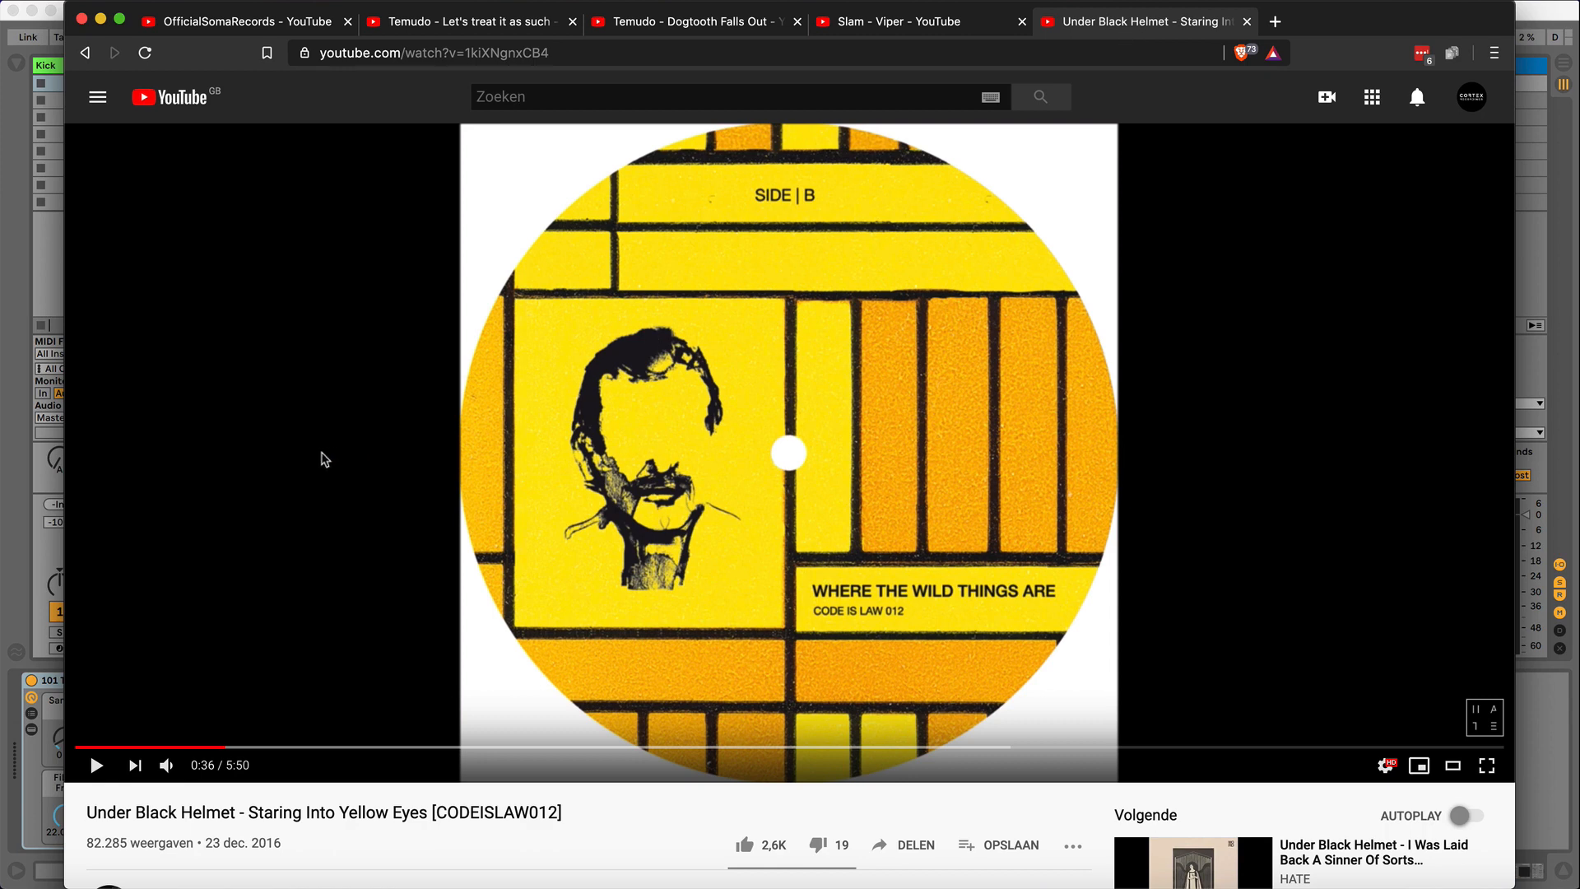
{"action": "left_click", "coordinate": [240, 472]}
{"action": "left_click", "coordinate": [423, 746]}
{"action": "left_click", "coordinate": [298, 374]}
Minimize the browser to return to Ableton Live and create an empty MIDI clip in the Kick track's first slot.
{"action": "left_click", "coordinate": [100, 19]}
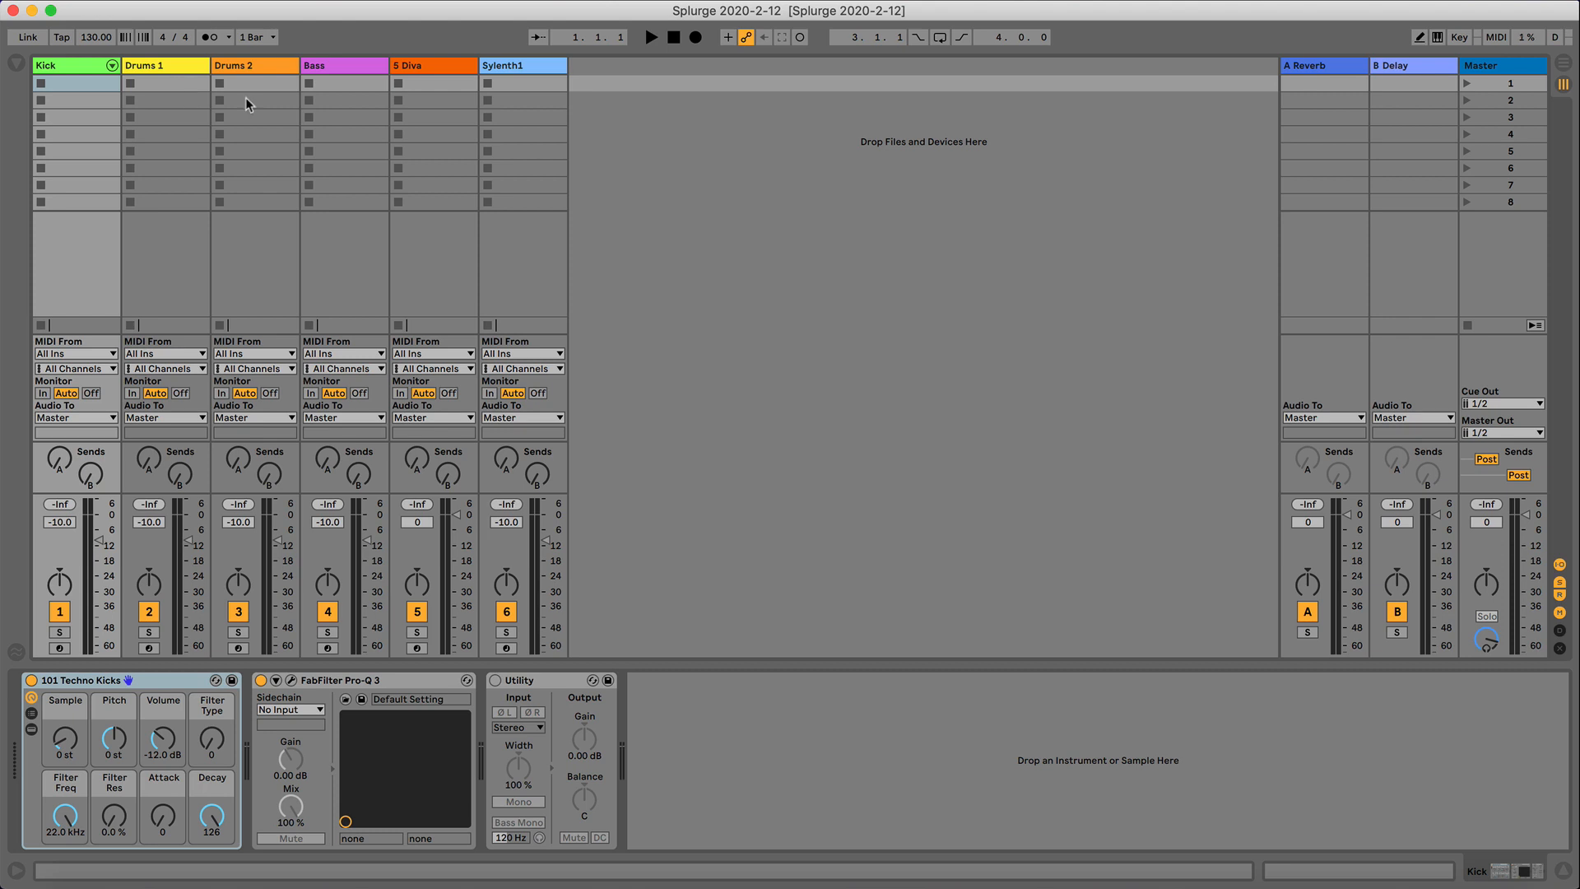
{"action": "left_click", "coordinate": [431, 68]}
{"action": "double_click", "coordinate": [49, 84]}
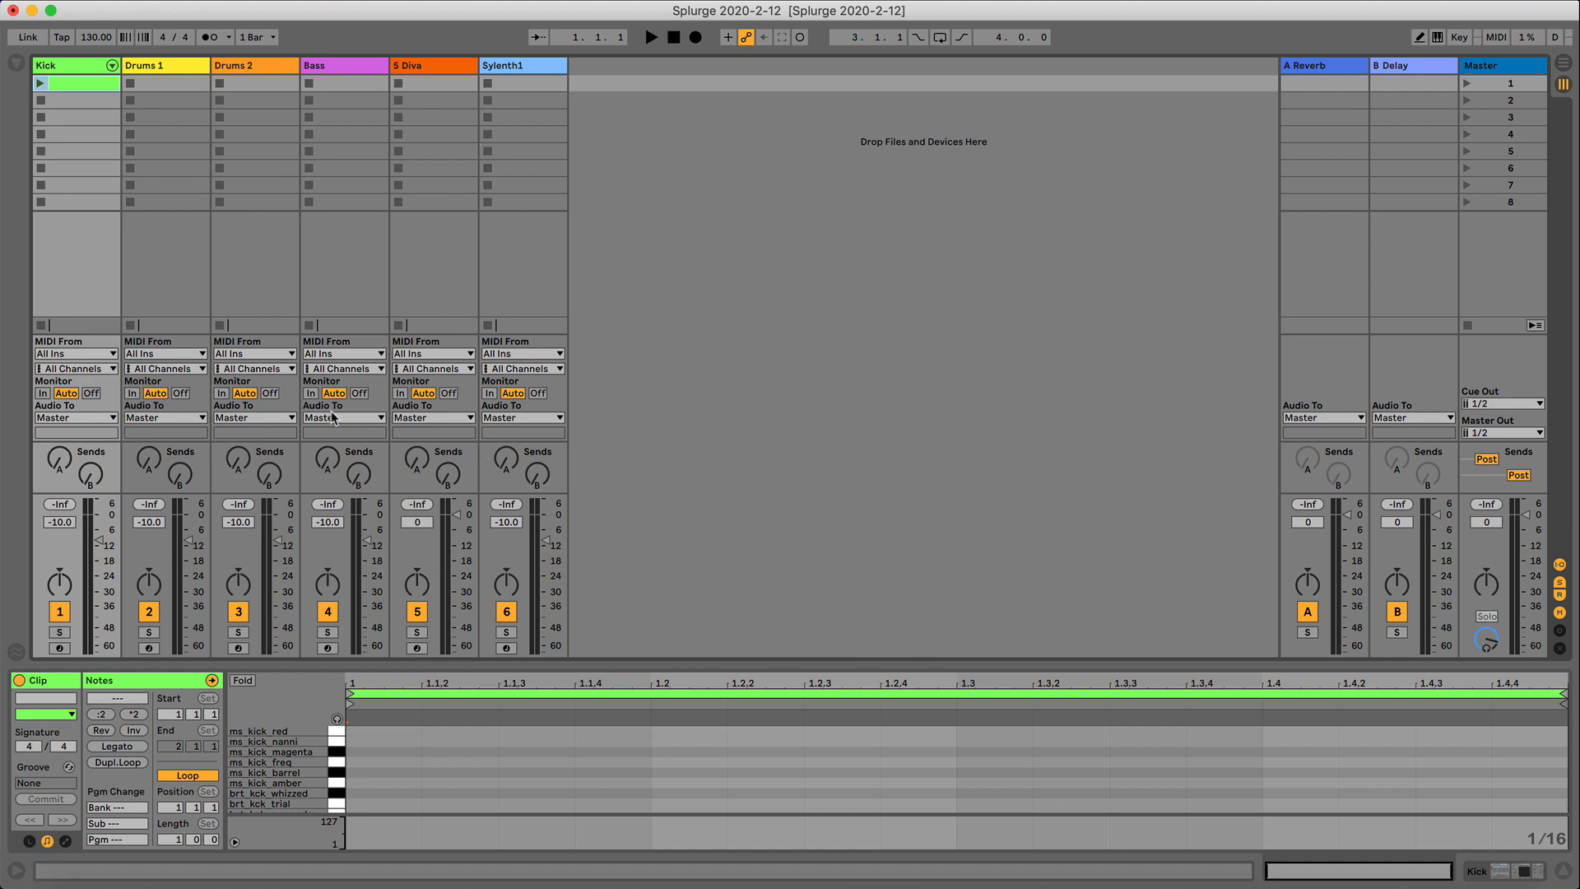
Audition kick samples for the Kick clip, including bln_kick_nextdoor, rt_kick_poker, rt_kick_rotterdam and bln_kick_dissonant.
{"action": "scroll", "coordinate": [348, 748], "scroll_direction": "down", "scroll_amount": 2}
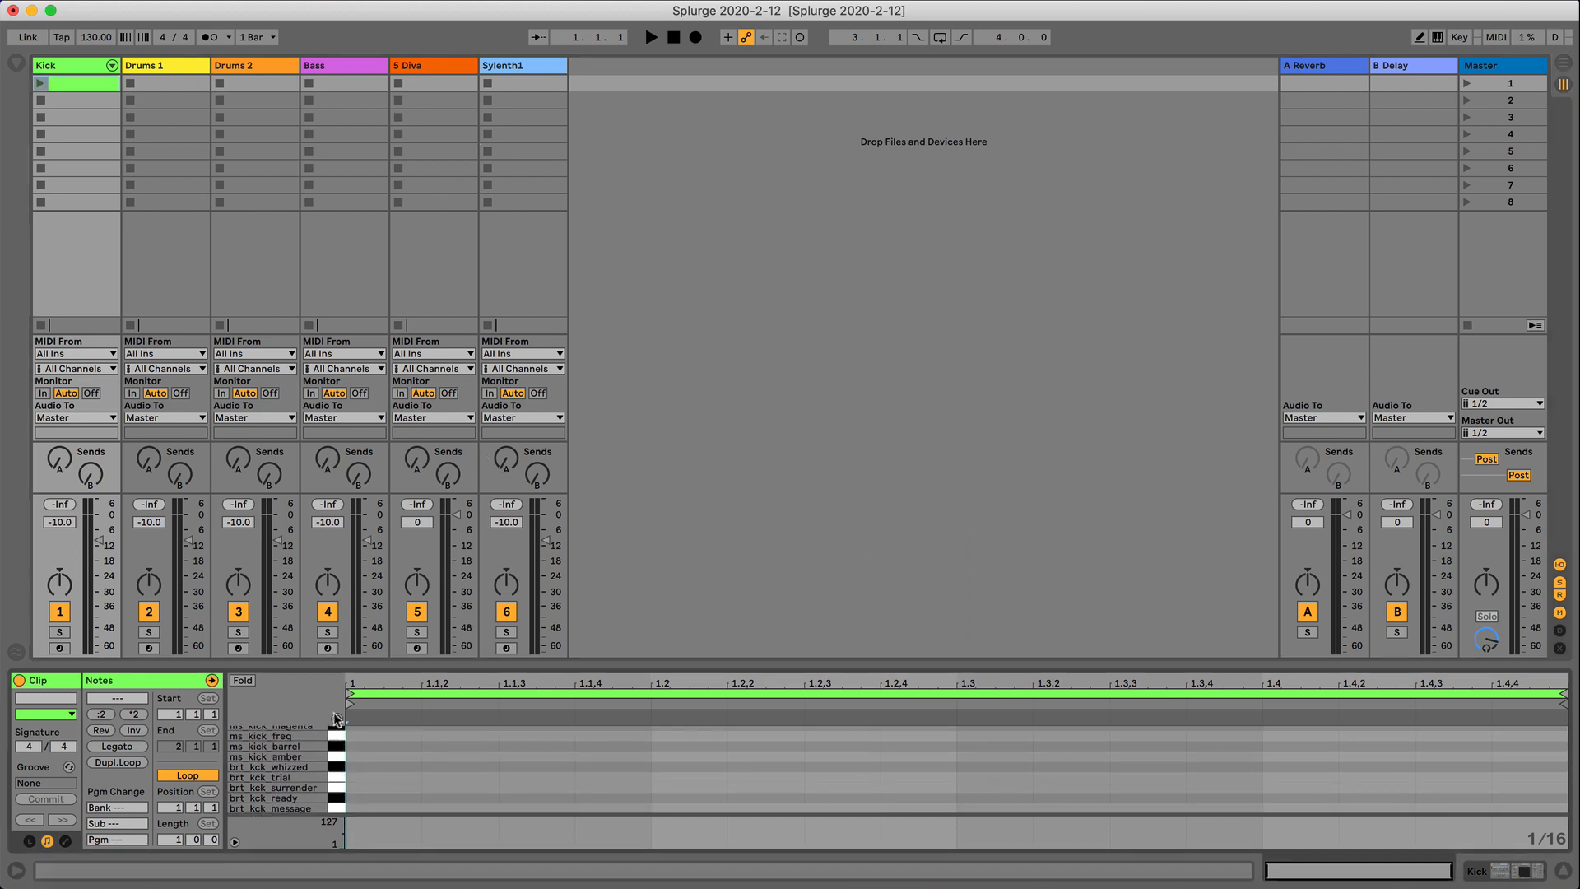
{"action": "scroll", "coordinate": [340, 741], "scroll_direction": "down", "scroll_amount": 5}
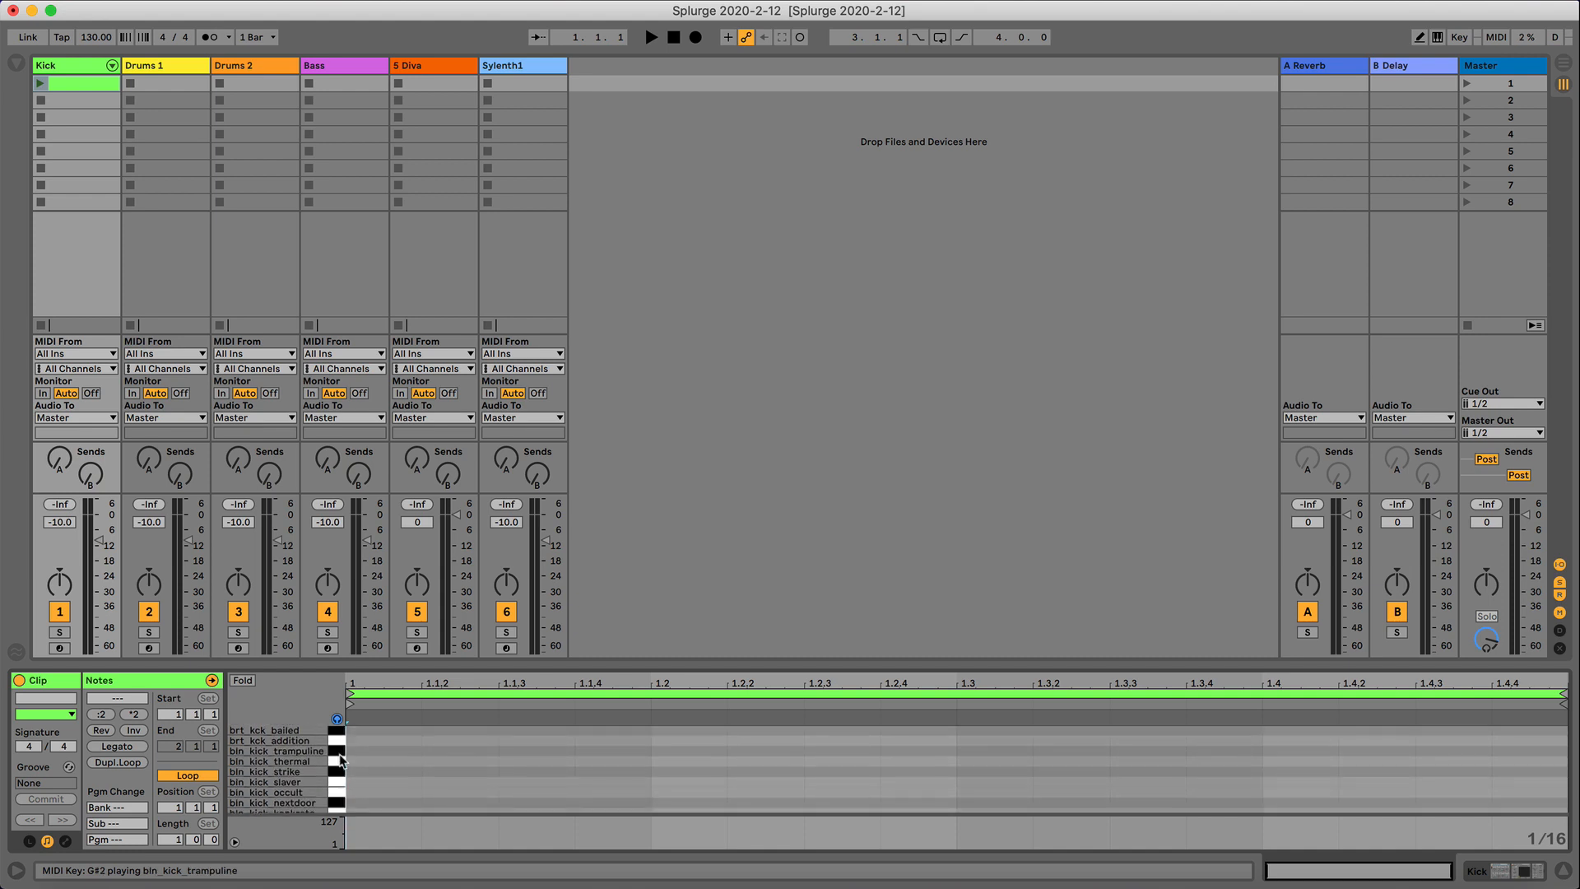
{"action": "left_click", "coordinate": [341, 763]}
{"action": "scroll", "coordinate": [341, 764], "scroll_direction": "down", "scroll_amount": 5}
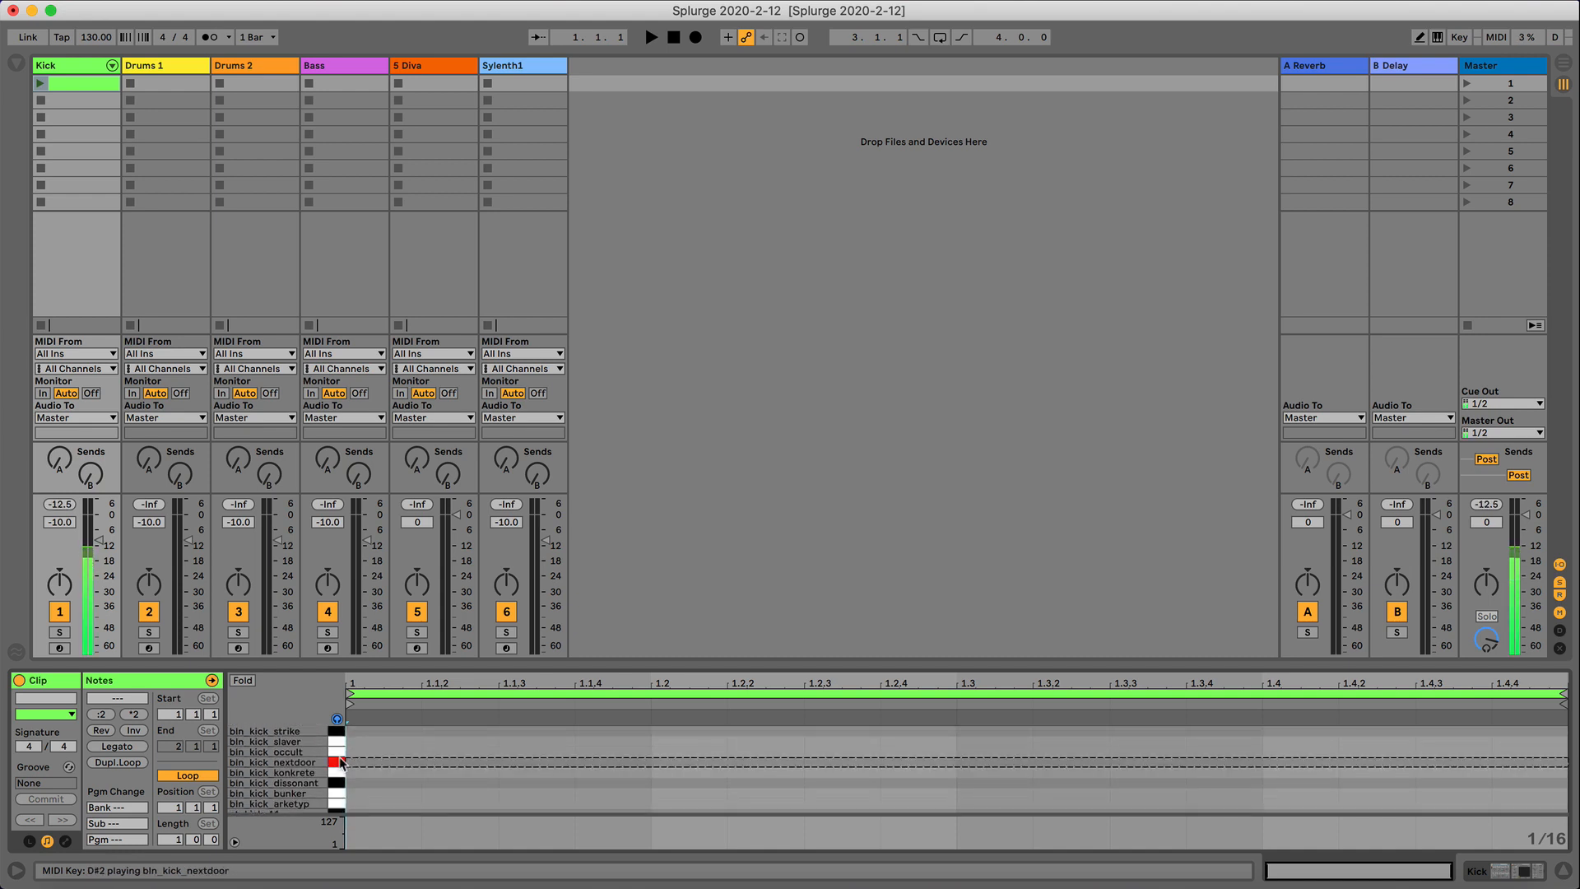
{"action": "left_click", "coordinate": [341, 763]}
{"action": "scroll", "coordinate": [341, 764], "scroll_direction": "down", "scroll_amount": 10}
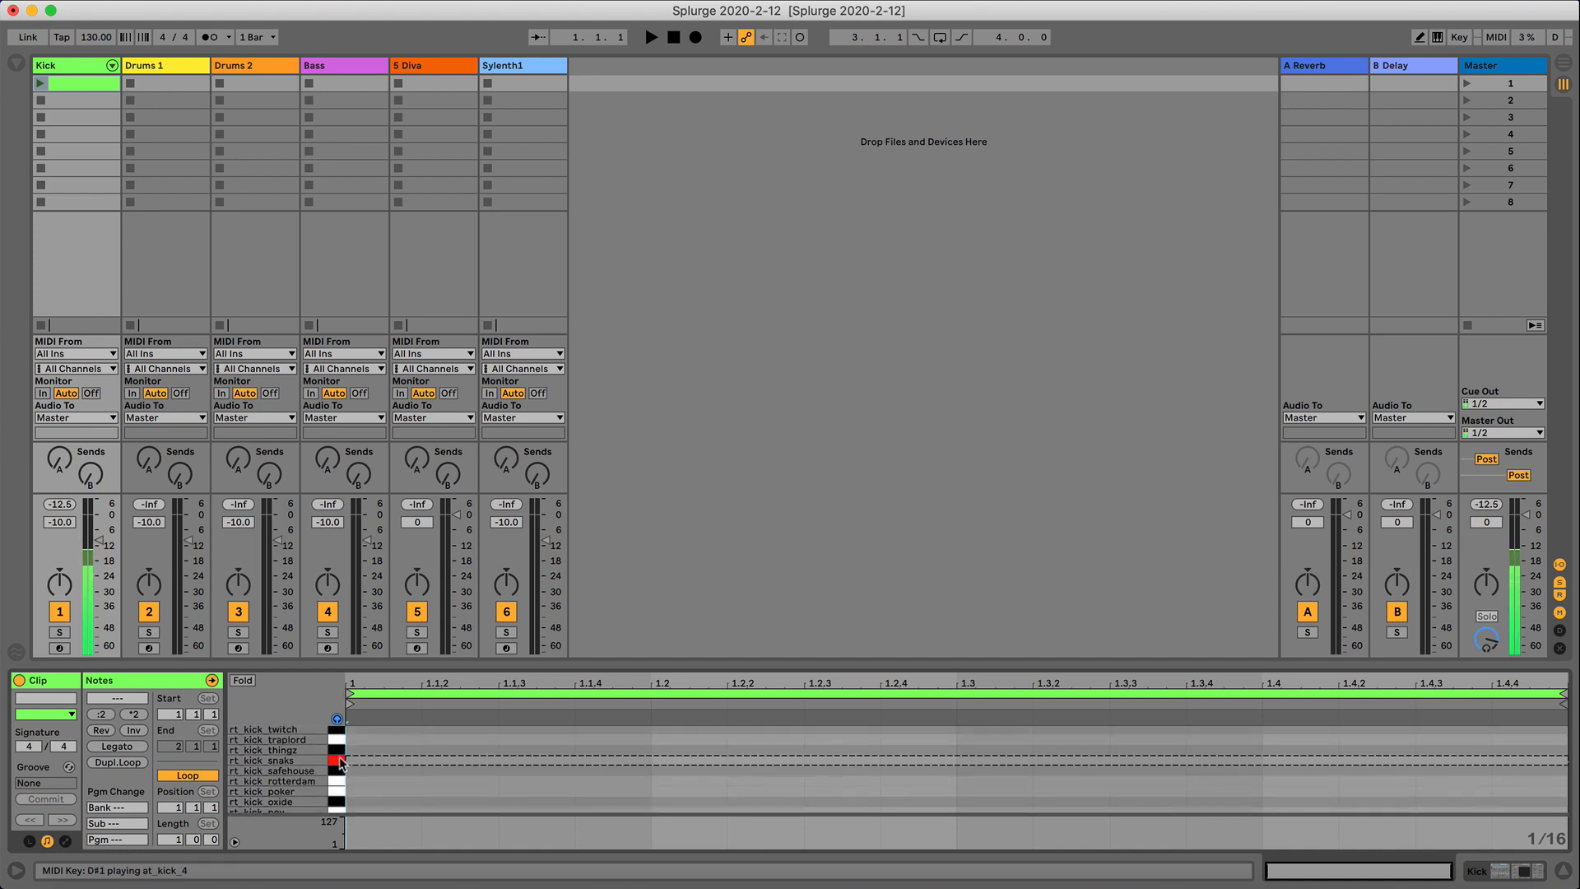
{"action": "left_click", "coordinate": [341, 764]}
{"action": "scroll", "coordinate": [341, 763], "scroll_direction": "down", "scroll_amount": 1}
{"action": "left_click", "coordinate": [339, 790]}
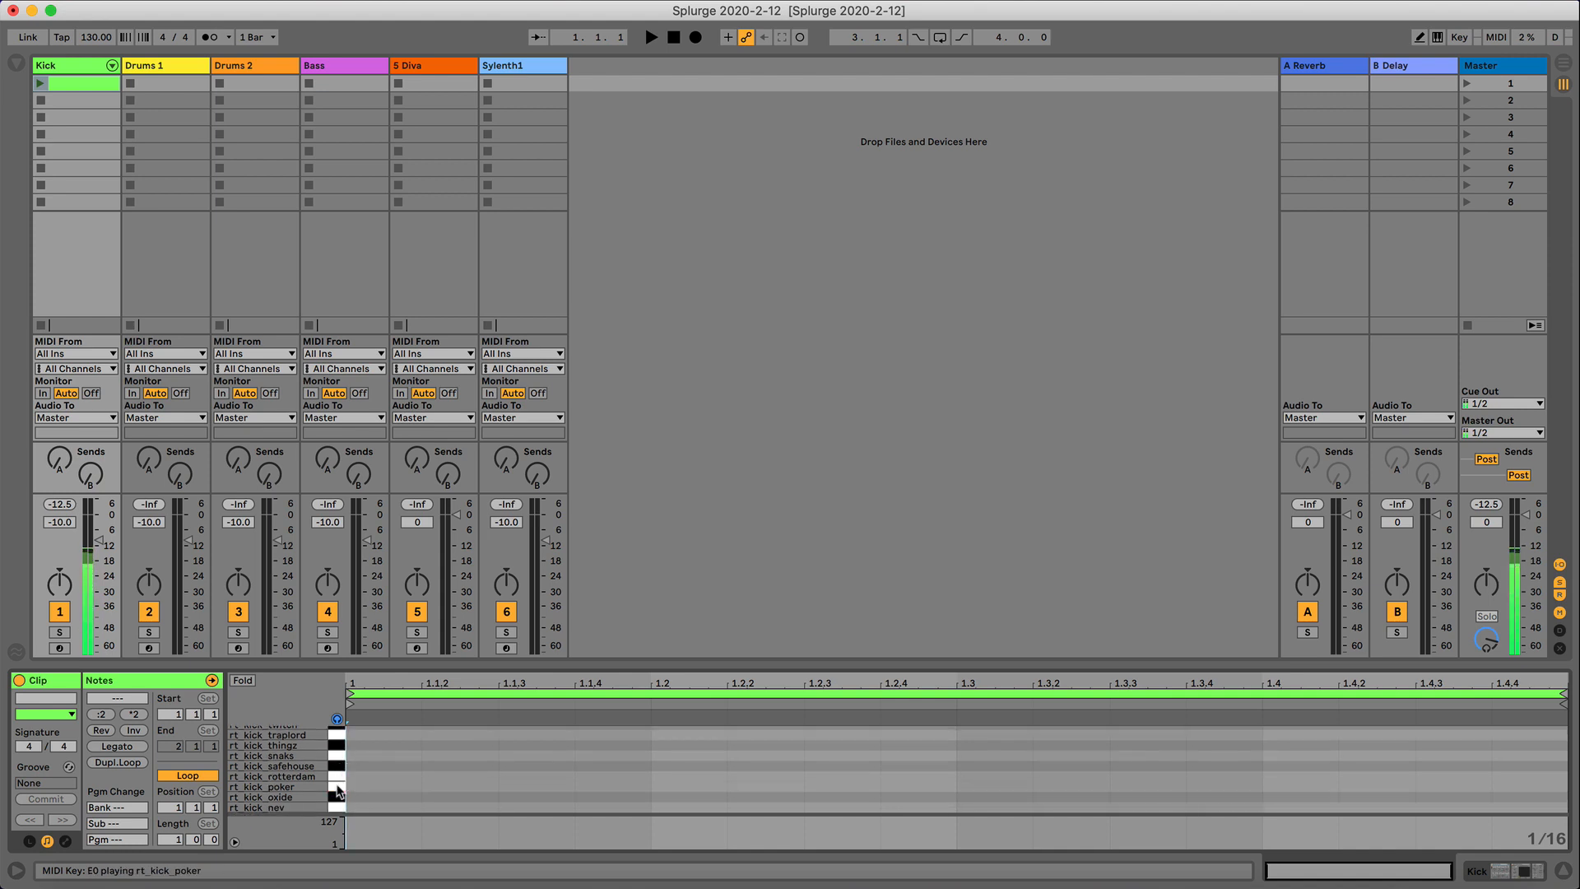
{"action": "left_click", "coordinate": [339, 781]}
{"action": "scroll", "coordinate": [339, 781], "scroll_direction": "up", "scroll_amount": 5}
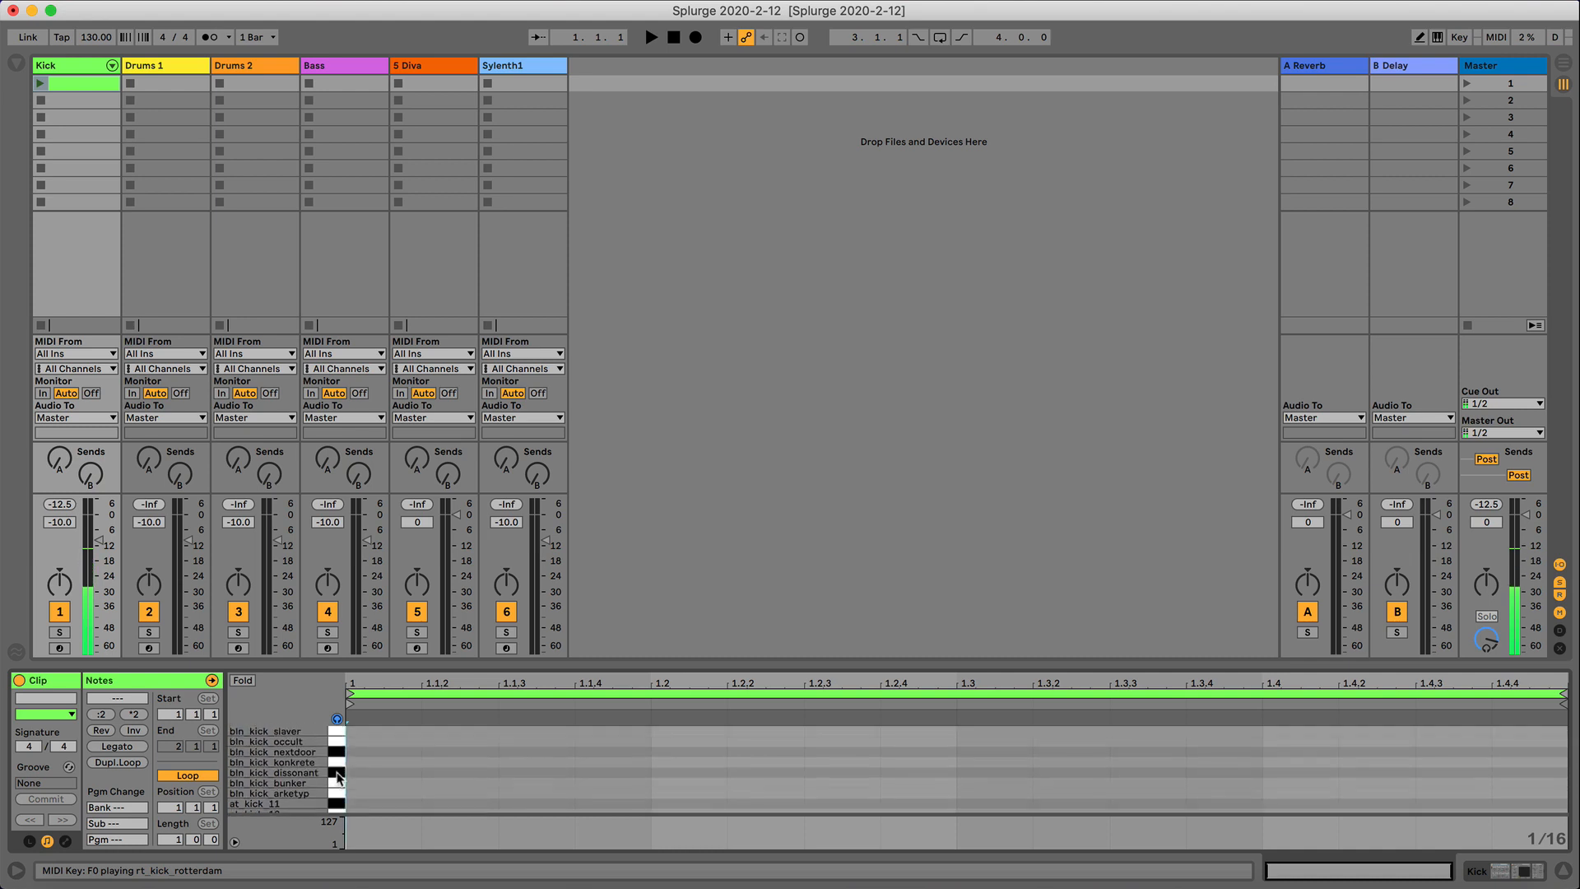
{"action": "left_click", "coordinate": [338, 777]}
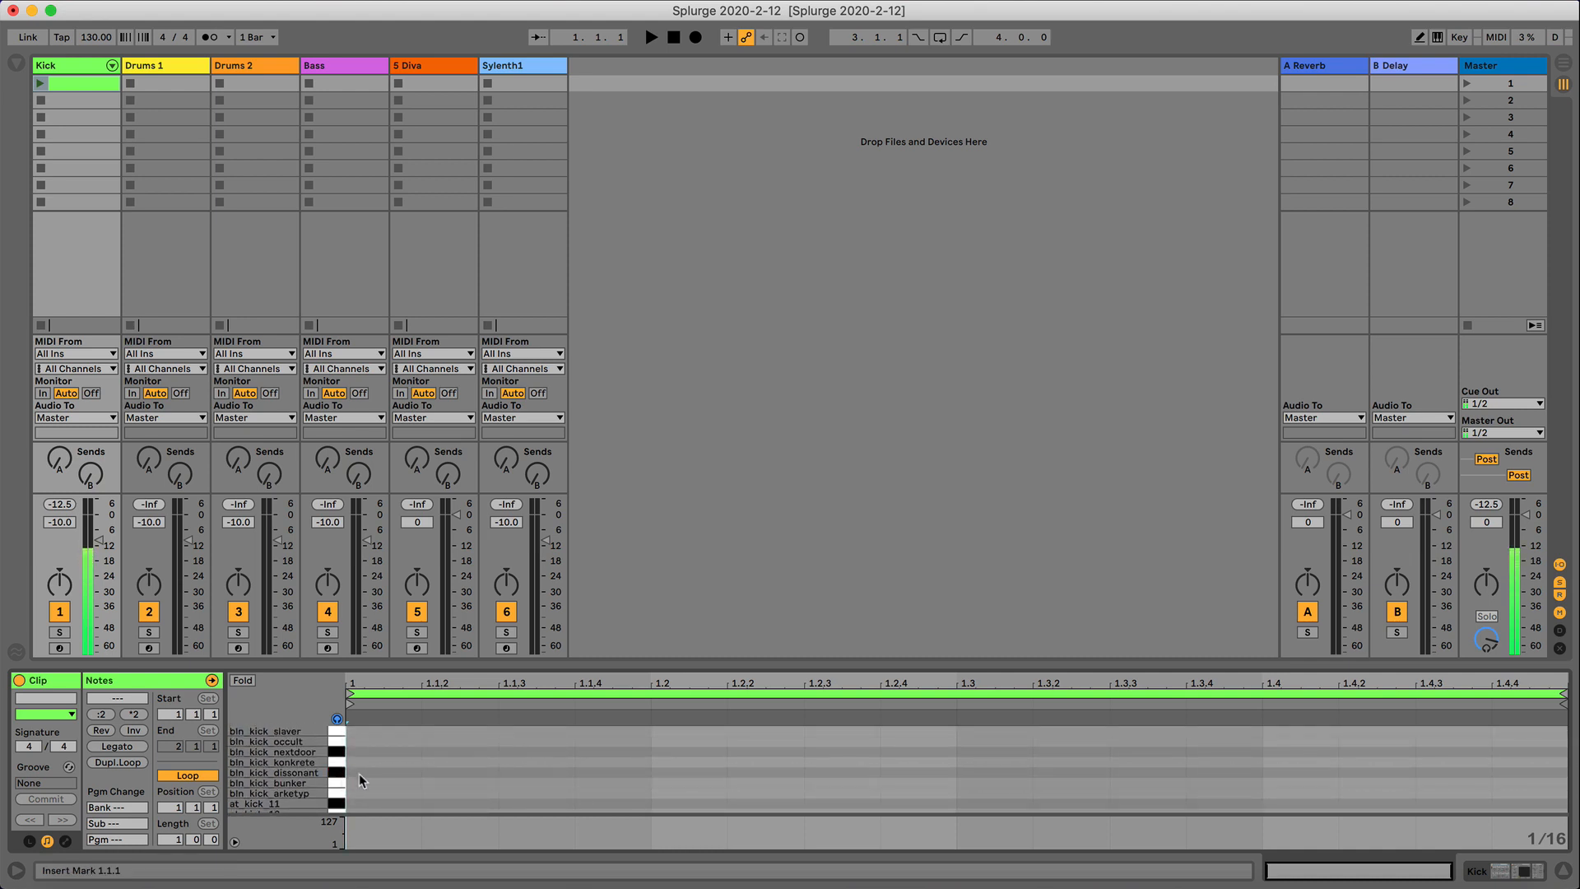
Add a bln_kick_dissonant note at the start of the bar and duplicate it onto beats 2, 3 and 4.
{"action": "double_click", "coordinate": [358, 774]}
{"action": "left_click_drag", "start_coordinate": [358, 749], "coordinate": [648, 818]}
{"action": "key", "text": "super+d"}
{"action": "key", "text": "super+d"}
{"action": "key", "text": "super+d"}
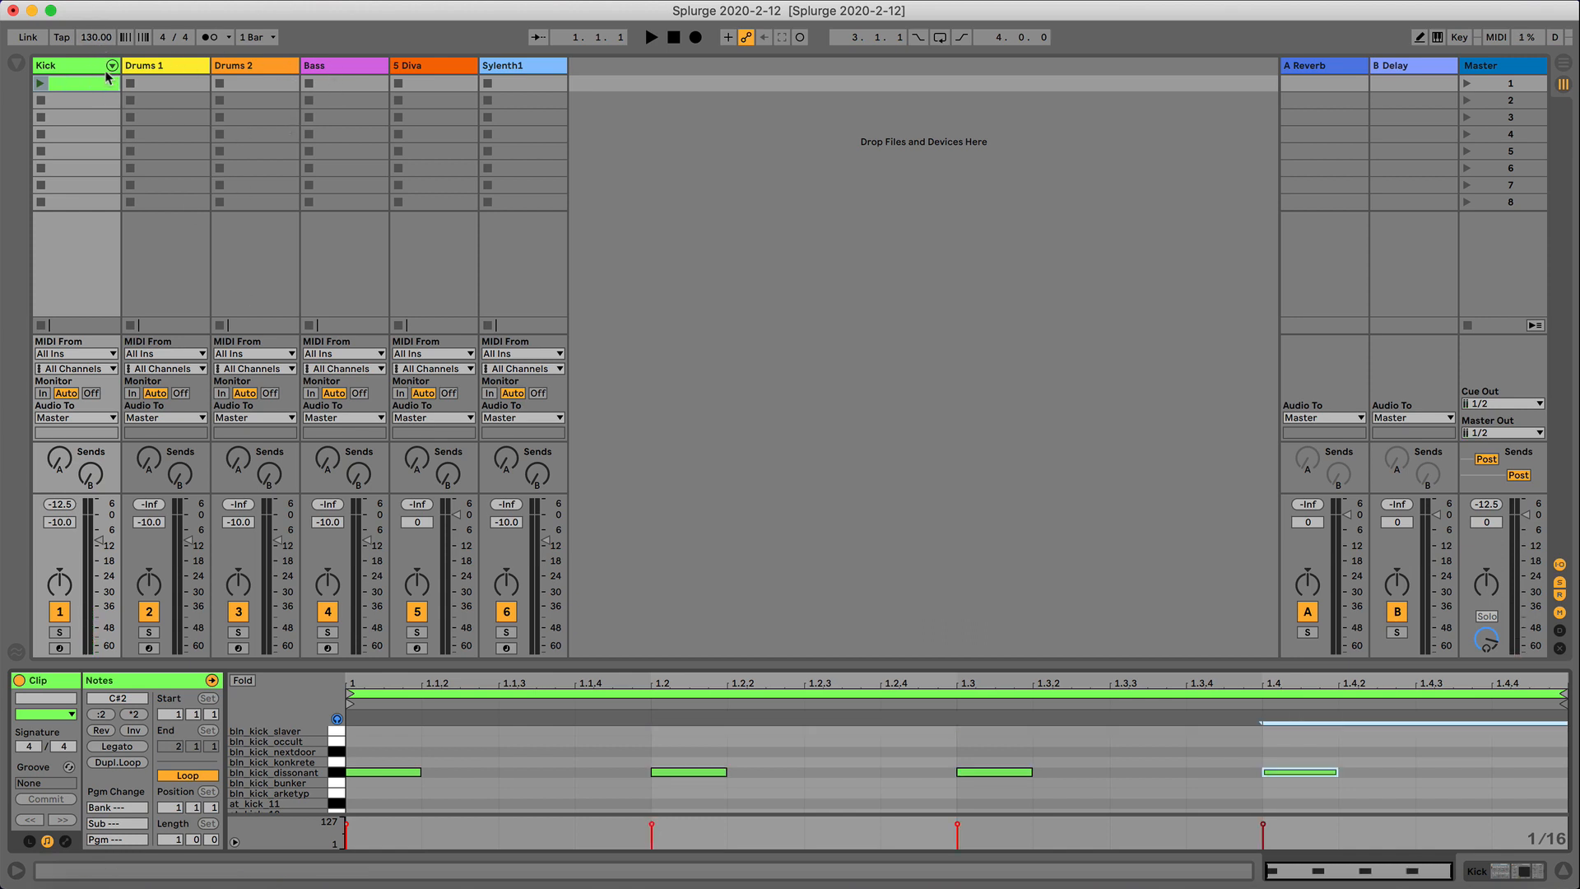
Create an empty MIDI clip in the Bass track's first slot and audition its low notes from C2 downward.
{"action": "left_click", "coordinate": [334, 65]}
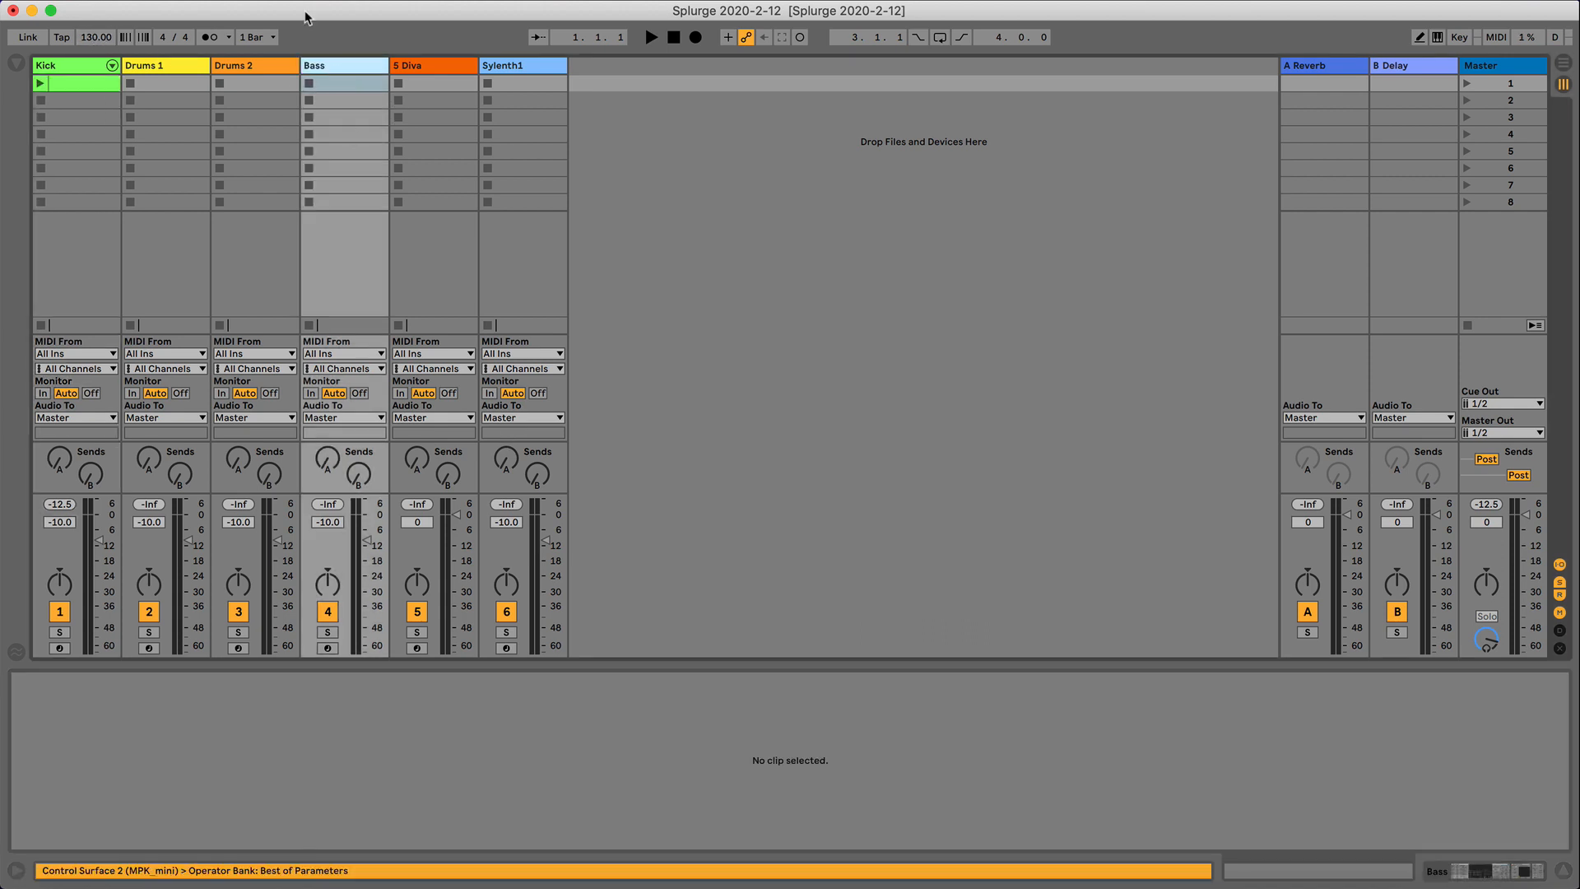
{"action": "double_click", "coordinate": [351, 83]}
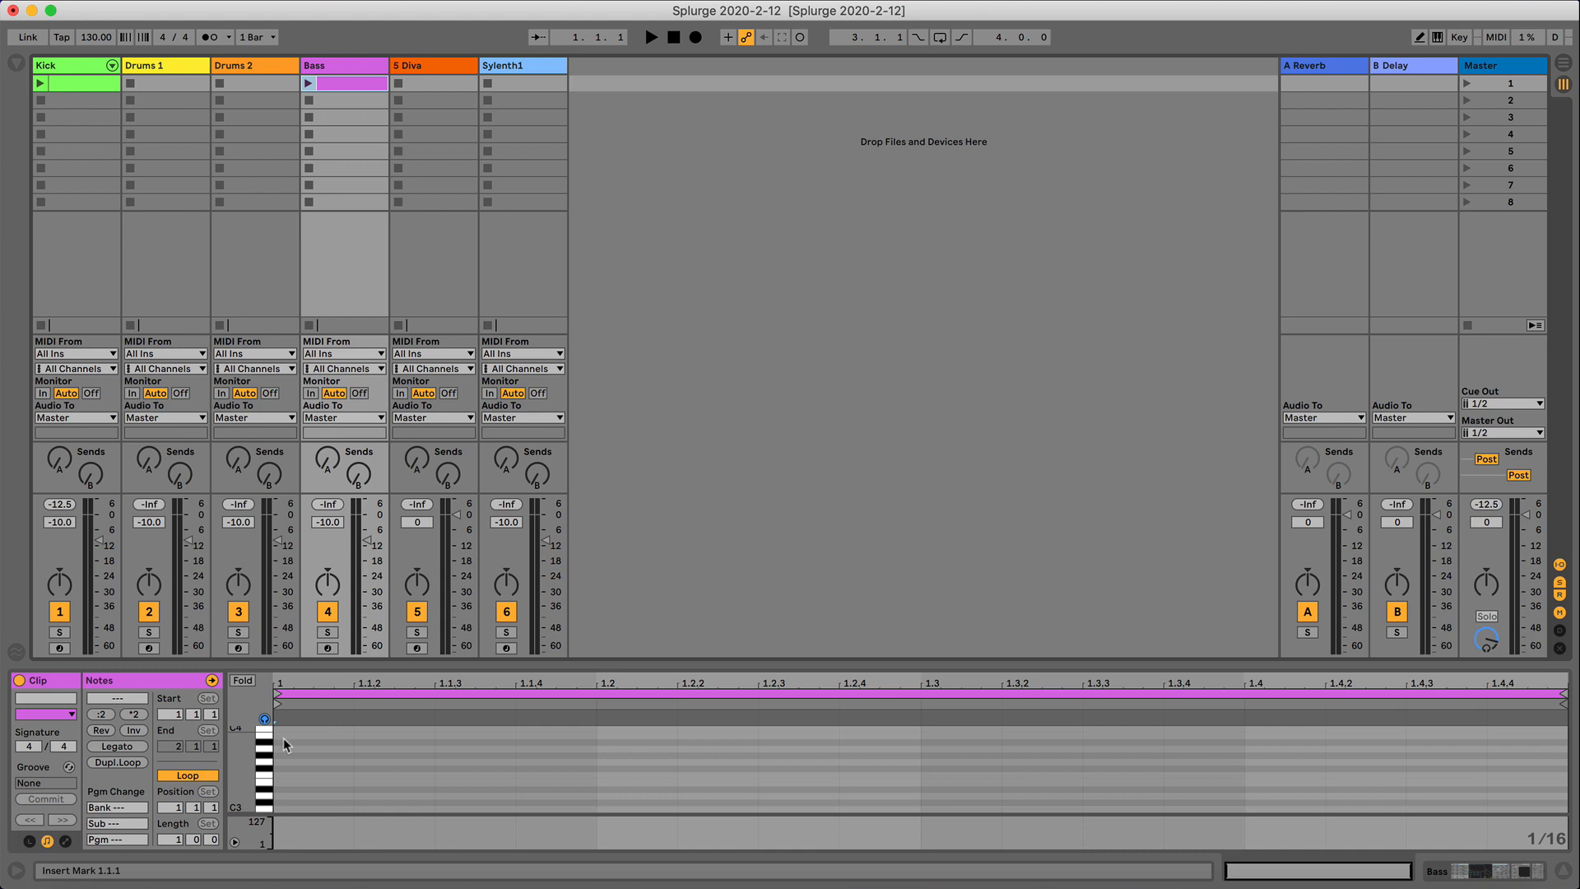
{"action": "scroll", "coordinate": [268, 786], "scroll_direction": "down", "scroll_amount": 5}
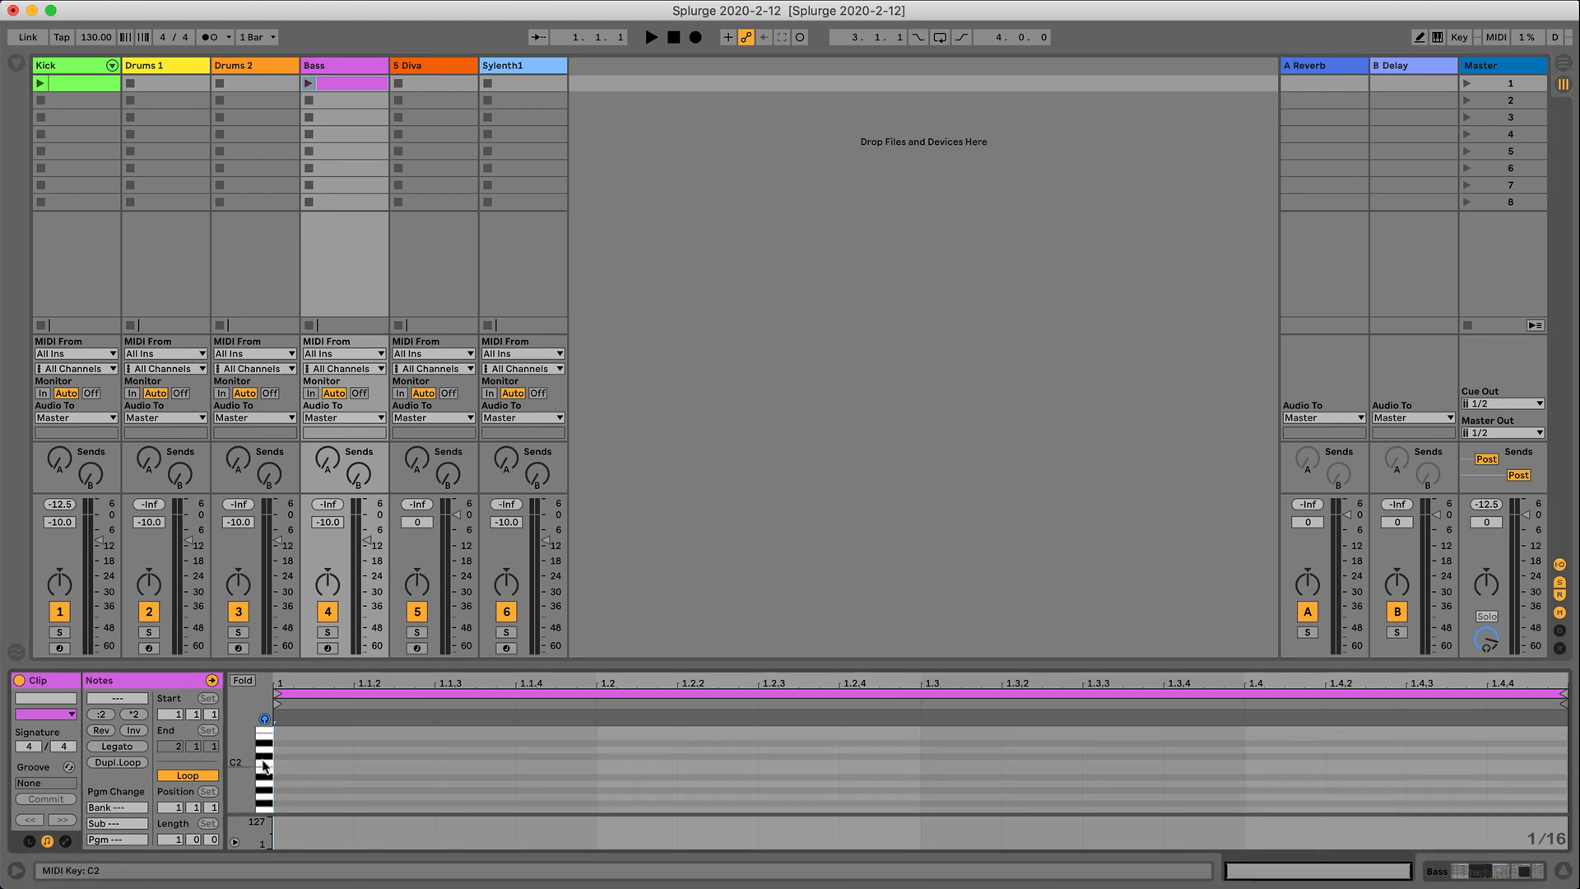
{"action": "left_click", "coordinate": [264, 767]}
{"action": "scroll", "coordinate": [264, 767], "scroll_direction": "down", "scroll_amount": 3}
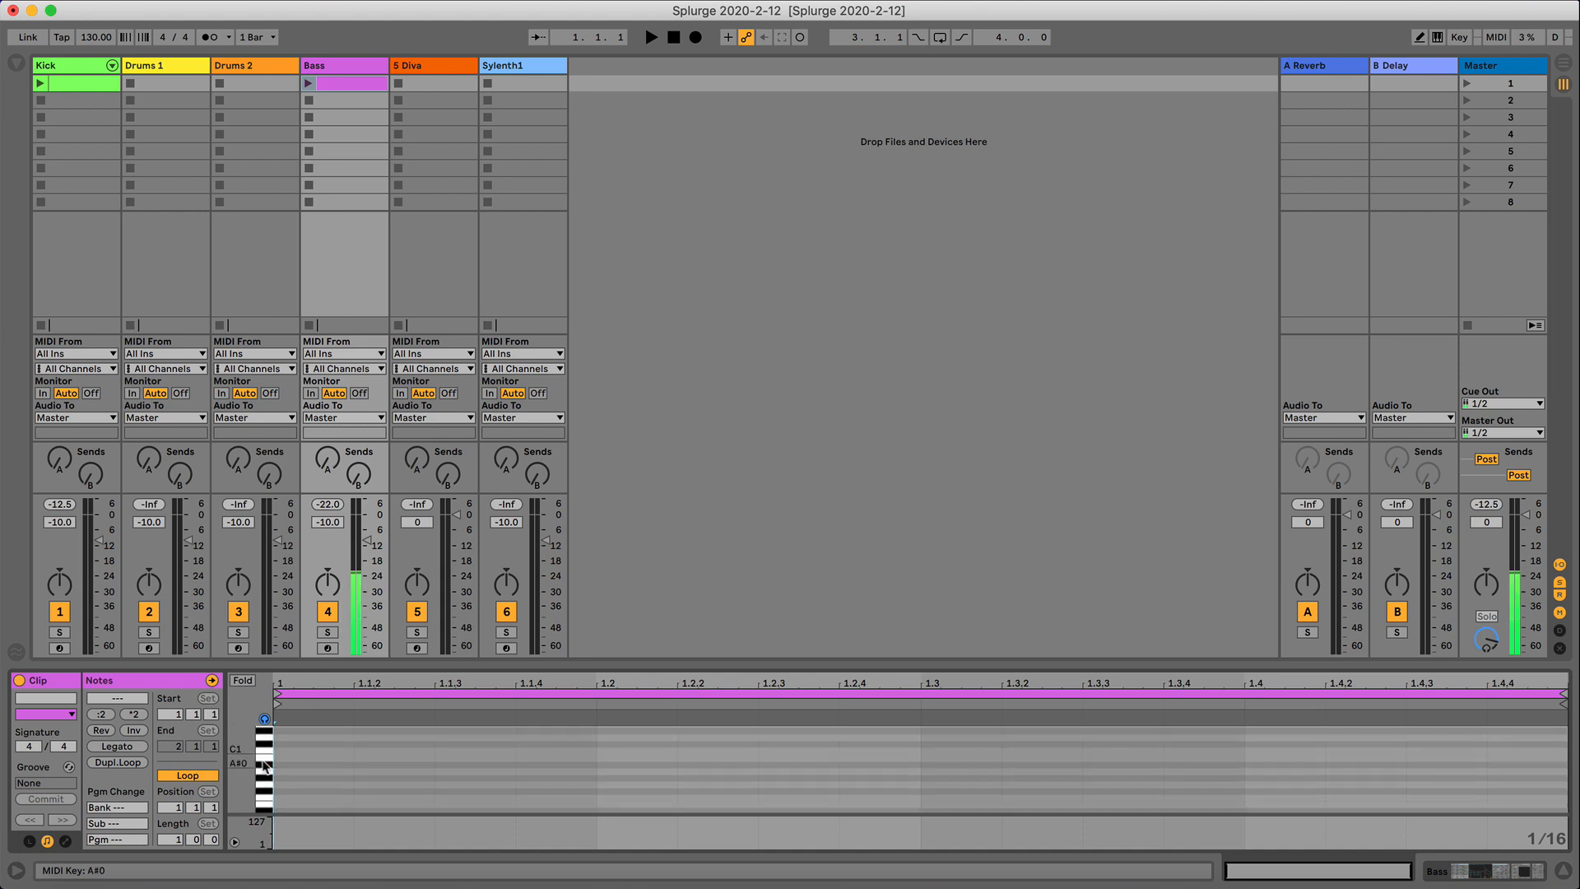
{"action": "scroll", "coordinate": [265, 767], "scroll_direction": "down", "scroll_amount": 2}
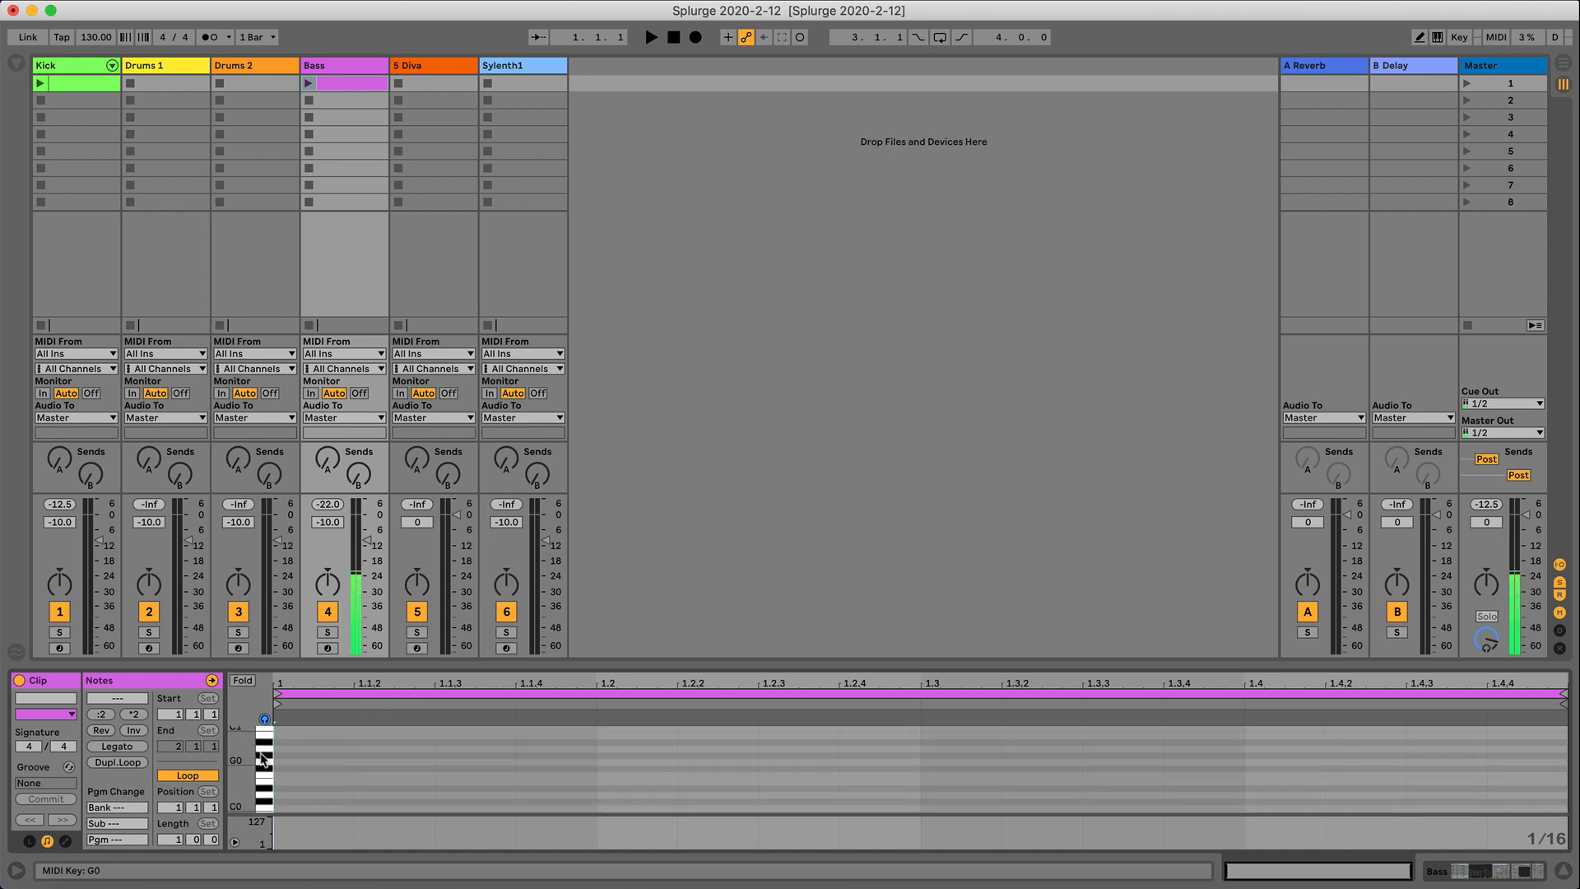
Launch the Kick clip, raise the Kick track's volume to -7.0 dB and stop playback.
{"action": "left_click", "coordinate": [40, 84]}
{"action": "left_click_drag", "start_coordinate": [90, 548], "coordinate": [91, 540]}
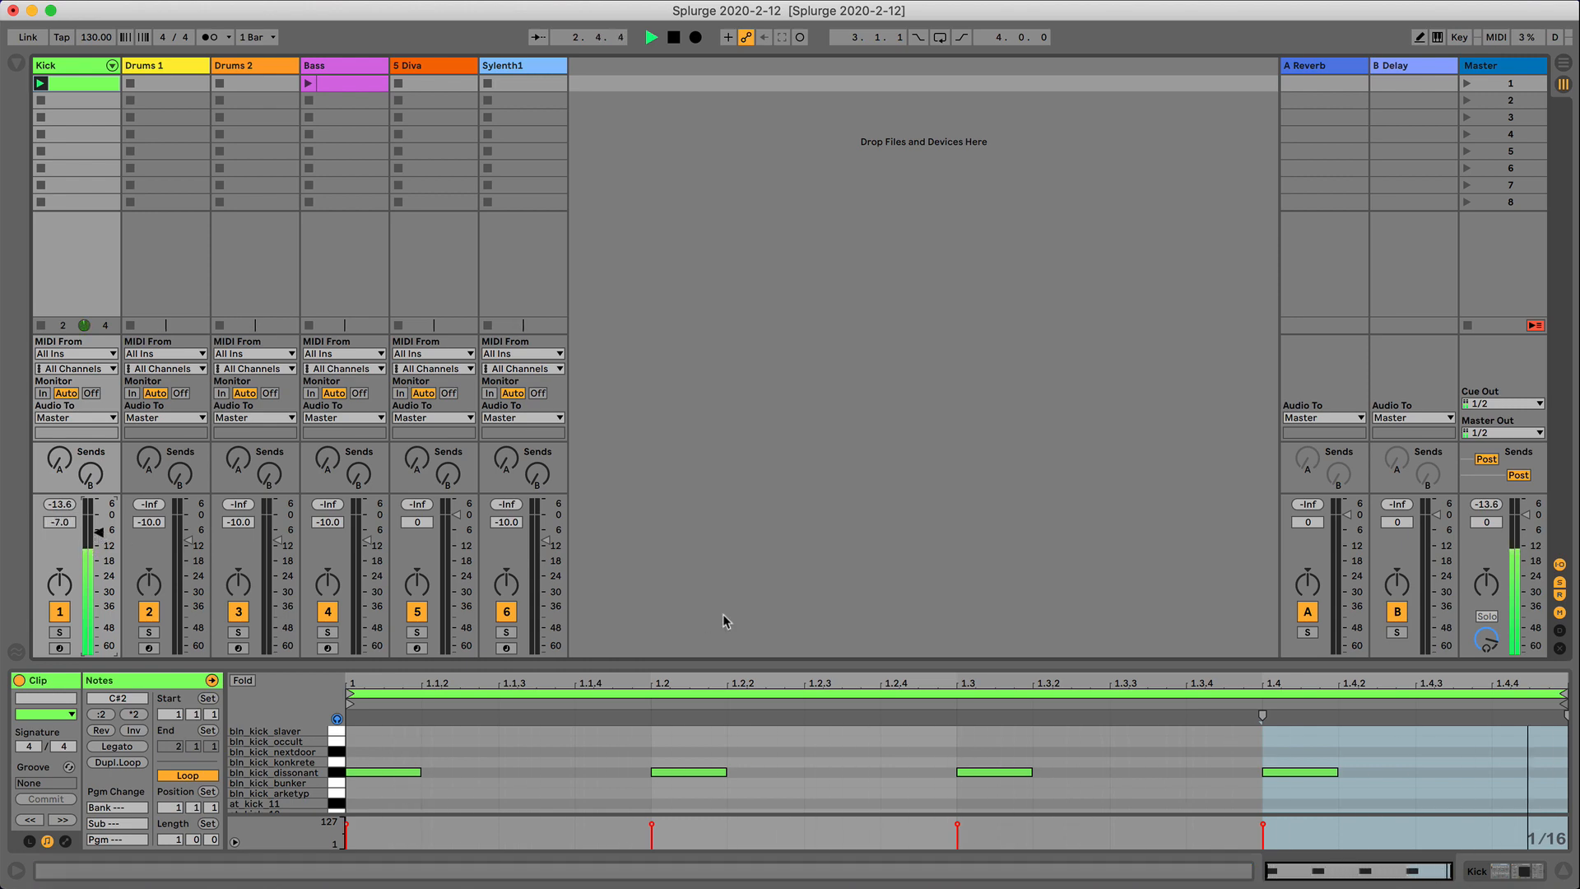
{"action": "key", "text": "space"}
Shorten the 101 Techno Kicks Decay to 75 and raise the Kick track's volume to -4.0 dB while playing the loop.
{"action": "left_click", "coordinate": [1475, 873]}
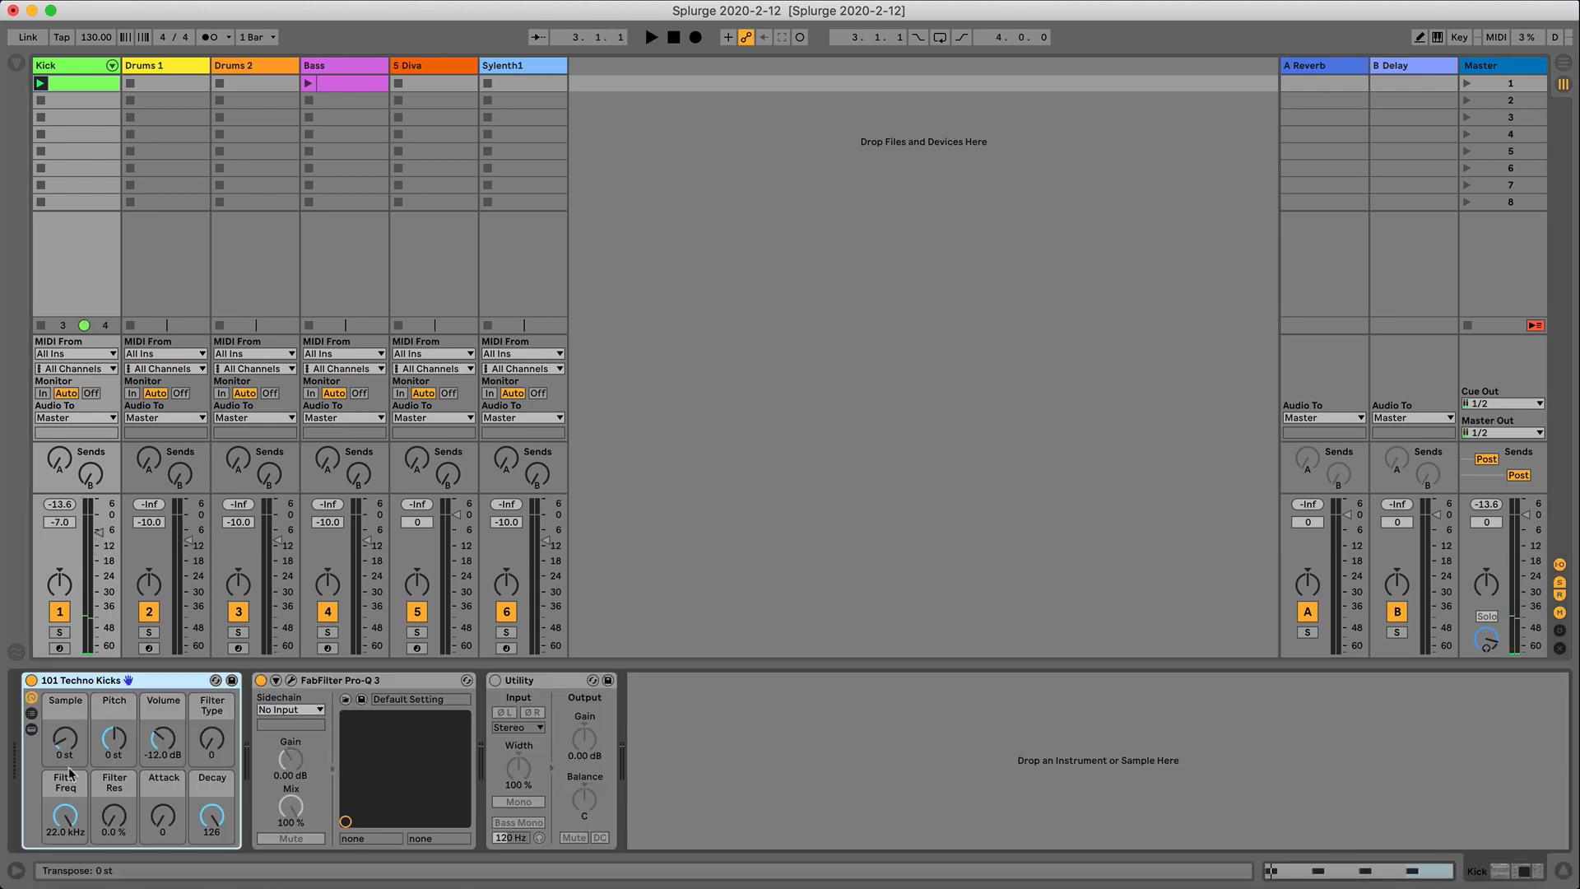
{"action": "left_click", "coordinate": [207, 831]}
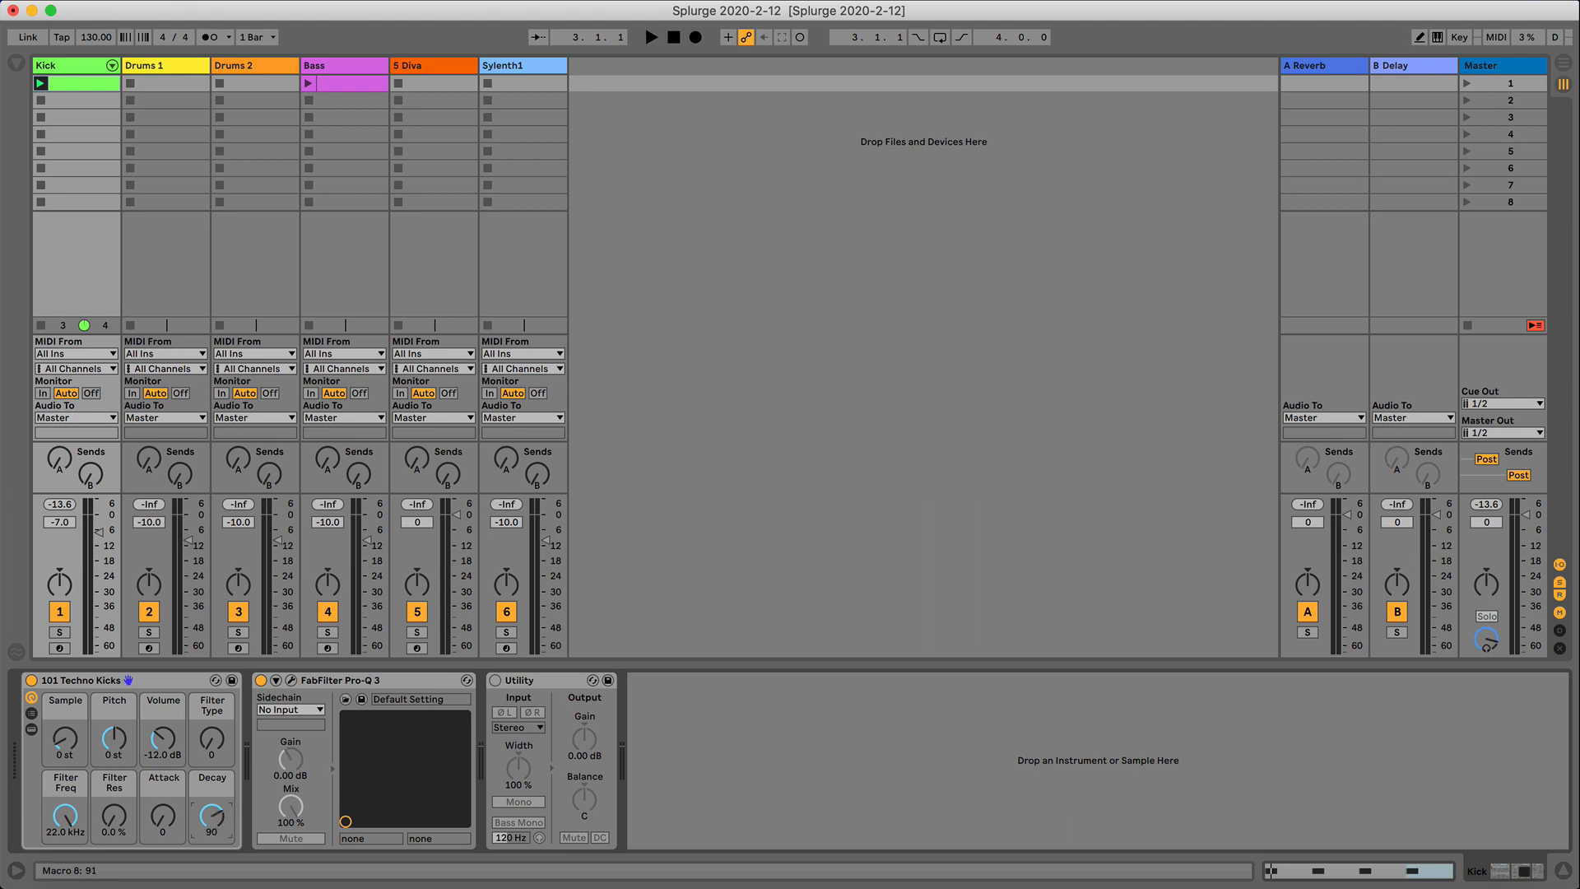
{"action": "key", "text": "space"}
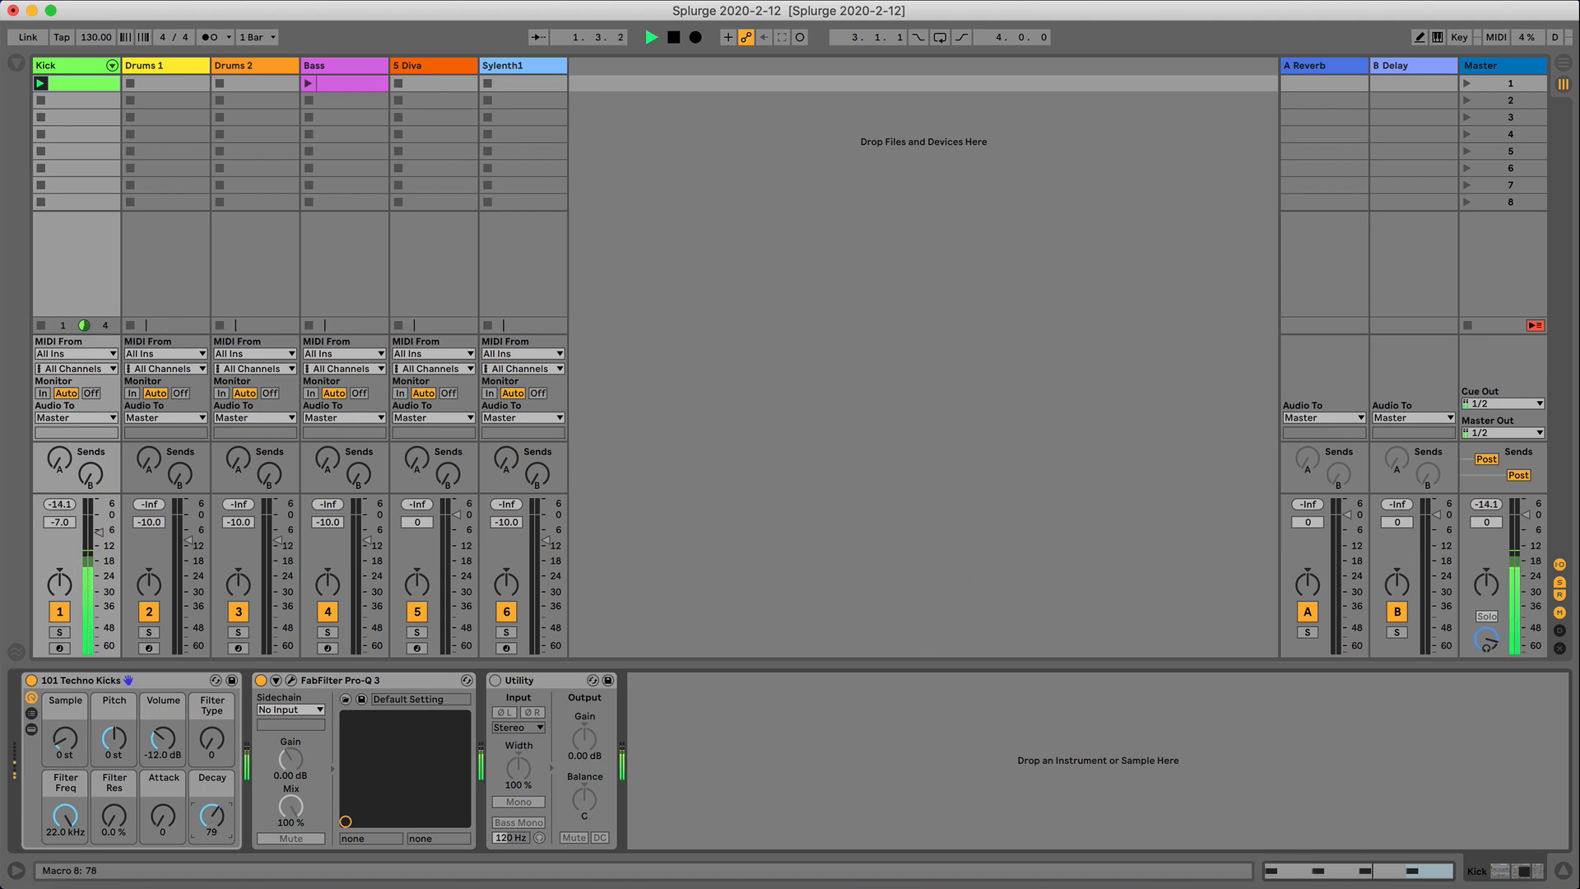
{"action": "left_click_drag", "start_coordinate": [99, 532], "coordinate": [98, 521]}
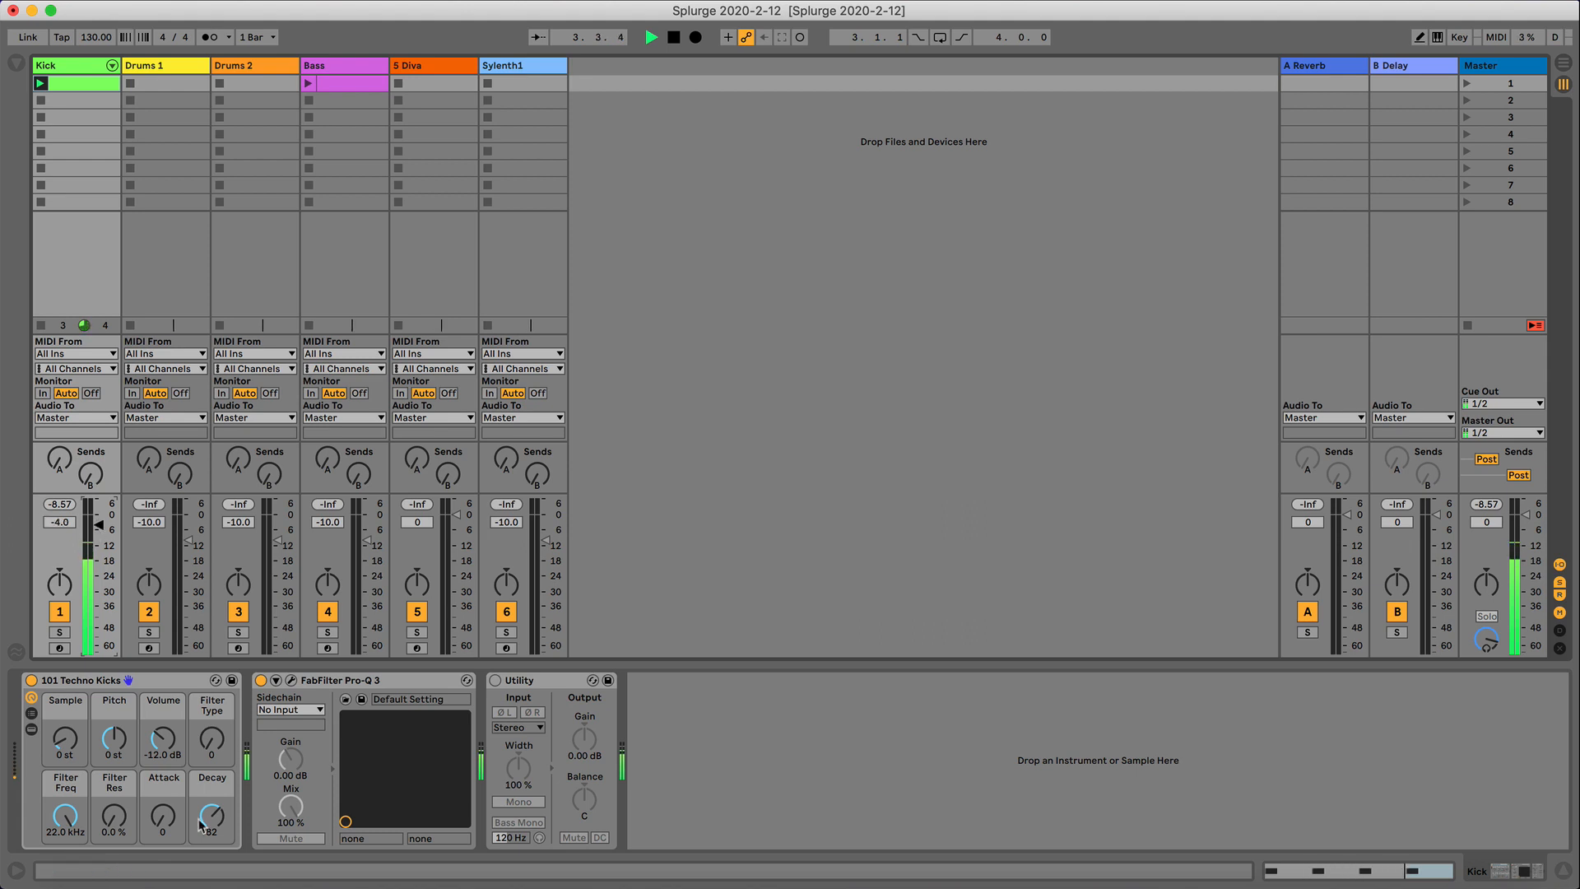
{"action": "left_click_drag", "start_coordinate": [205, 817], "coordinate": [205, 774]}
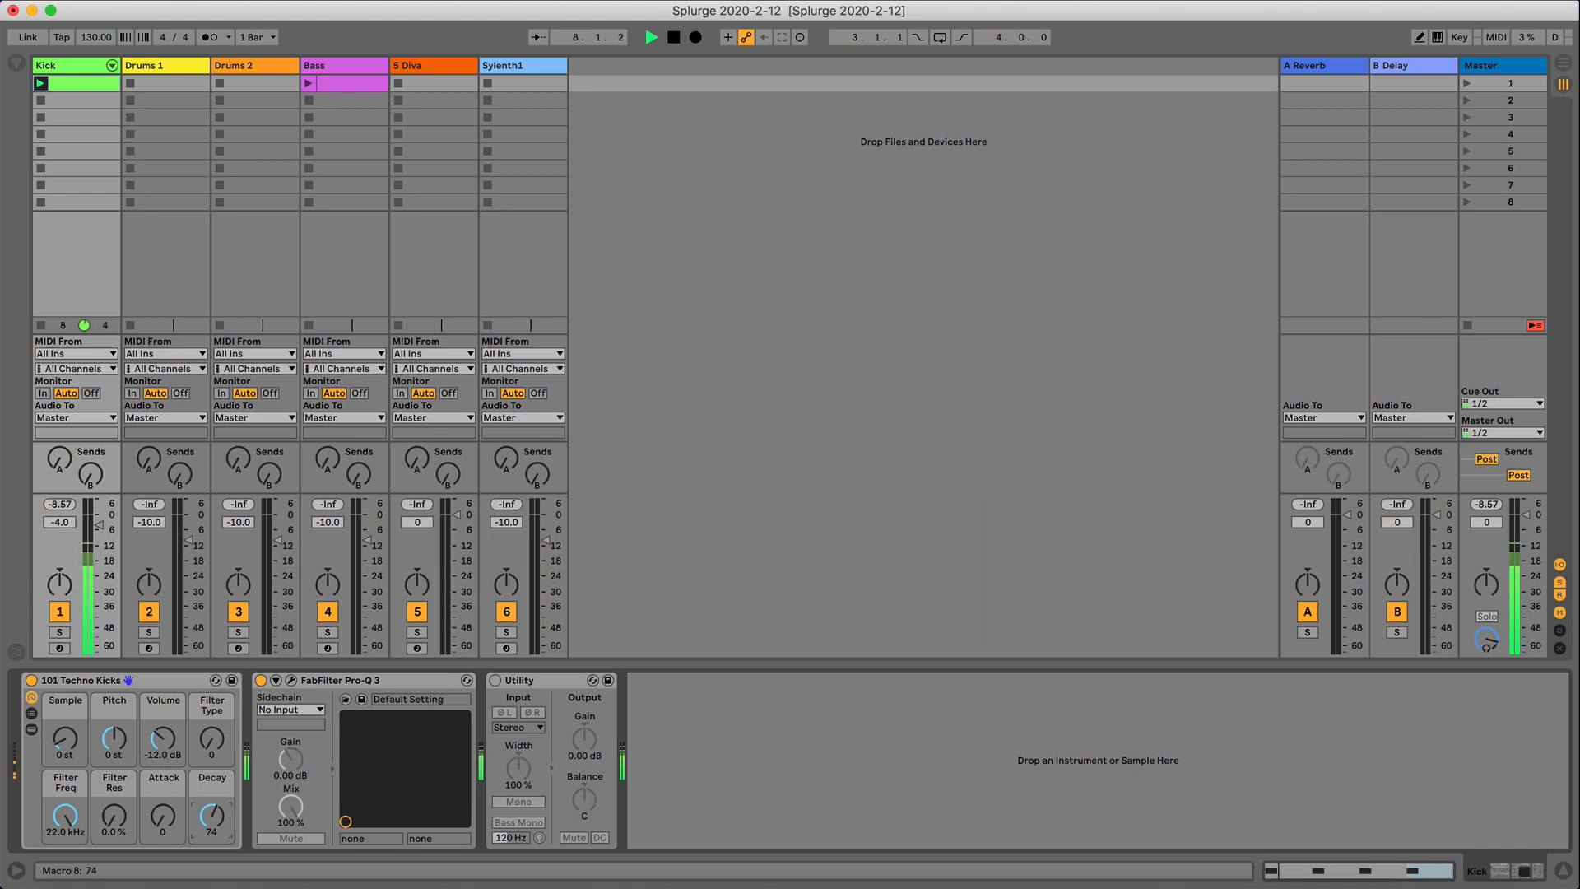
{"action": "left_click", "coordinate": [346, 84]}
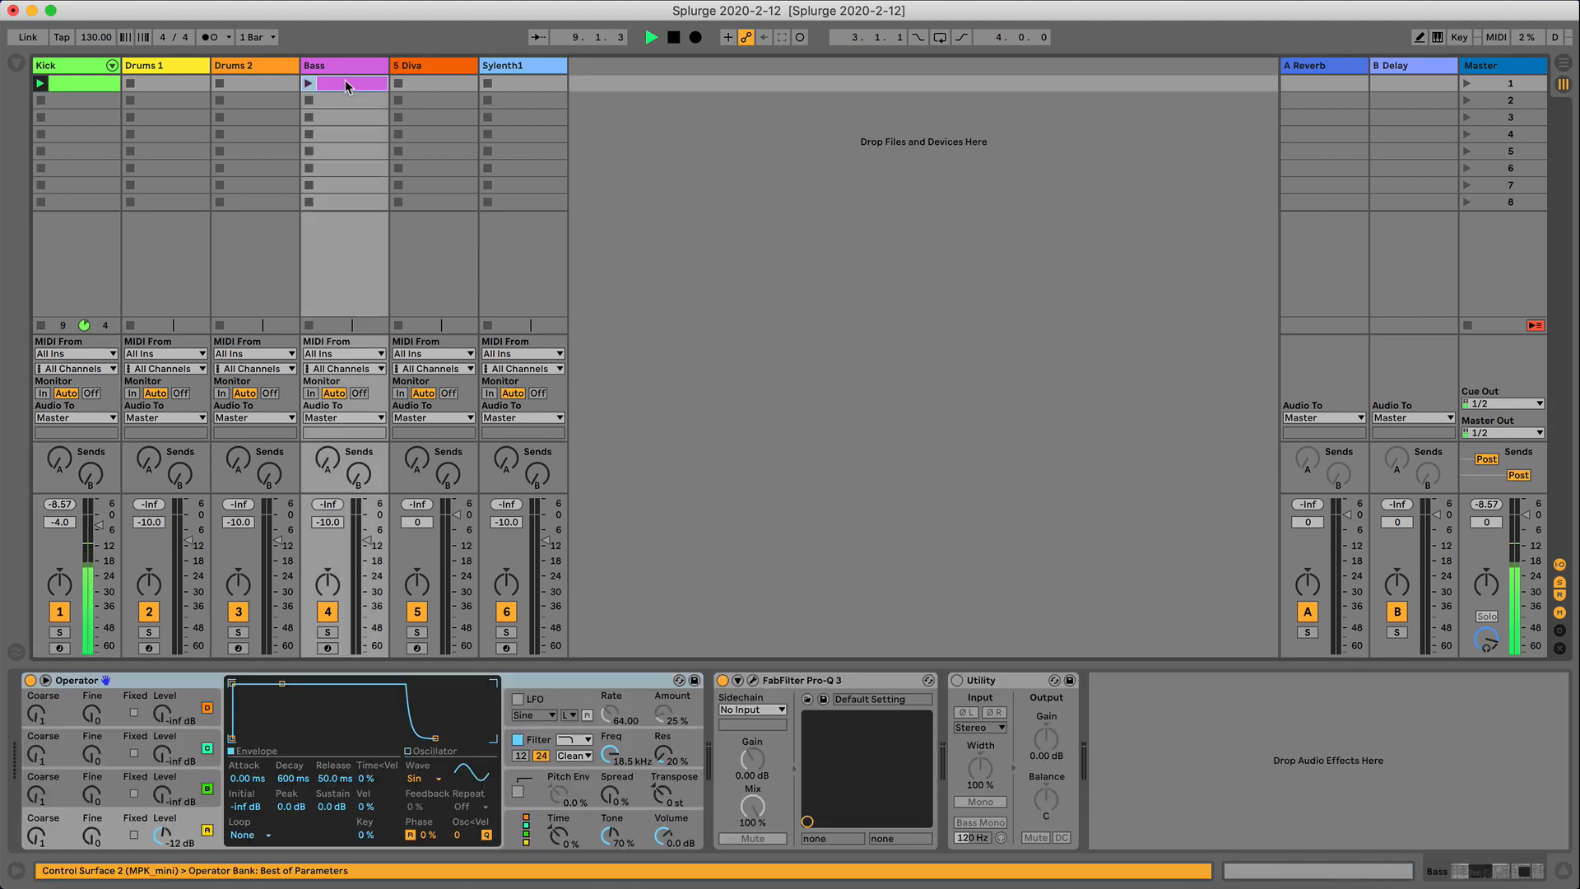
{"action": "key", "text": "space"}
{"action": "key", "text": "space"}
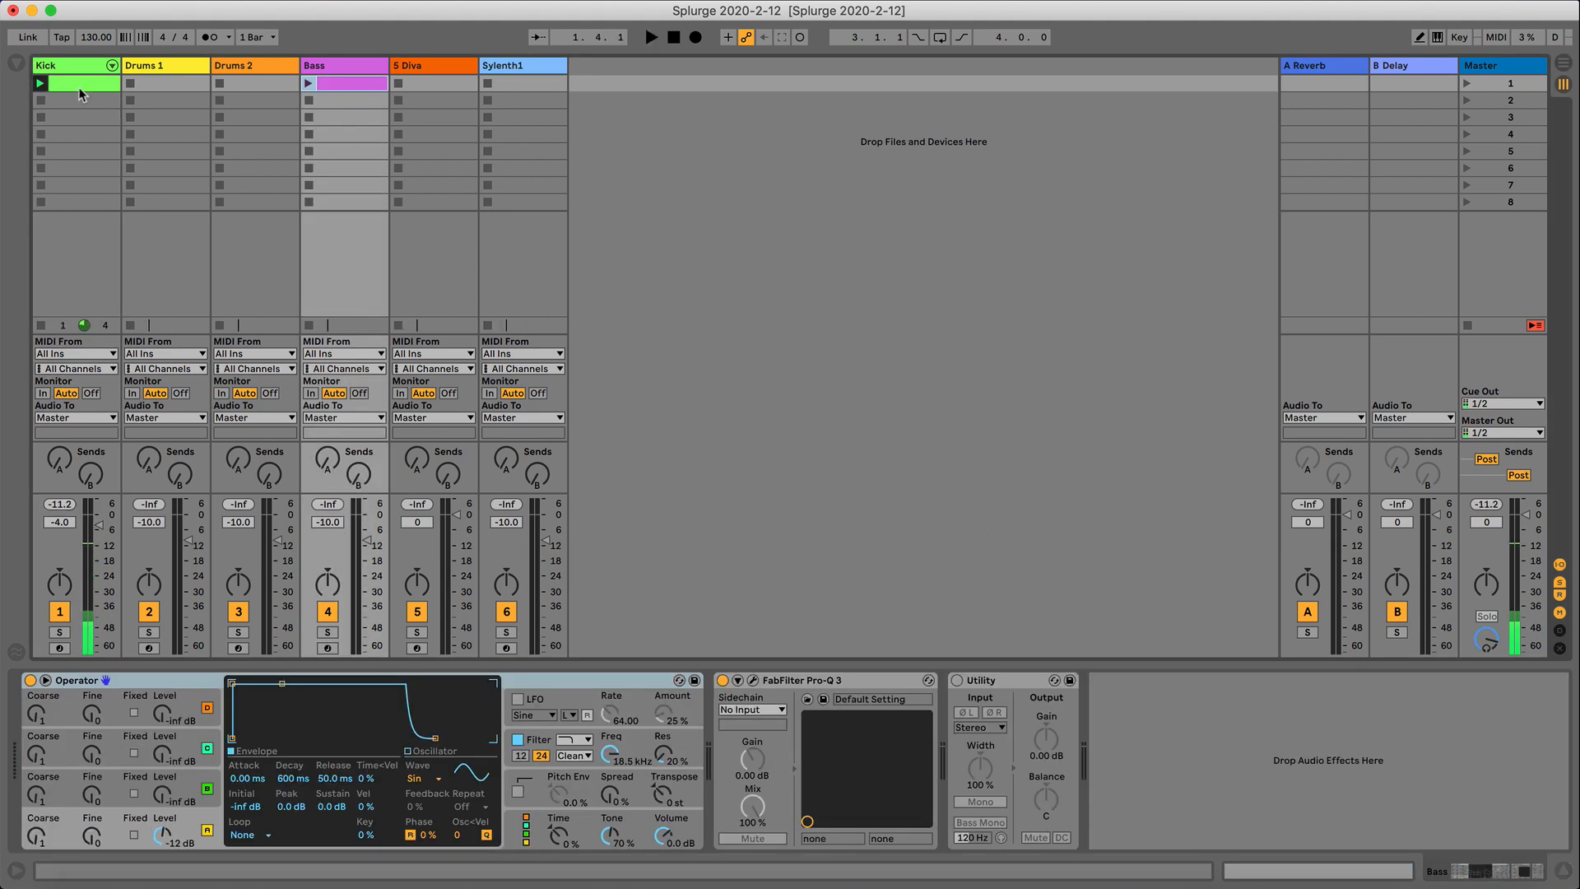
{"action": "left_click", "coordinate": [80, 89]}
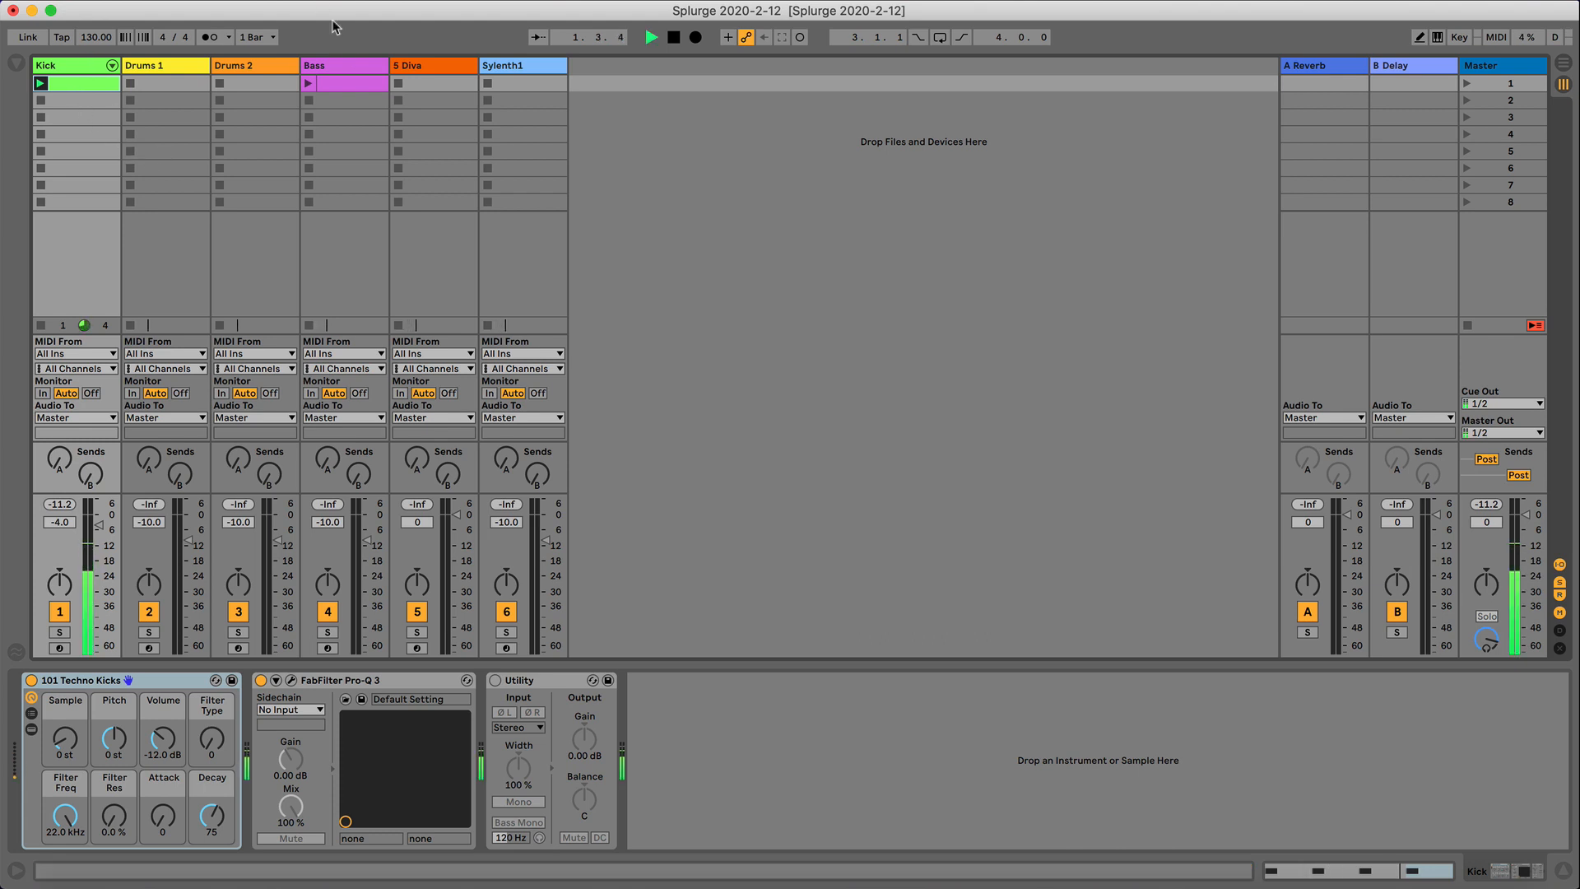
Open the Bass clip's notes and audition low pitches including E0, B0 and G#0.
{"action": "left_click", "coordinate": [353, 82]}
{"action": "double_click", "coordinate": [353, 82]}
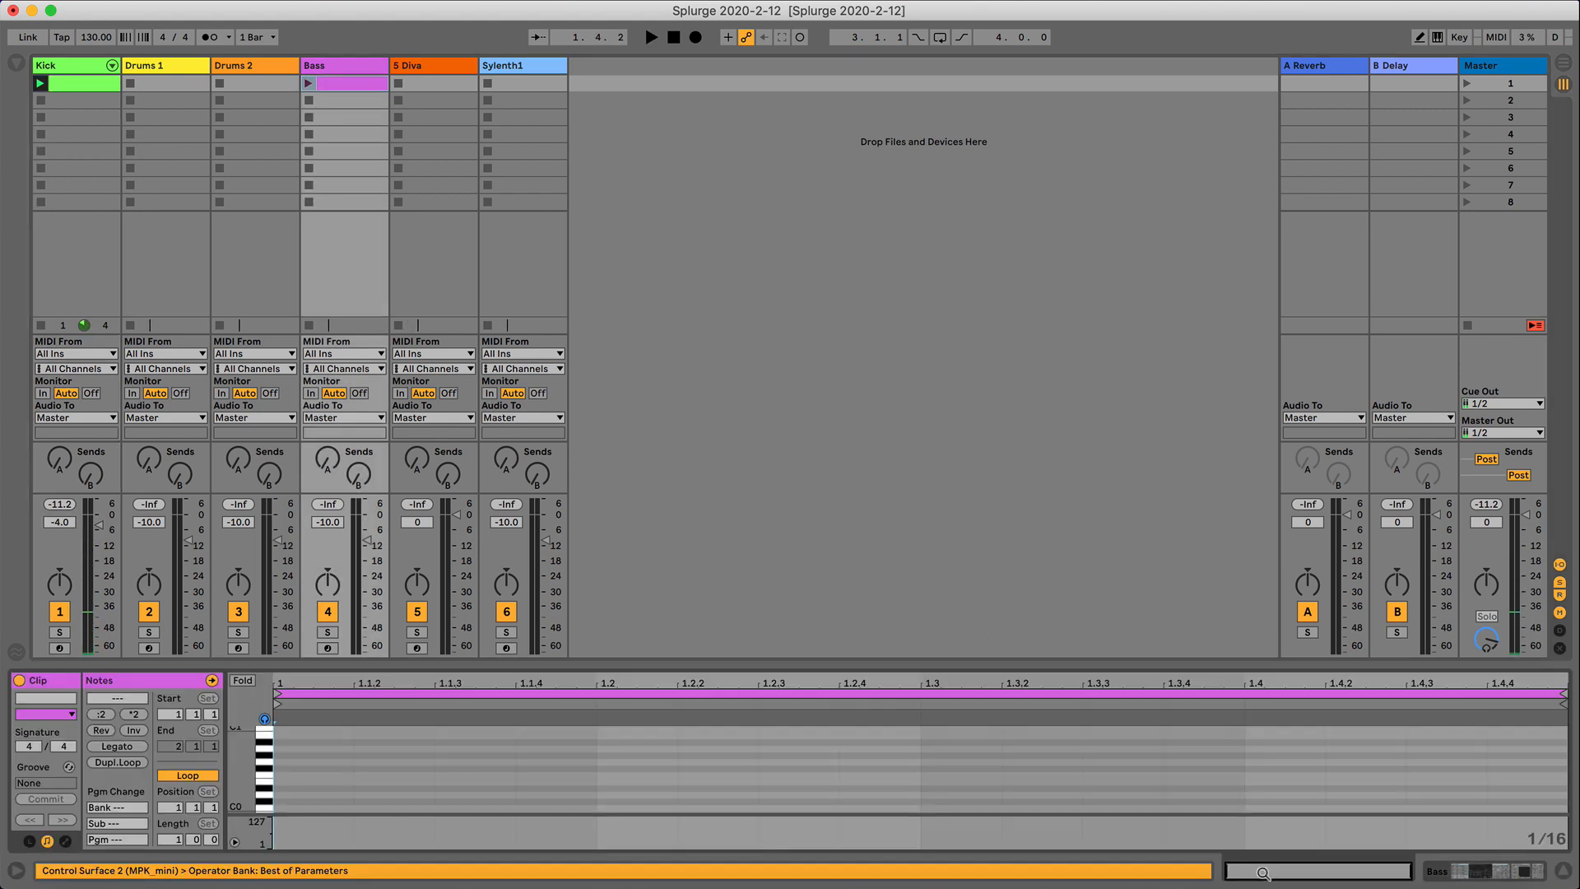
{"action": "left_click", "coordinate": [262, 786]}
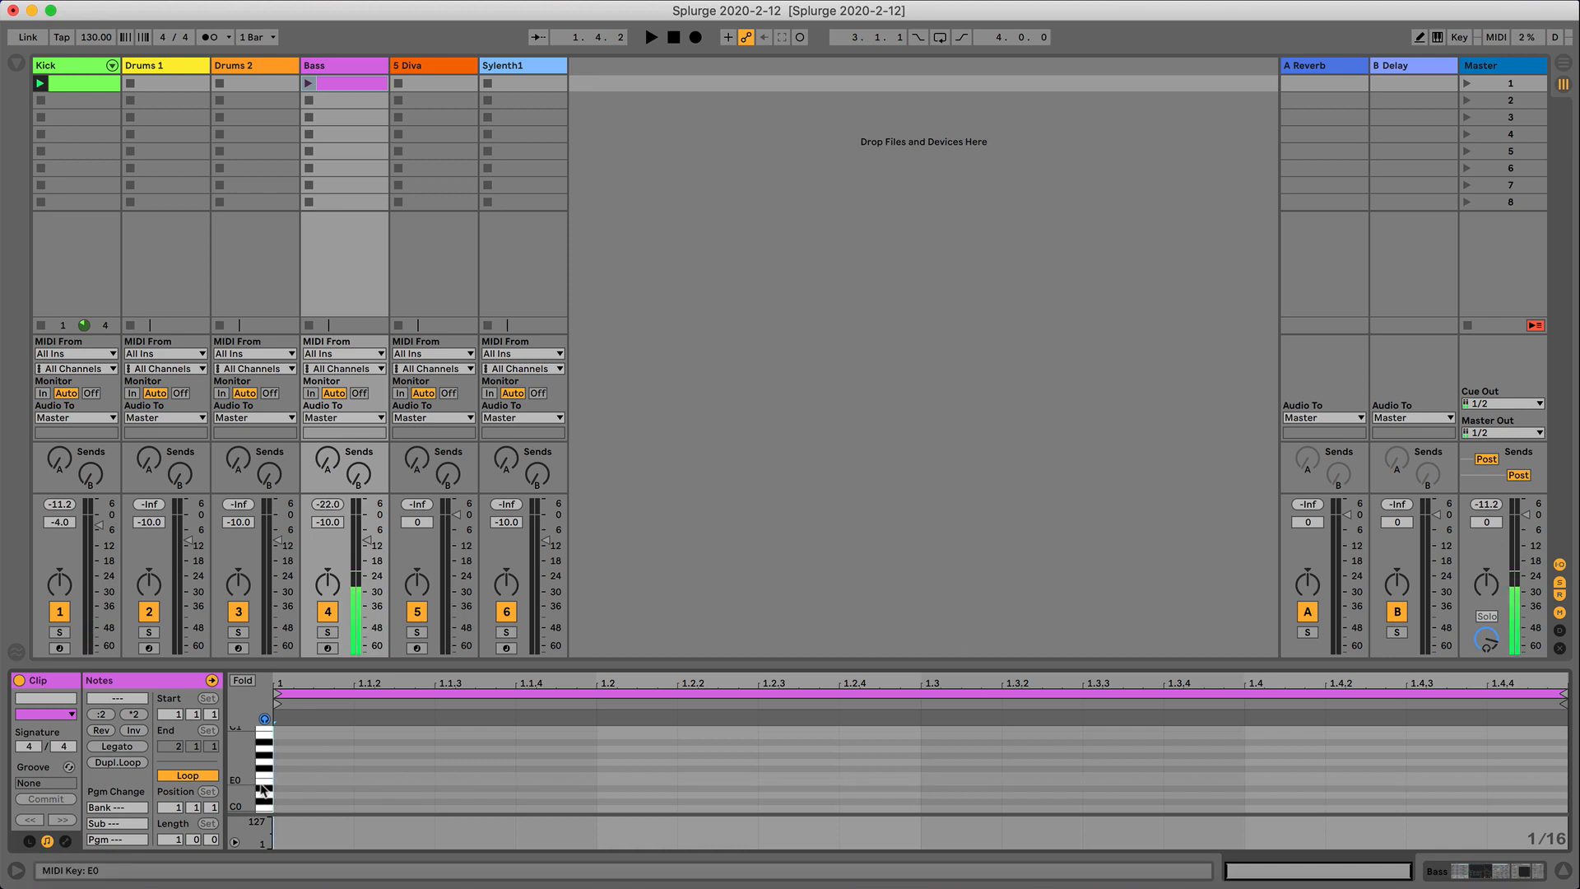
{"action": "scroll", "coordinate": [261, 786], "scroll_direction": "up", "scroll_amount": 2}
{"action": "left_click", "coordinate": [264, 761]}
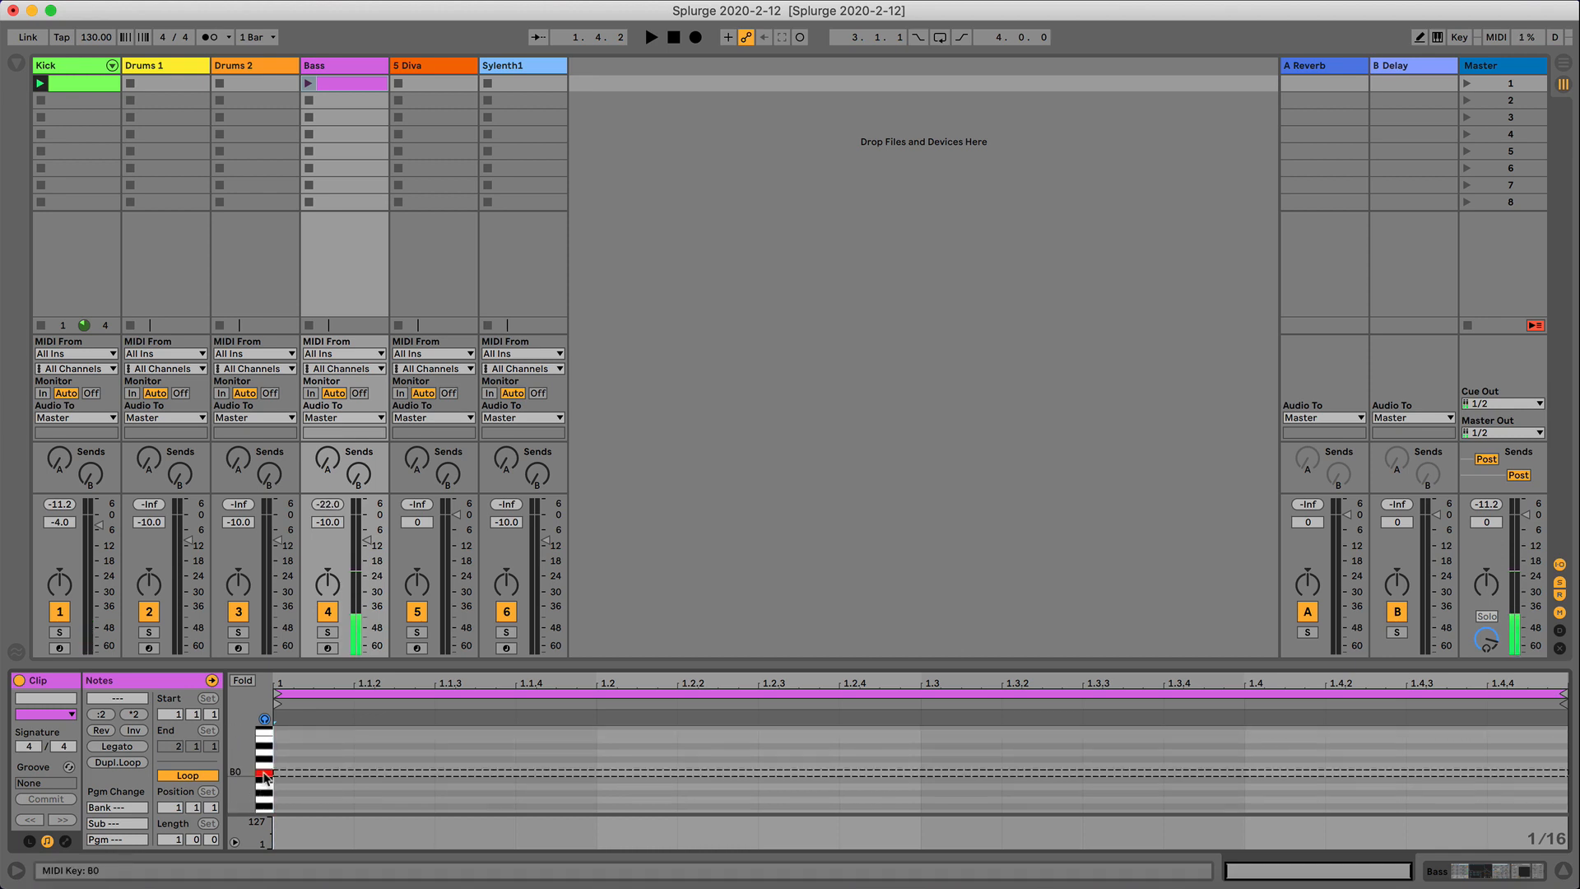
{"action": "left_click", "coordinate": [265, 795]}
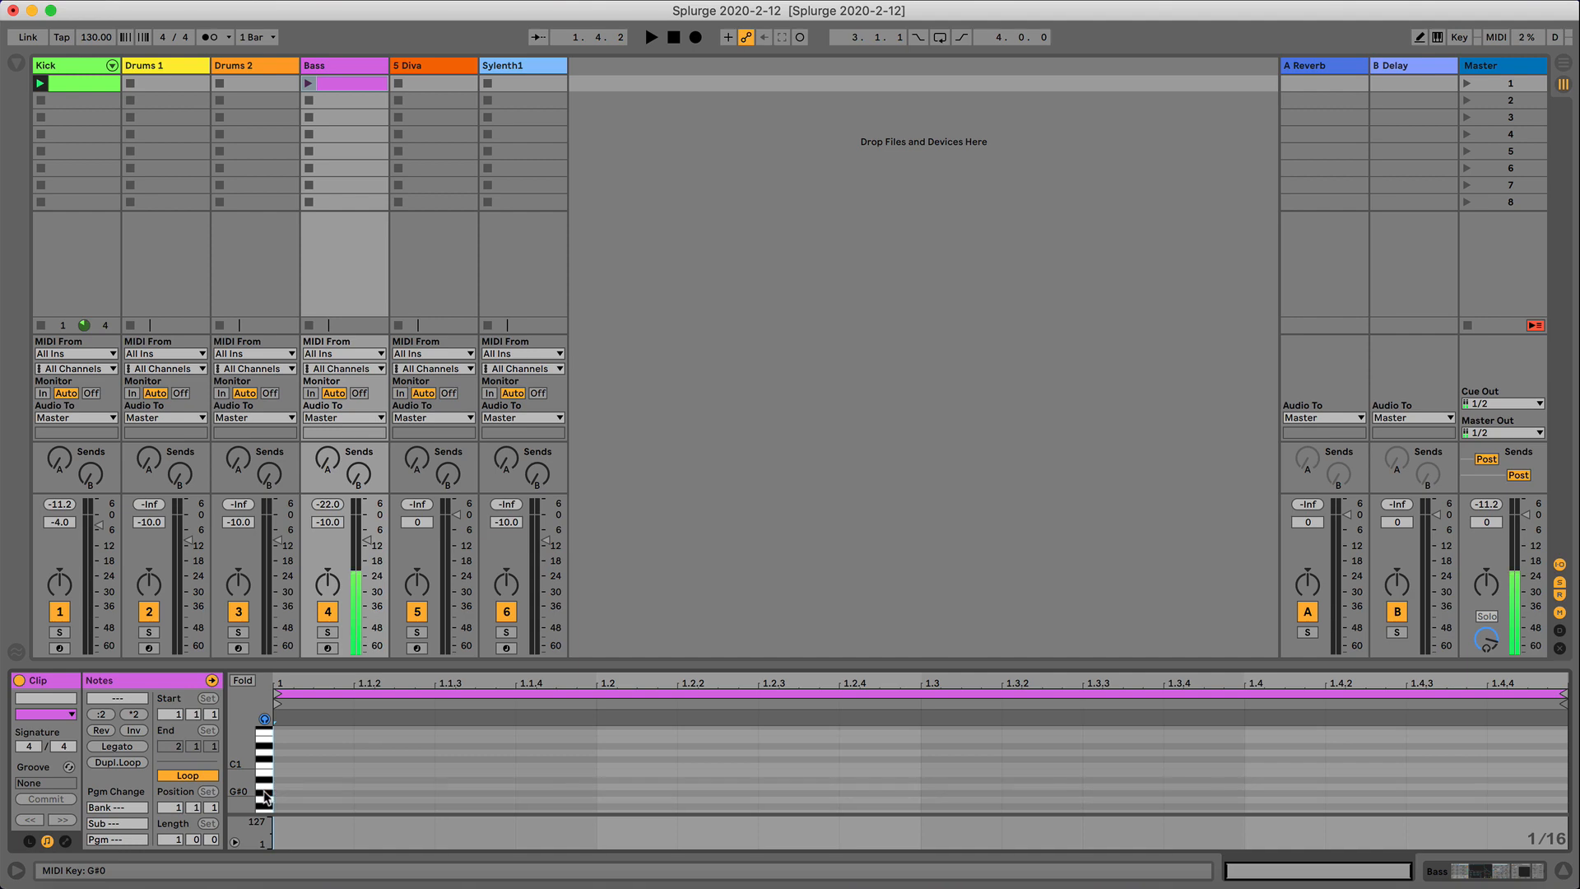
Add sixteenth notes G#0, D#1, B0 and F#0 in sequence across the first beat of the Bass clip.
{"action": "double_click", "coordinate": [298, 791]}
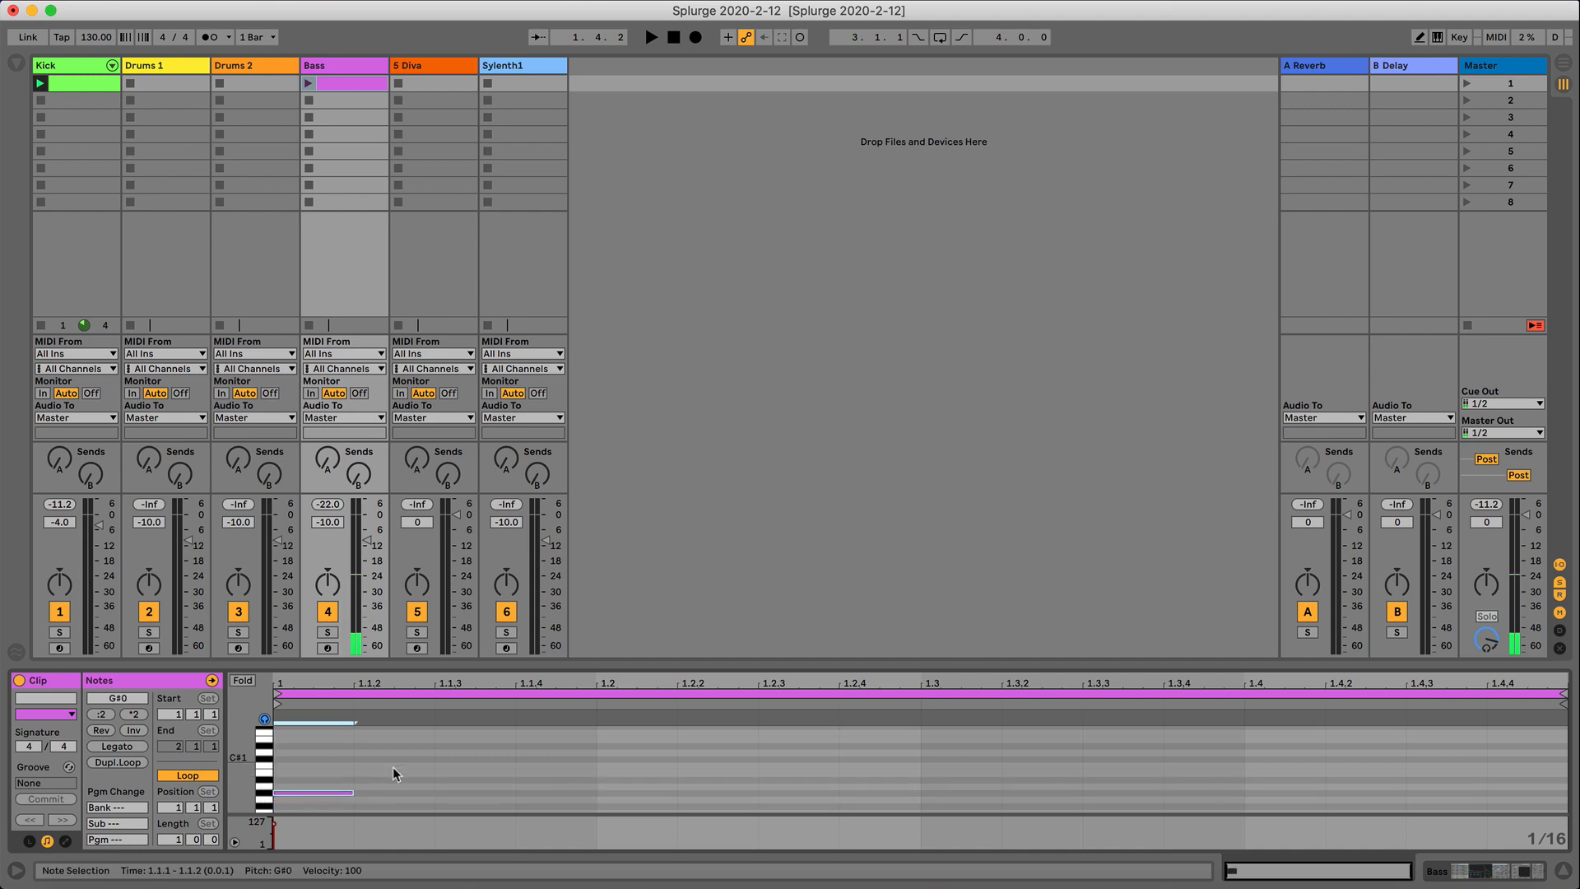
{"action": "scroll", "coordinate": [393, 767], "scroll_direction": "down", "scroll_amount": 1}
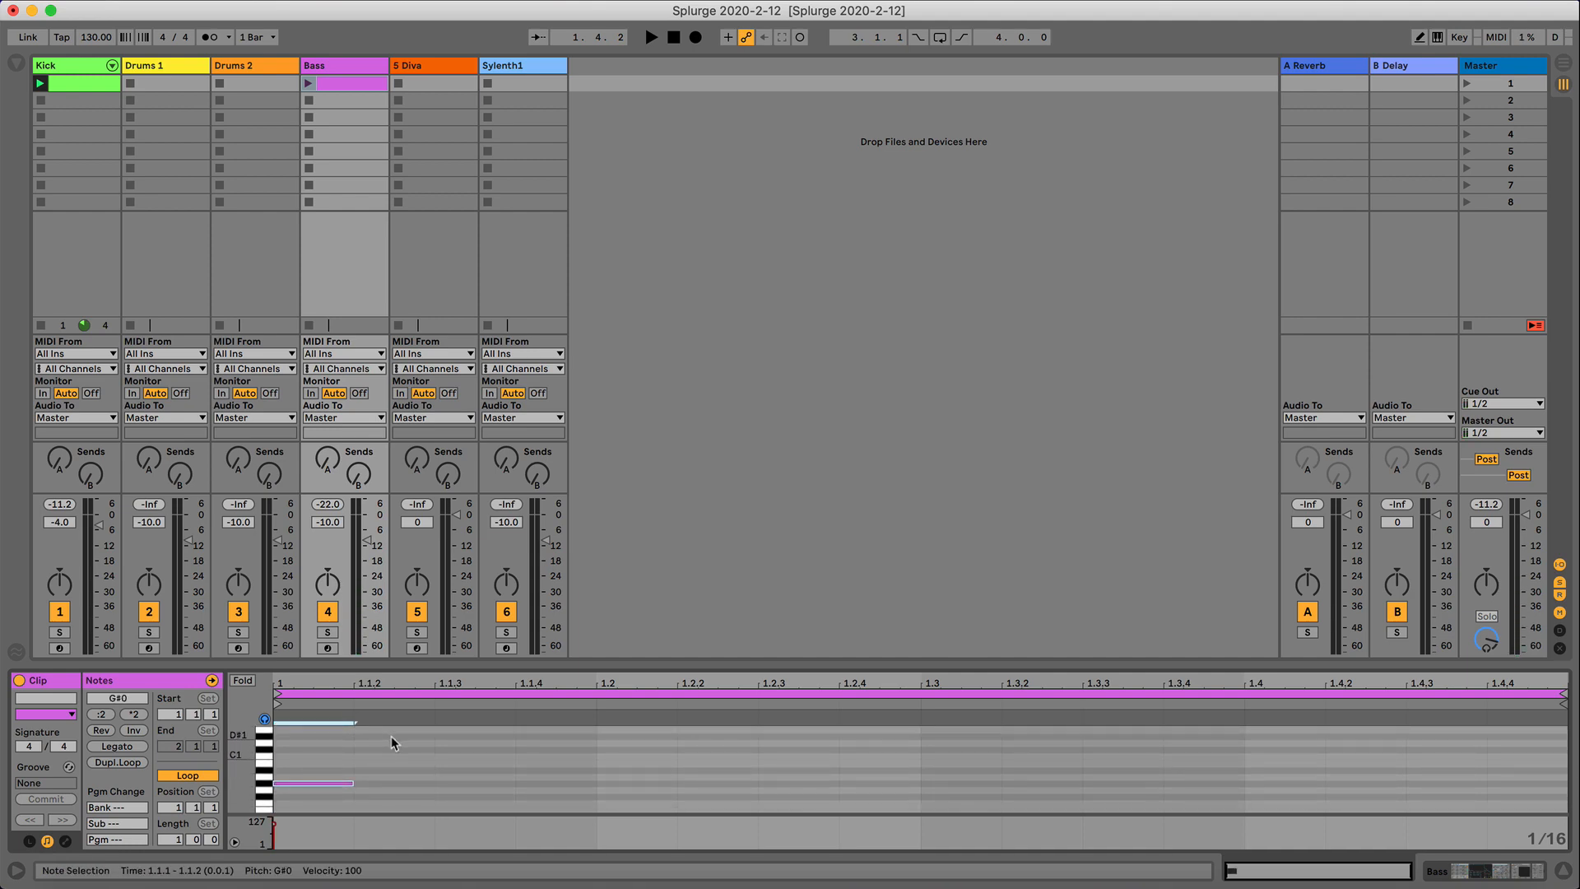
{"action": "scroll", "coordinate": [392, 748], "scroll_direction": "up", "scroll_amount": 2}
{"action": "double_click", "coordinate": [392, 742]}
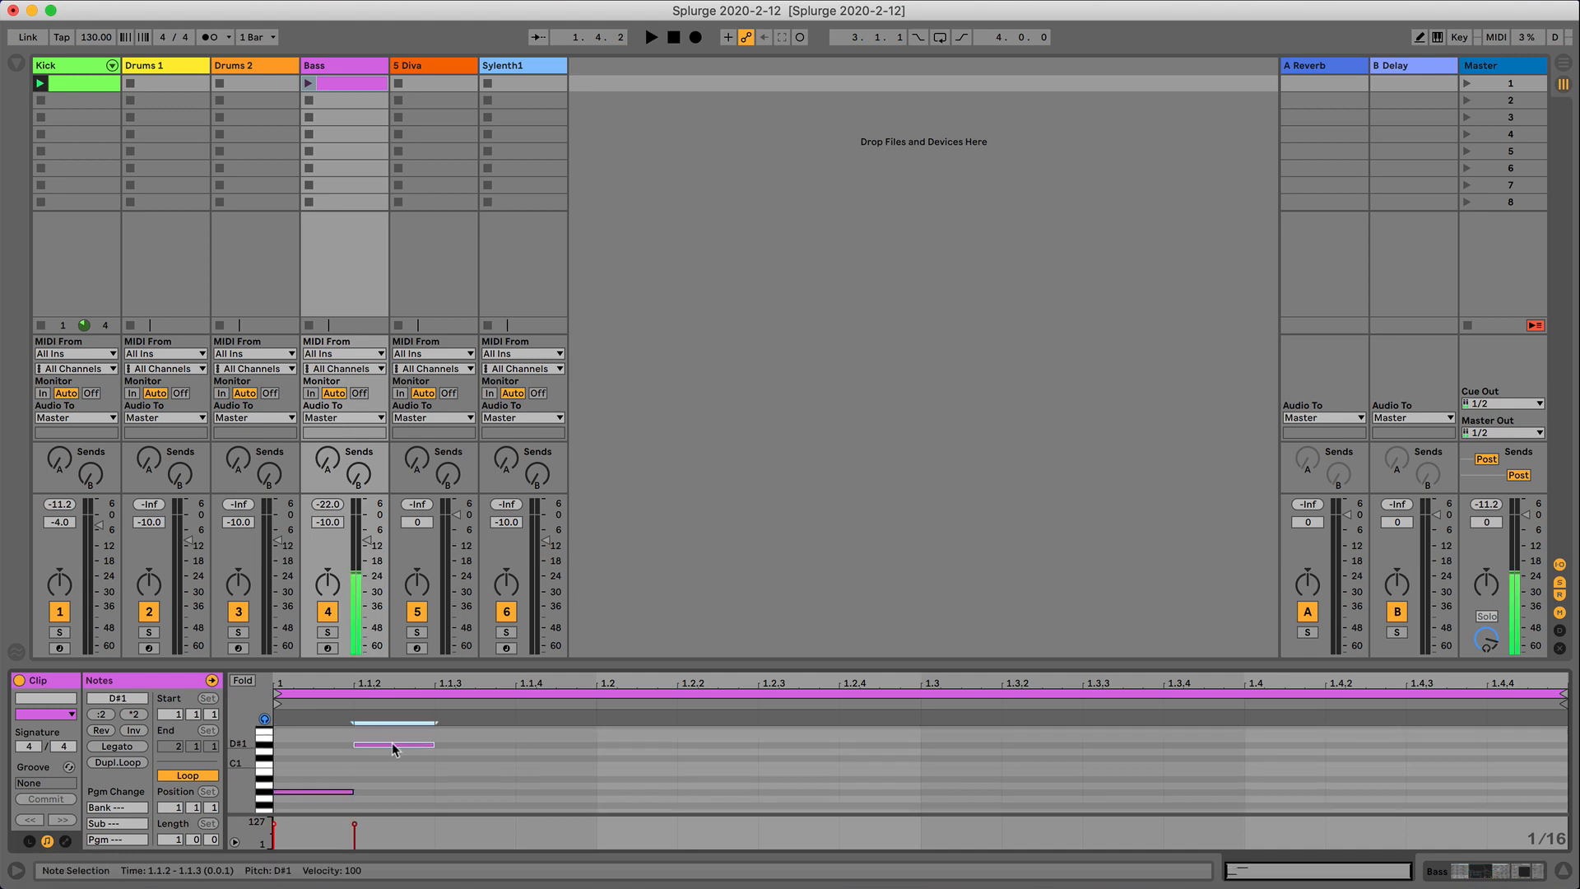
{"action": "double_click", "coordinate": [465, 770]}
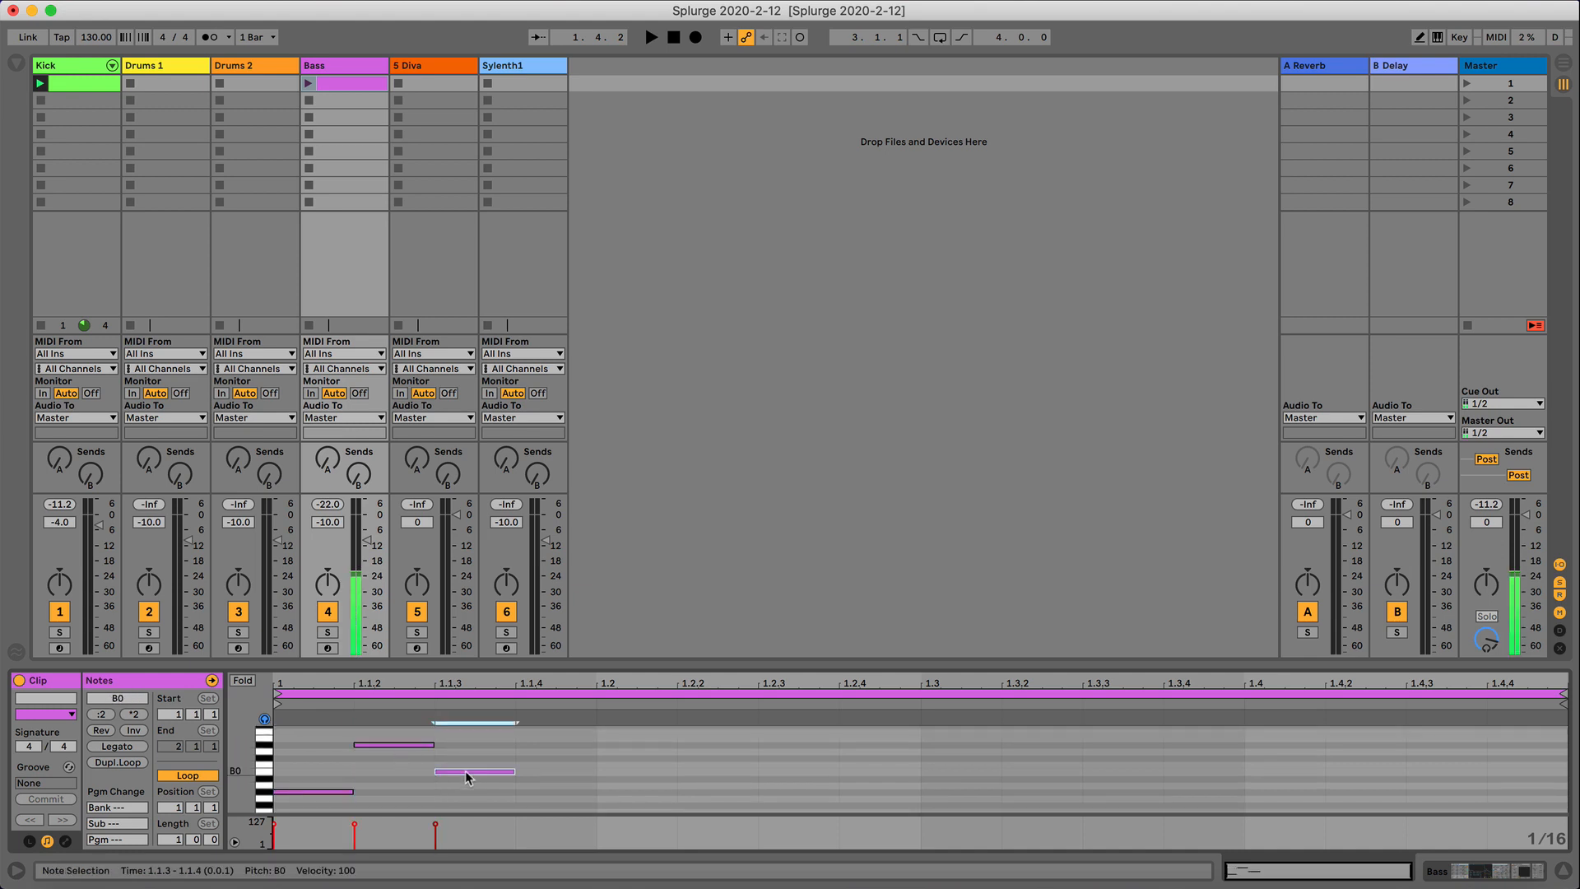
{"action": "double_click", "coordinate": [536, 806]}
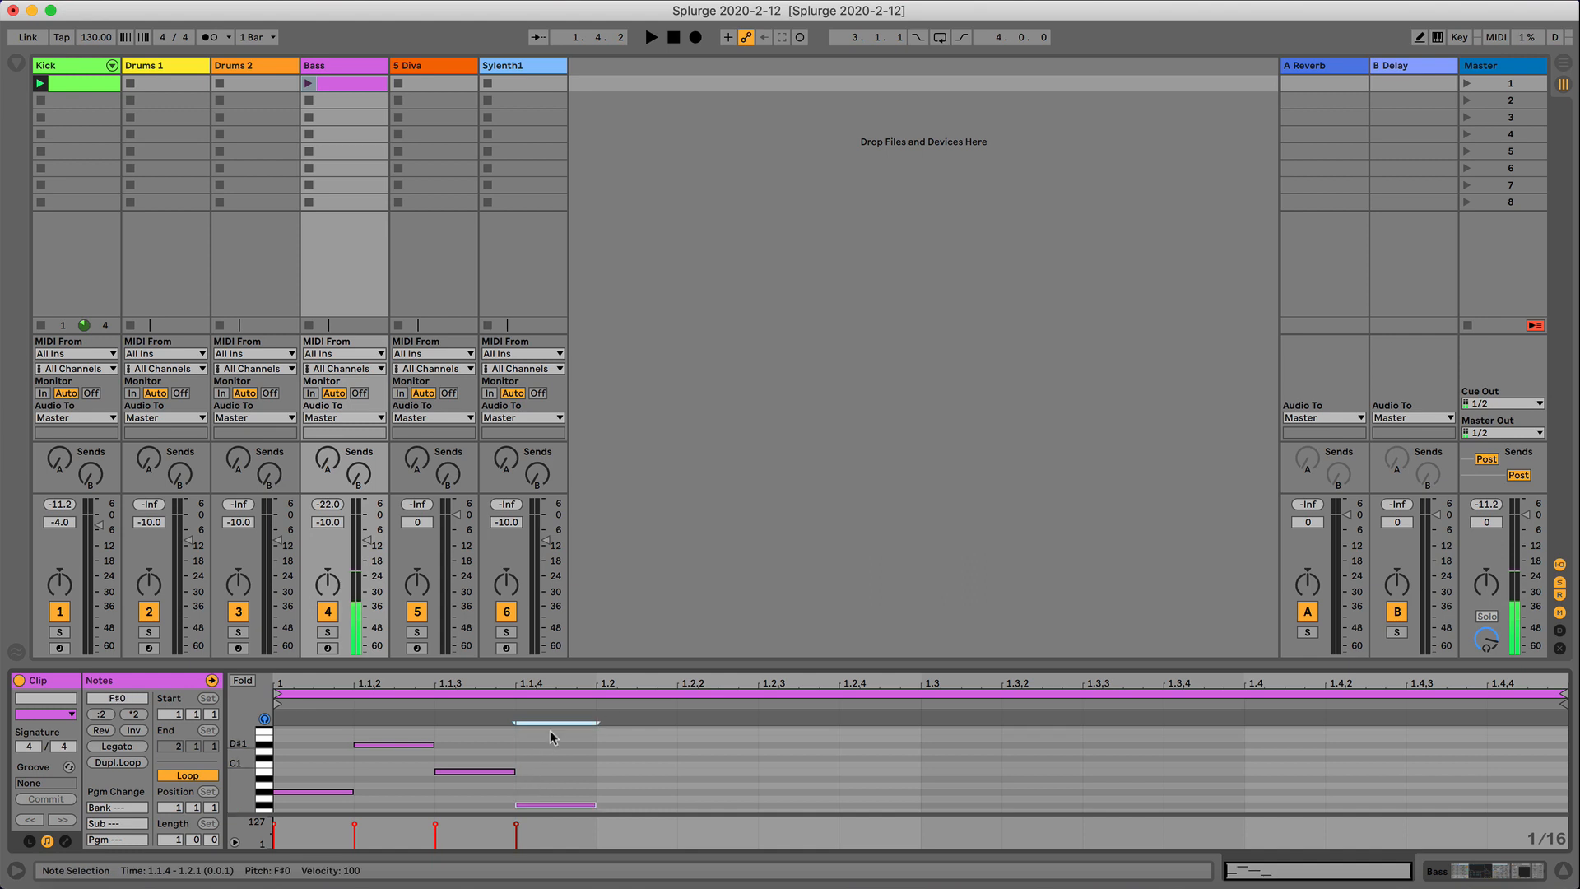
Duplicate the four-note bass pattern onto beats 2, 3 and 4, and play the Bass clip together with the kick.
{"action": "key", "text": "super+a"}
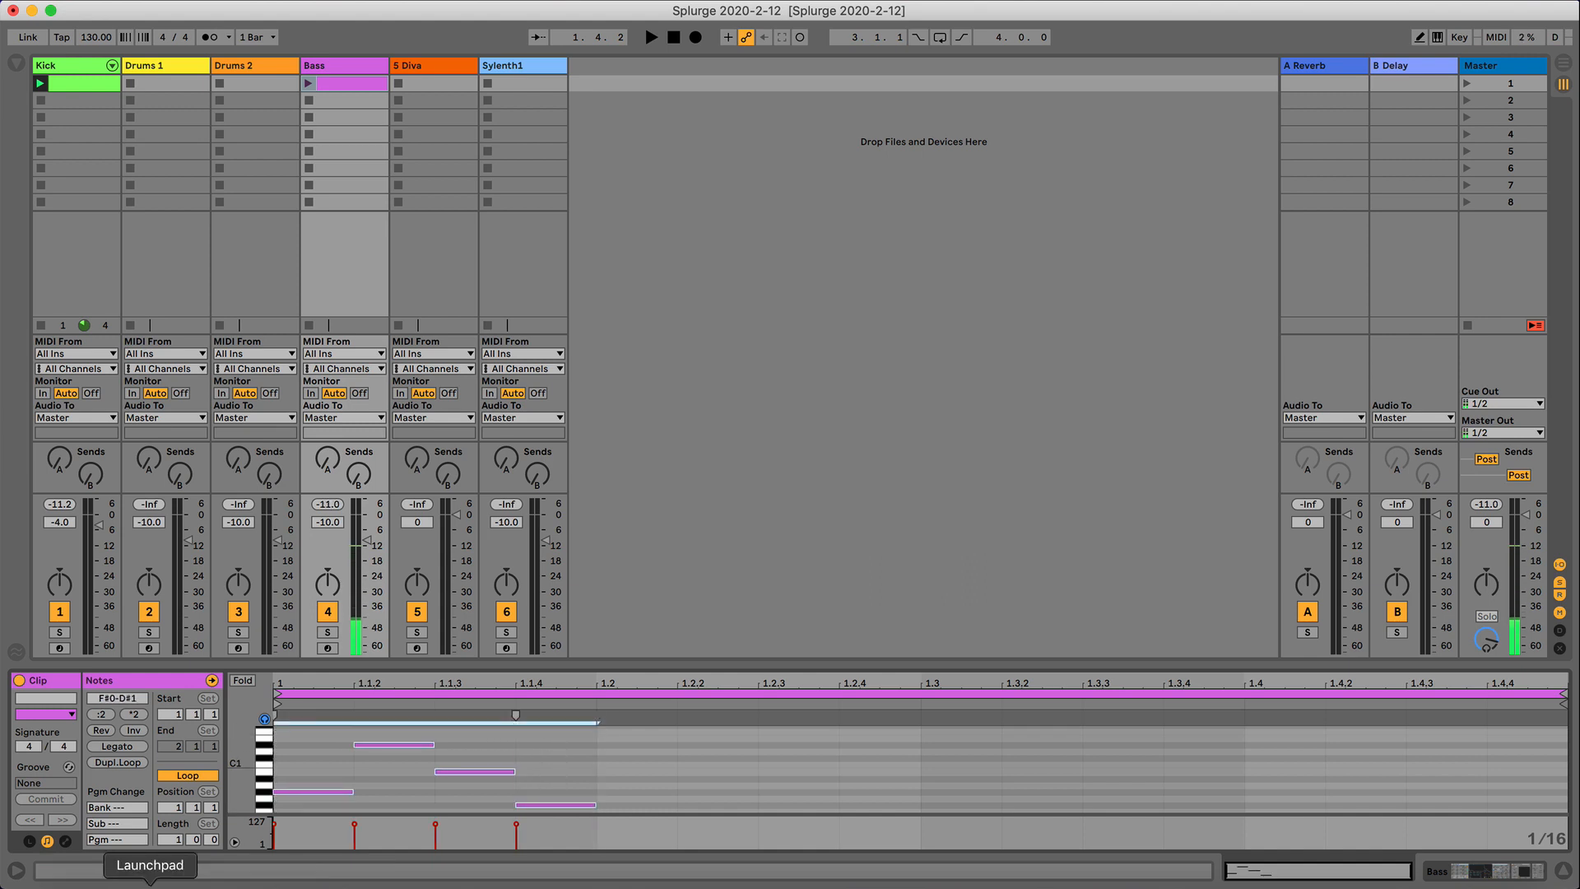
{"action": "key", "text": "super+d"}
{"action": "key", "text": "super+d"}
{"action": "key", "text": "super+d"}
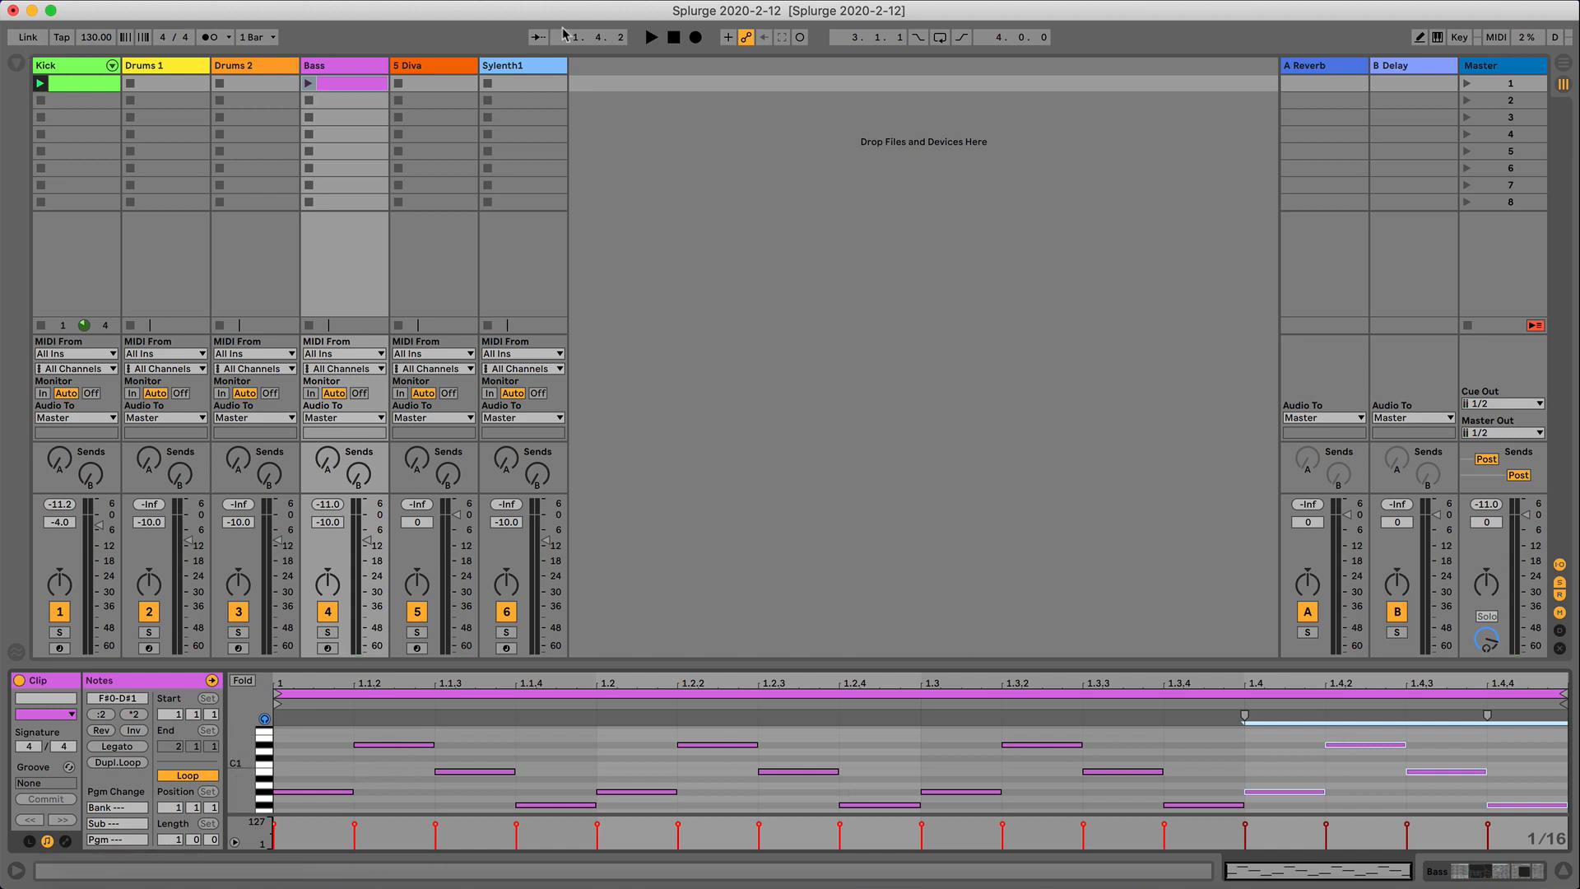
{"action": "left_click", "coordinate": [310, 84]}
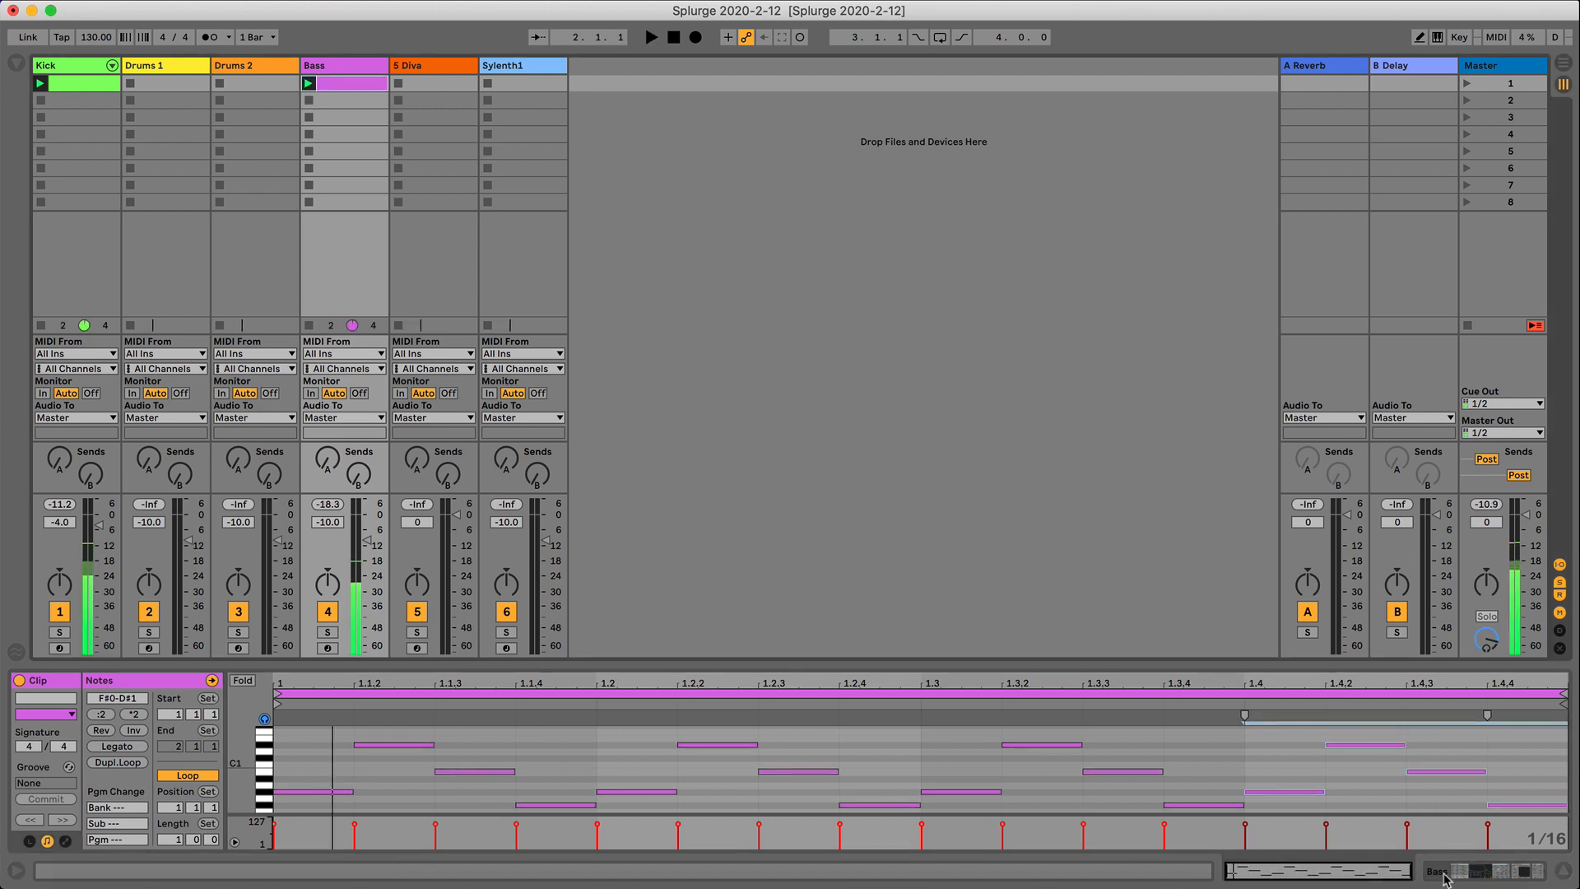
{"action": "key", "text": "space"}
Set the envelope attack in the Bass track's Operator to 10.7 ms and play the Bass track soloed.
{"action": "key", "text": "shift+Tab"}
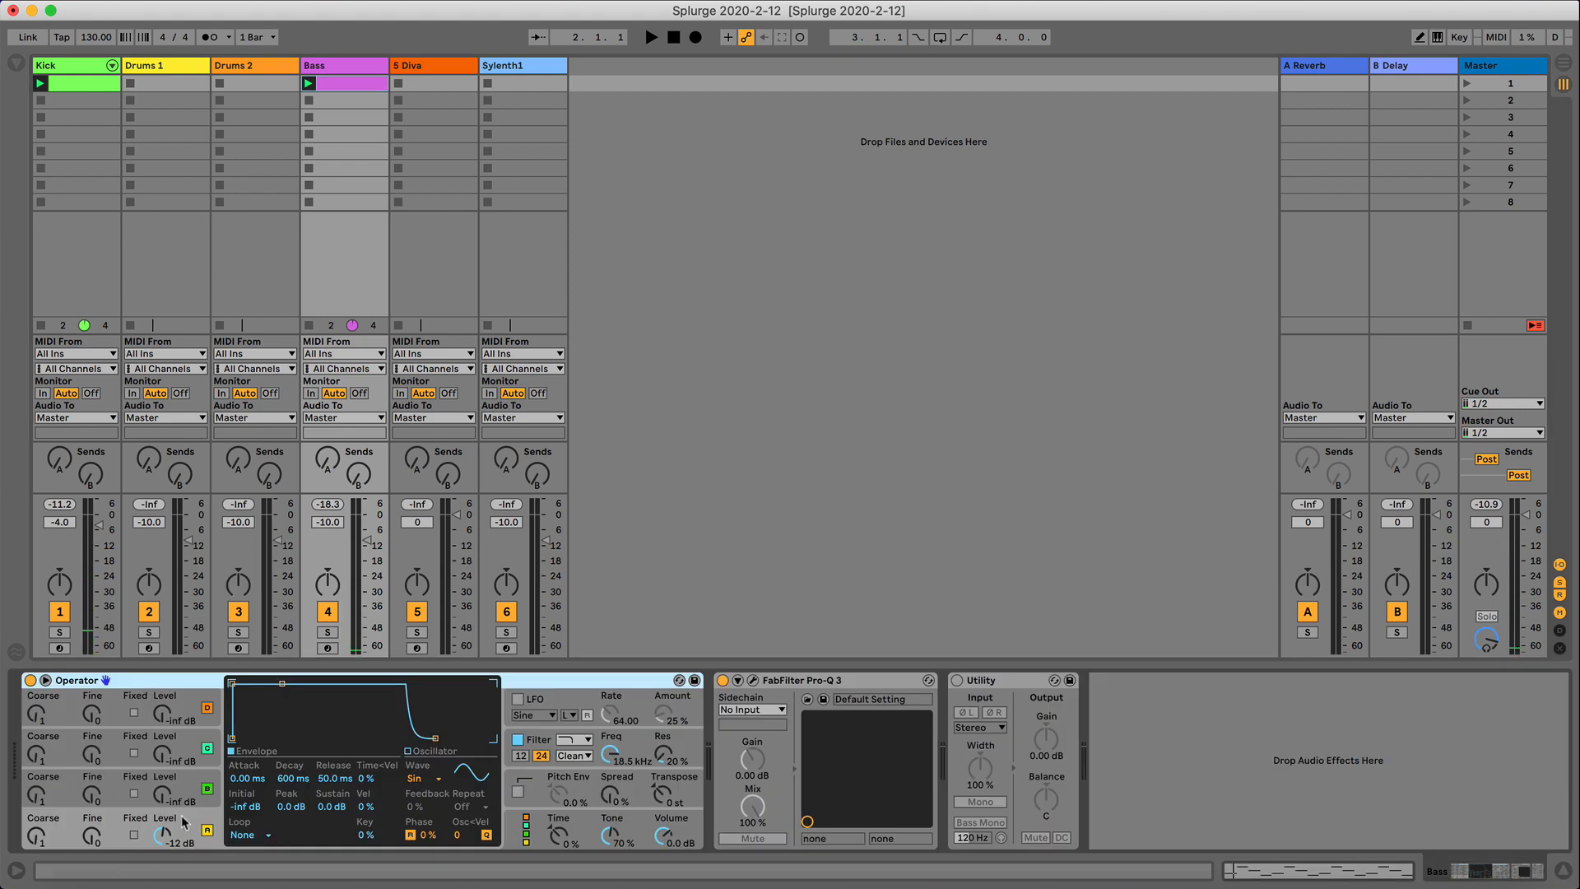
{"action": "left_click", "coordinate": [234, 781]}
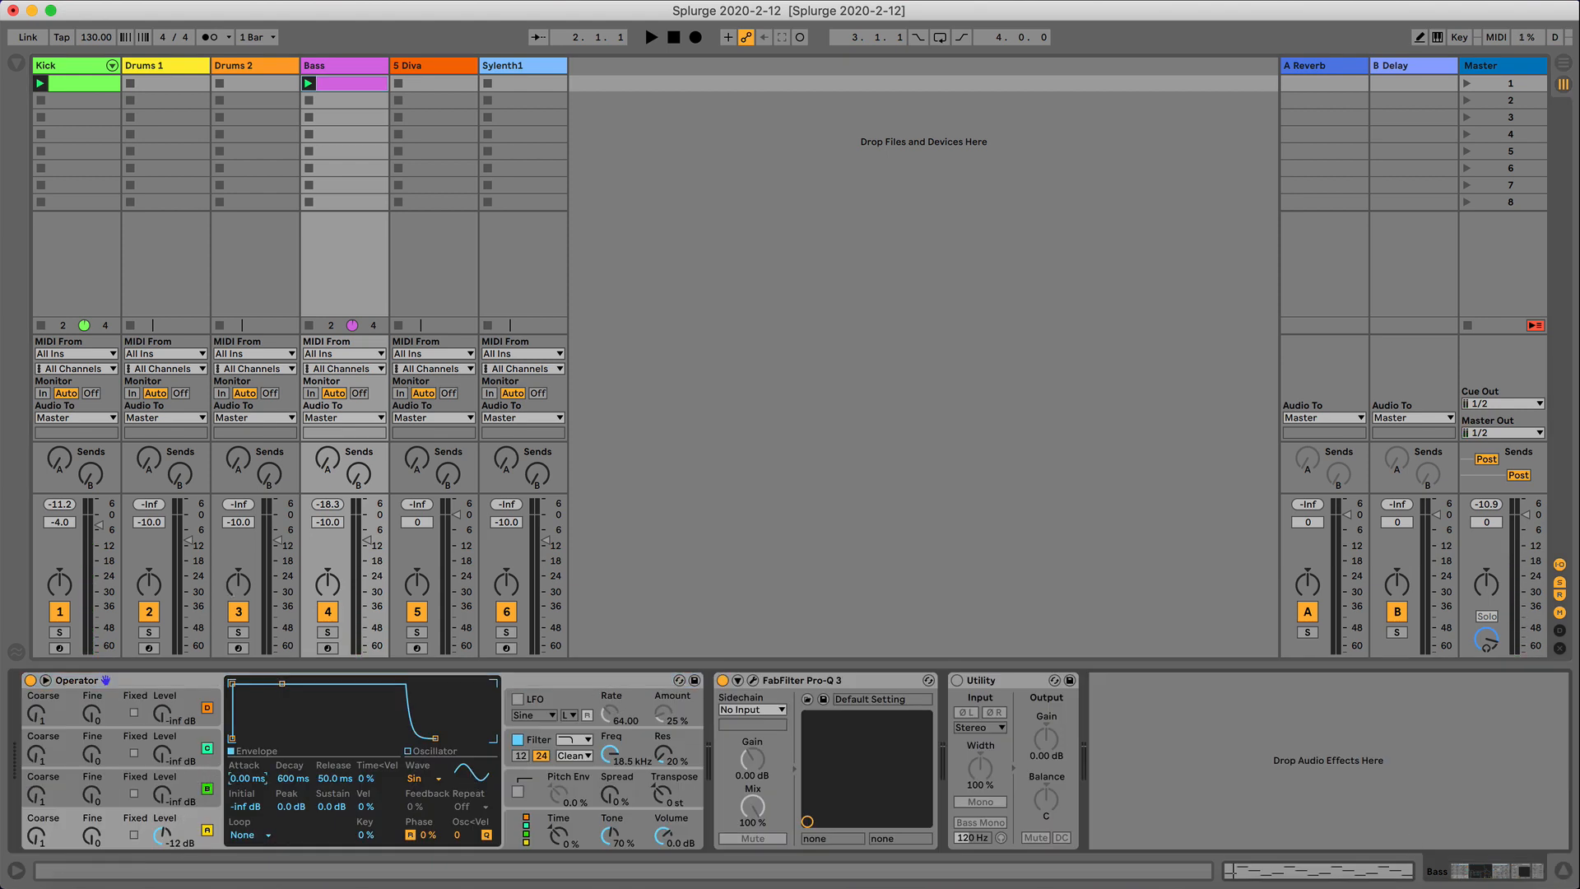
{"action": "key", "text": "space"}
{"action": "mouse_move", "coordinate": [233, 778]}
{"action": "left_mouse_down"}
{"action": "mouse_move", "coordinate": [234, 744]}
{"action": "mouse_move", "coordinate": [247, 802]}
{"action": "mouse_move", "coordinate": [247, 776]}
{"action": "left_mouse_up"}
{"action": "key", "text": "space"}
{"action": "left_click", "coordinate": [328, 632]}
{"action": "key", "text": "space"}
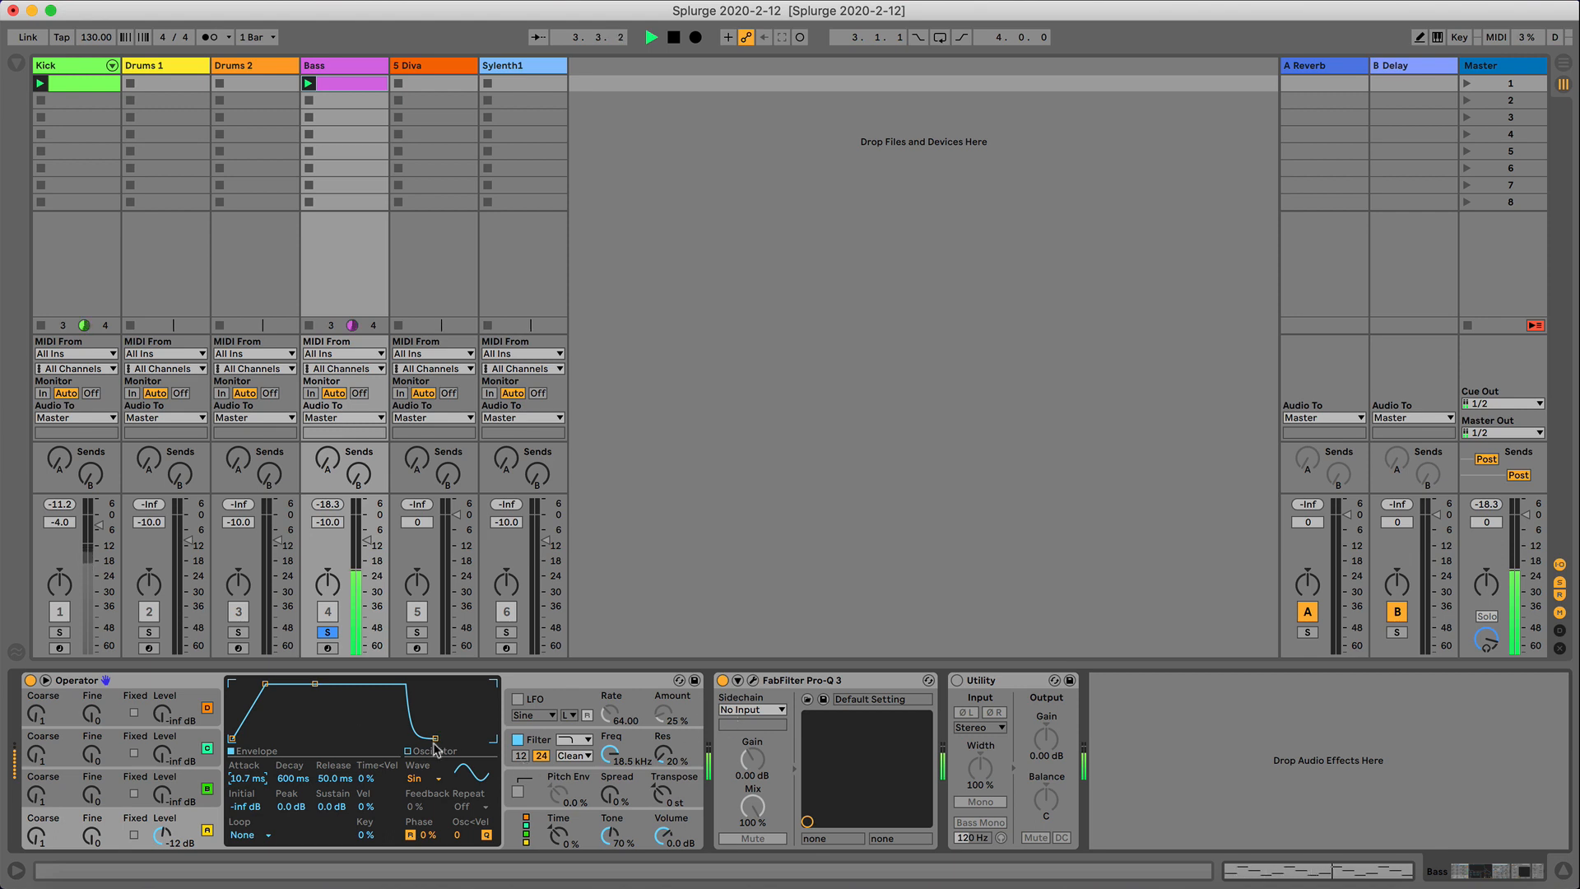
{"action": "left_click", "coordinate": [182, 823]}
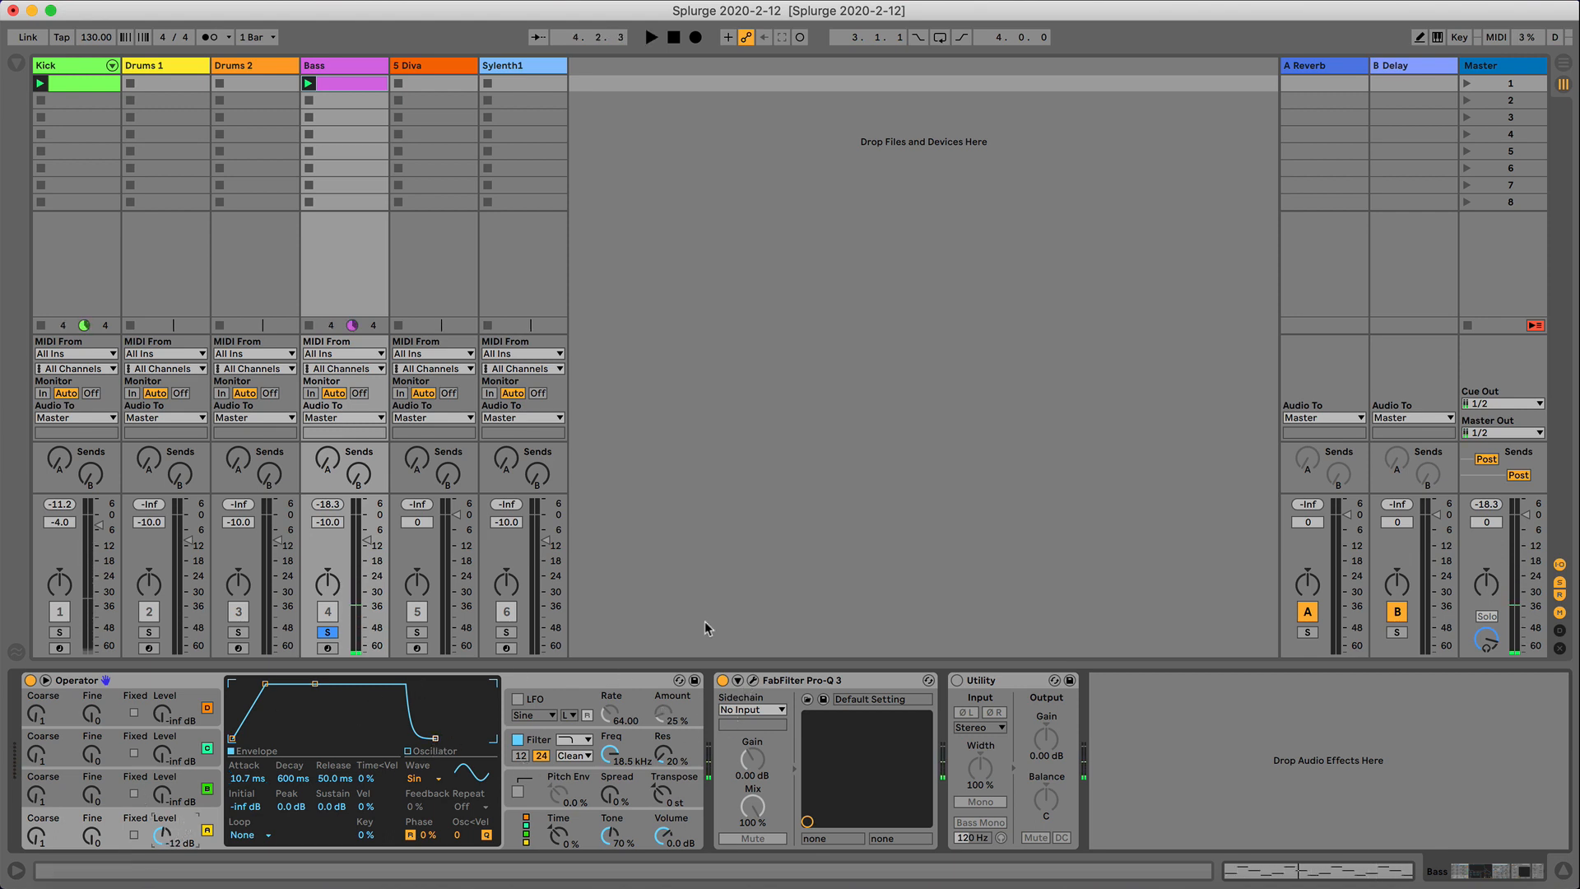
Add a 12 dB/oct high cut in the Bass track's Pro-Q 3, move it to about 12256 Hz and start playback.
{"action": "left_click", "coordinate": [753, 679]}
{"action": "double_click", "coordinate": [710, 334]}
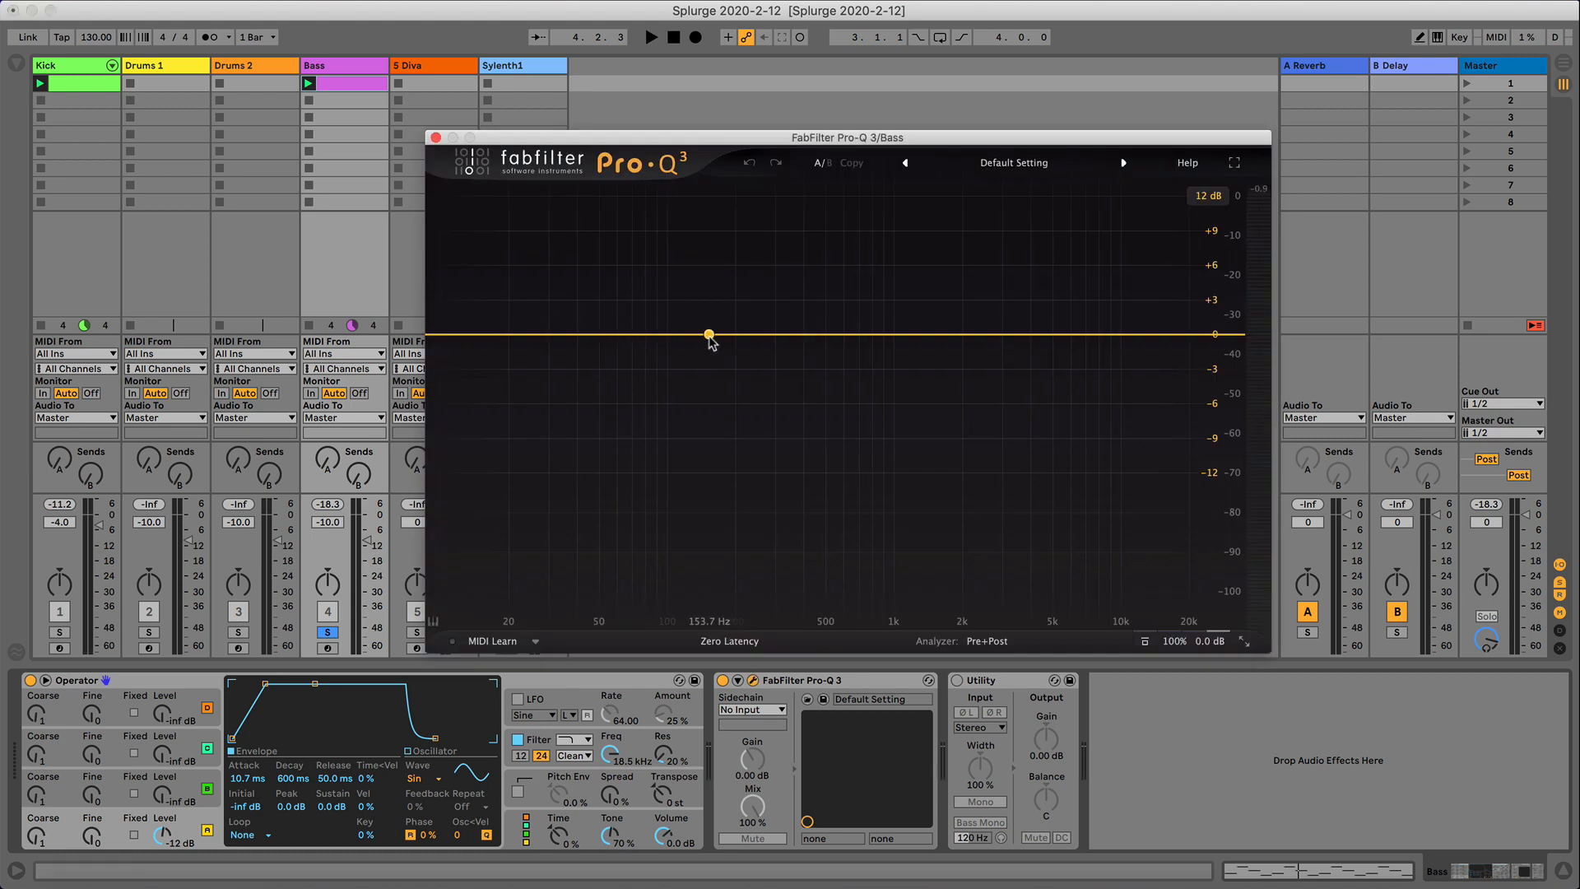
{"action": "left_click", "coordinate": [745, 324]}
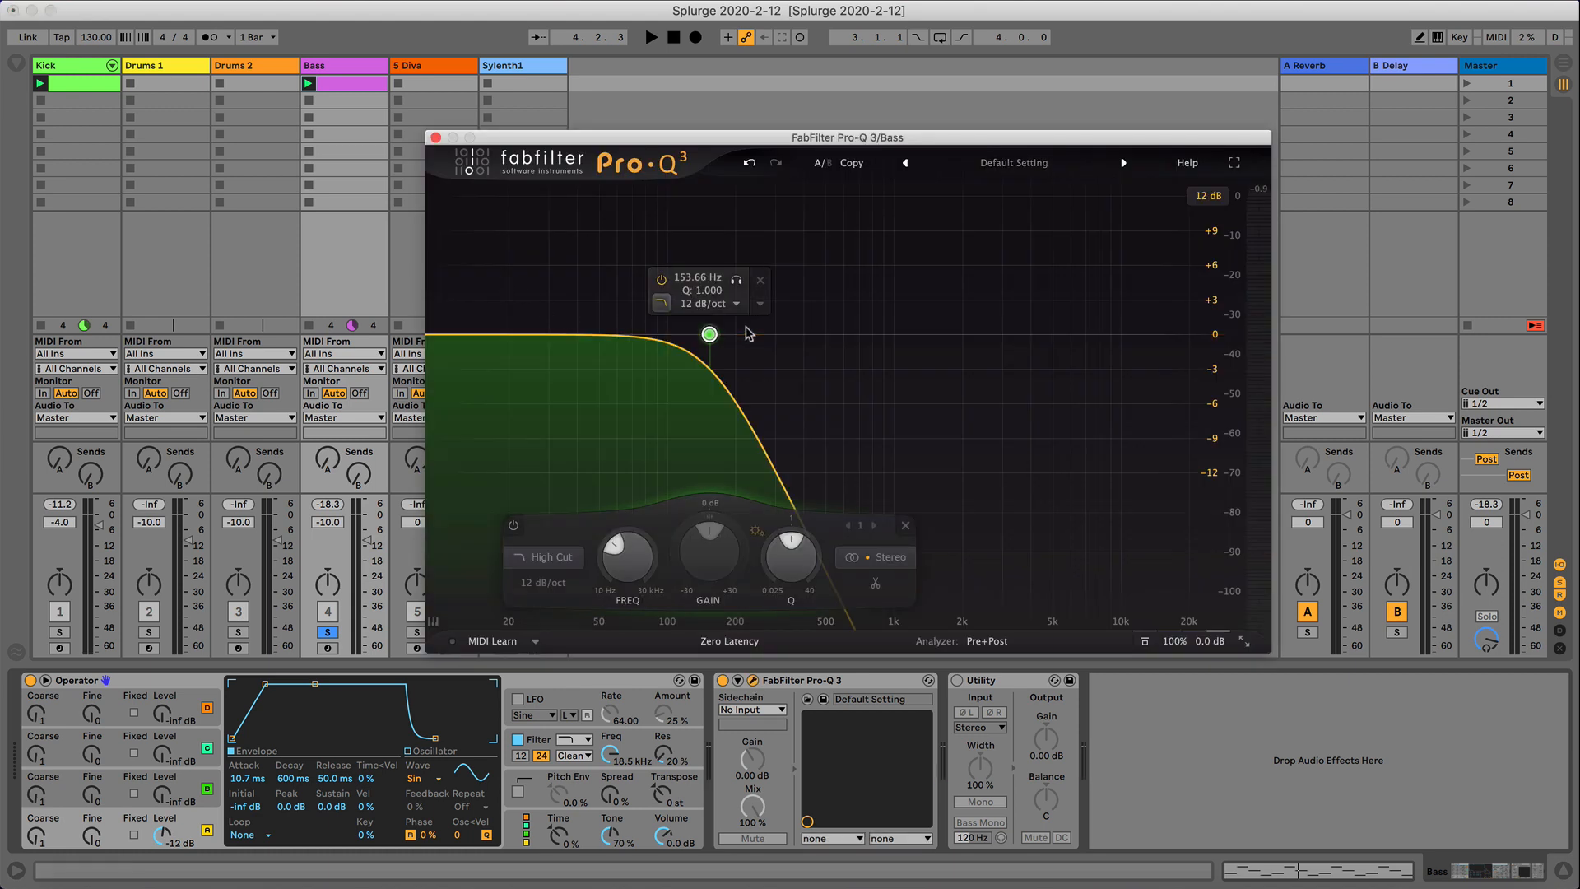
{"action": "left_click_drag", "start_coordinate": [719, 341], "coordinate": [1144, 343]}
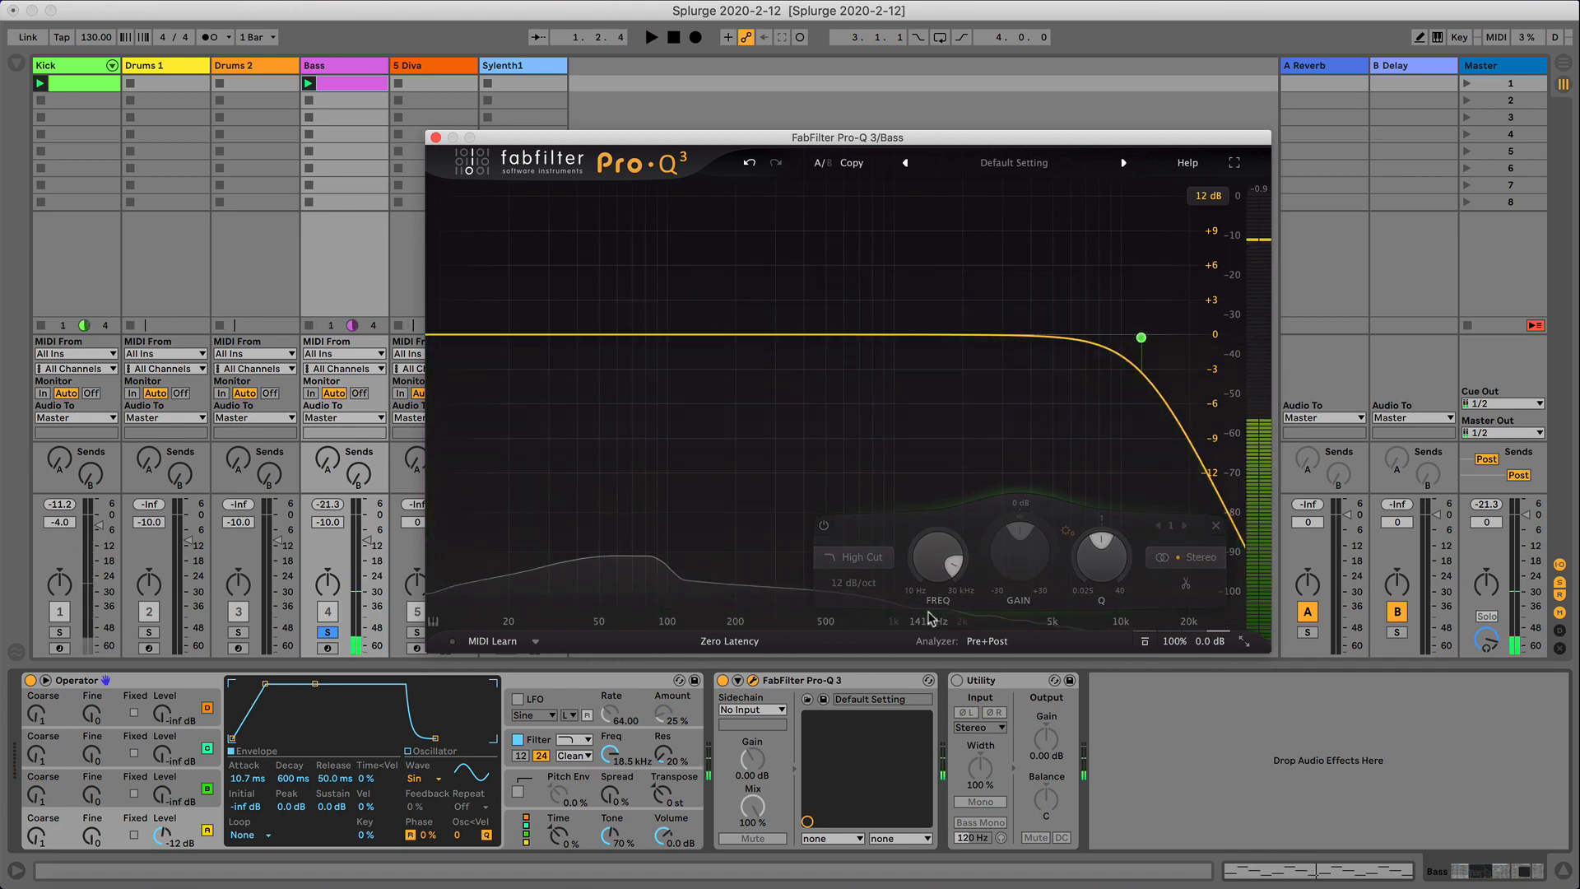
{"action": "key", "text": "space"}
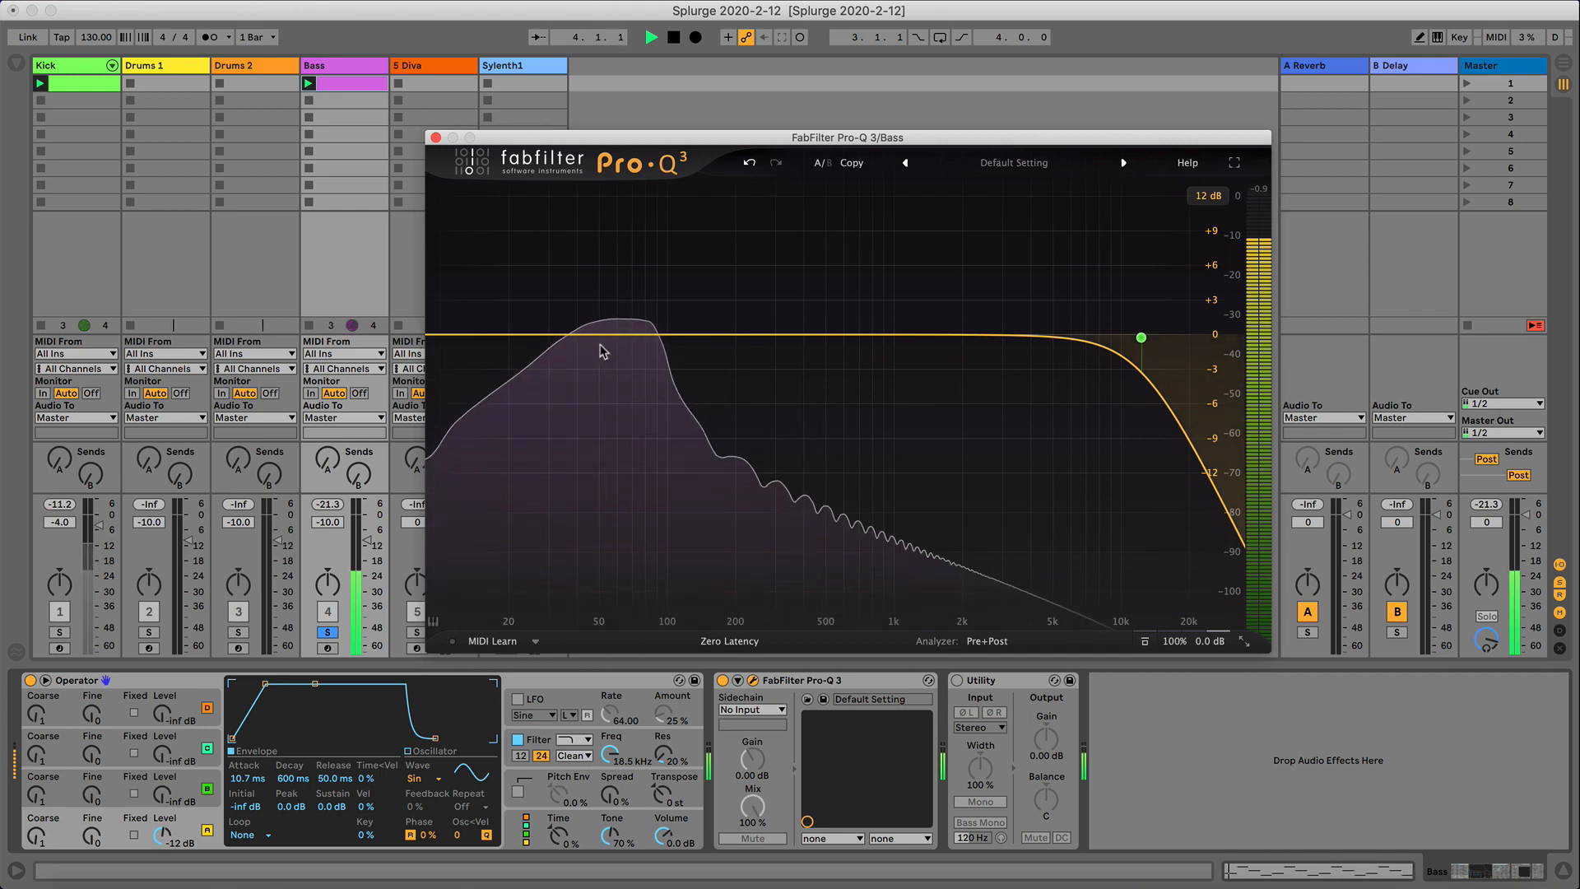
Lower the bass high cut to about 153 Hz with an 18 dB/oct slope and stop playback.
{"action": "mouse_move", "coordinate": [1141, 340]}
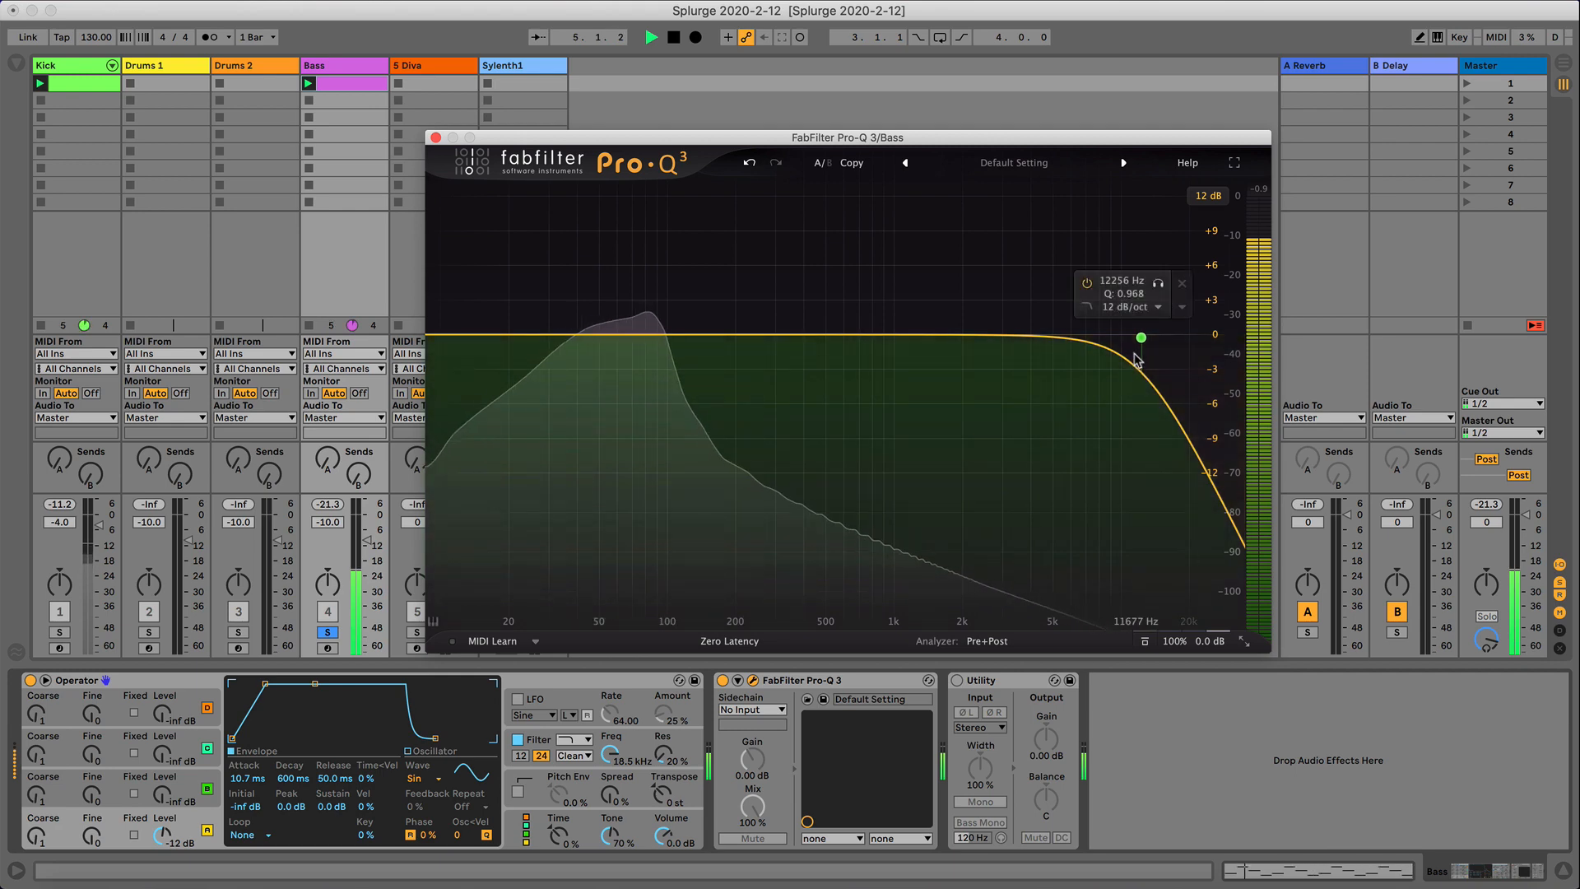
{"action": "left_click_drag", "start_coordinate": [1140, 340], "coordinate": [707, 329]}
{"action": "scroll", "coordinate": [710, 329], "scroll_direction": "up", "scroll_amount": 1}
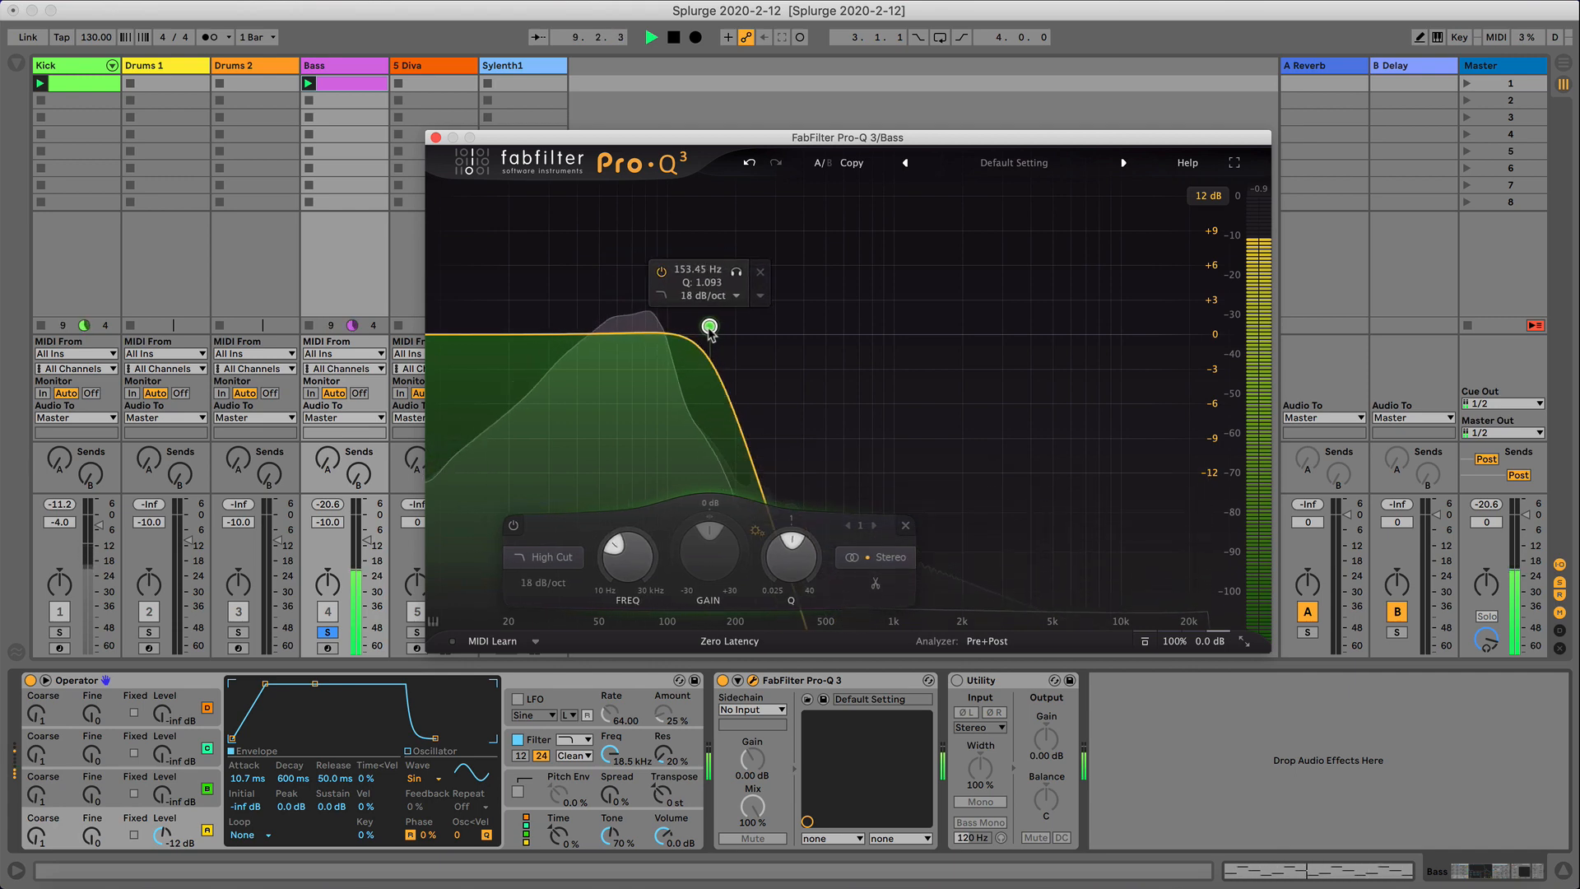
{"action": "key", "text": "space"}
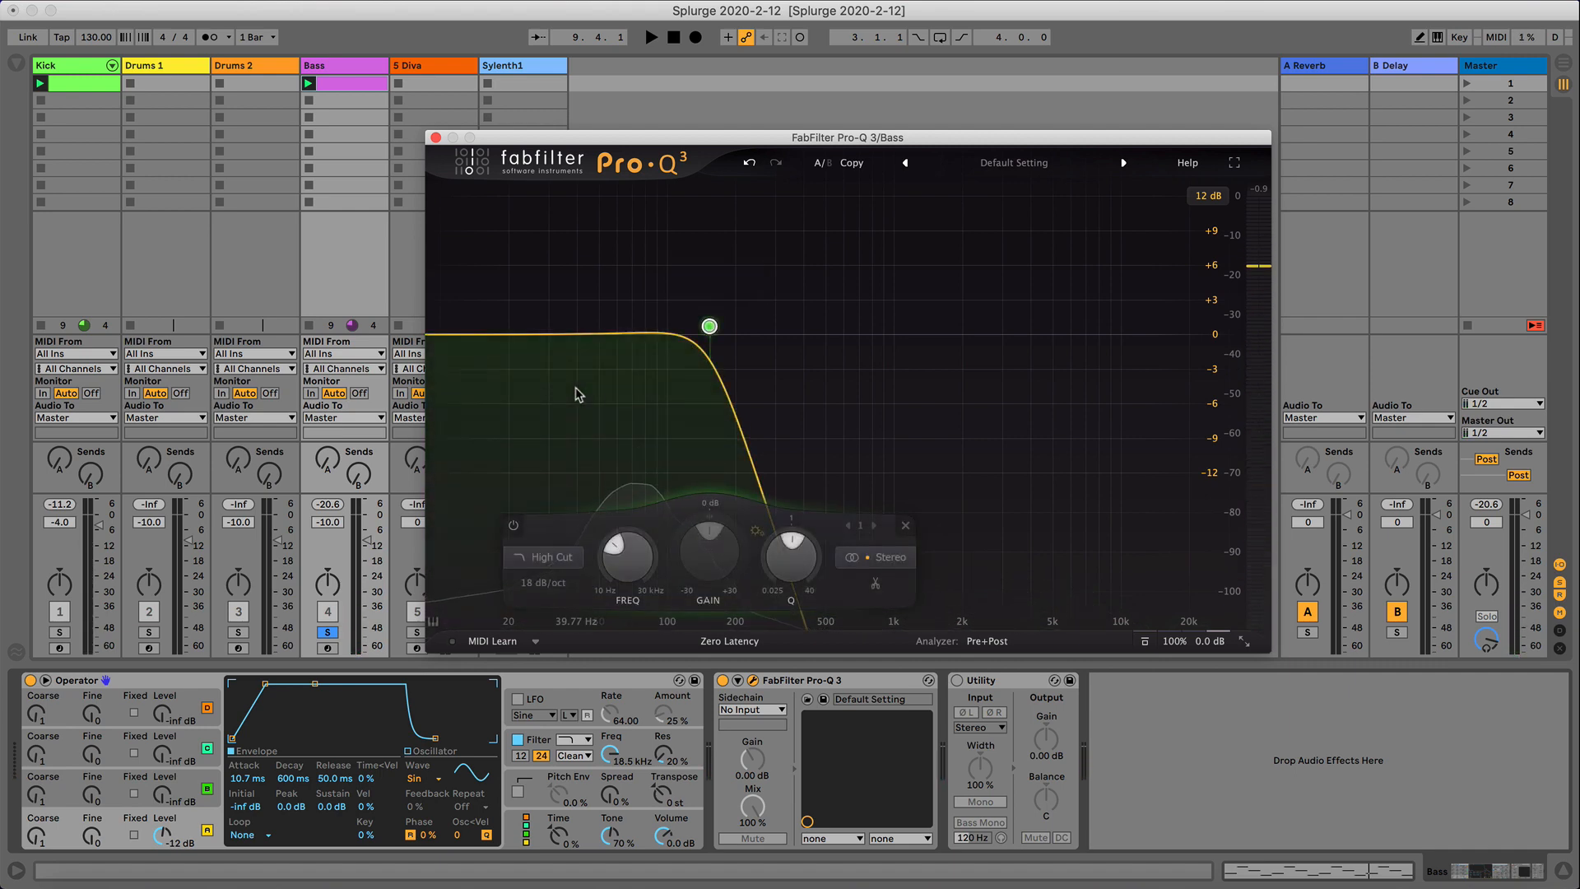
Reduce the bass high cut's Q to about 1.003, try its frequency at about 41 Hz and undo that frequency move.
{"action": "left_click_drag", "start_coordinate": [584, 140], "coordinate": [759, 112]}
{"action": "mouse_move", "coordinate": [871, 296]}
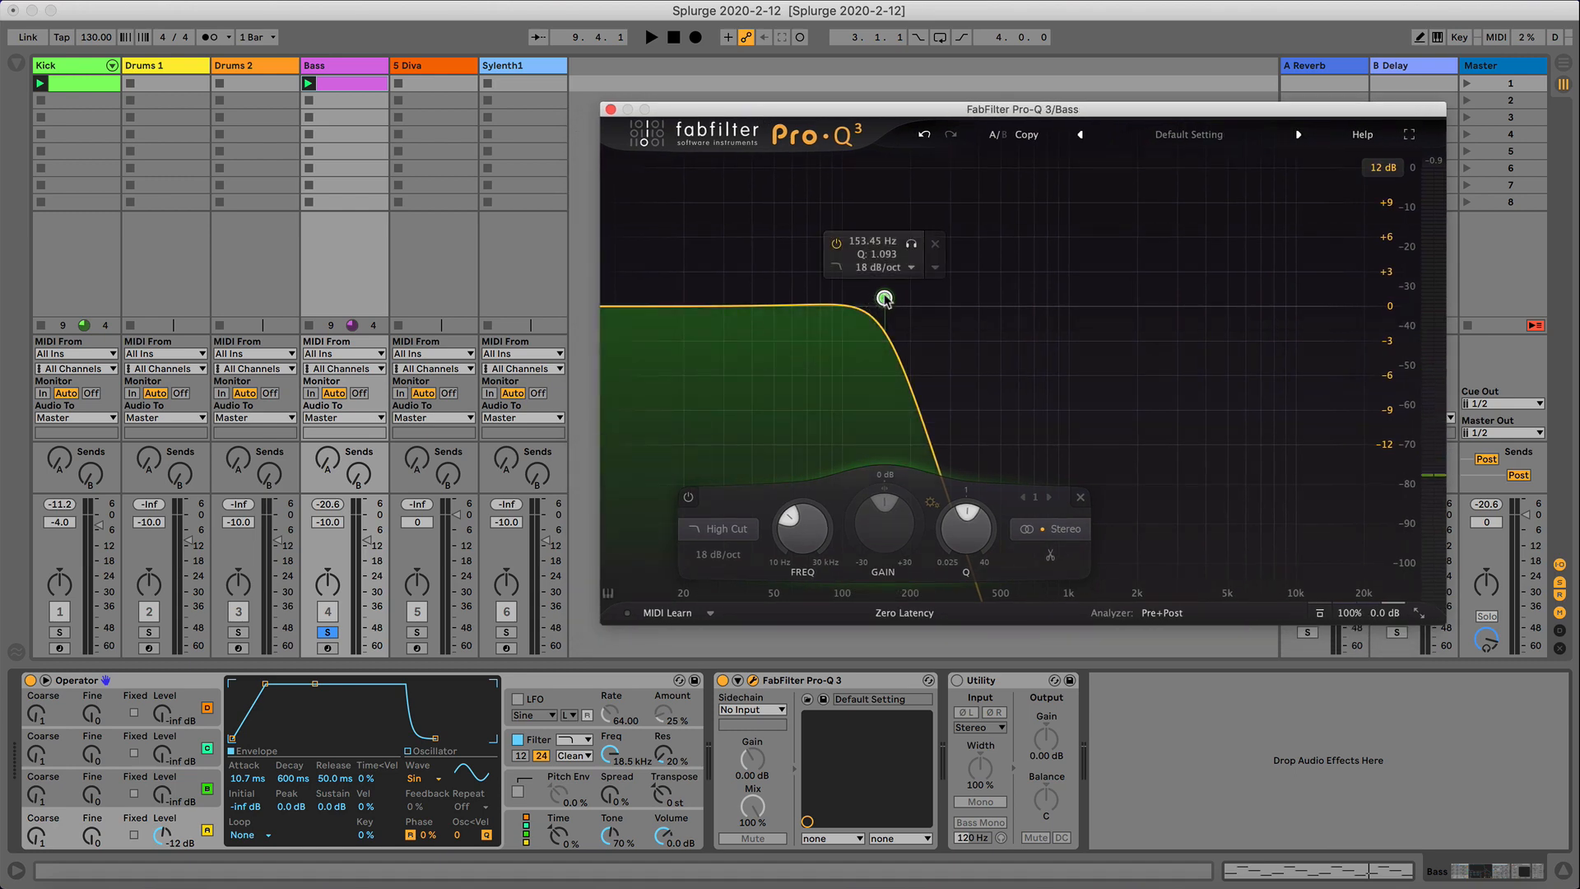
{"action": "scroll", "coordinate": [885, 306], "scroll_direction": "down", "scroll_amount": 3}
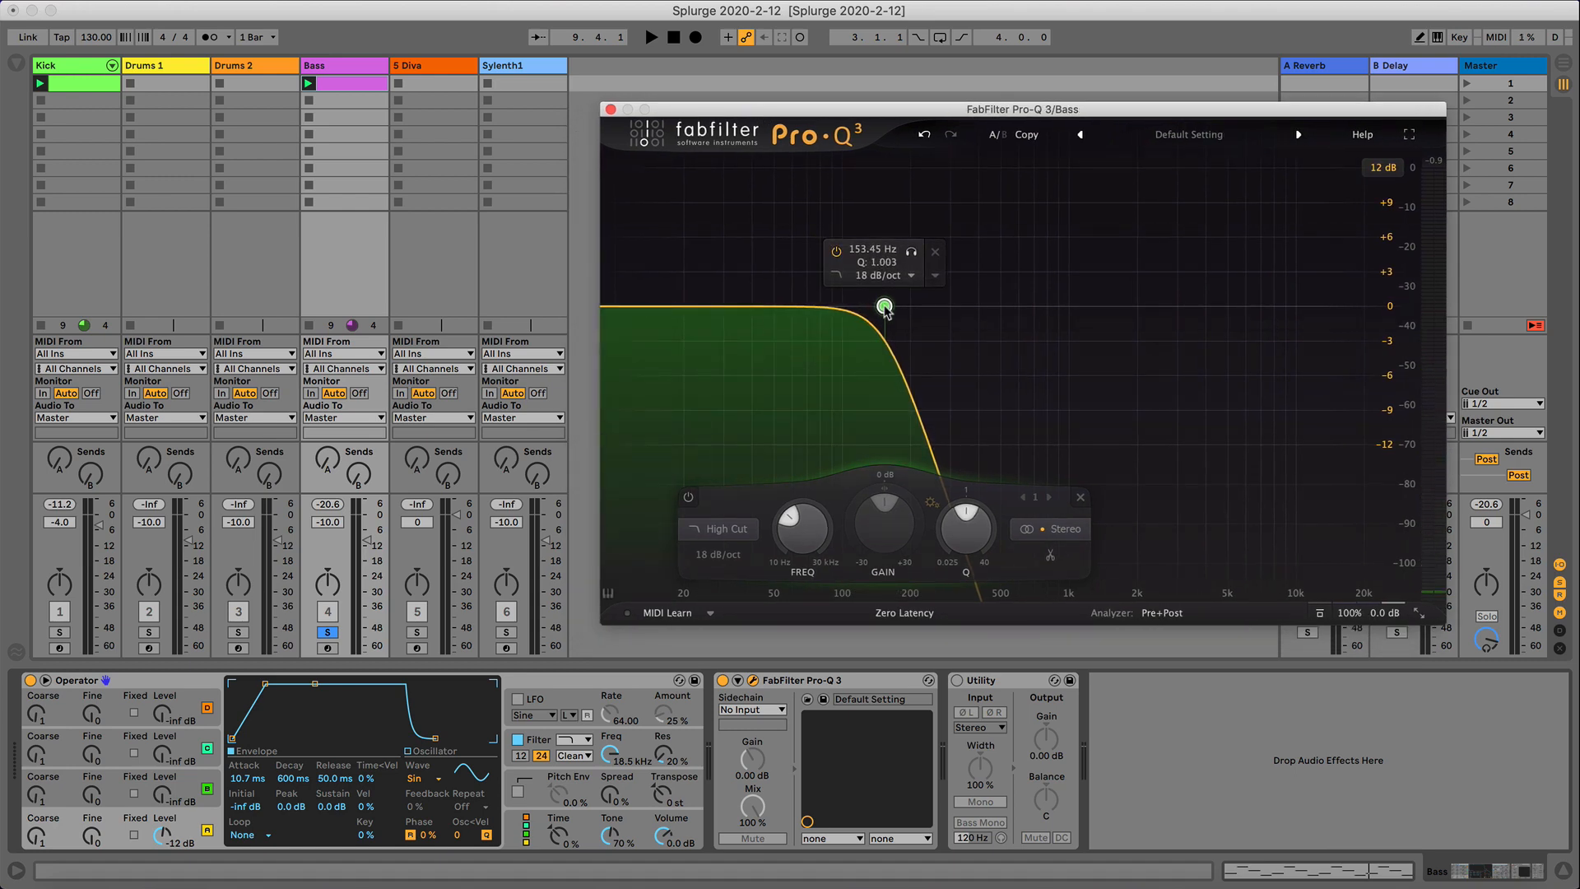
{"action": "left_click_drag", "start_coordinate": [885, 310], "coordinate": [885, 309]}
{"action": "left_click_drag", "start_coordinate": [885, 309], "coordinate": [754, 307]}
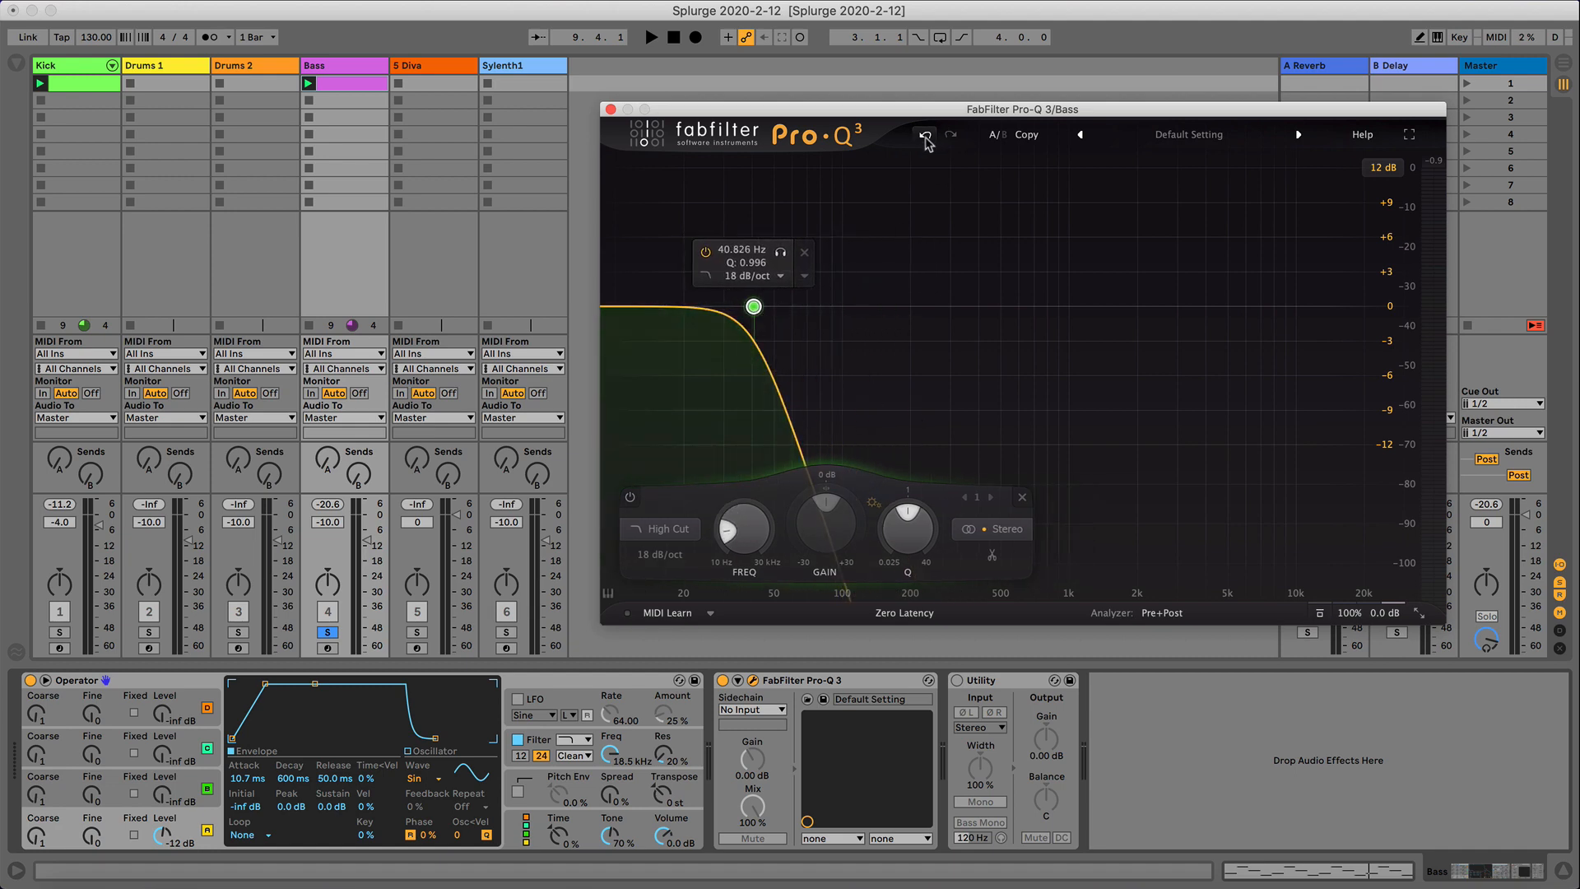
{"action": "left_click", "coordinate": [925, 137]}
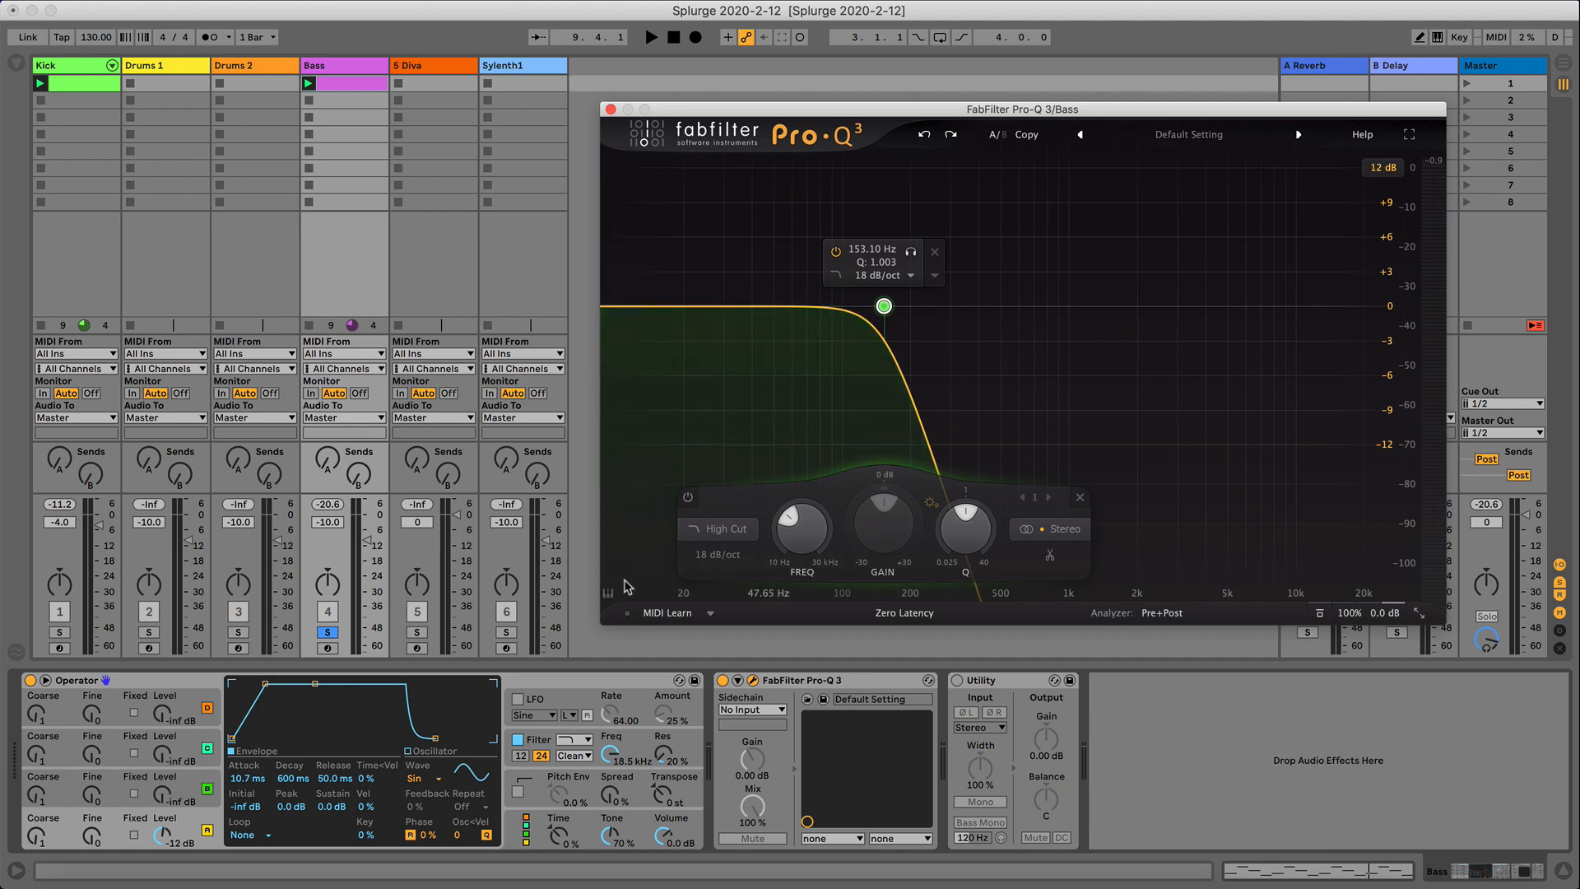
Close the Bass track's Pro-Q 3 window, unsolo the Bass track and play it together with the kick.
{"action": "left_click", "coordinate": [573, 678]}
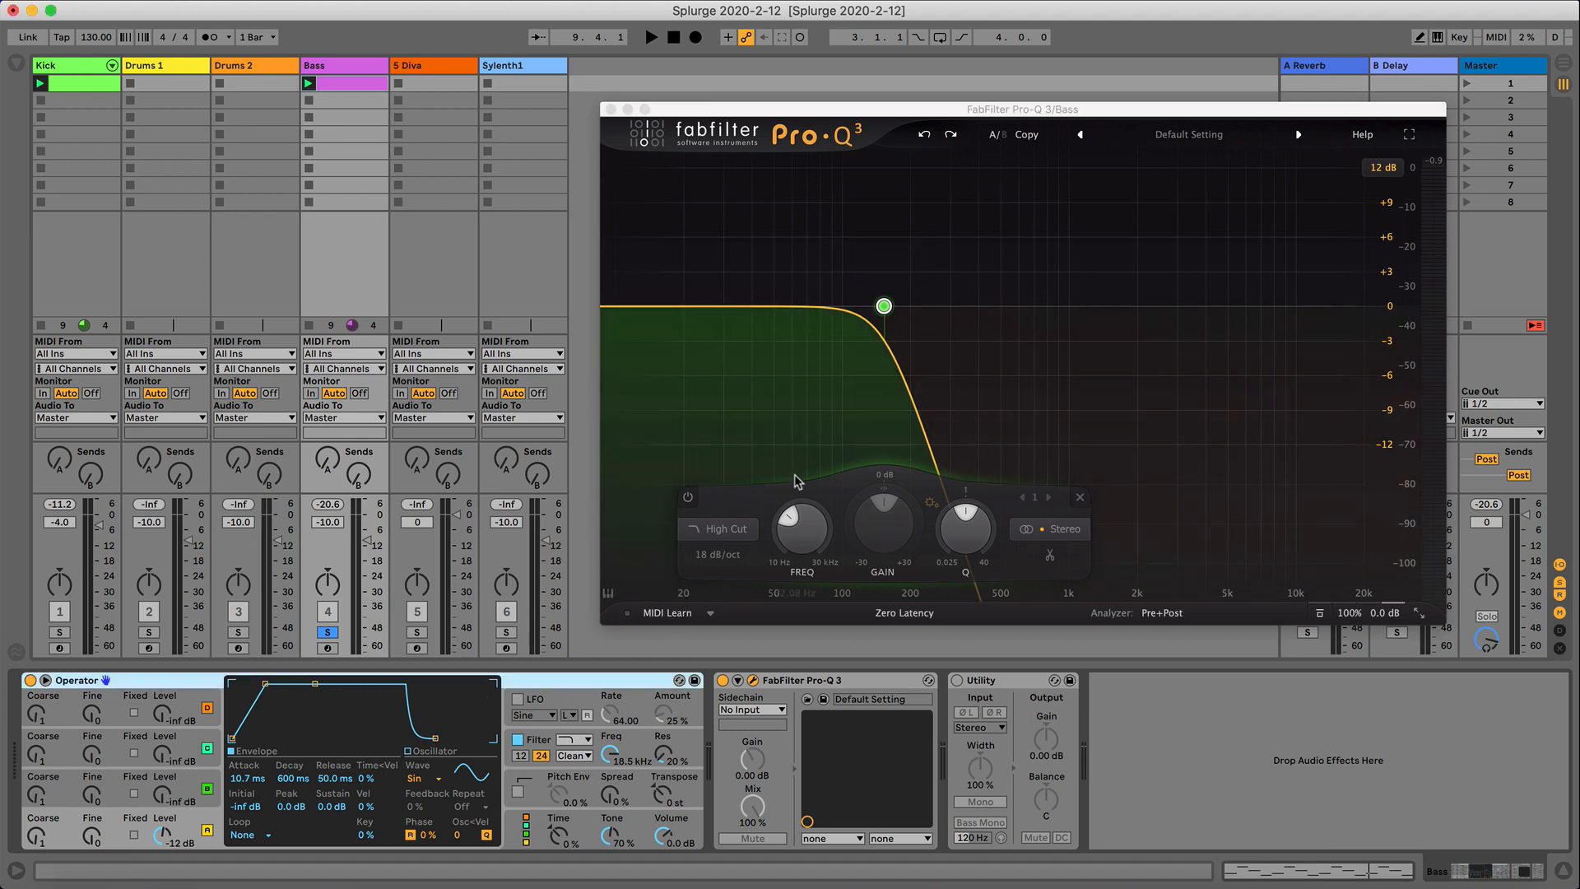
{"action": "mouse_move", "coordinate": [882, 317]}
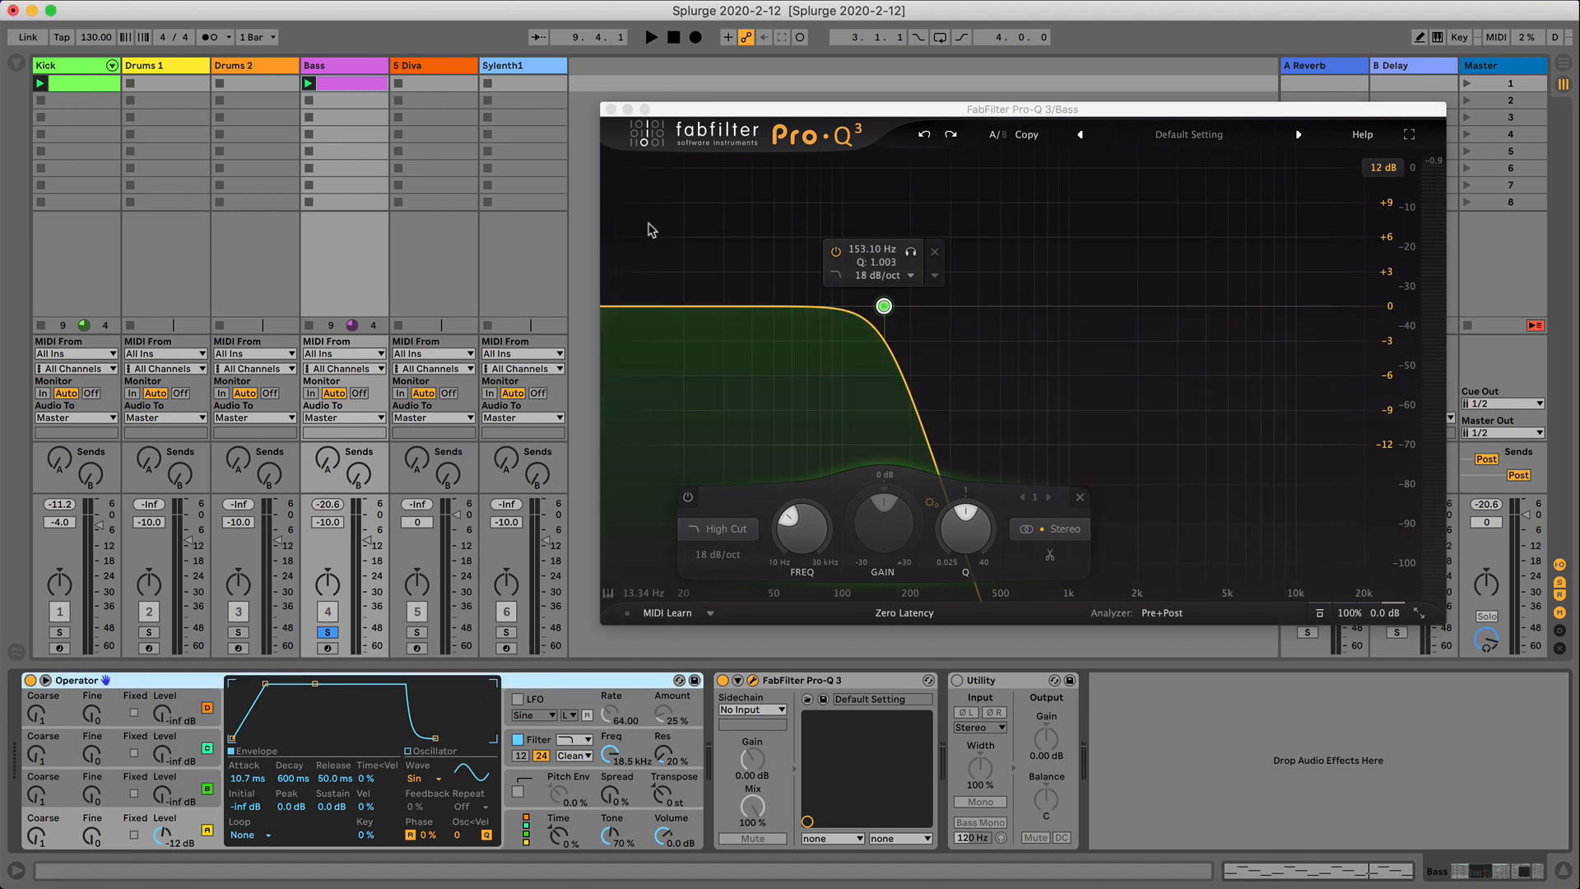
{"action": "left_click", "coordinate": [611, 109]}
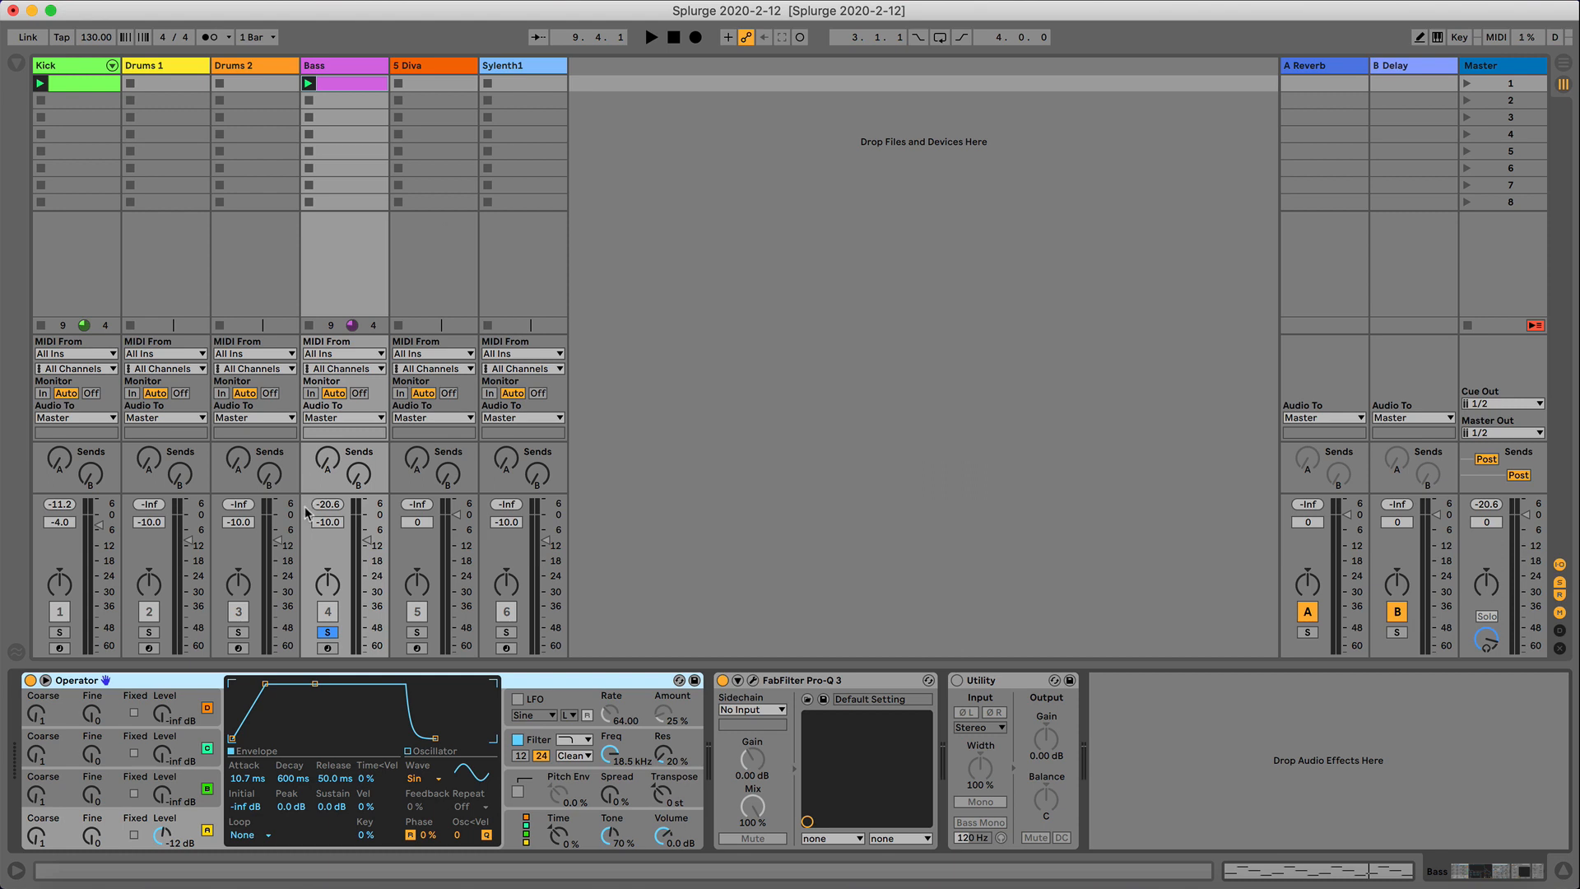
{"action": "left_click", "coordinate": [327, 633]}
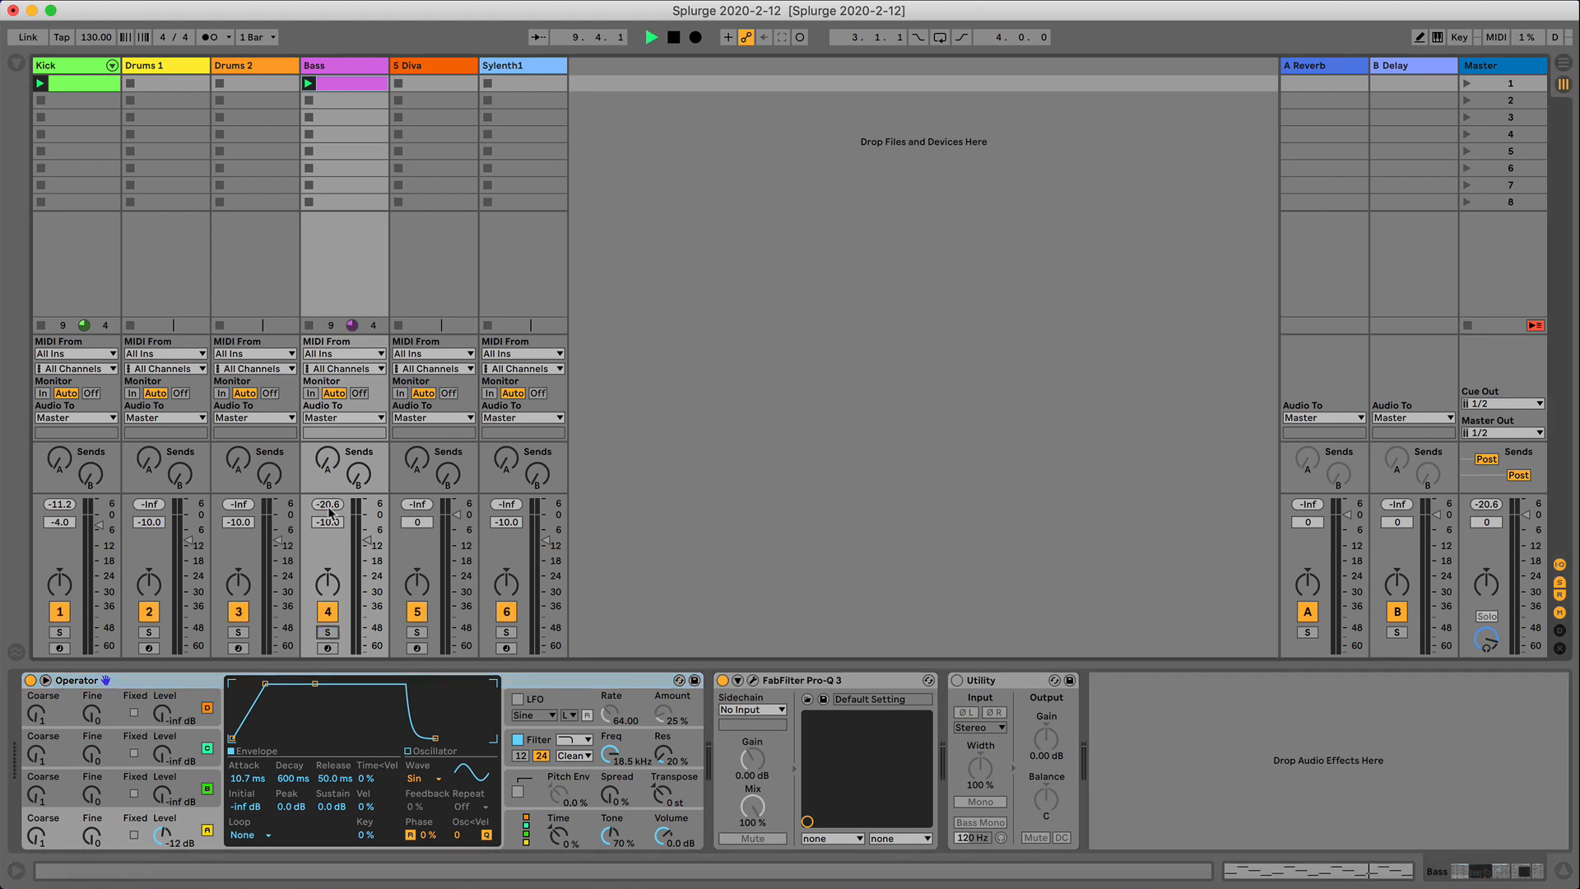
{"action": "key", "text": "space"}
Create an empty MIDI clip in the first slot of the 5 Diva track and display the track's devices.
{"action": "left_click", "coordinate": [425, 79]}
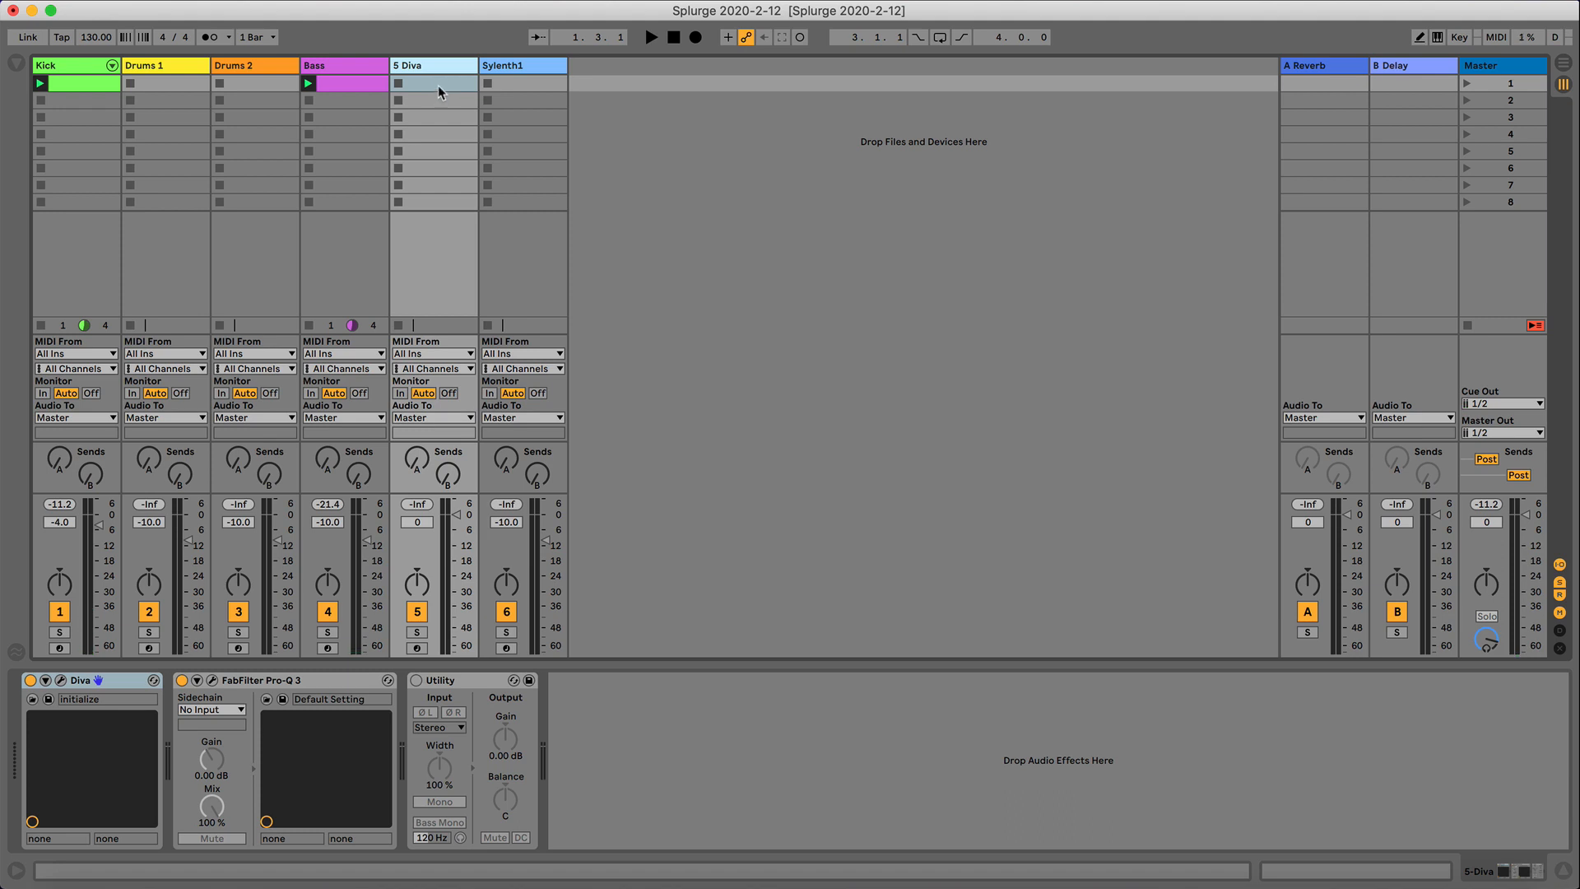
{"action": "double_click", "coordinate": [438, 86]}
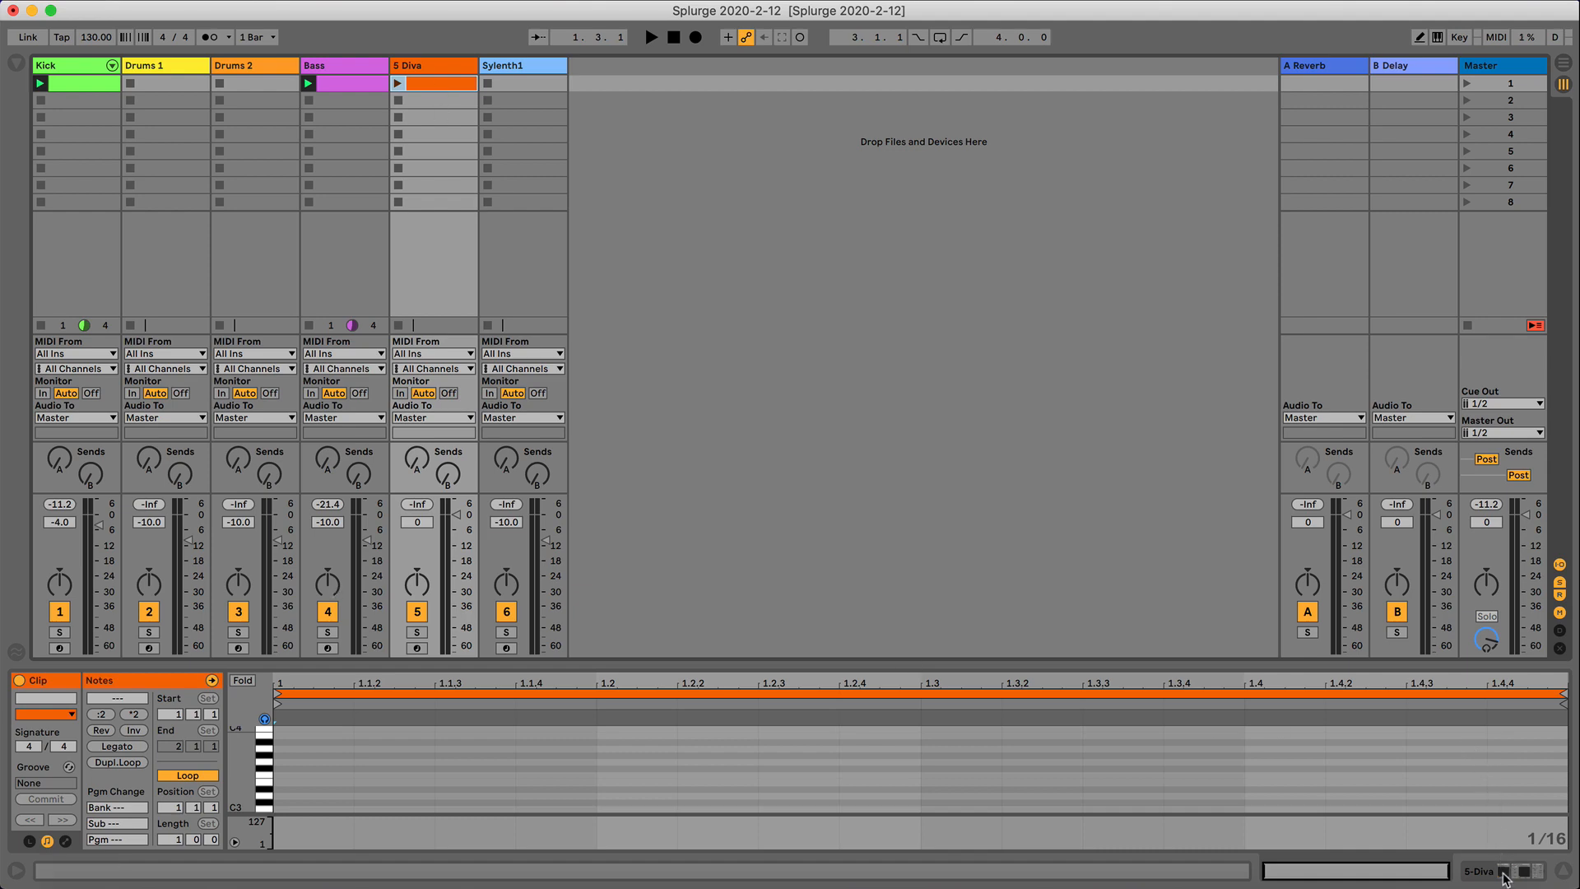
{"action": "left_click", "coordinate": [1503, 870]}
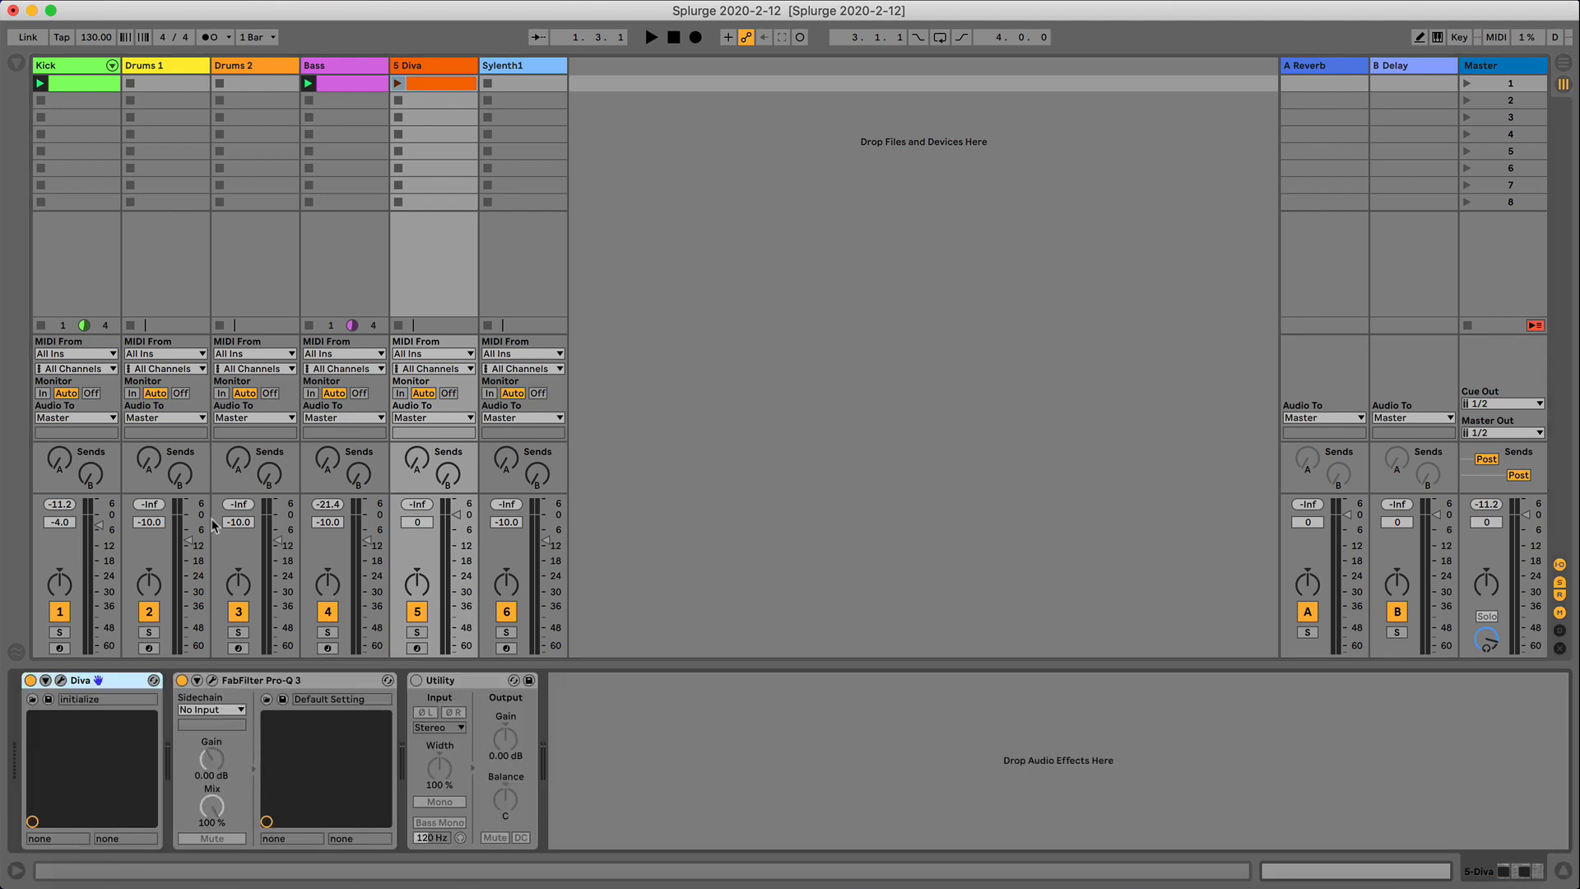
Load the INIT MS-Rev1 template preset in Diva and return to the synth's main page.
{"action": "left_click", "coordinate": [59, 681]}
{"action": "left_click", "coordinate": [804, 700]}
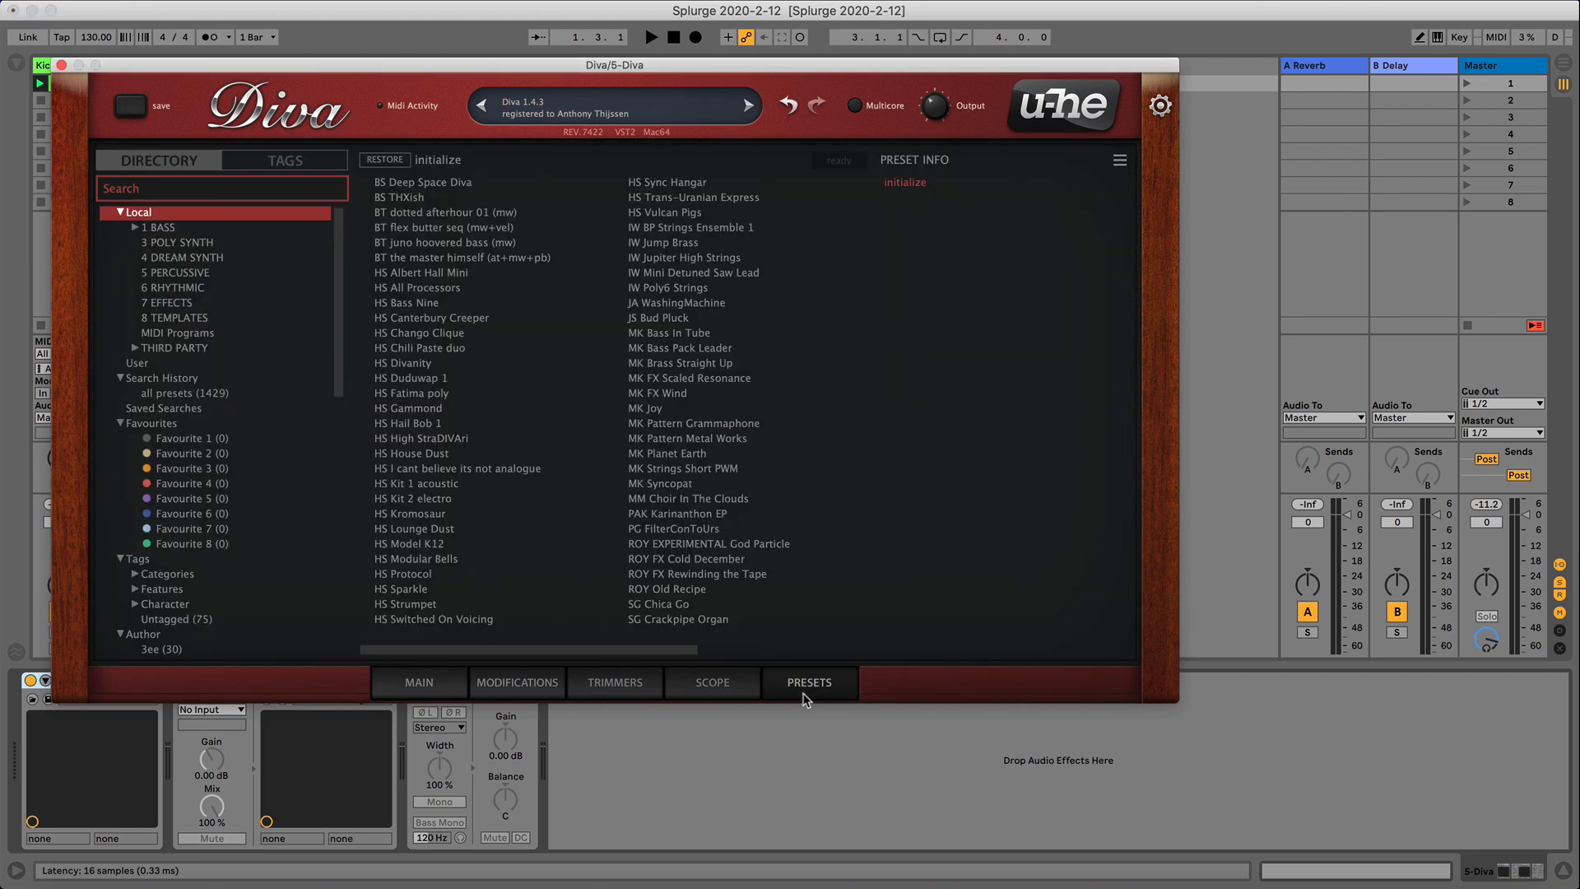
{"action": "left_click", "coordinate": [188, 320]}
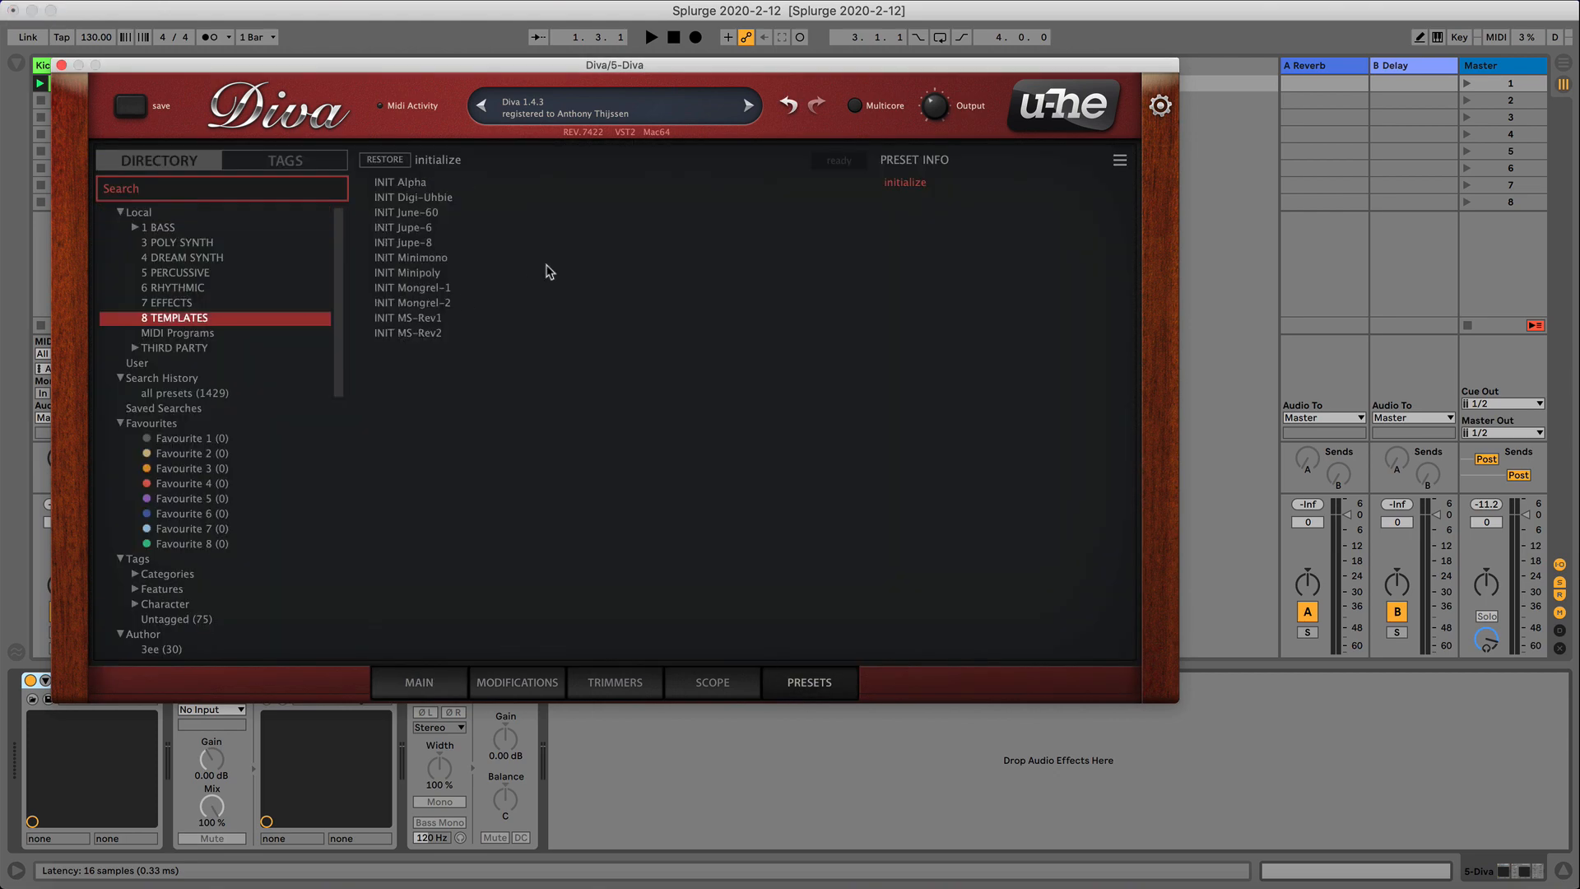
{"action": "left_click", "coordinate": [416, 321]}
{"action": "left_click", "coordinate": [419, 684]}
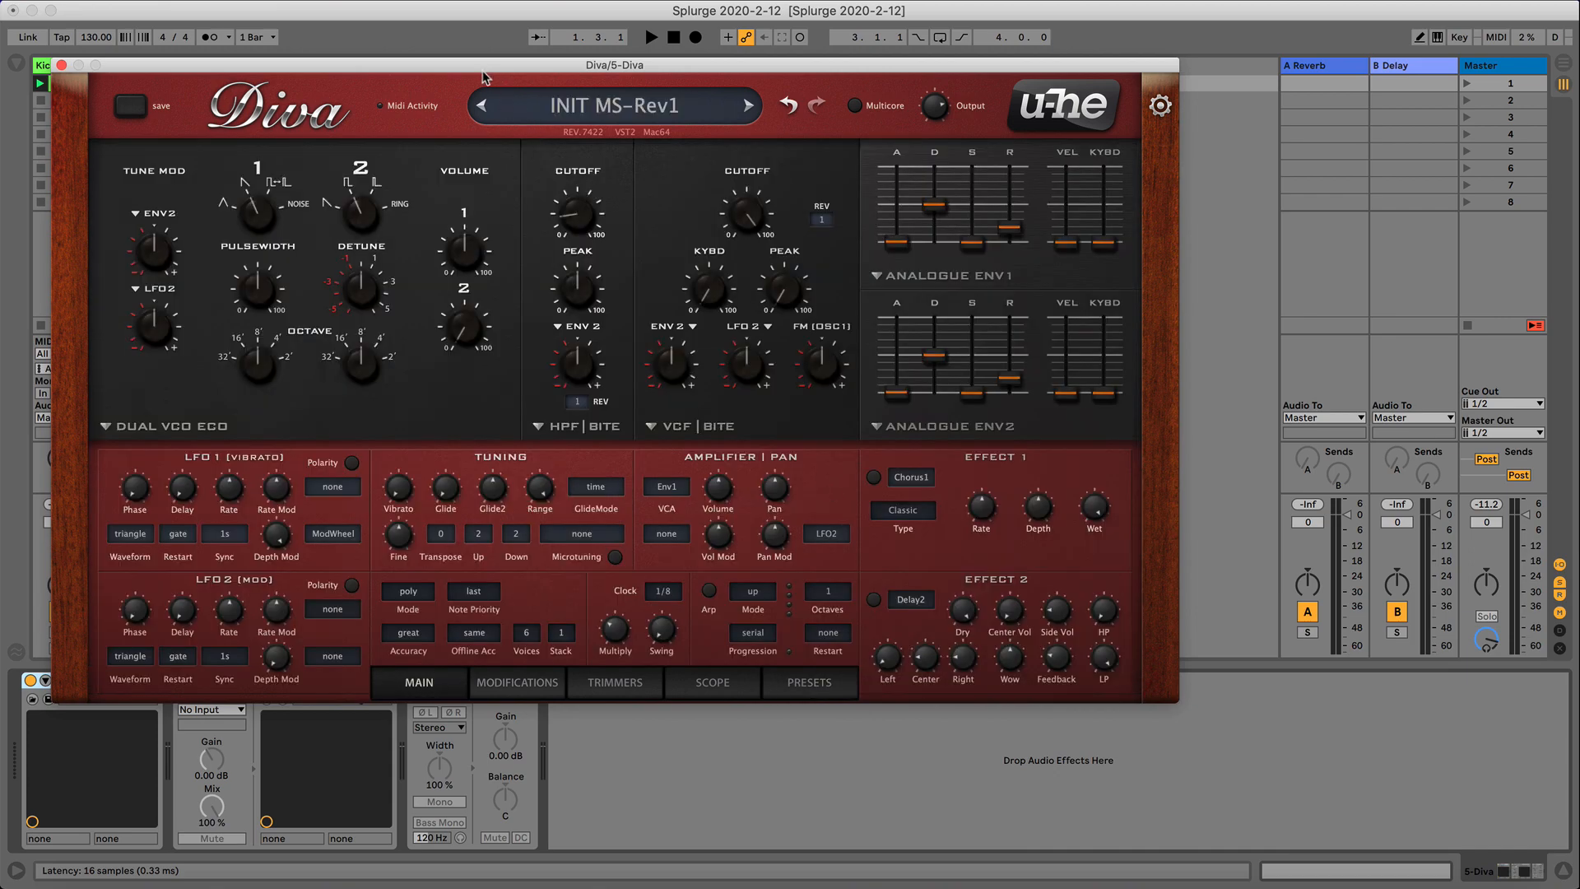
{"action": "left_click_drag", "start_coordinate": [483, 76], "coordinate": [735, 100]}
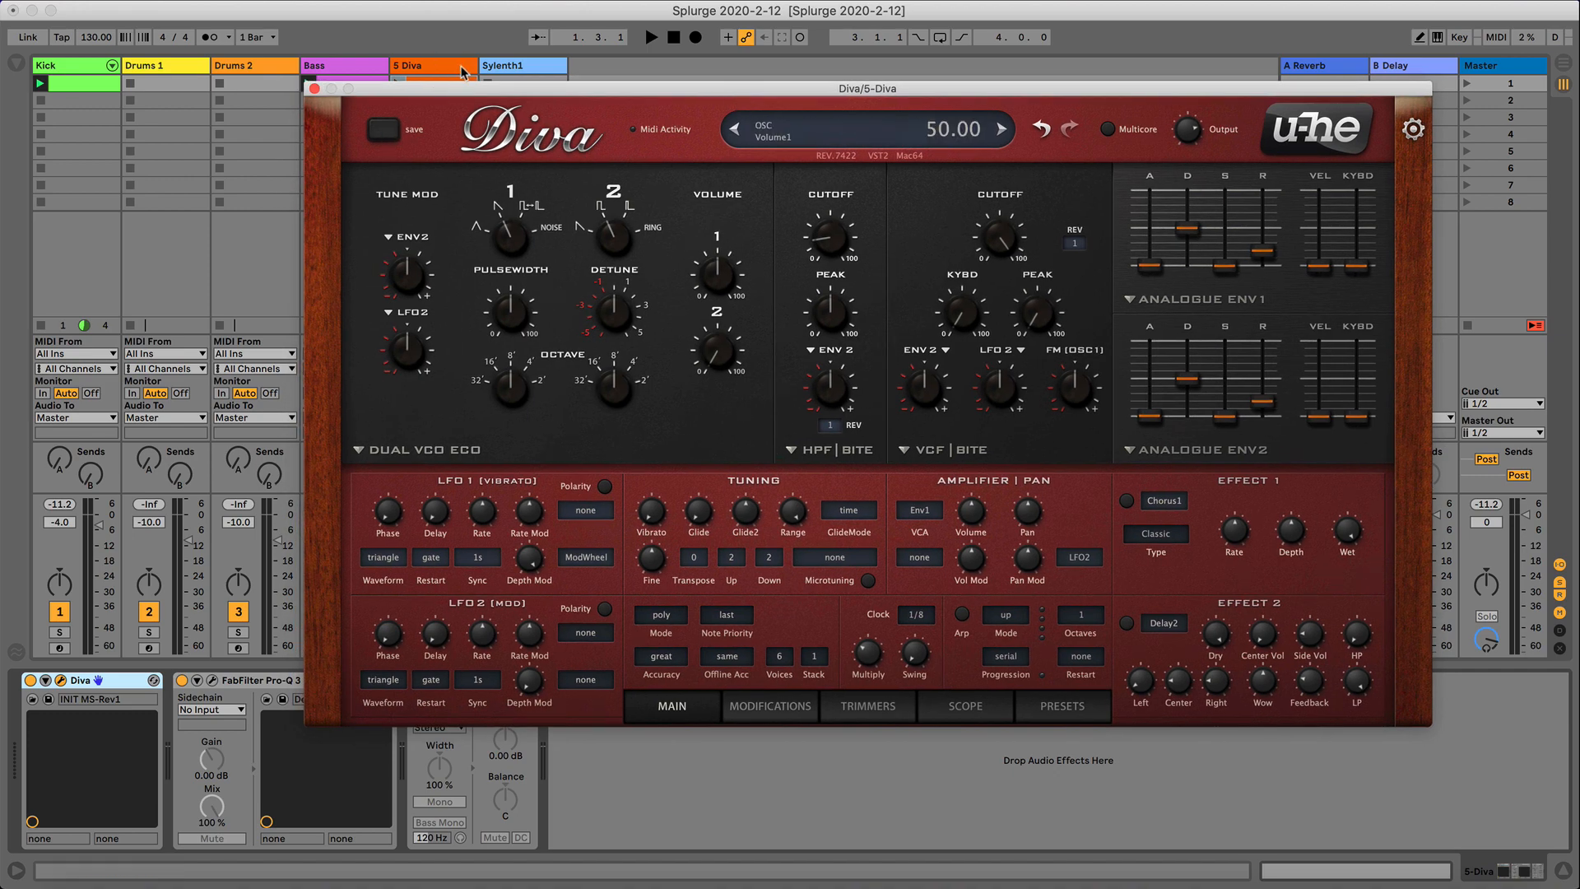
{"action": "left_click_drag", "start_coordinate": [467, 93], "coordinate": [475, 88]}
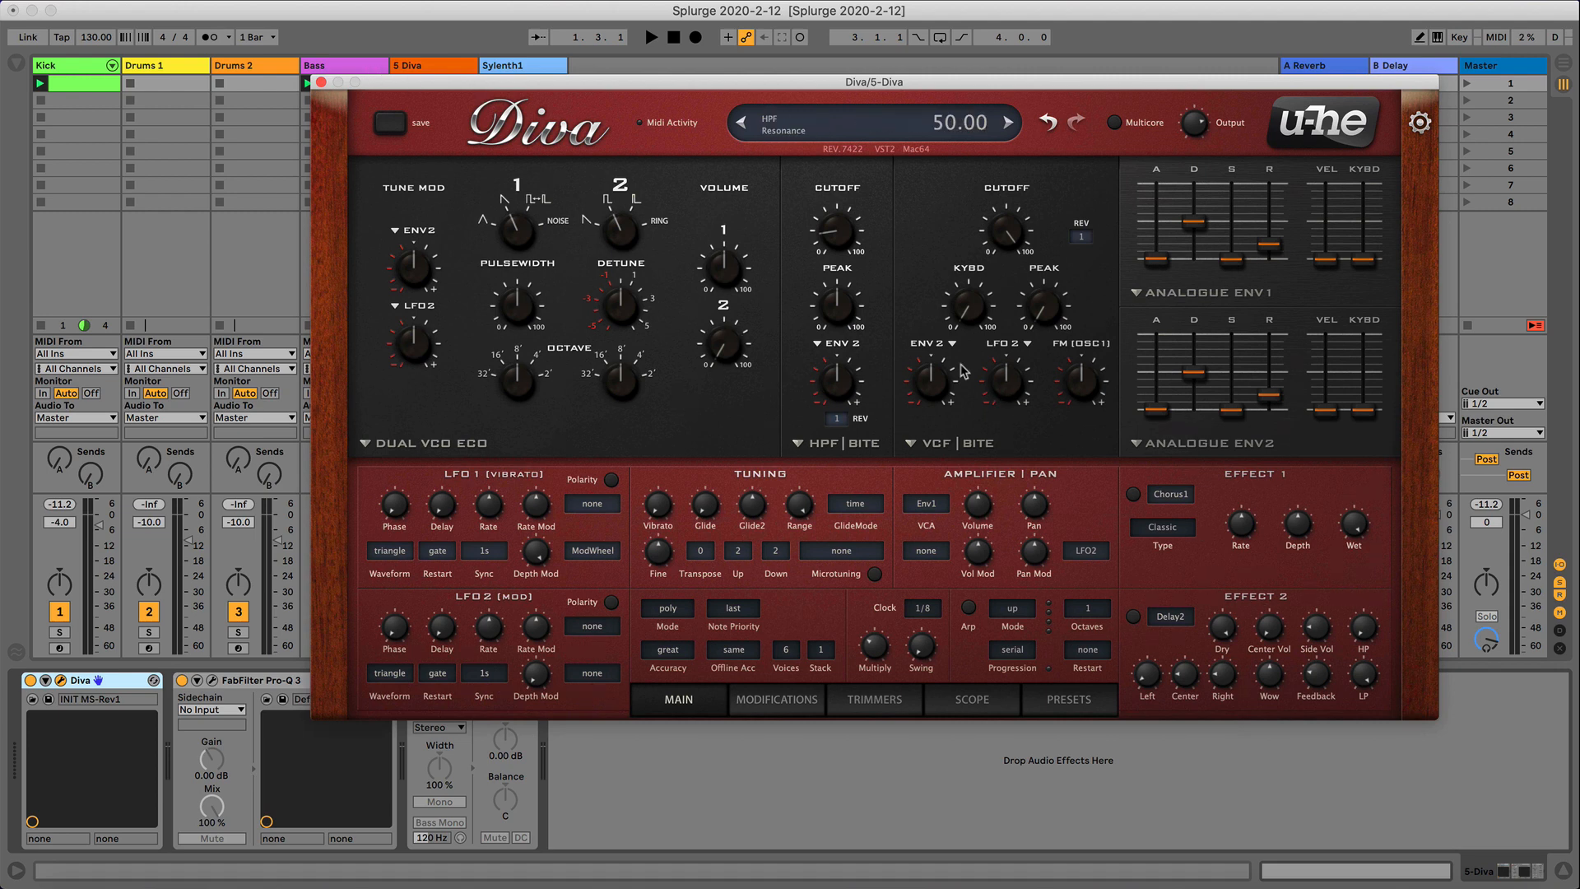
Record-arm the 5 Diva track and lower its volume to -13.6 dB, with the empty Diva clip's notes displayed.
{"action": "left_click", "coordinate": [1313, 873]}
{"action": "left_click_drag", "start_coordinate": [456, 86], "coordinate": [557, 115]}
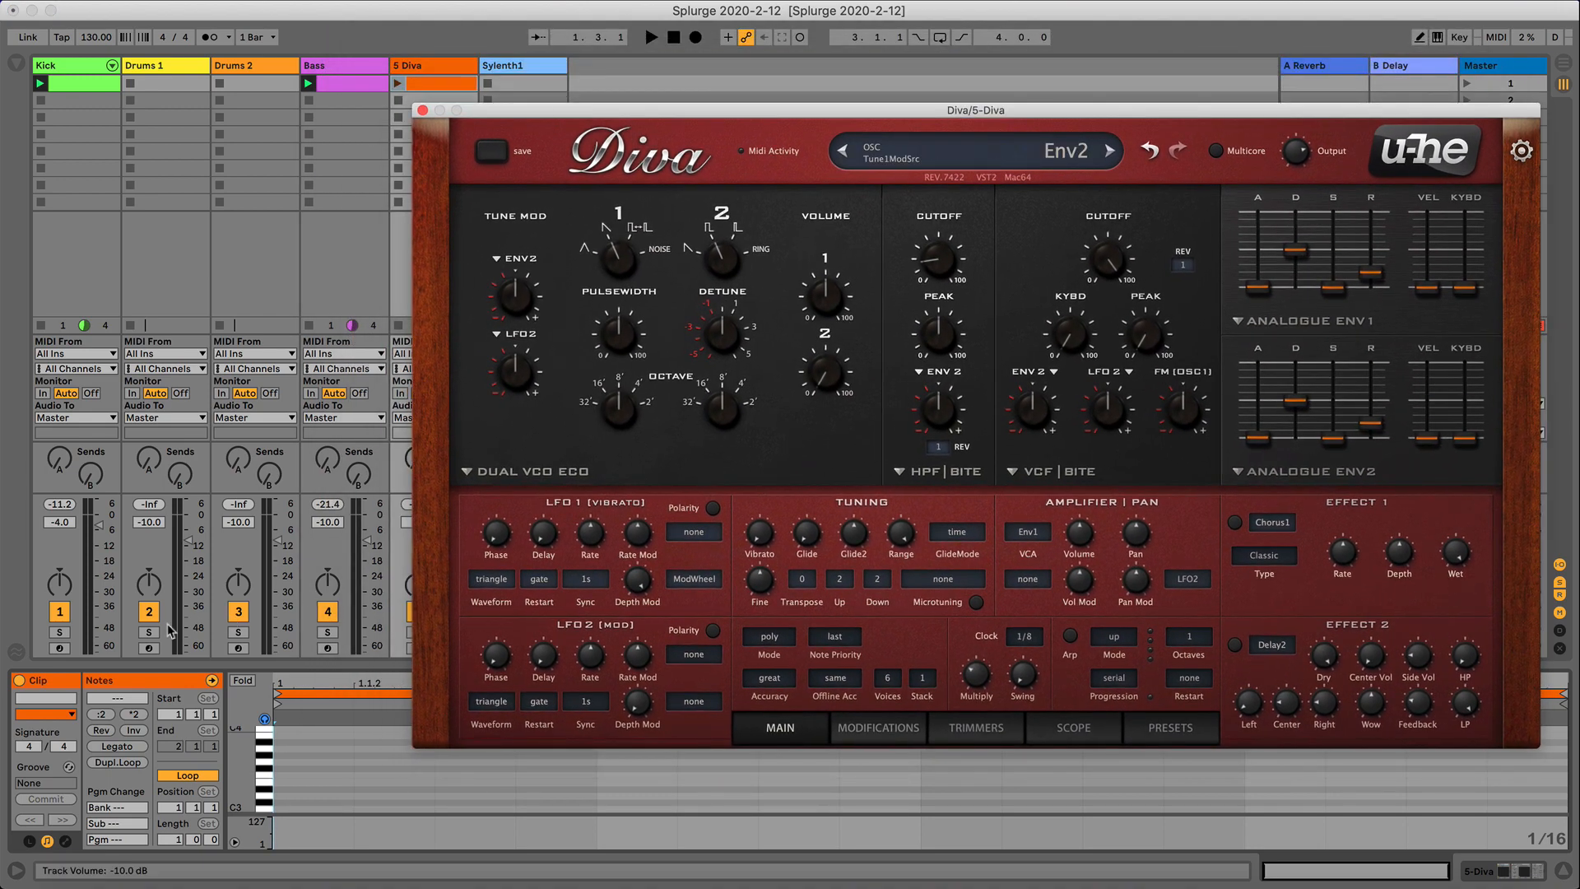
{"action": "left_click", "coordinate": [409, 648]}
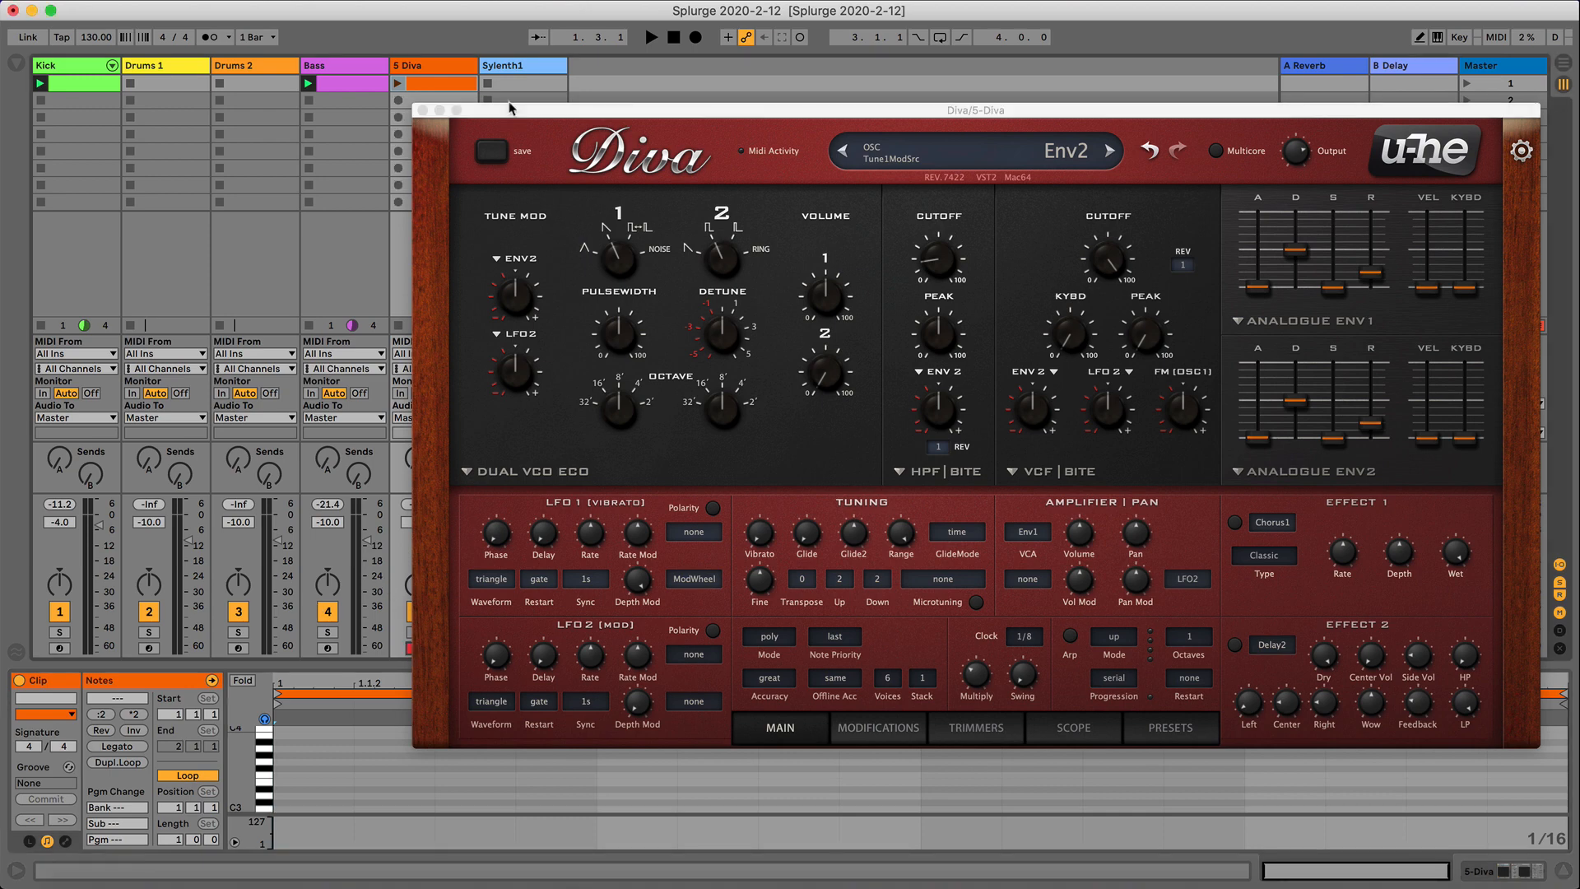
{"action": "left_click_drag", "start_coordinate": [510, 106], "coordinate": [613, 88]}
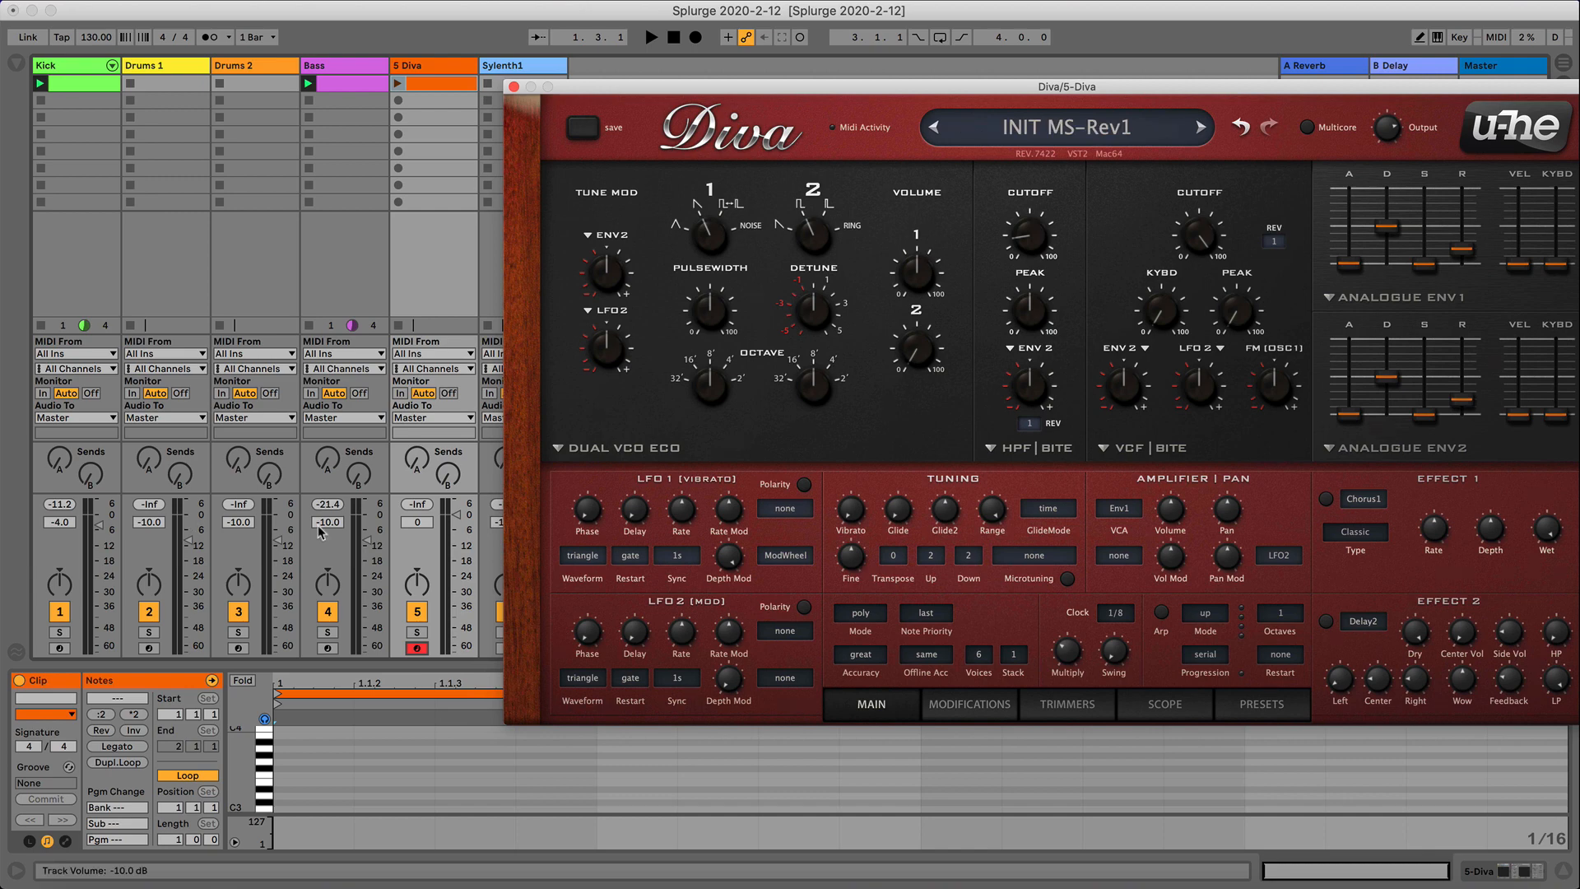
{"action": "left_click_drag", "start_coordinate": [457, 540], "coordinate": [457, 562]}
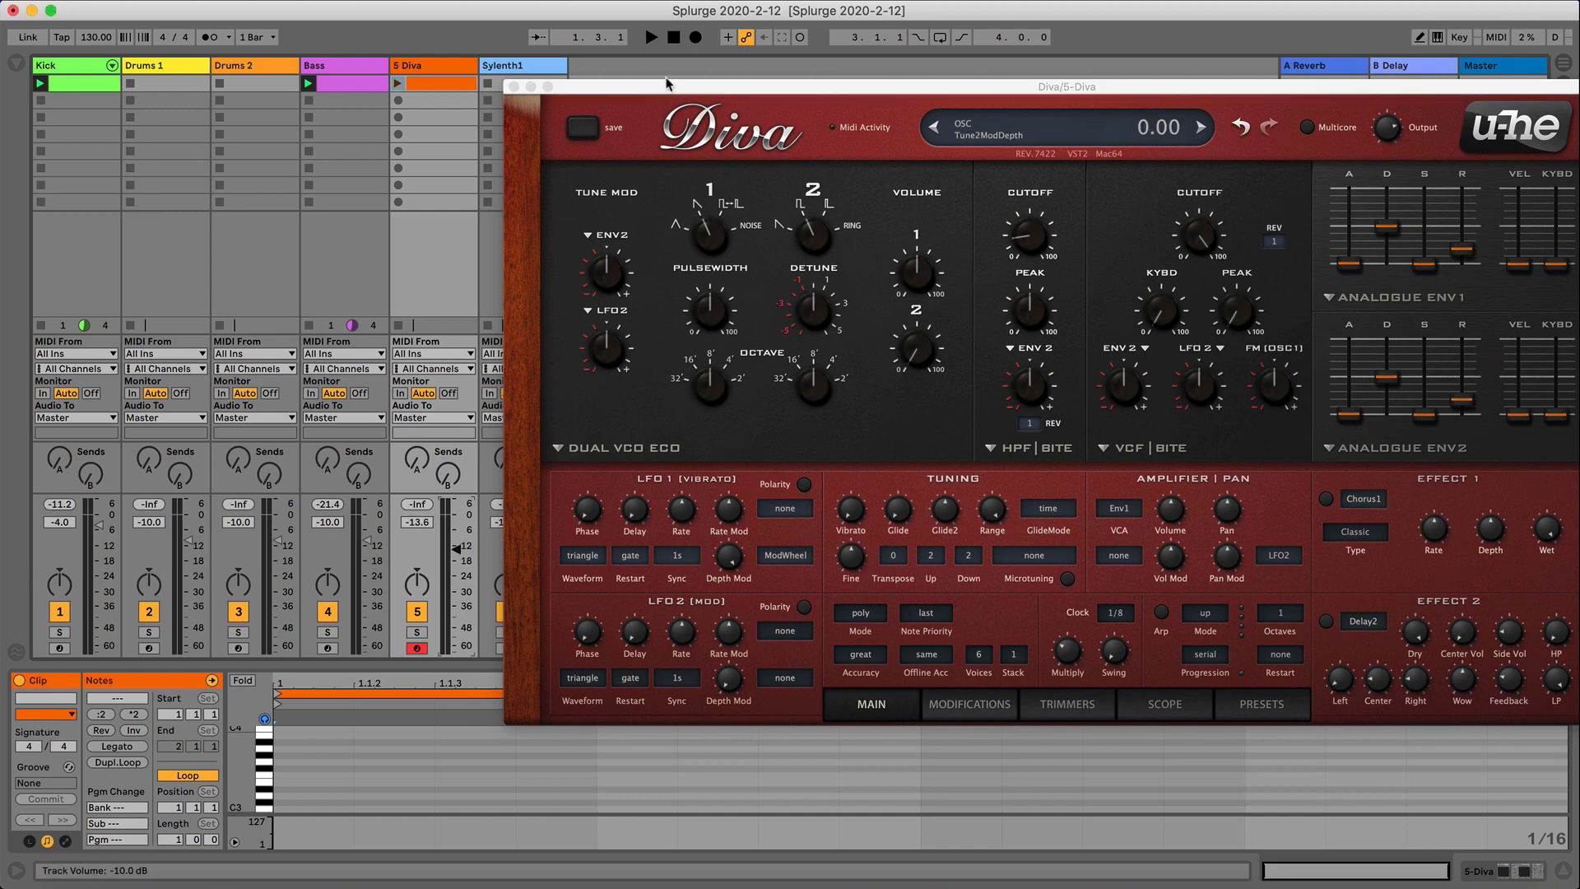
{"action": "left_click_drag", "start_coordinate": [667, 91], "coordinate": [624, 79]}
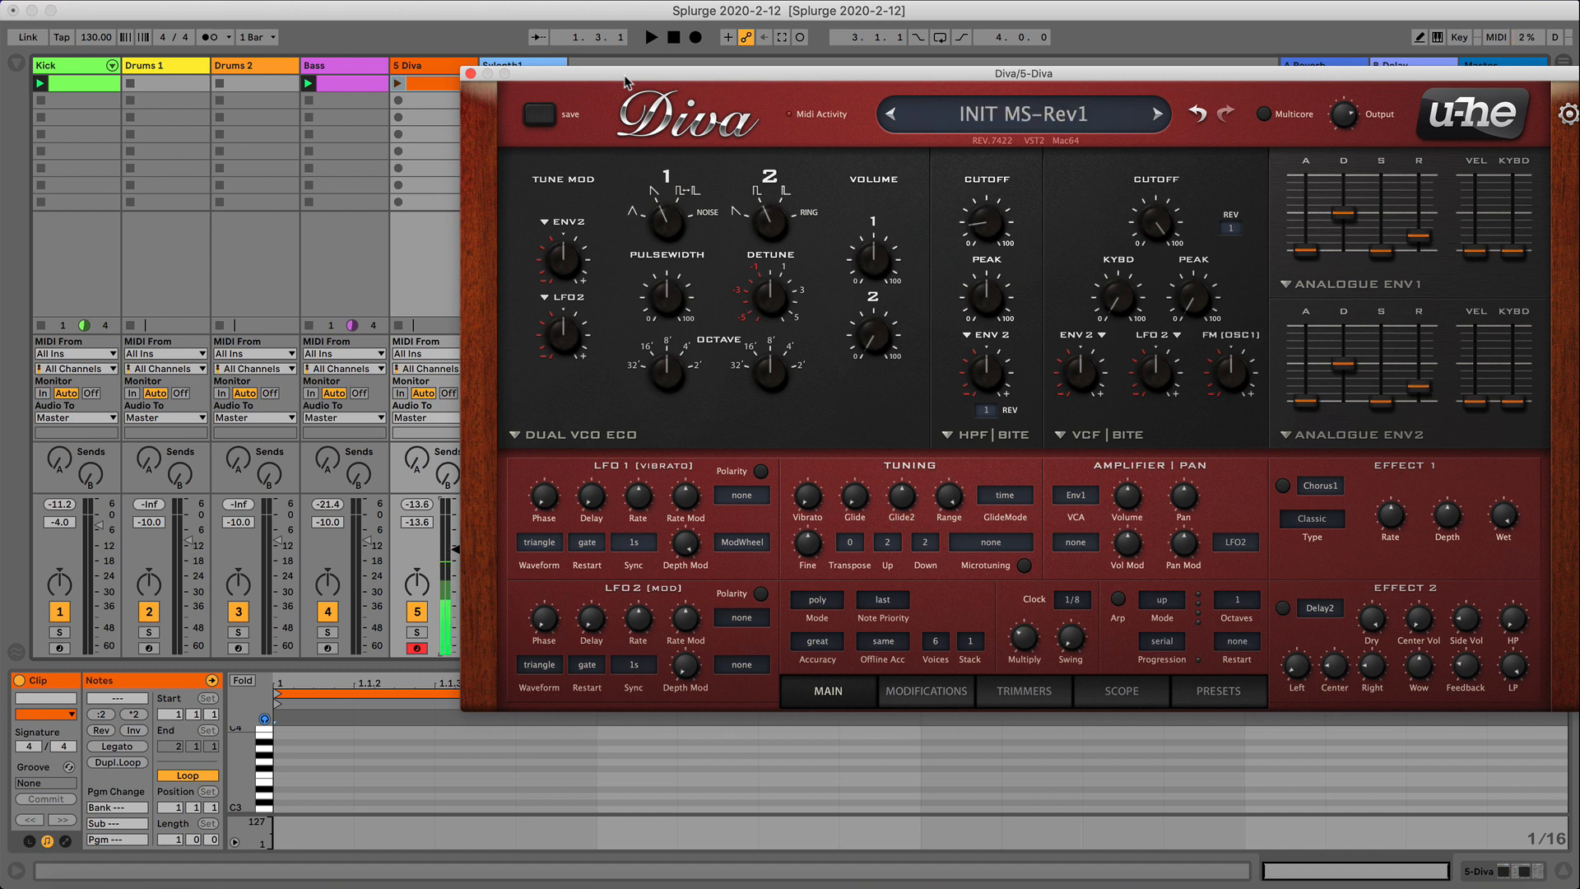
Show the Bass clip's notes folded to only the used pitches and play the kick and bass briefly.
{"action": "left_click", "coordinate": [356, 85]}
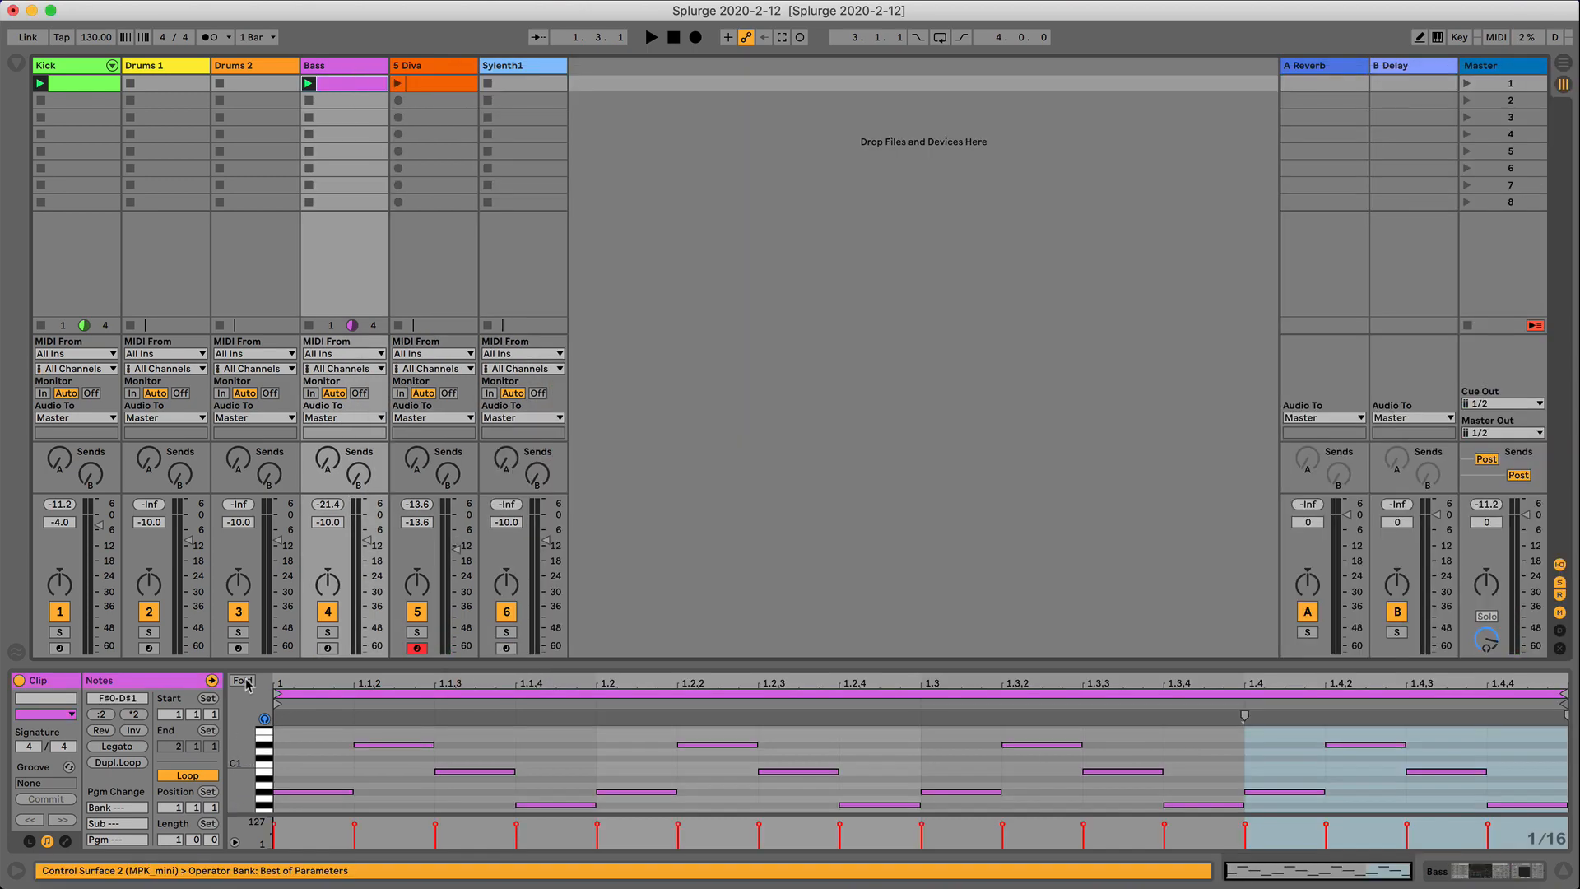
{"action": "left_click", "coordinate": [244, 681]}
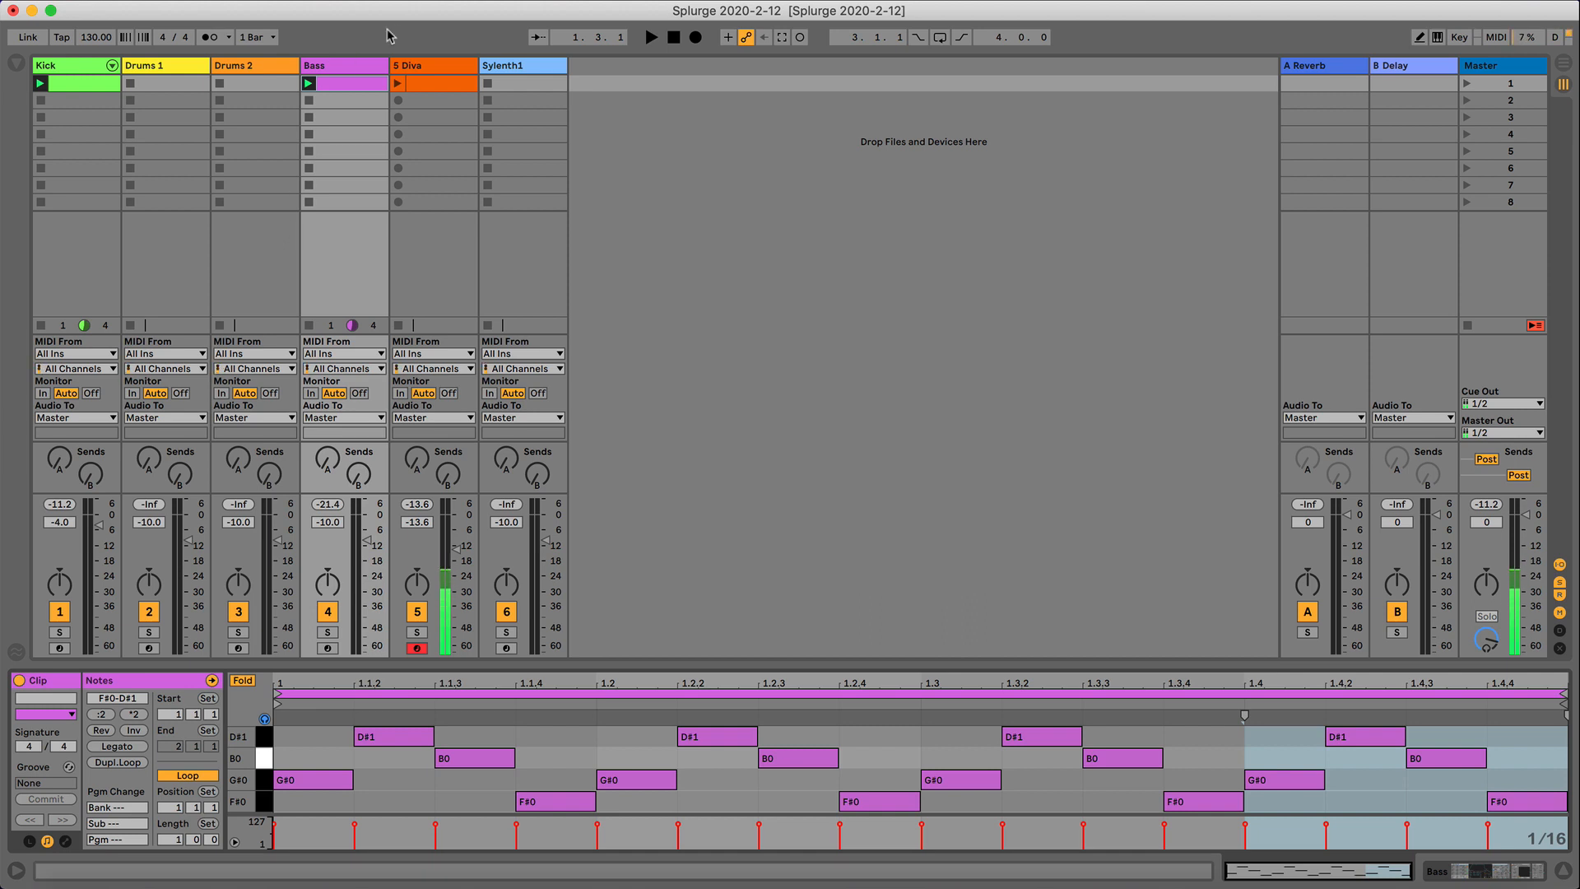
{"action": "key", "text": "space"}
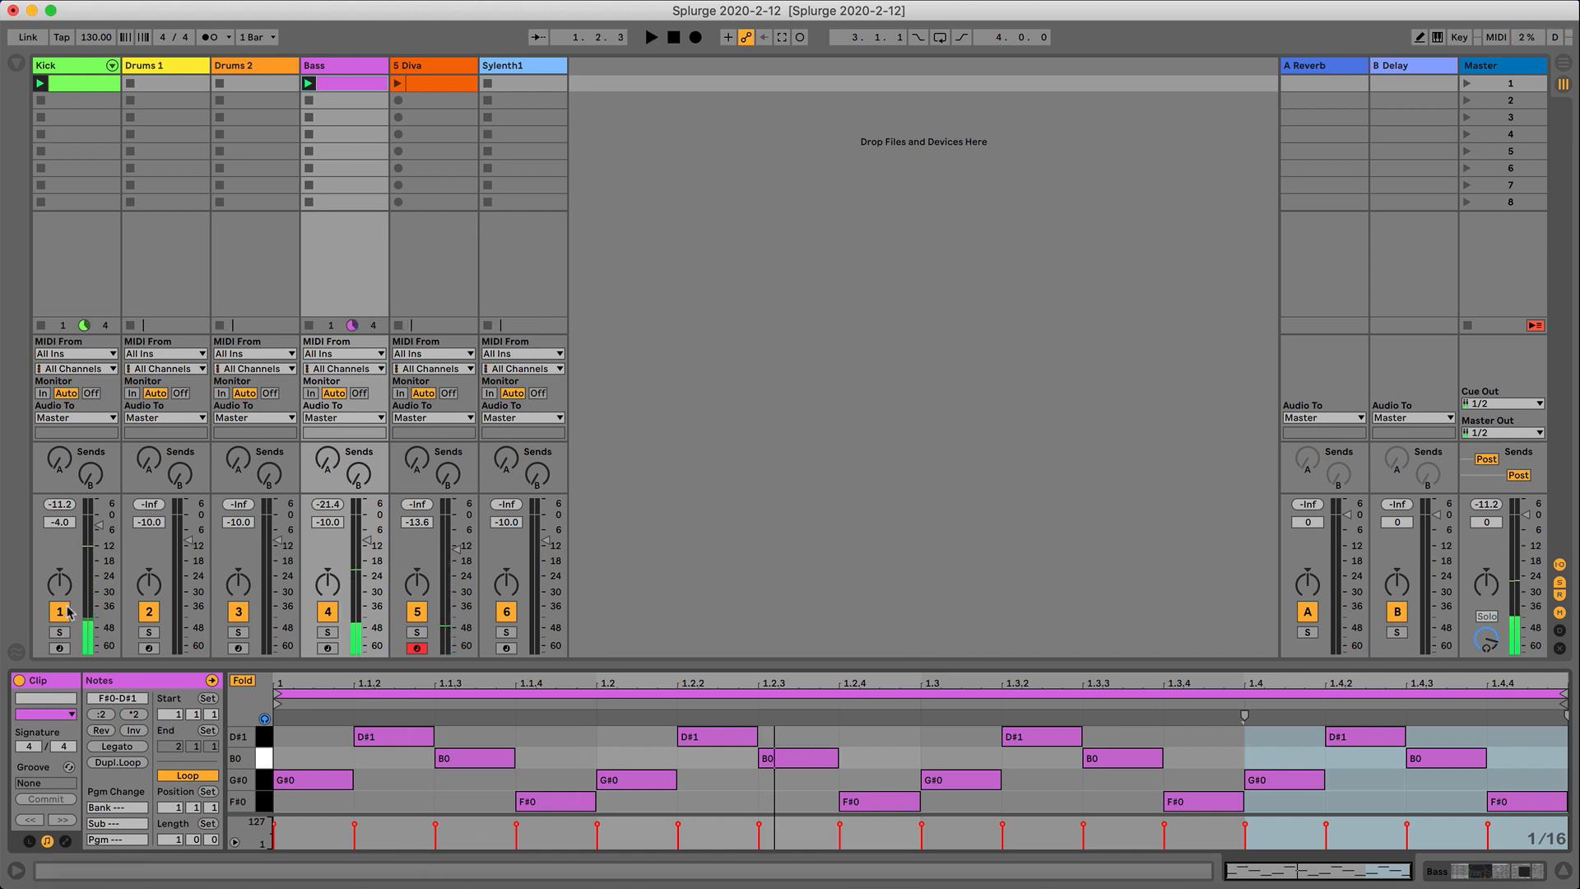
Solo the Kick track and play it on its own to hear its pitch.
{"action": "left_click", "coordinate": [60, 632]}
{"action": "key", "text": "space"}
{"action": "key", "text": "space"}
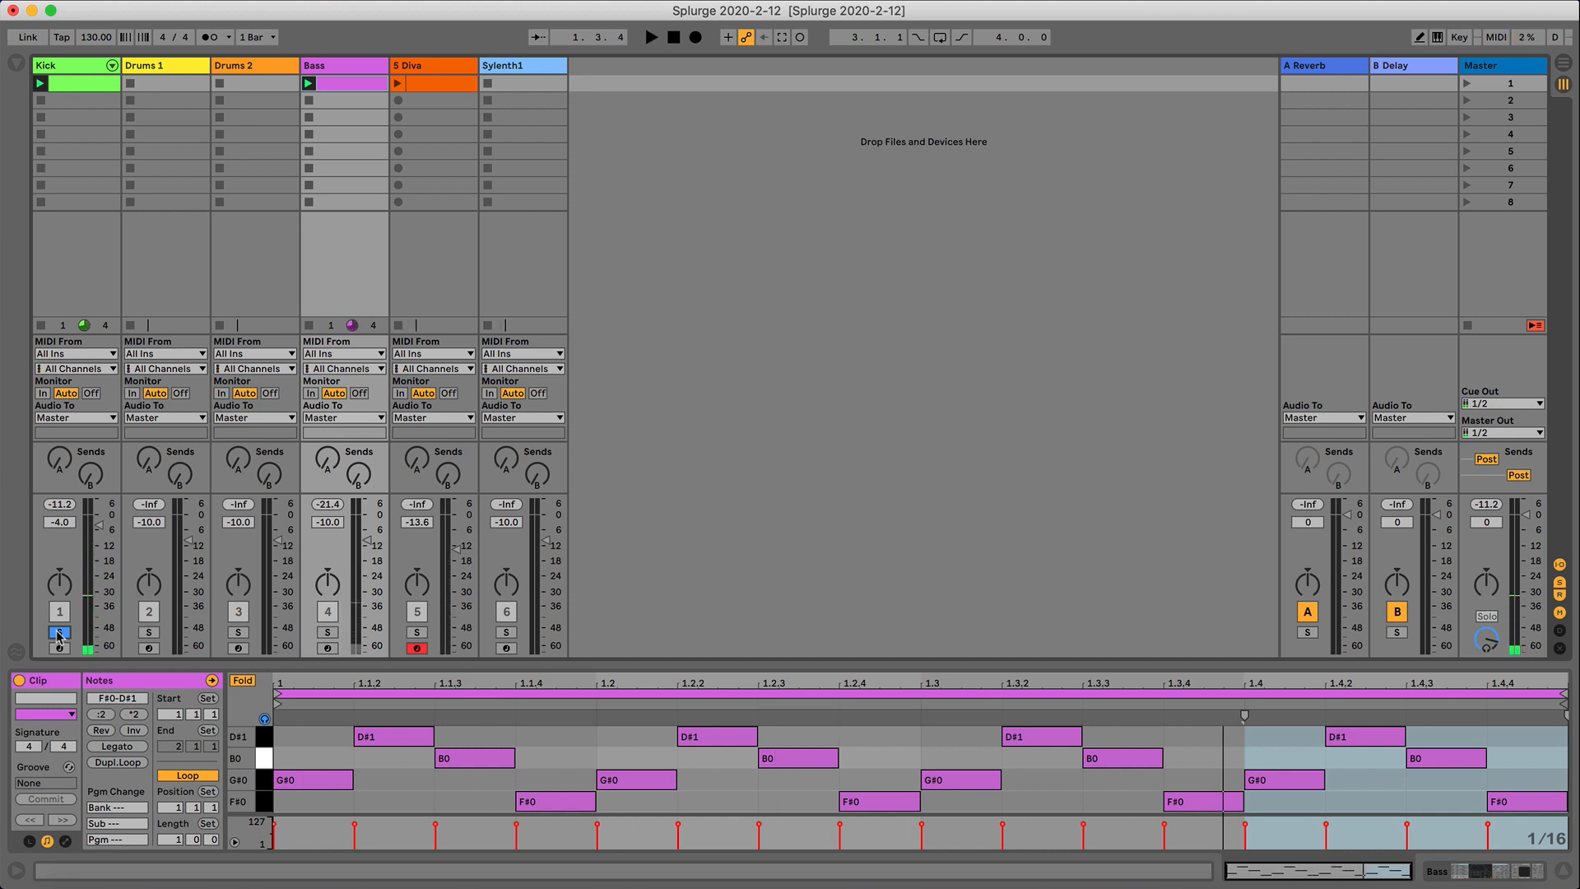
{"action": "key", "text": "space"}
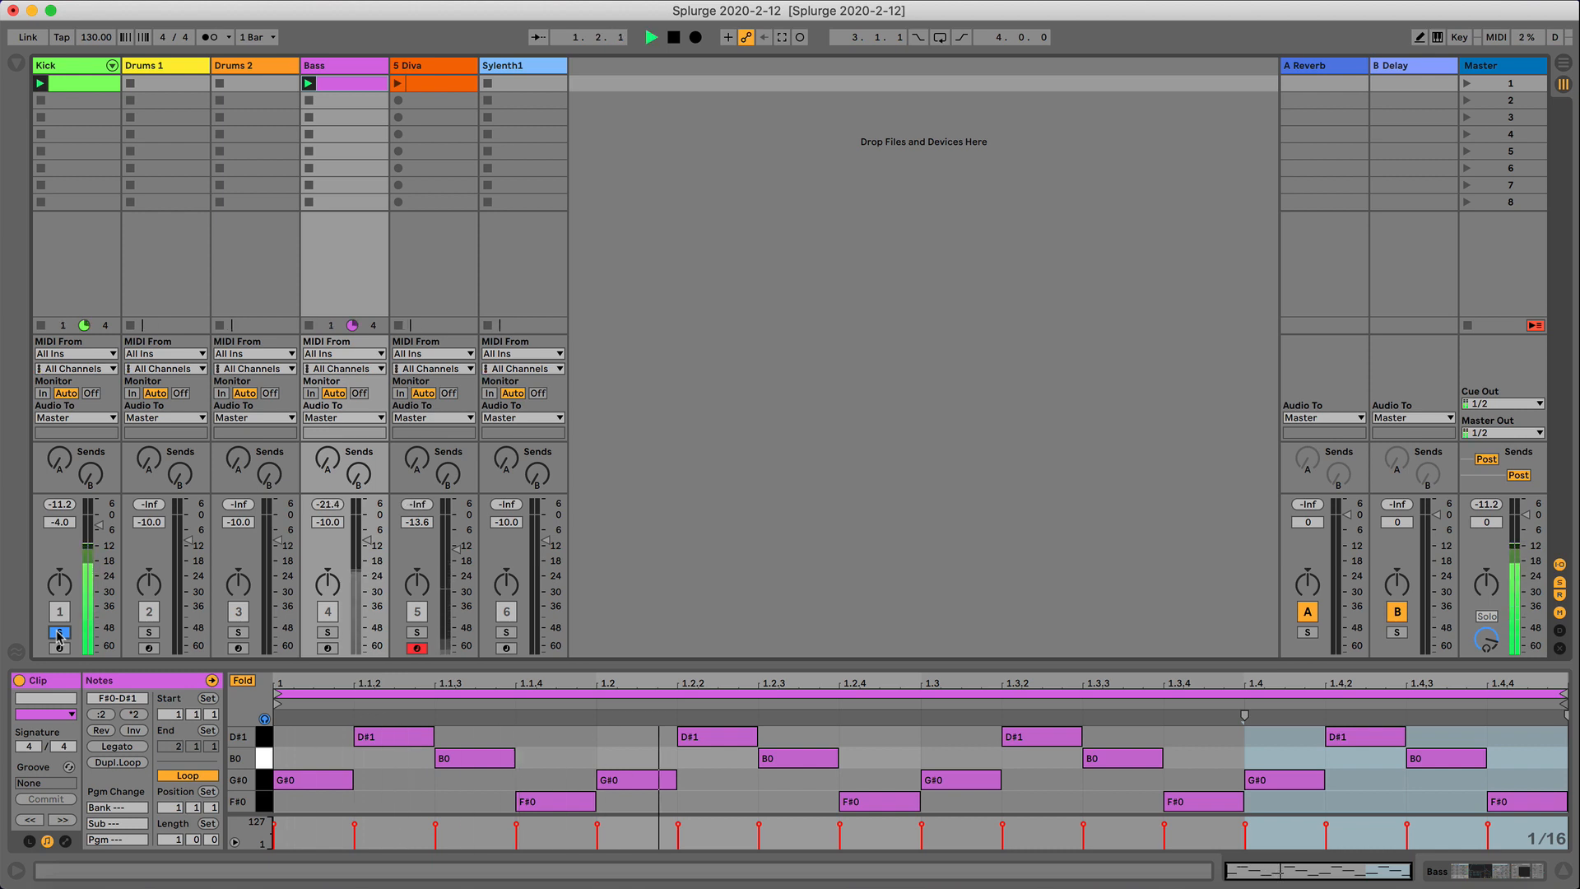
{"action": "key", "text": "space"}
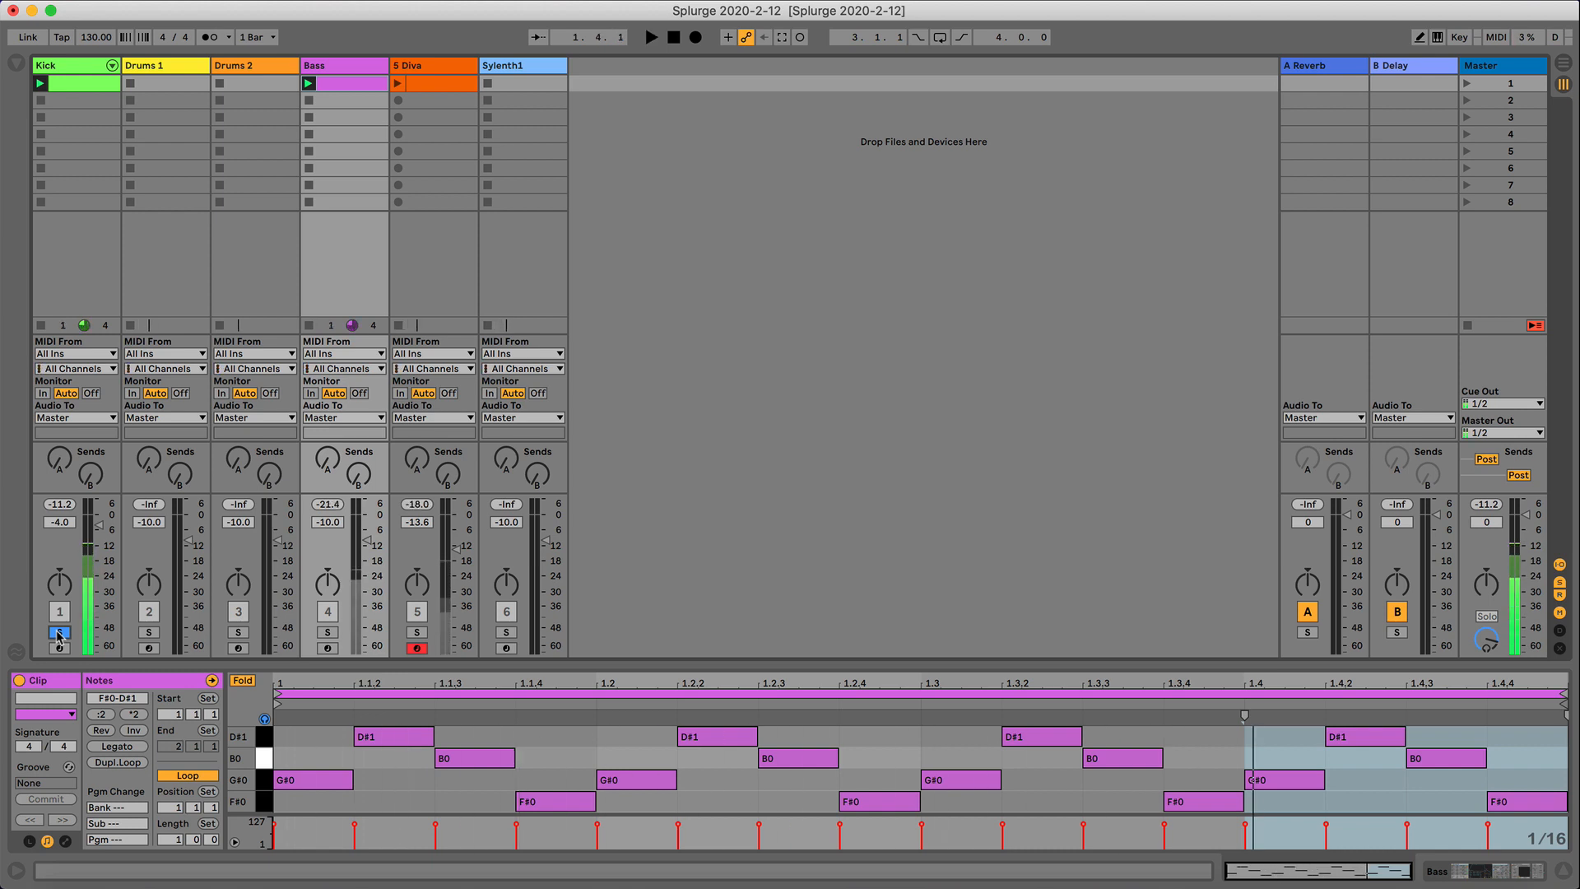
Switch the solo to the Bass track and play the bassline on its own.
{"action": "left_click", "coordinate": [327, 632]}
{"action": "key", "text": "space"}
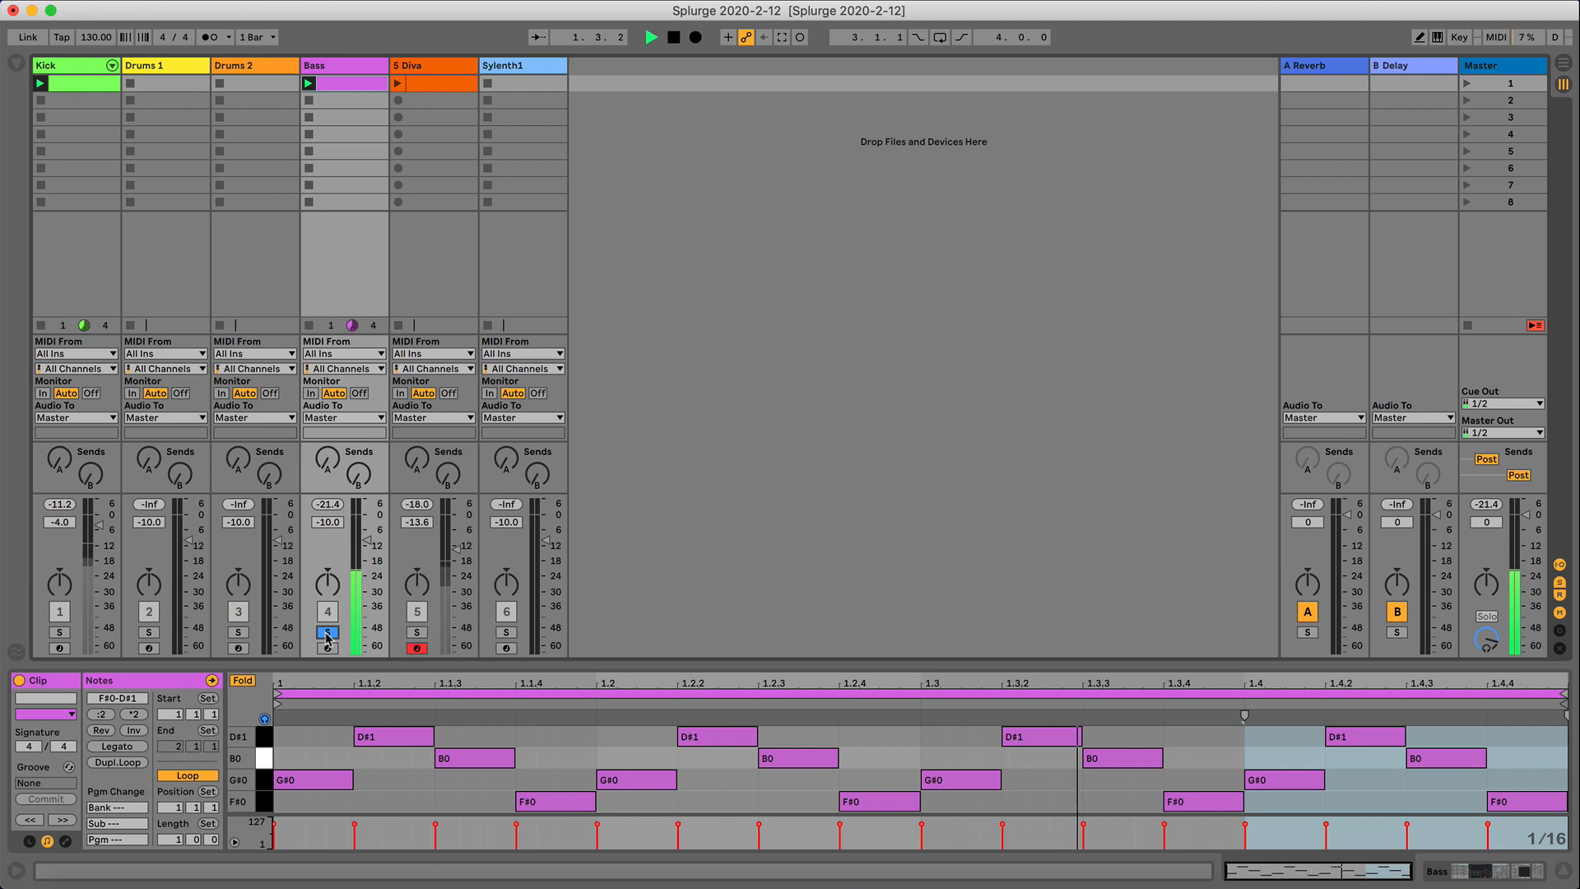
{"action": "key", "text": "space"}
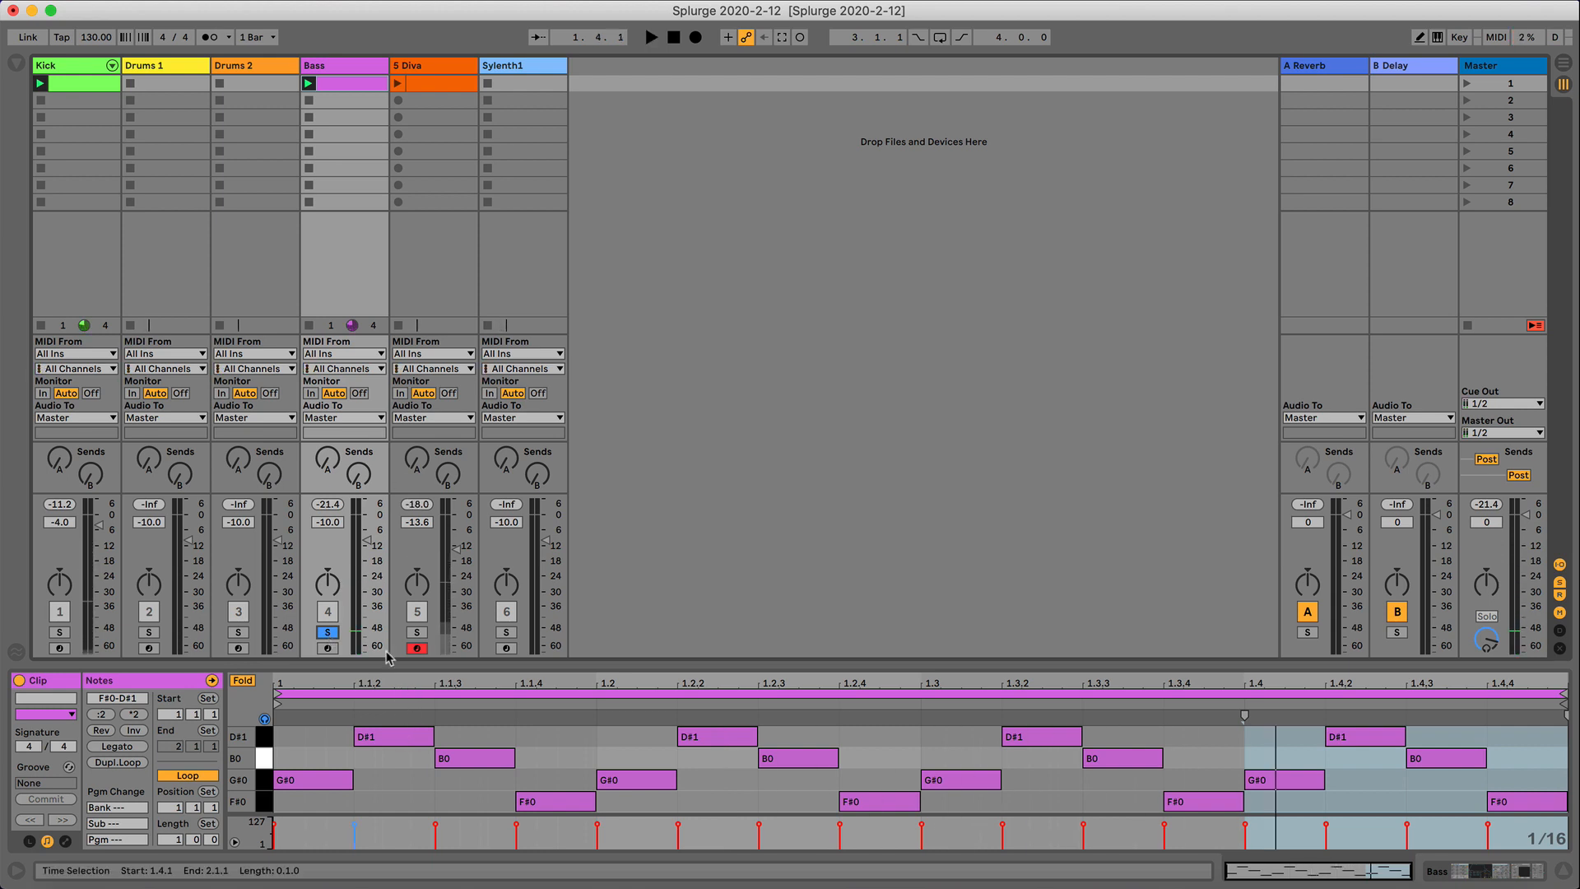
Compare the Diva sound with the bass's G#0 note by soloing the 5 Diva and Bass tracks alternately, and finish with every track unsoloed.
{"action": "left_click", "coordinate": [418, 632]}
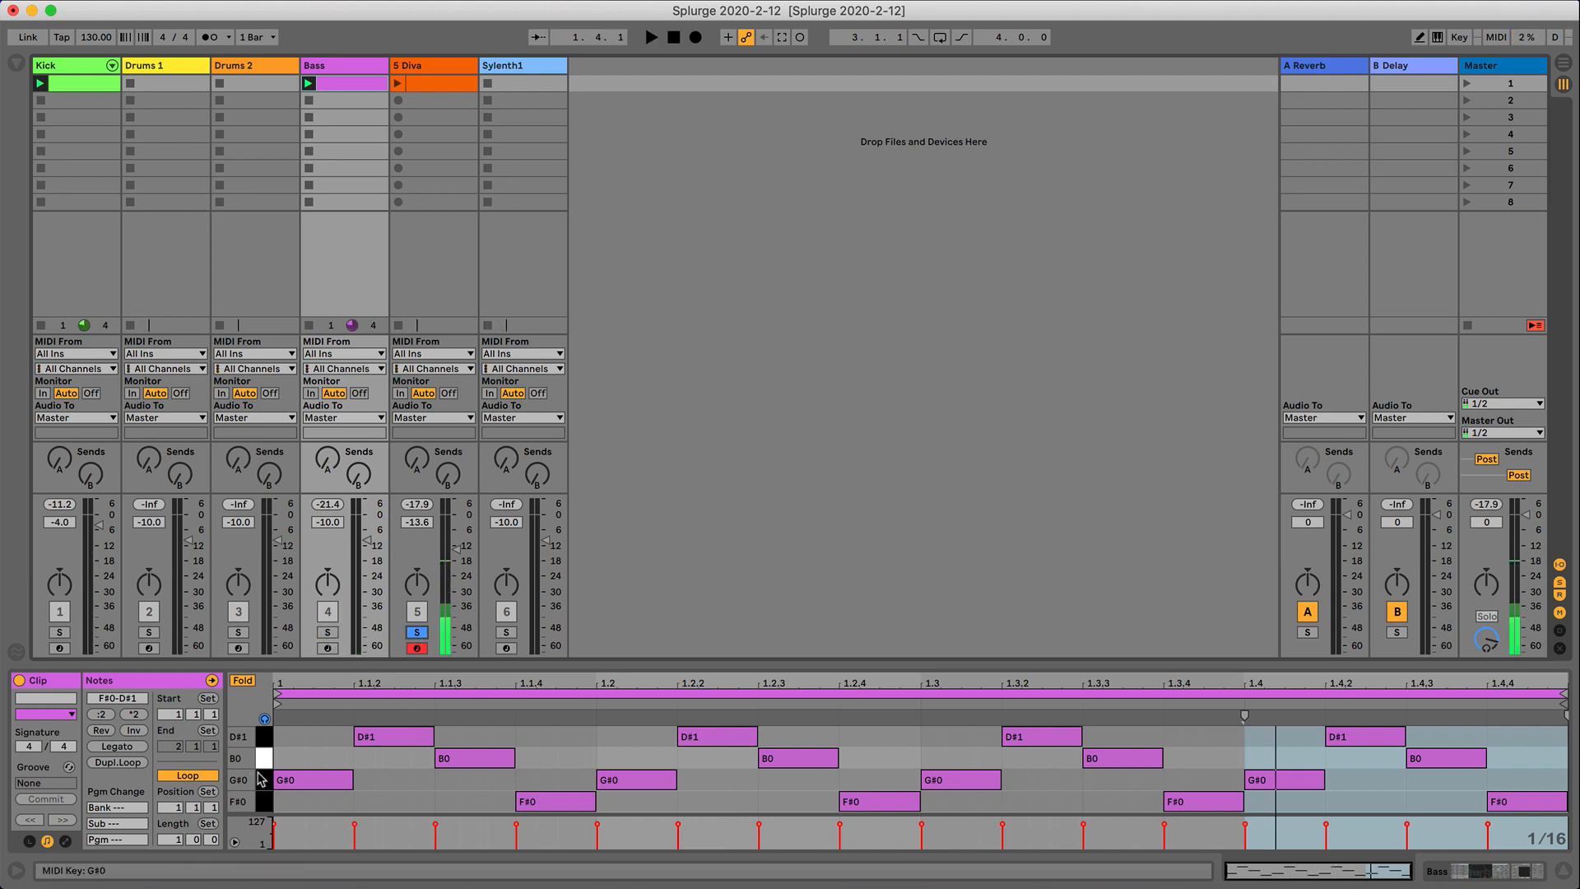
{"action": "left_click", "coordinate": [238, 632]}
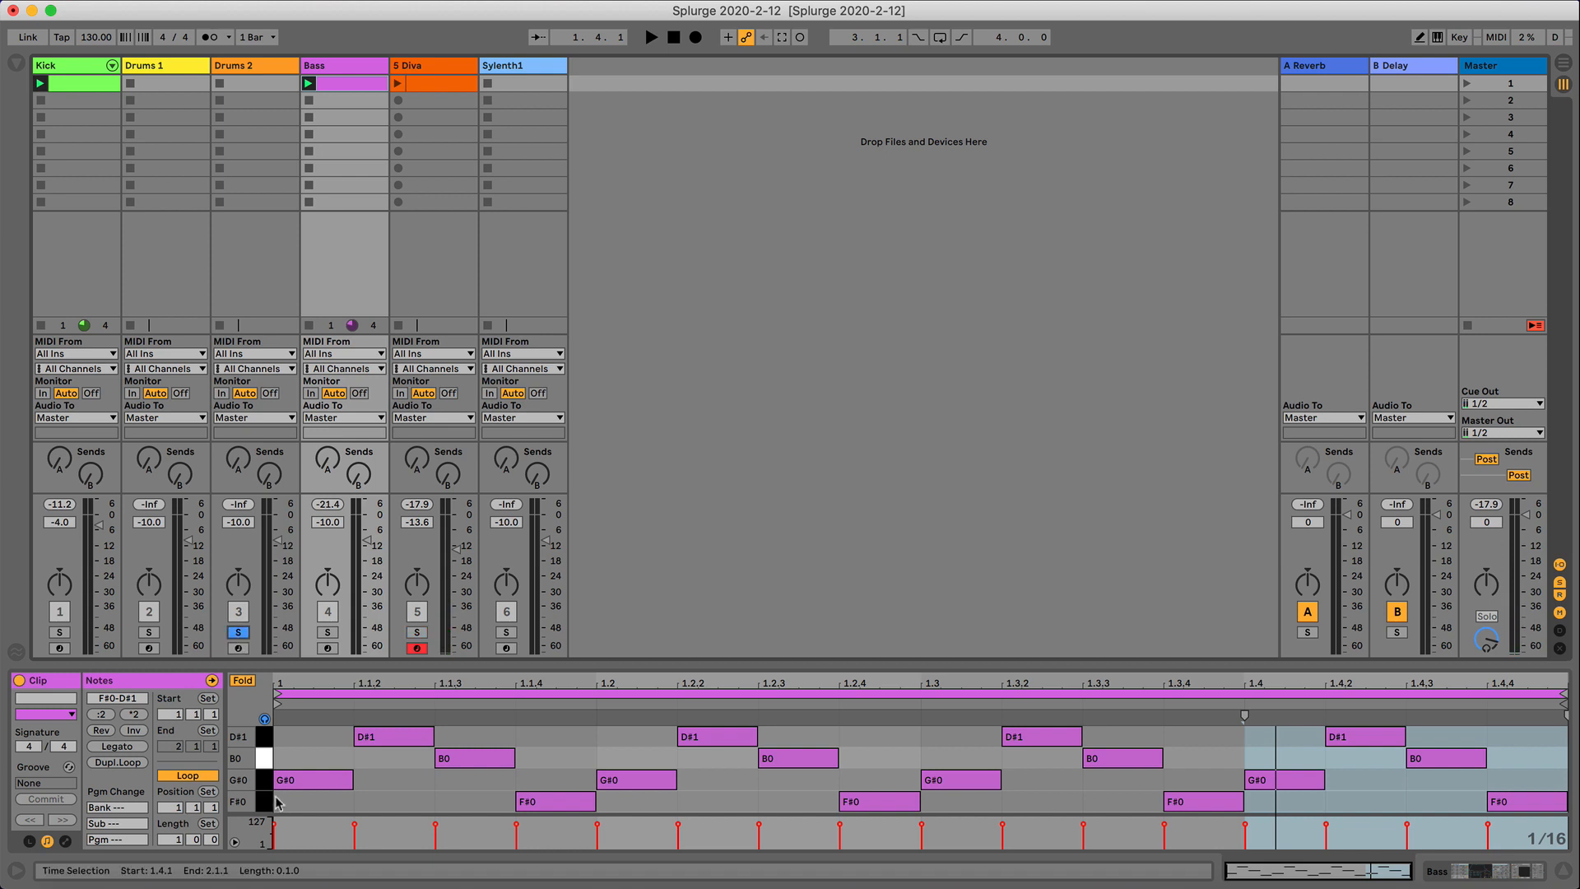
{"action": "left_click", "coordinate": [263, 780]}
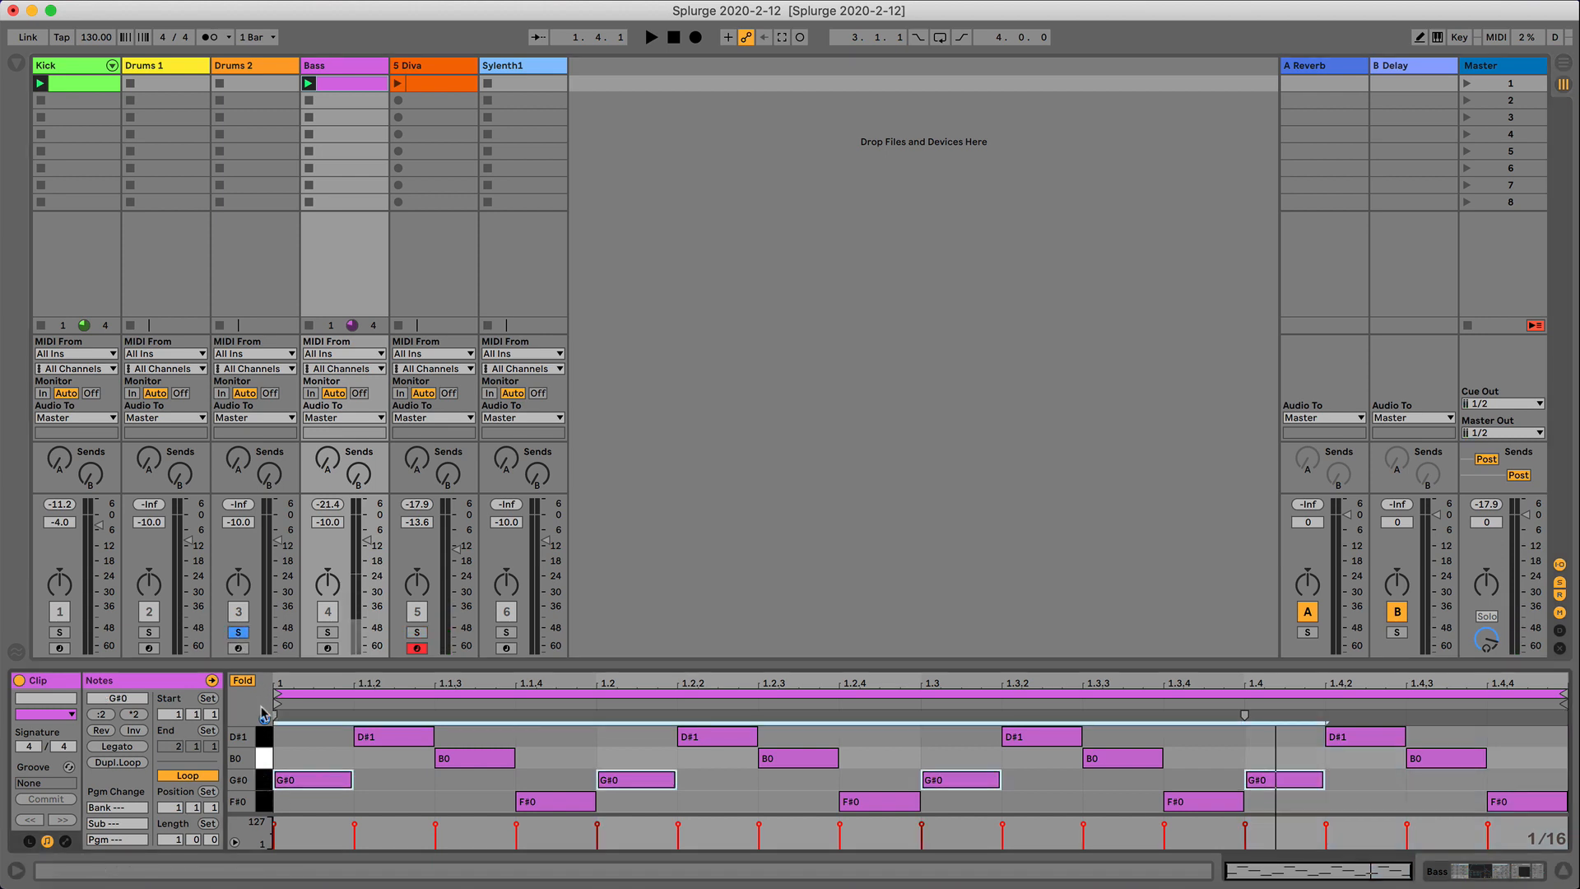
{"action": "left_click", "coordinate": [326, 631]}
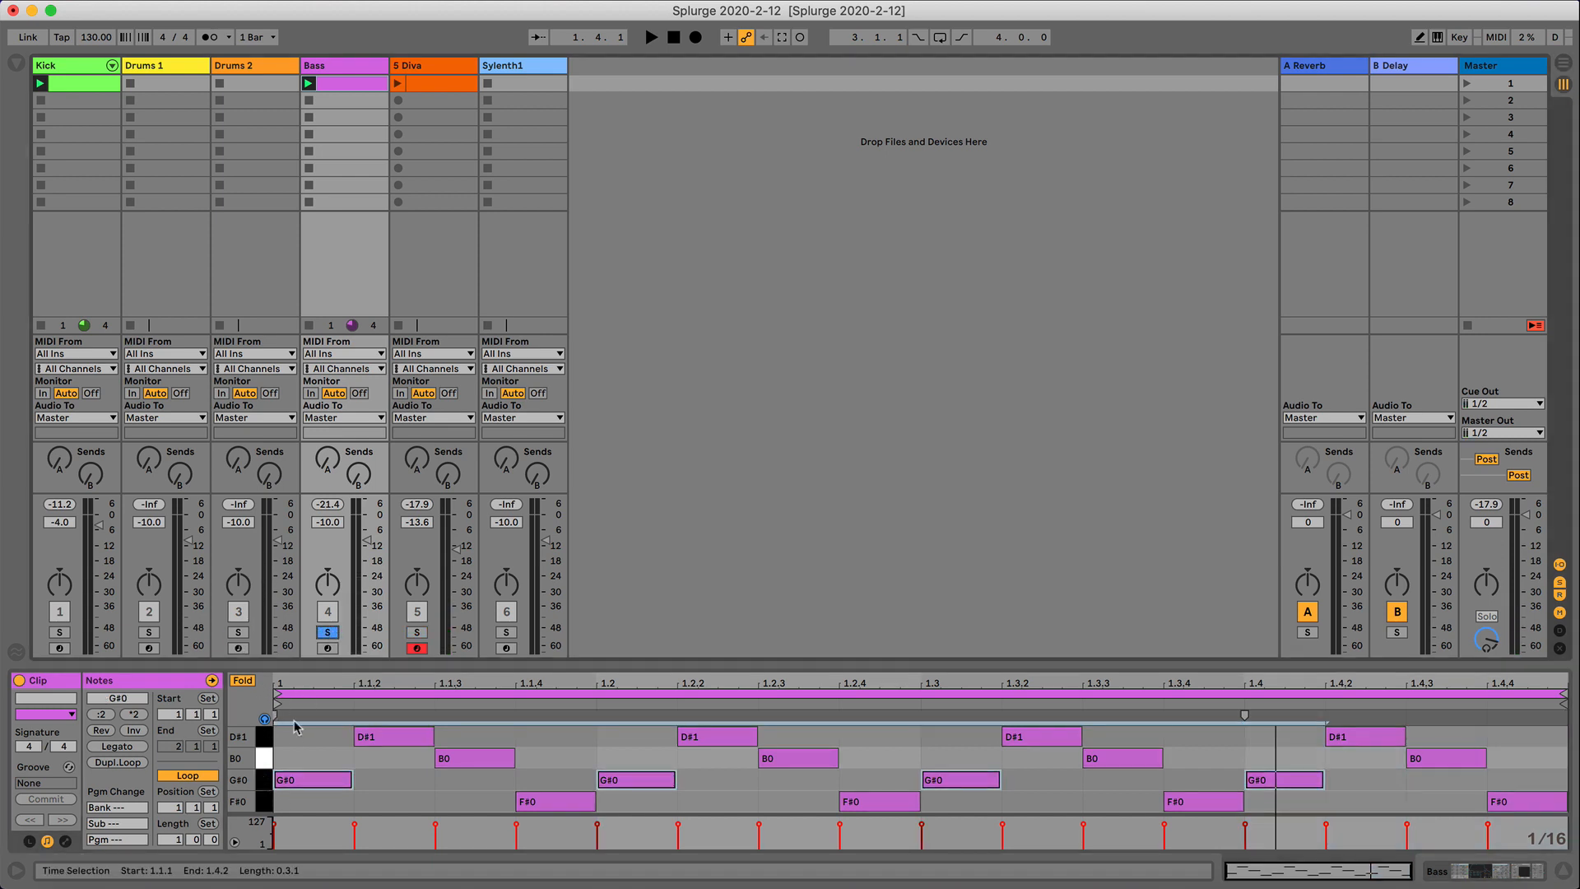
{"action": "left_click", "coordinate": [263, 783]}
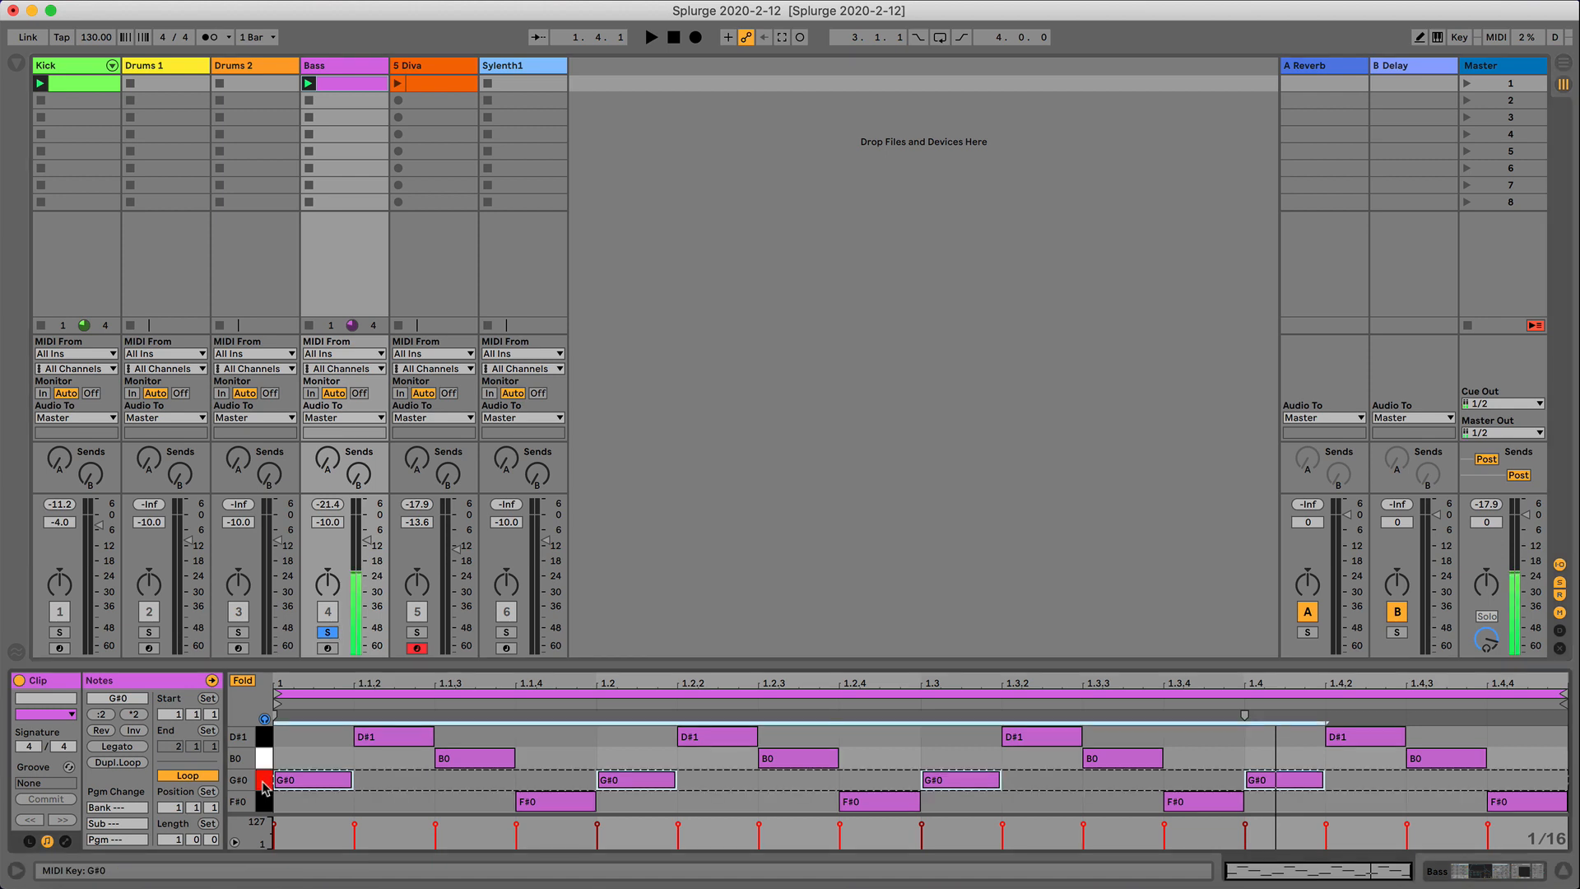
{"action": "left_click", "coordinate": [417, 632]}
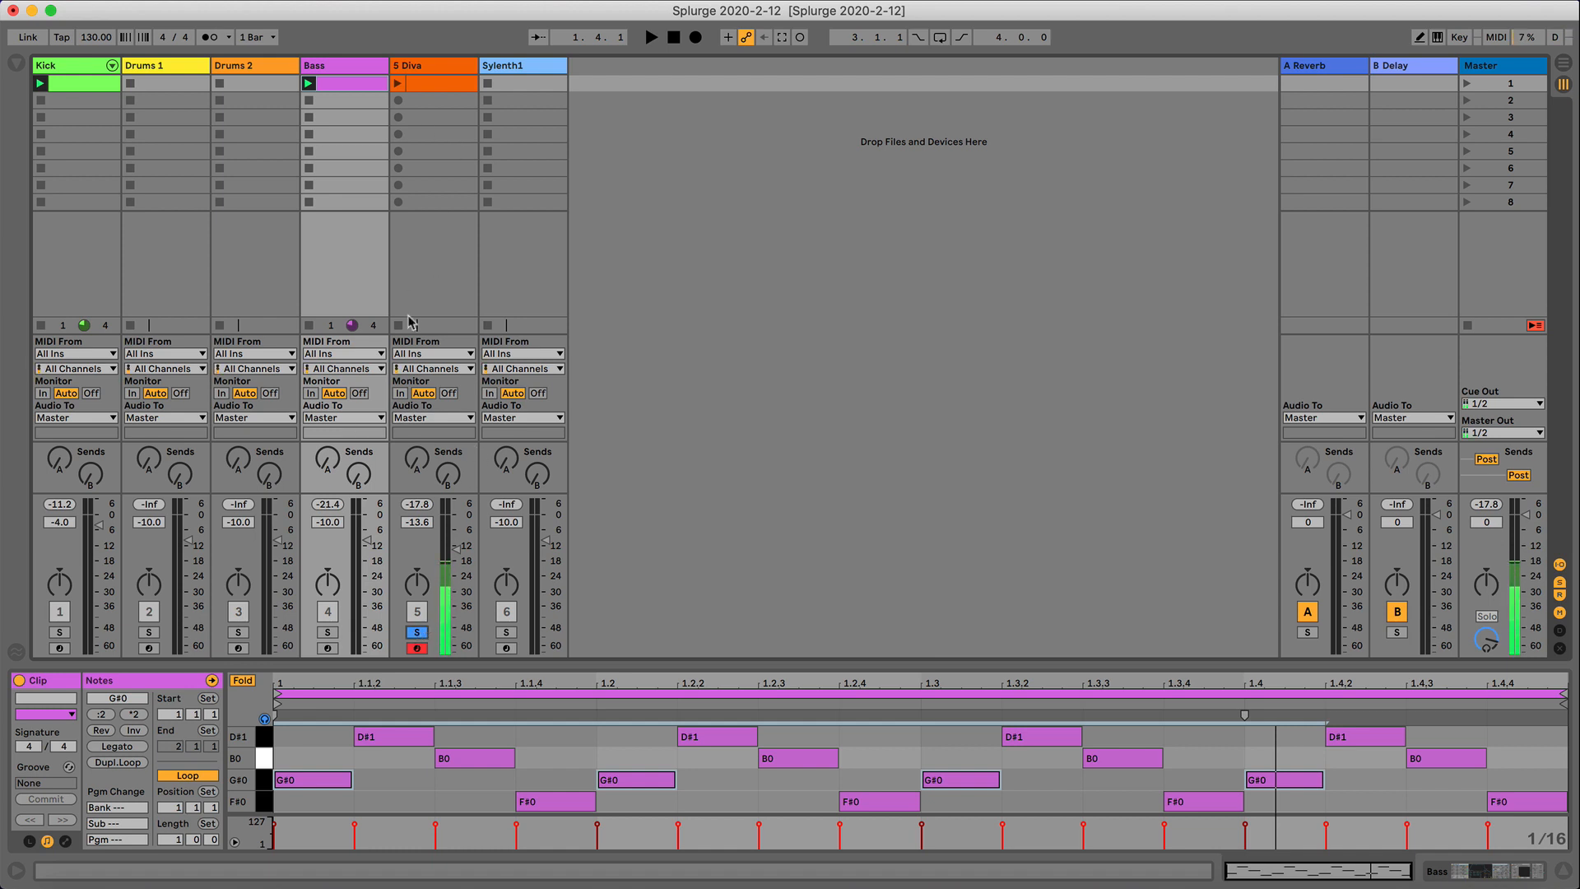
{"action": "left_click", "coordinate": [417, 632]}
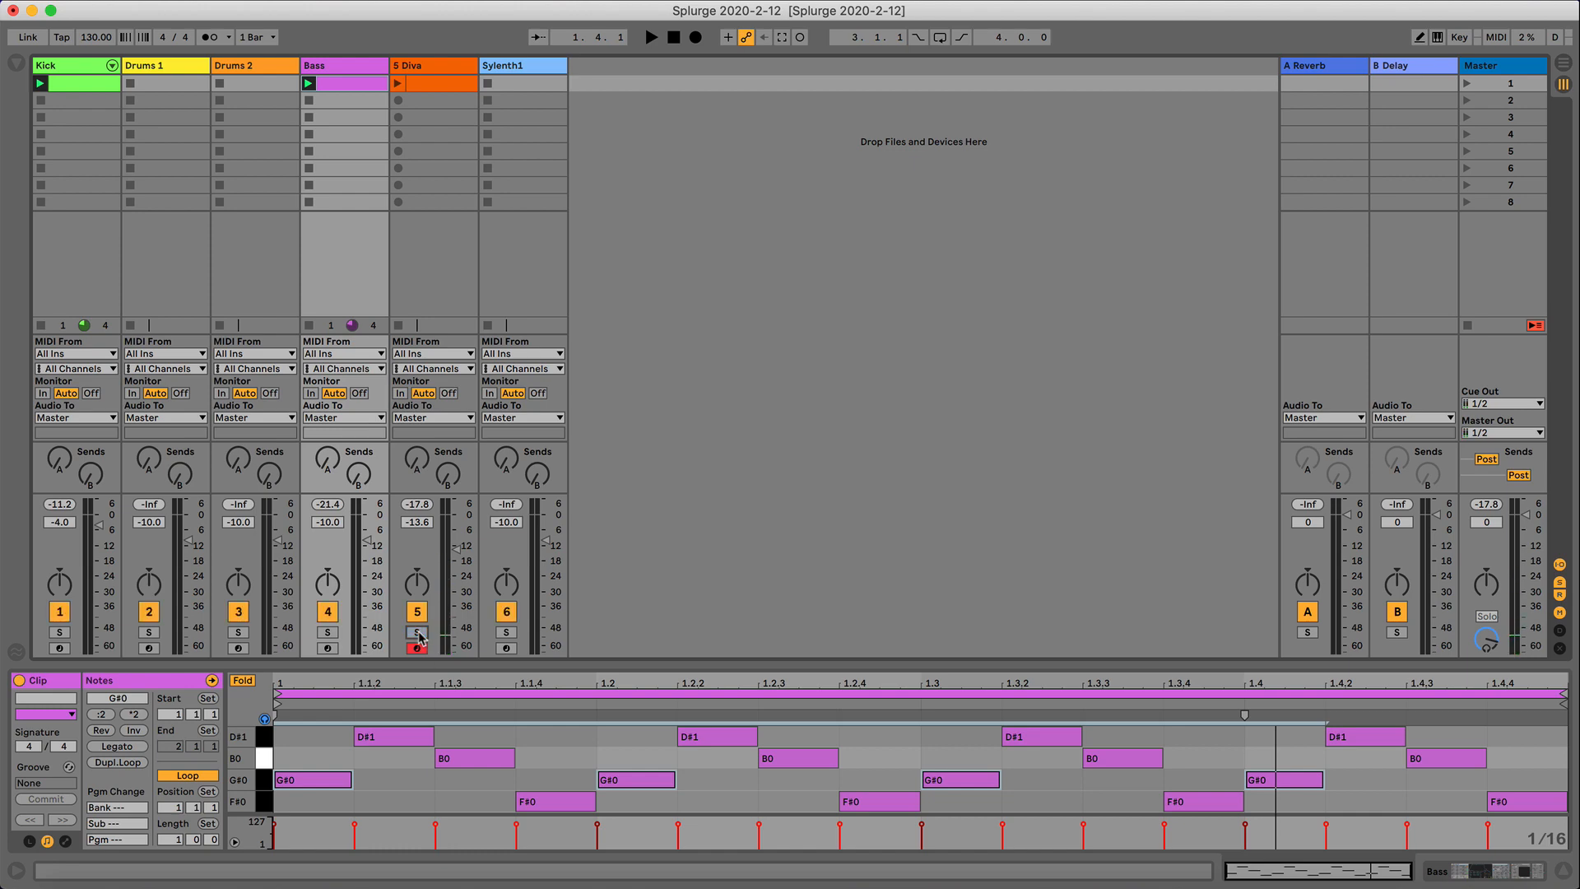
Reopen the empty 5 Diva clip alongside the Diva synth and start playback of the kick and bass.
{"action": "left_click", "coordinate": [418, 86]}
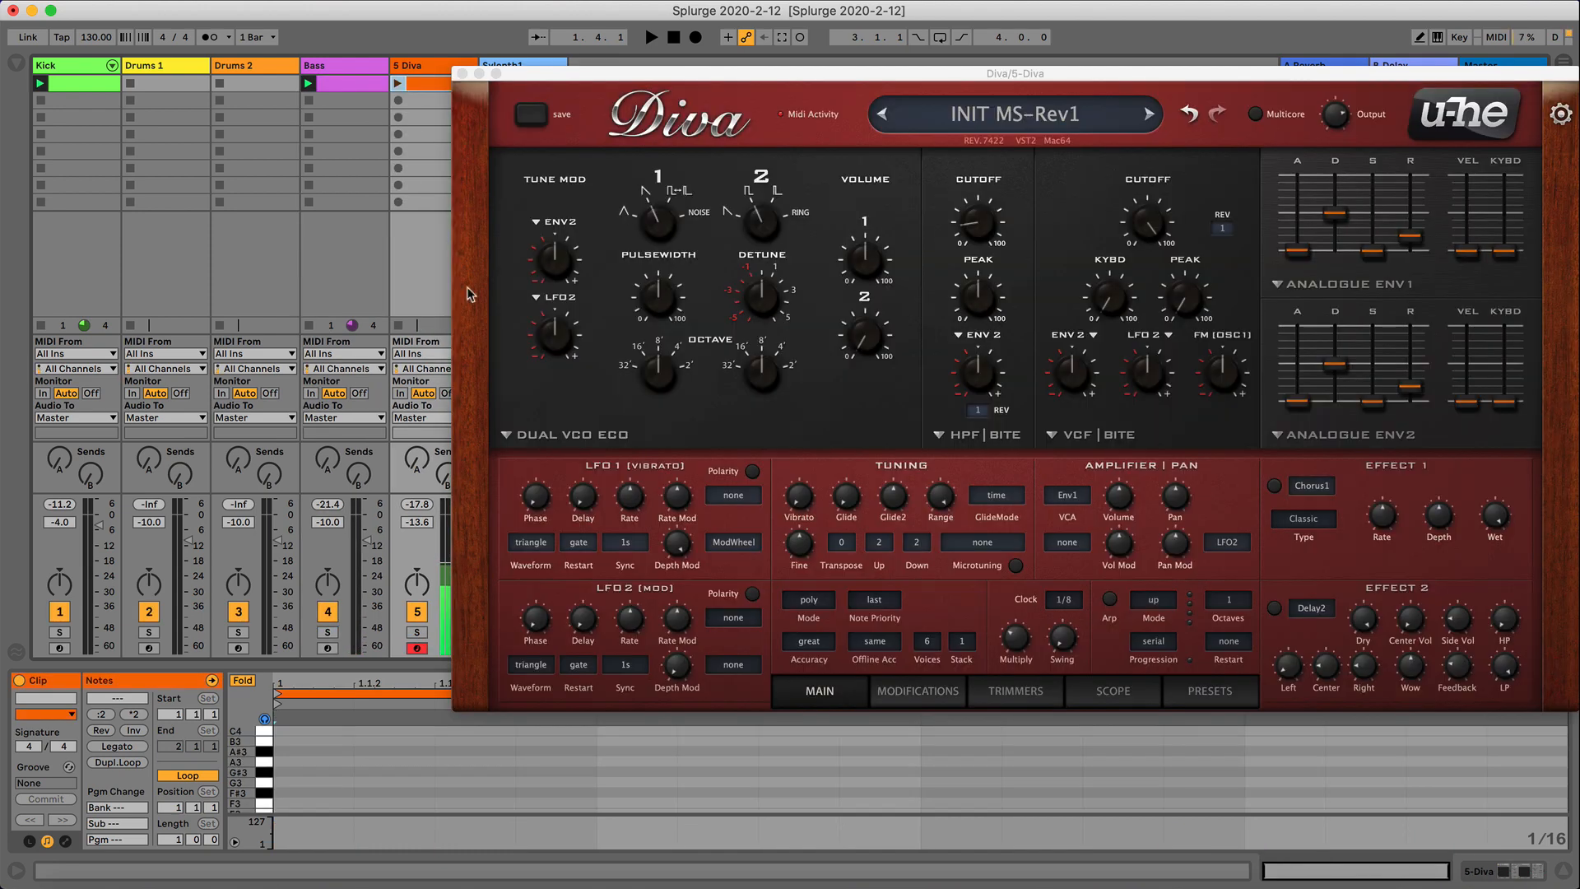
{"action": "mouse_move", "coordinate": [543, 327]}
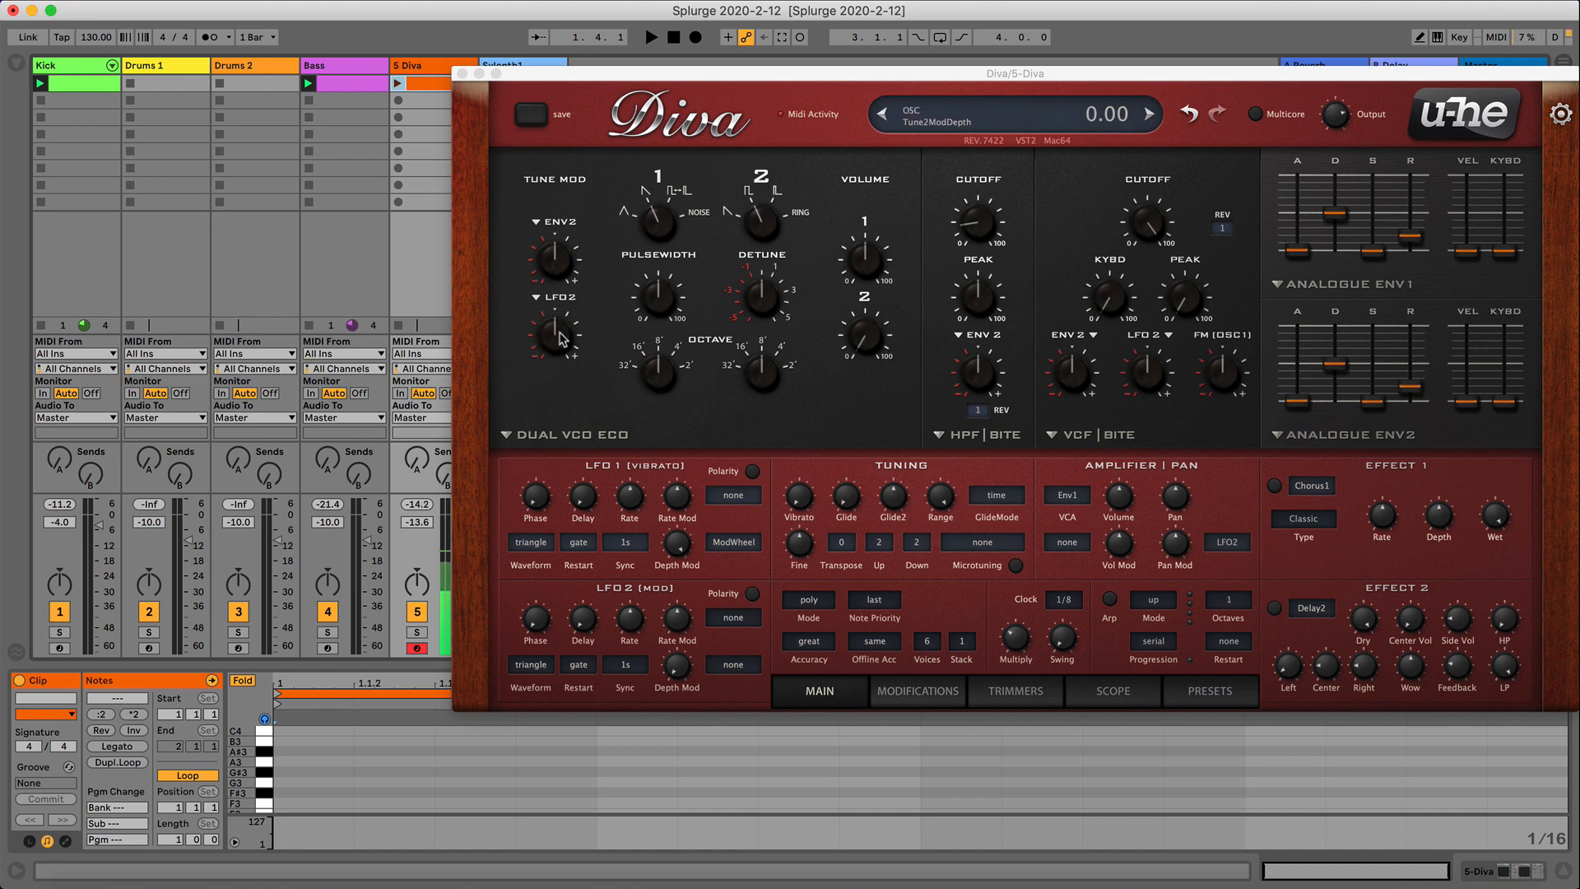
{"action": "key", "text": "space"}
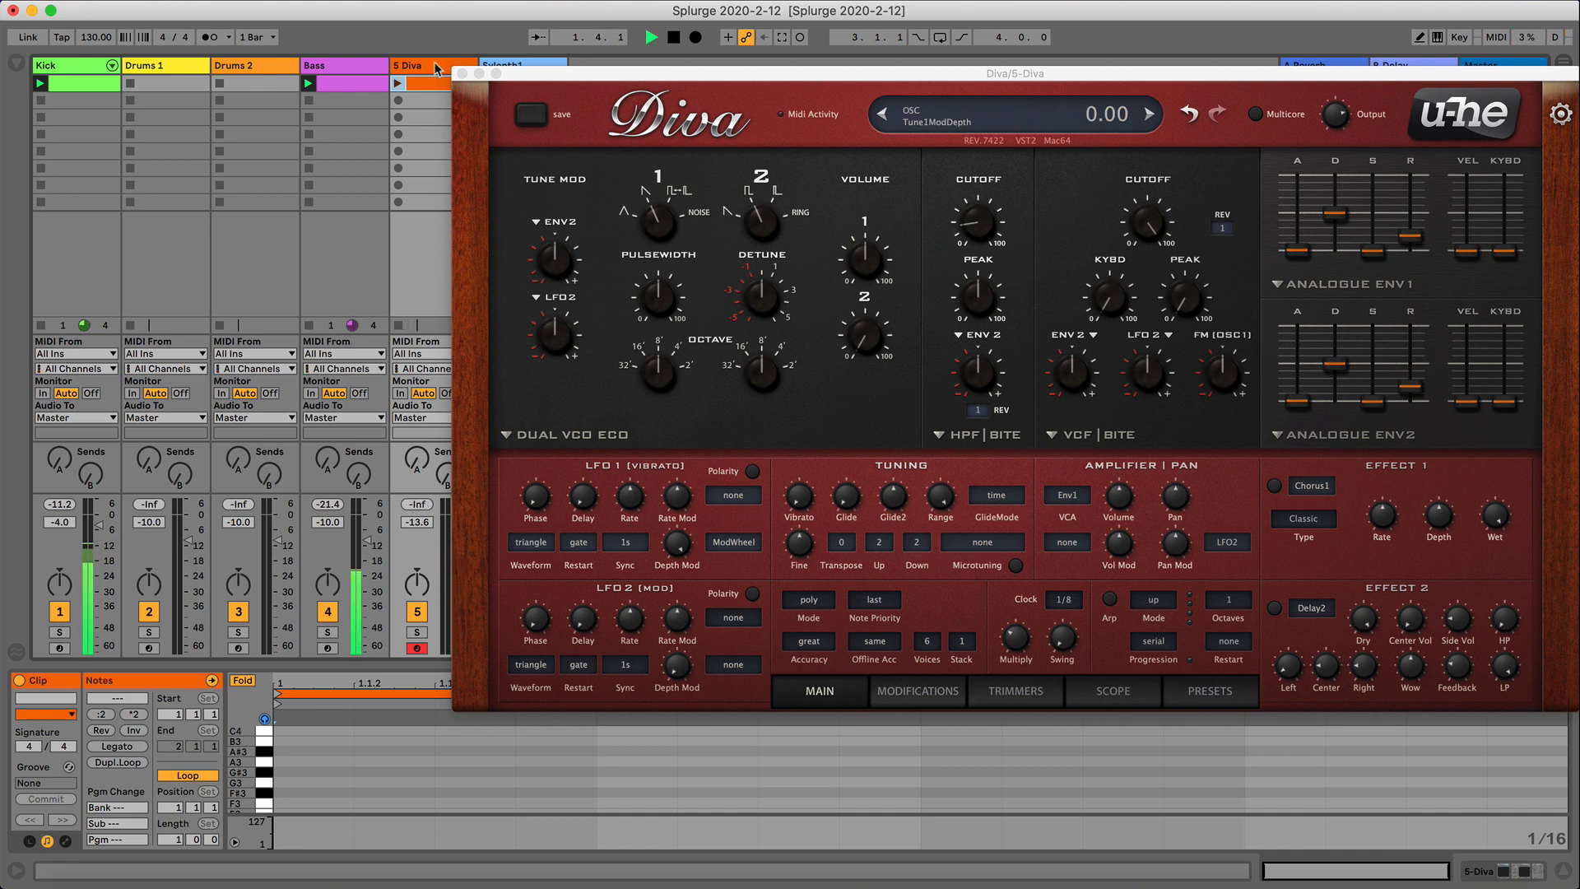
Delete the empty 5 Diva clip, check the notes in the Bass clip and create a new MIDI clip in 5 Diva's first slot.
{"action": "key", "text": "Delete"}
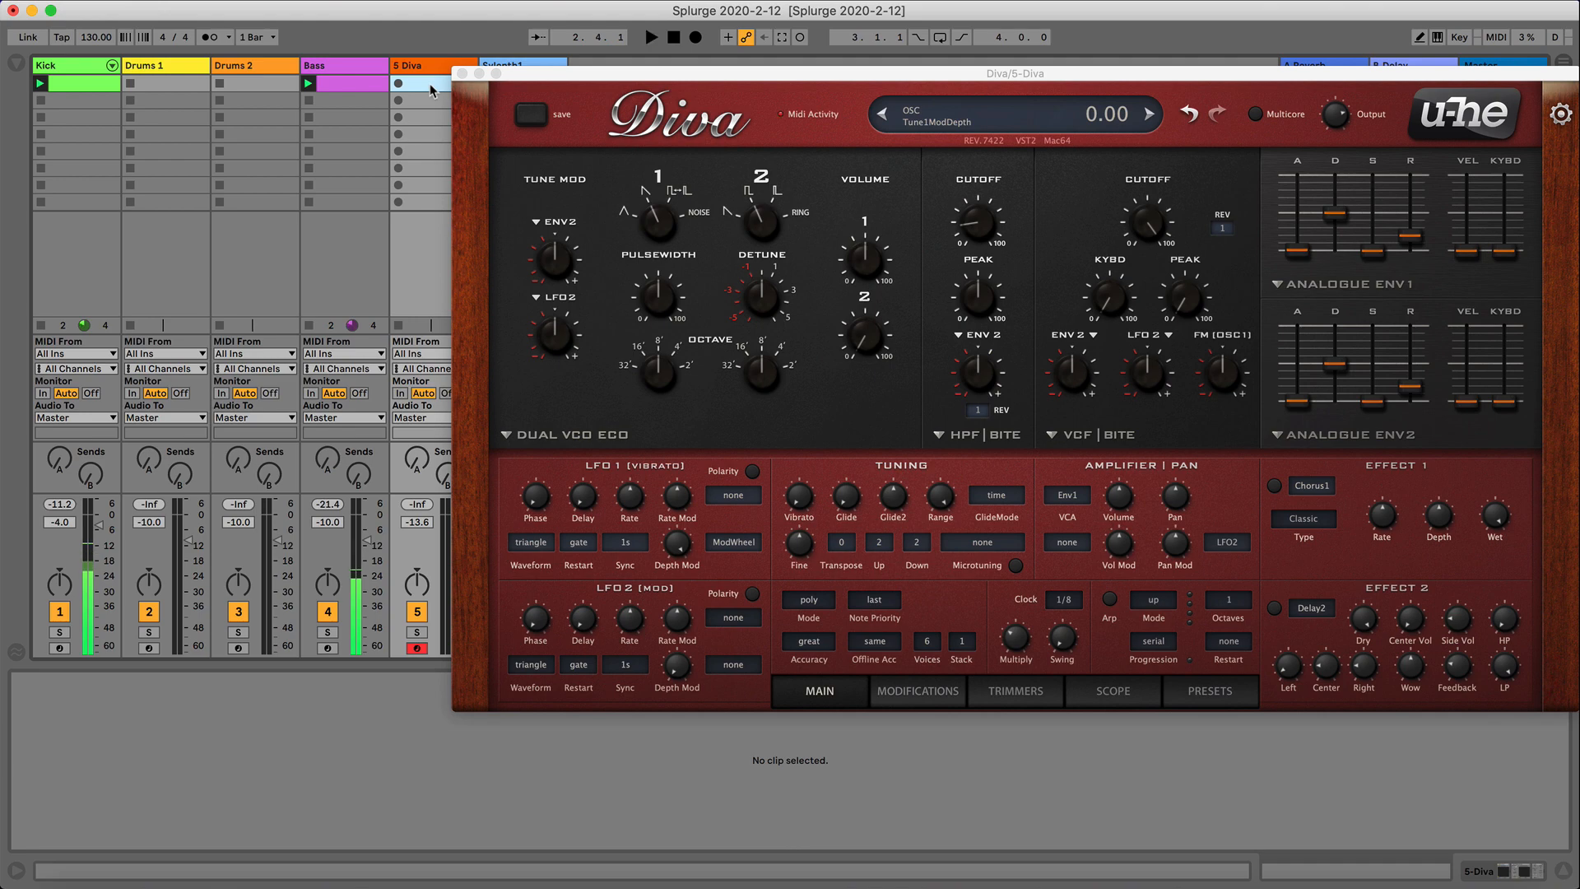
{"action": "left_click", "coordinate": [346, 83]}
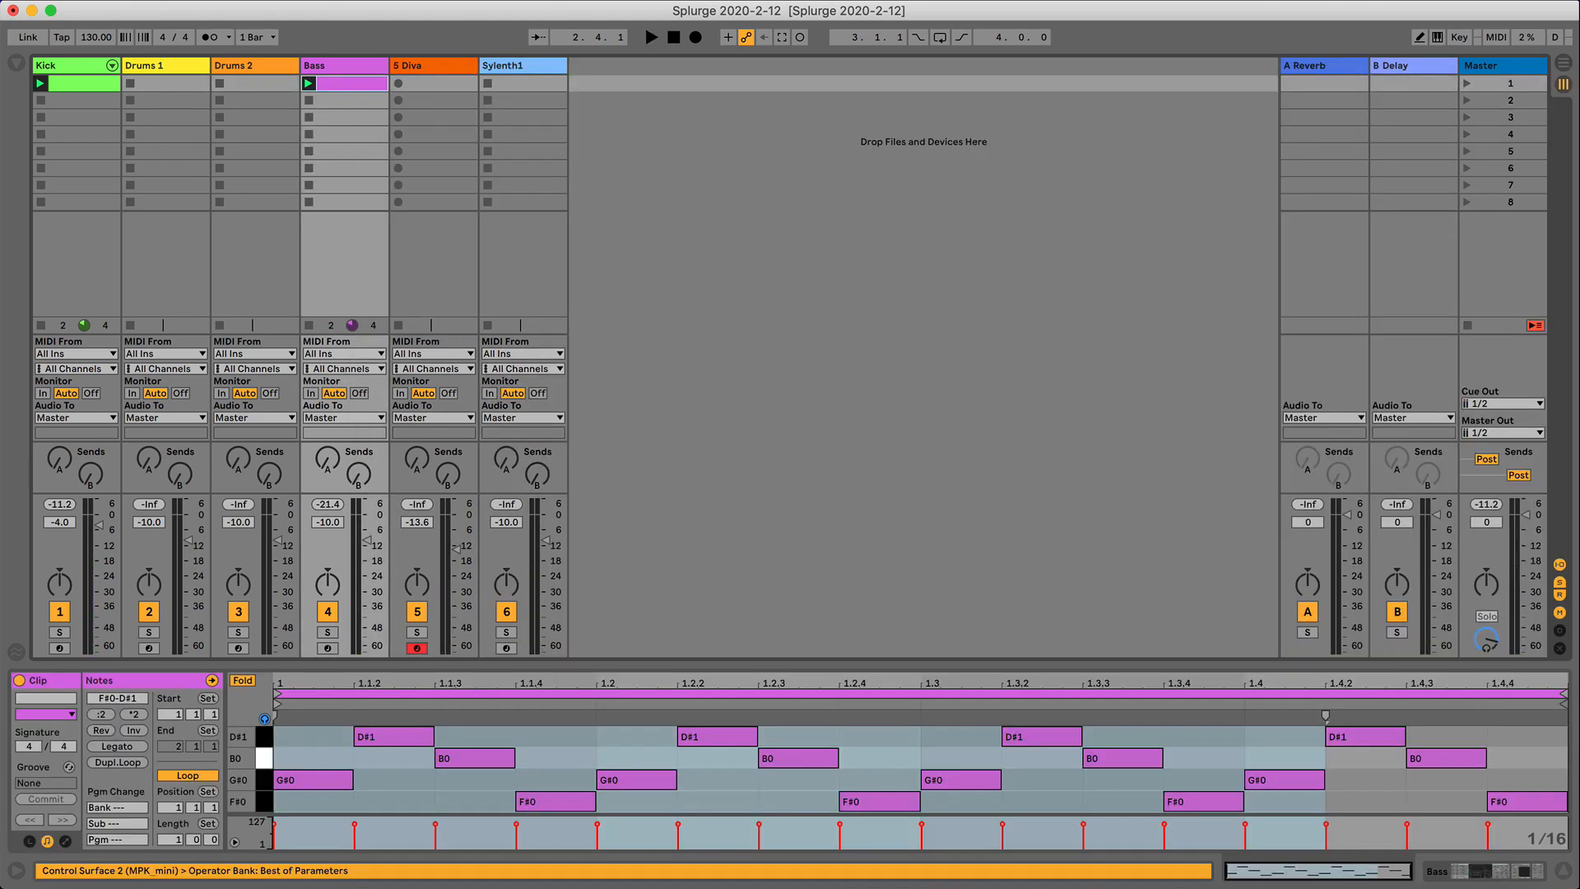
{"action": "left_click", "coordinate": [439, 73]}
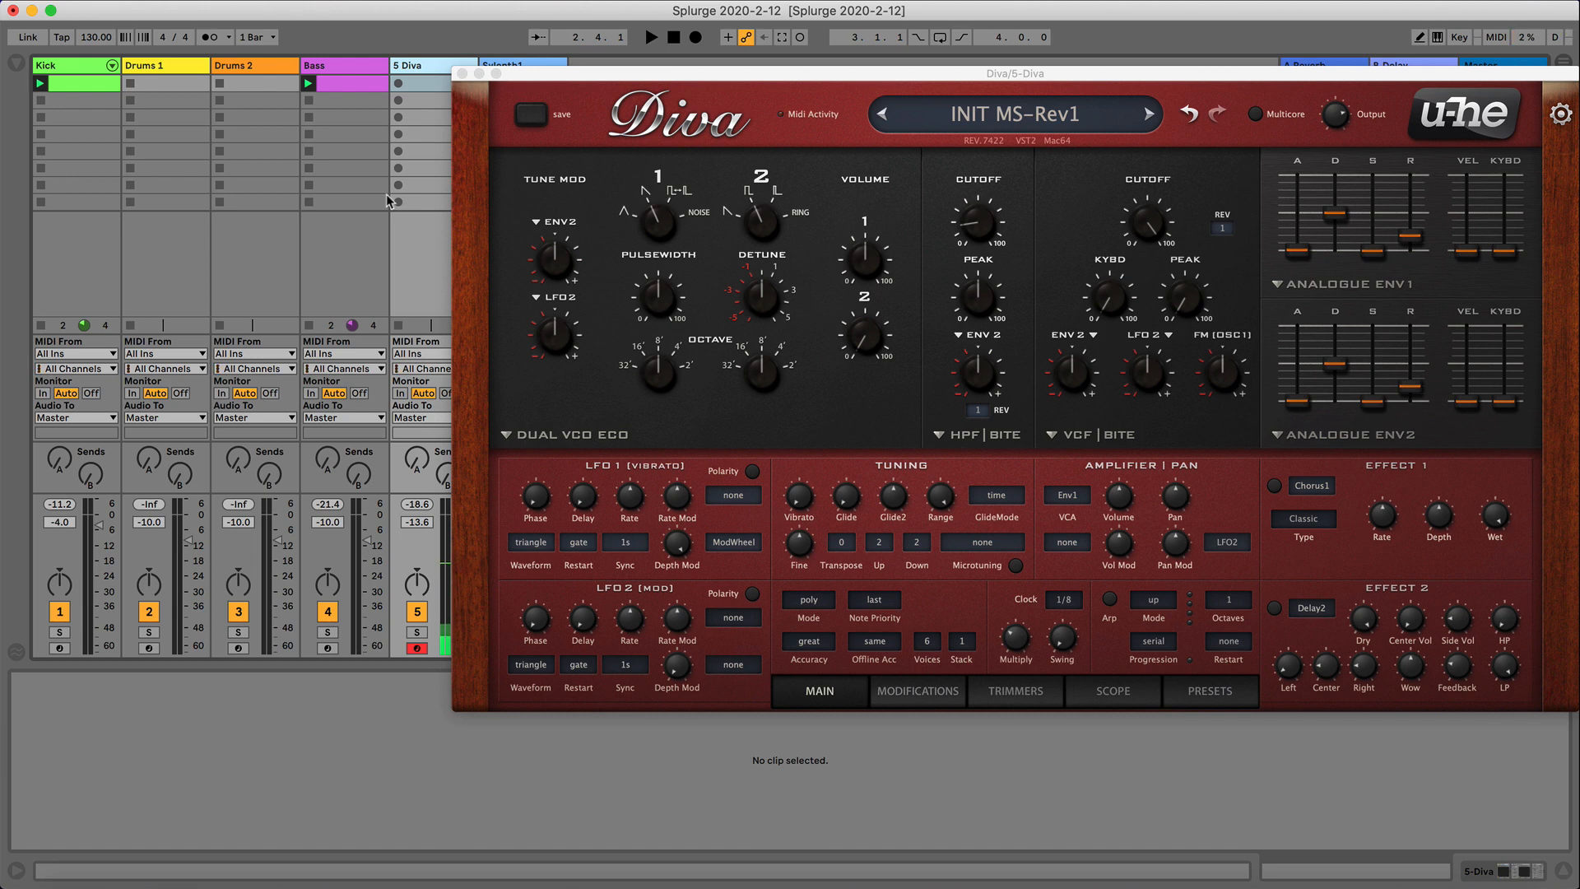
{"action": "double_click", "coordinate": [441, 86]}
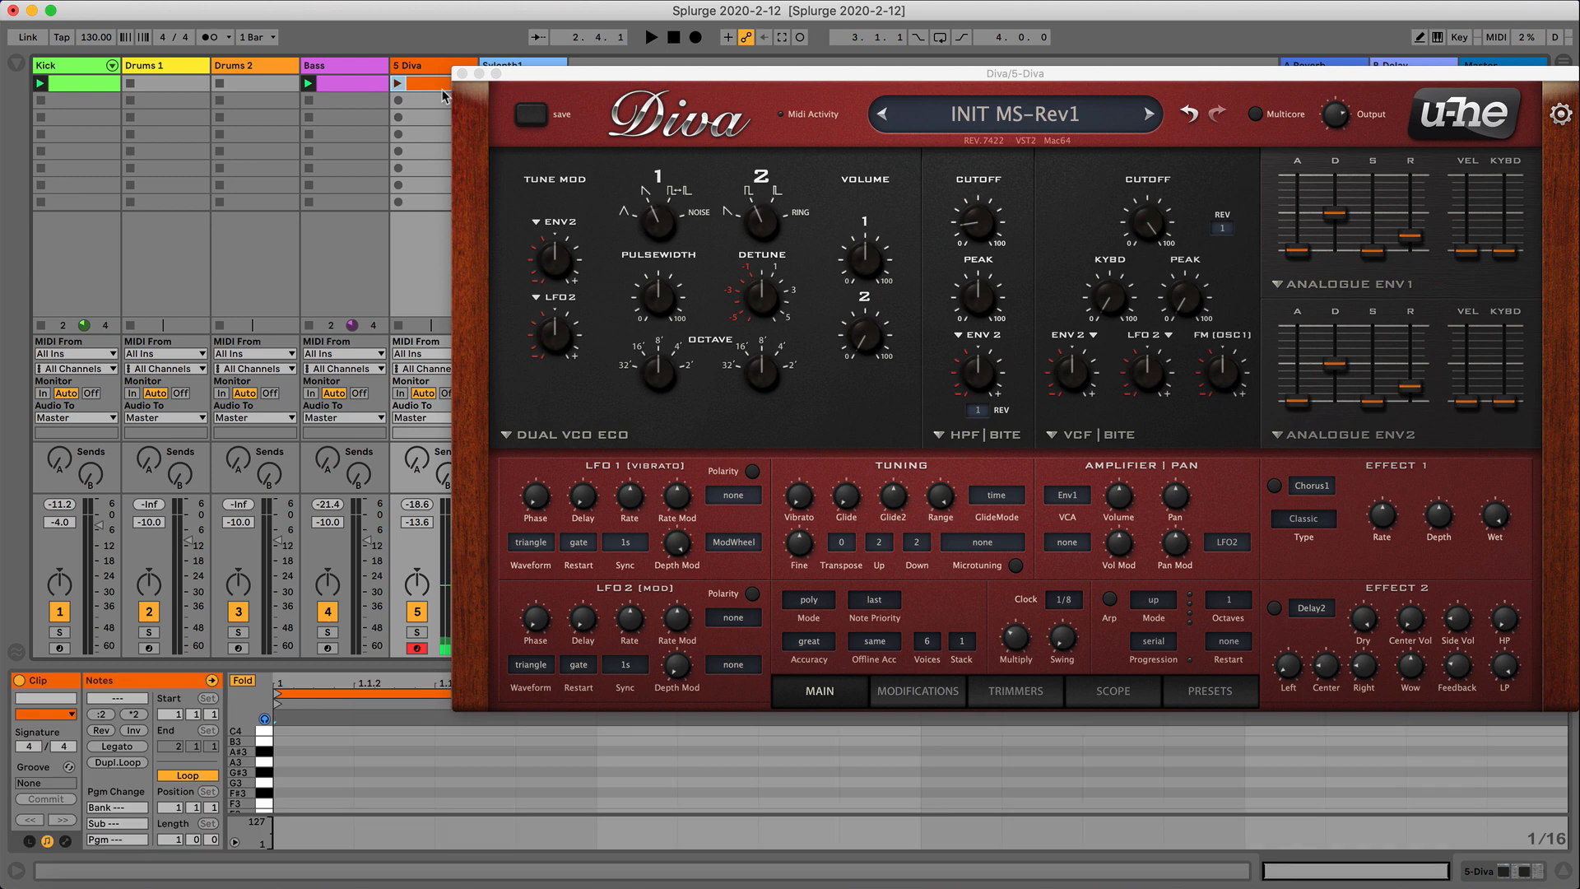
Write the first four sixteenth notes in the 5 Diva clip from 1.1.1 to 1.1.4: D#3, E3, E3 and D3.
{"action": "left_click", "coordinate": [309, 752]}
{"action": "left_click", "coordinate": [270, 780]}
{"action": "scroll", "coordinate": [270, 780], "scroll_direction": "down", "scroll_amount": 2}
{"action": "left_click", "coordinate": [270, 778]}
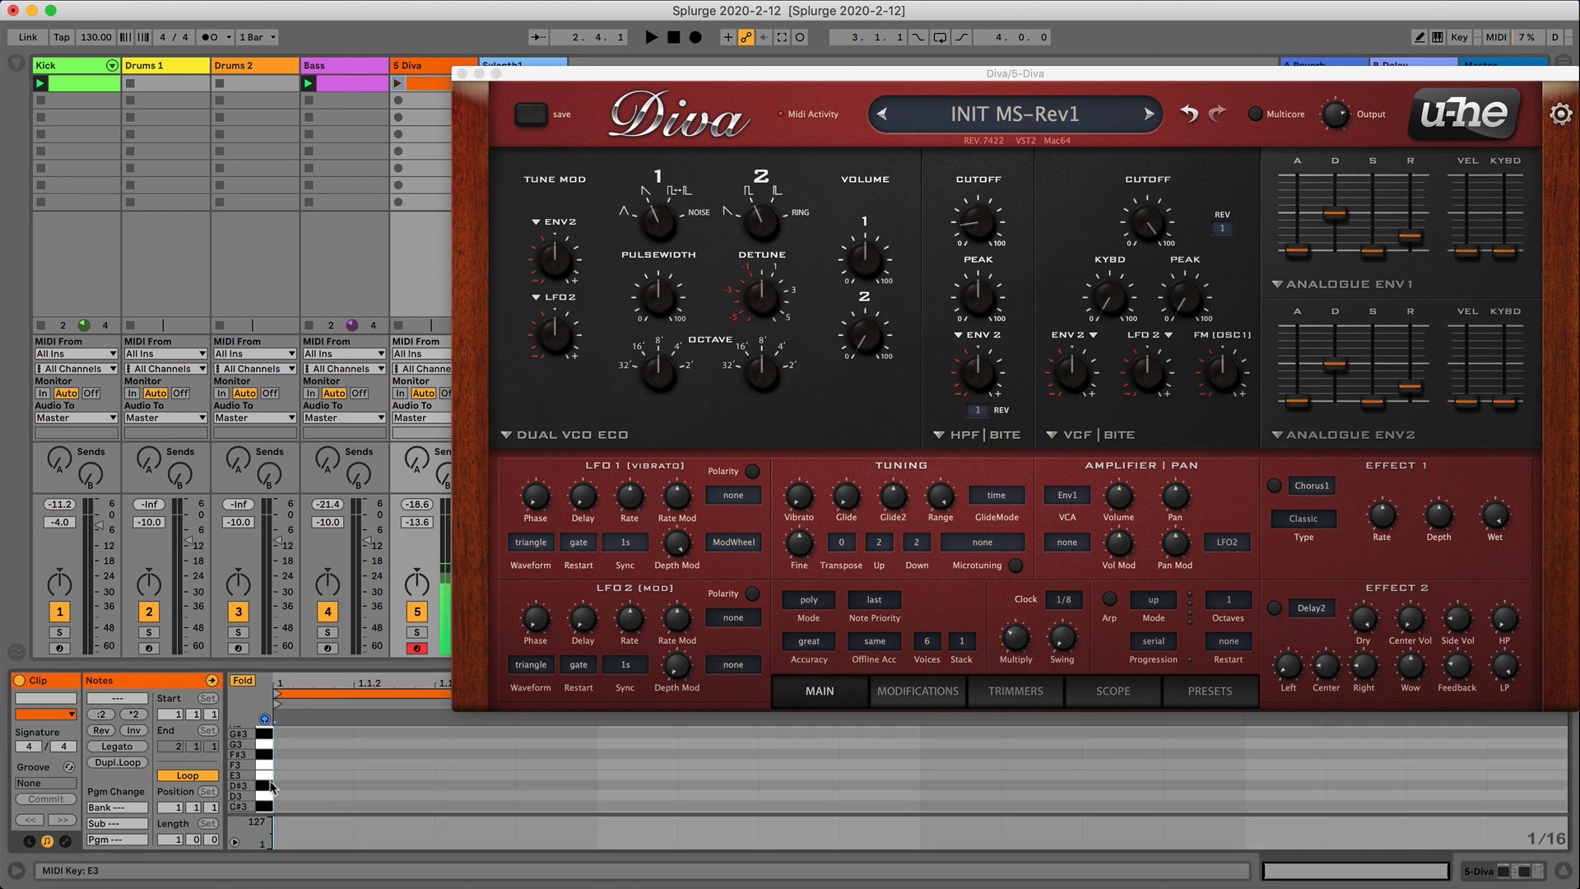
{"action": "double_click", "coordinate": [300, 787]}
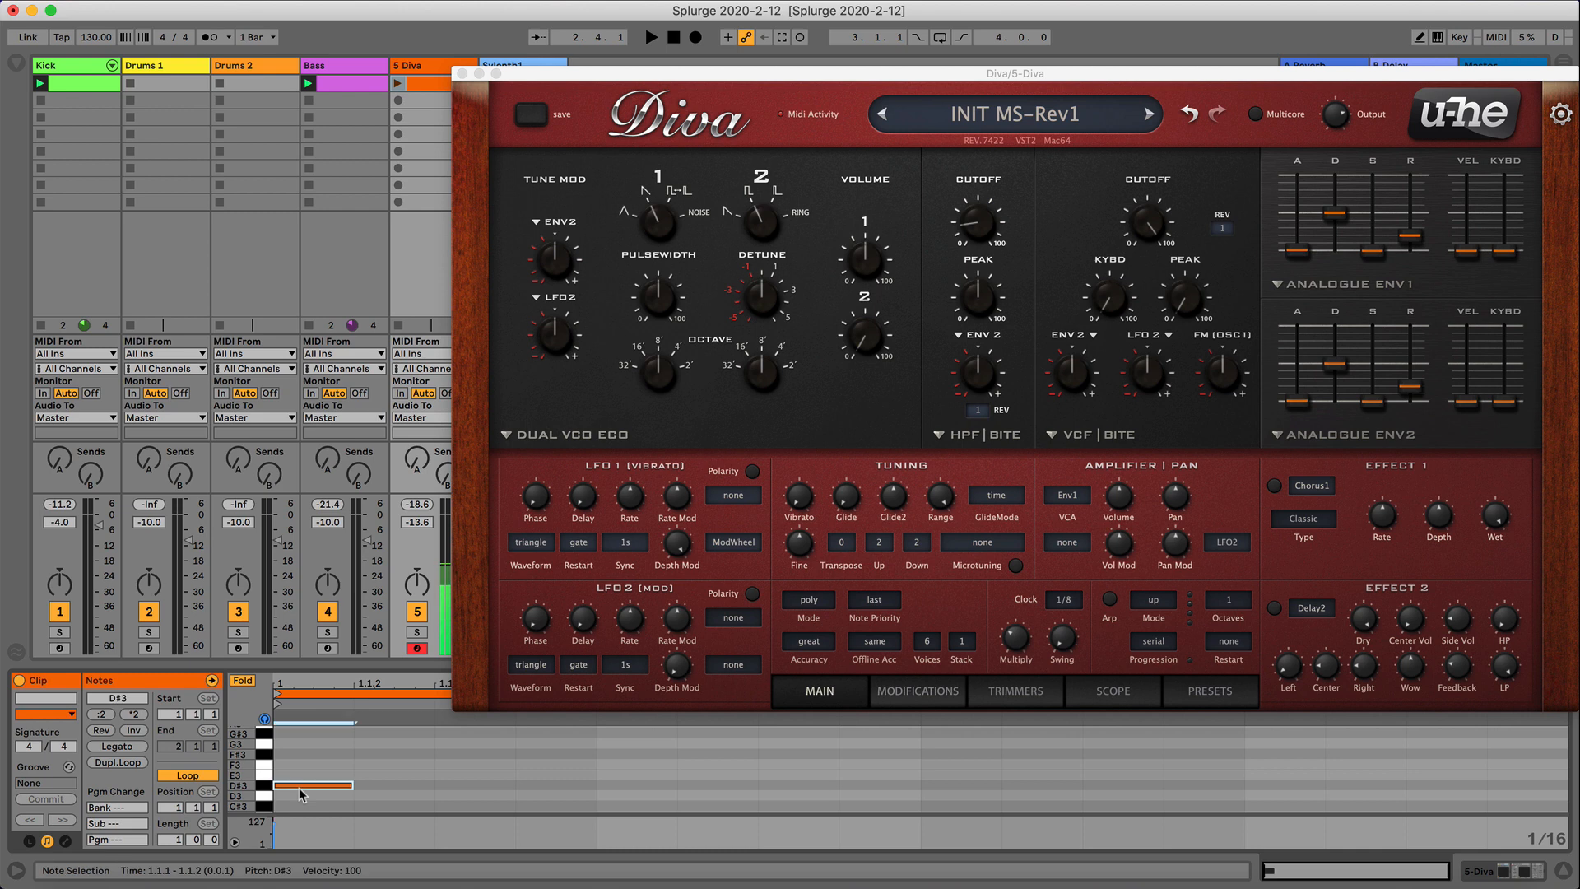
{"action": "key", "text": "b"}
{"action": "left_click", "coordinate": [397, 774]}
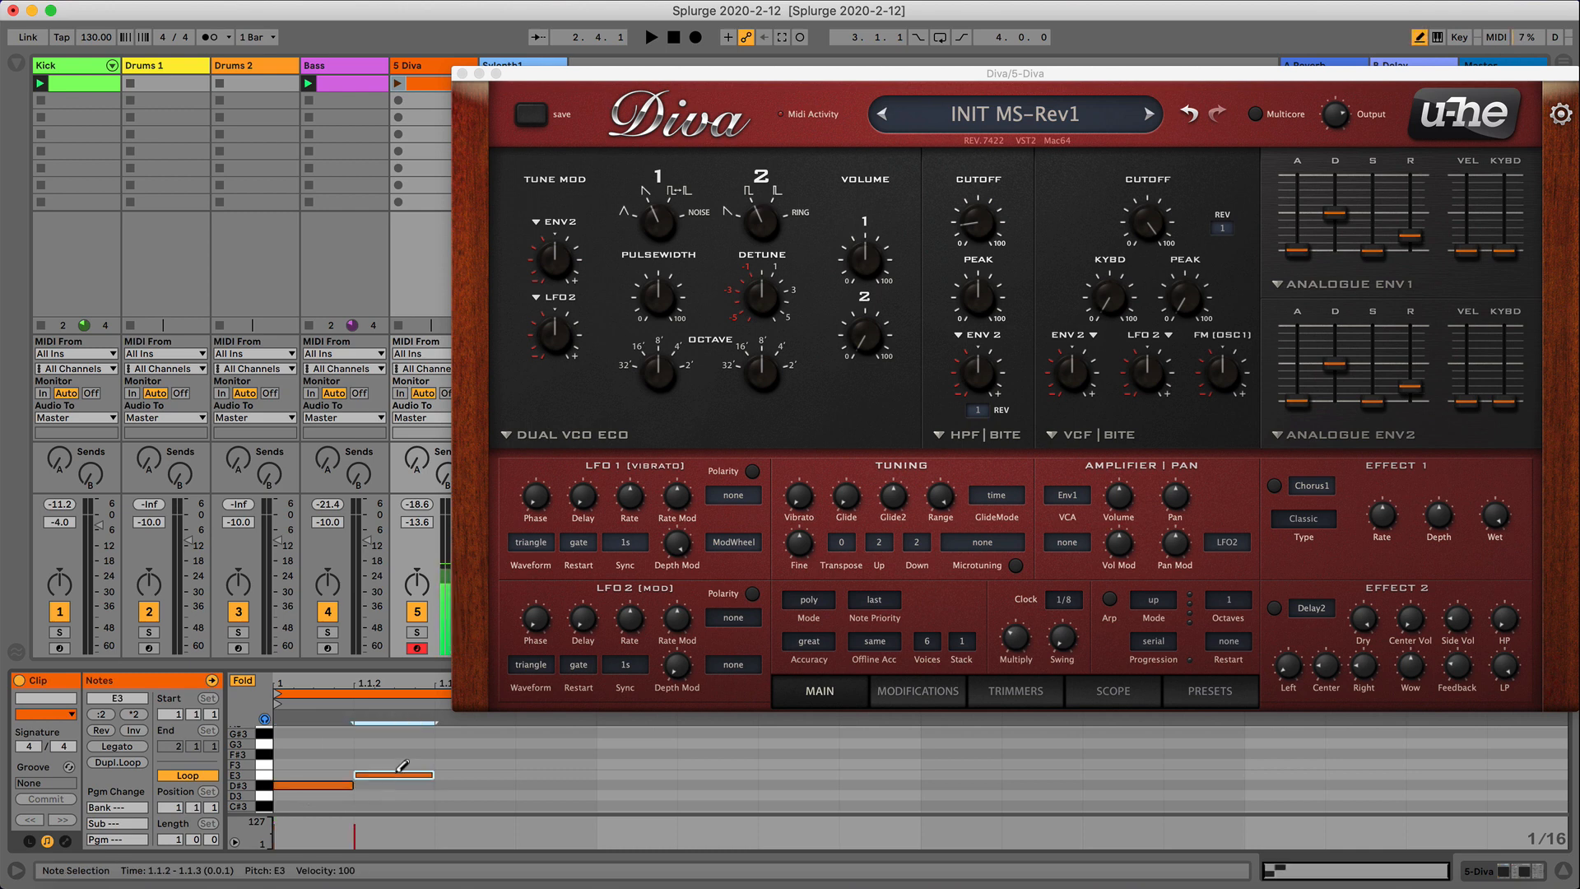
{"action": "left_click", "coordinate": [511, 769]}
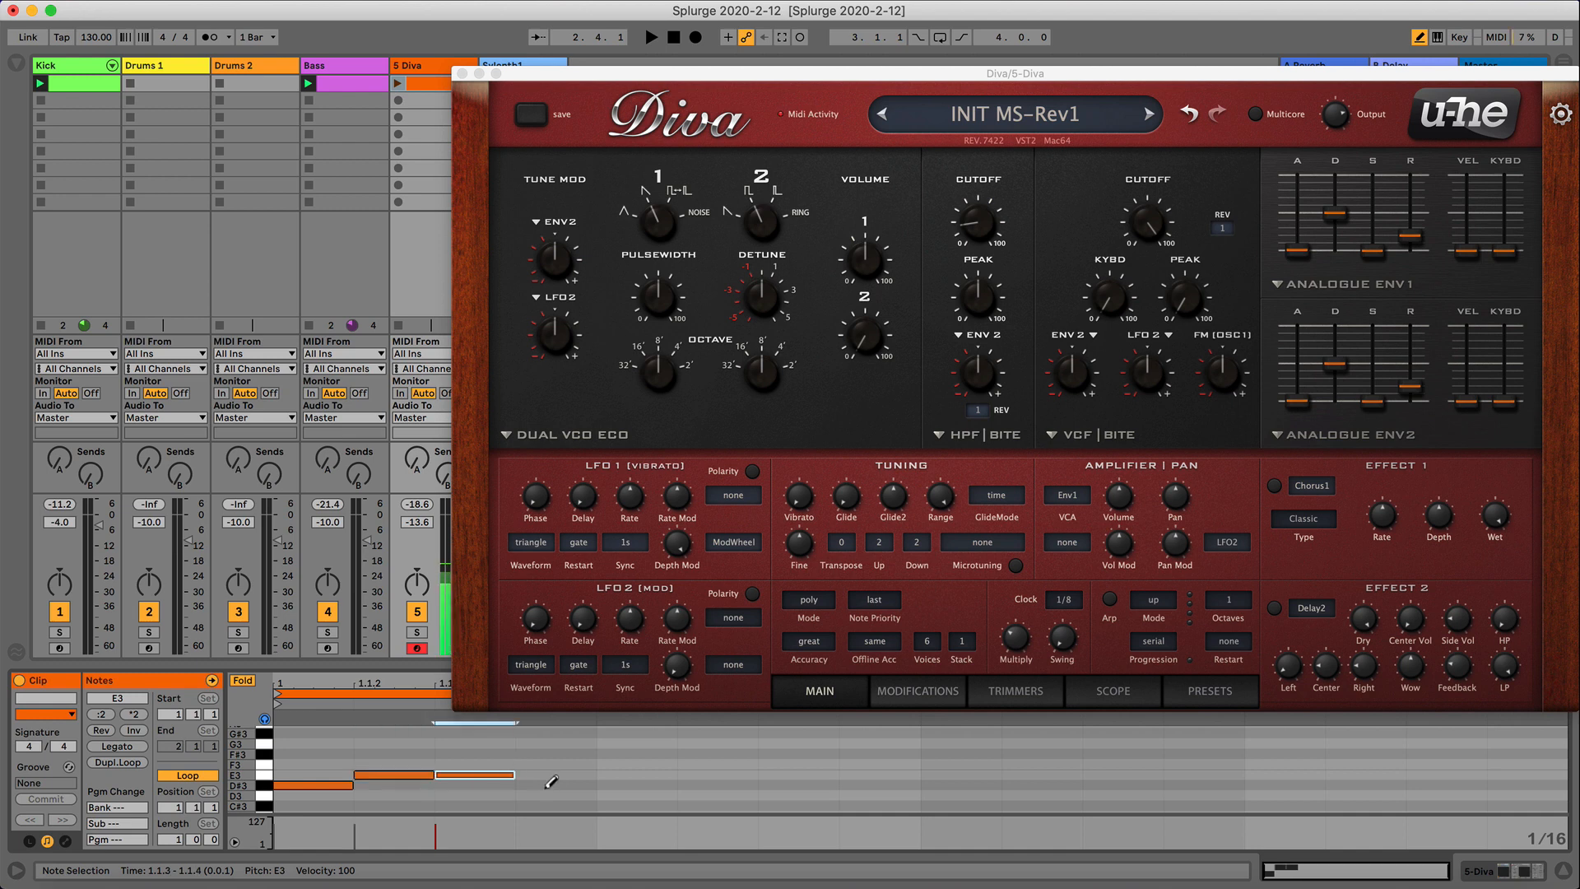
{"action": "left_click", "coordinate": [558, 794]}
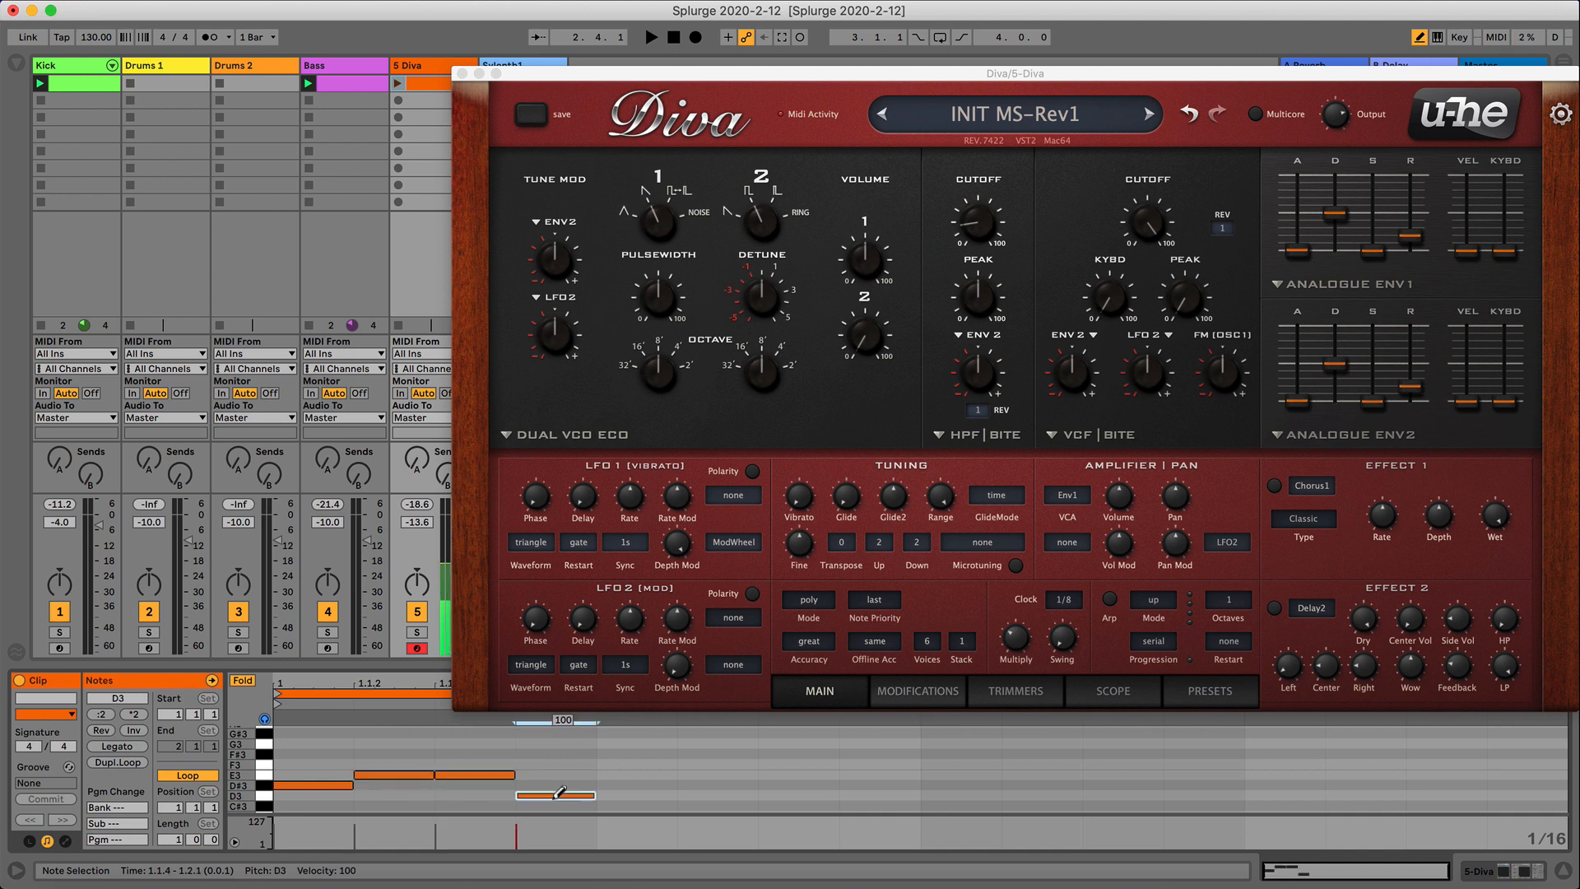
Continue the pattern with sixteenth notes F#3, F3, G3 and D#3 from 1.2.1 to 1.2.4.
{"action": "left_click", "coordinate": [662, 753]}
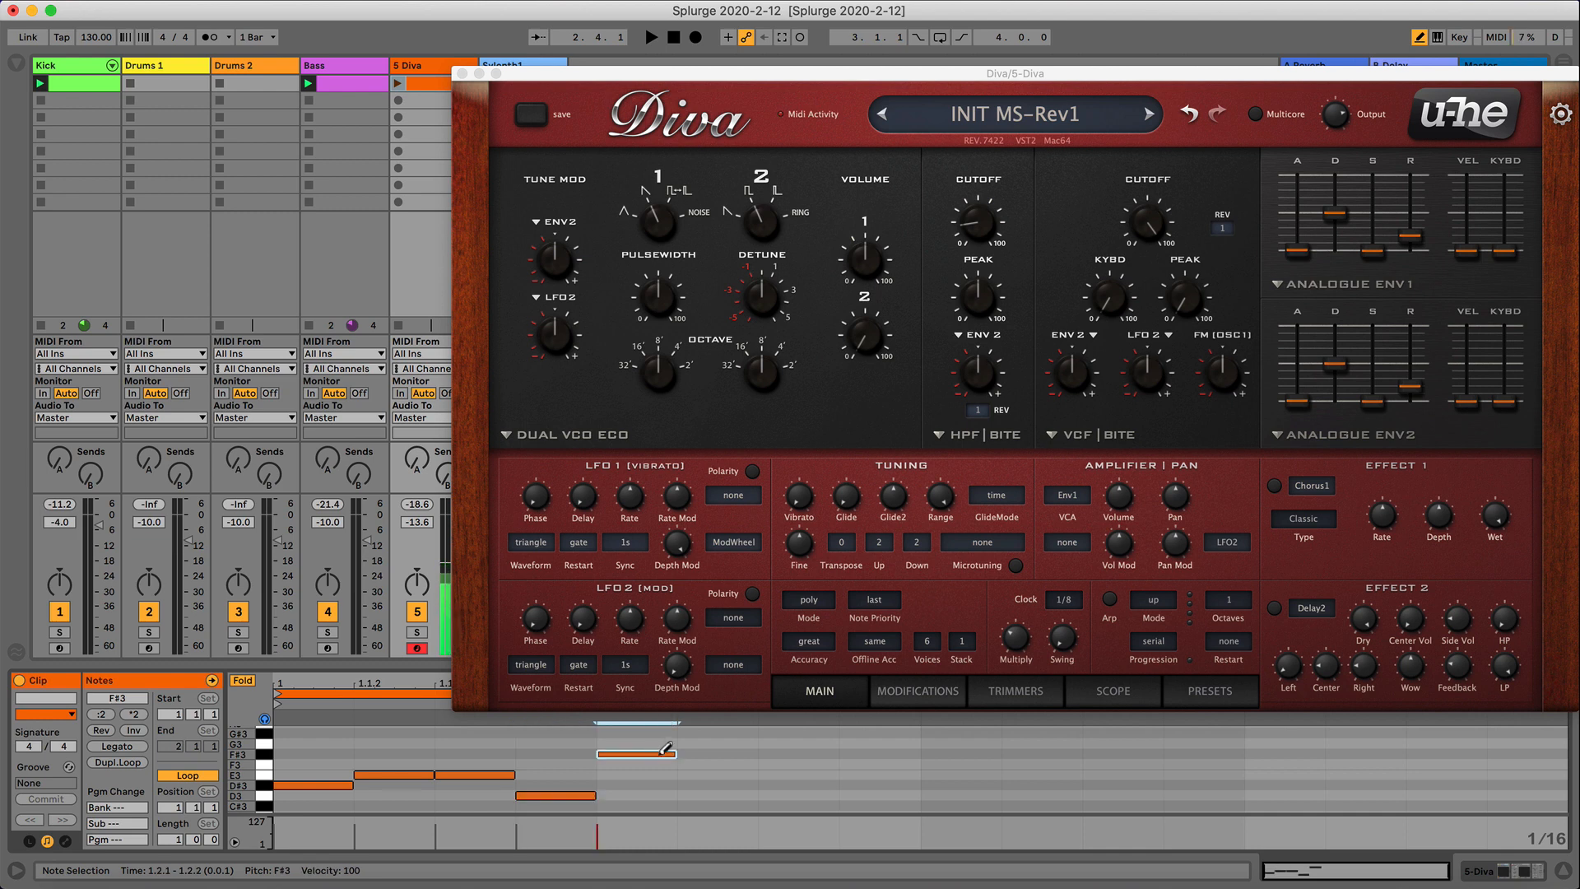
{"action": "left_click", "coordinate": [715, 767]}
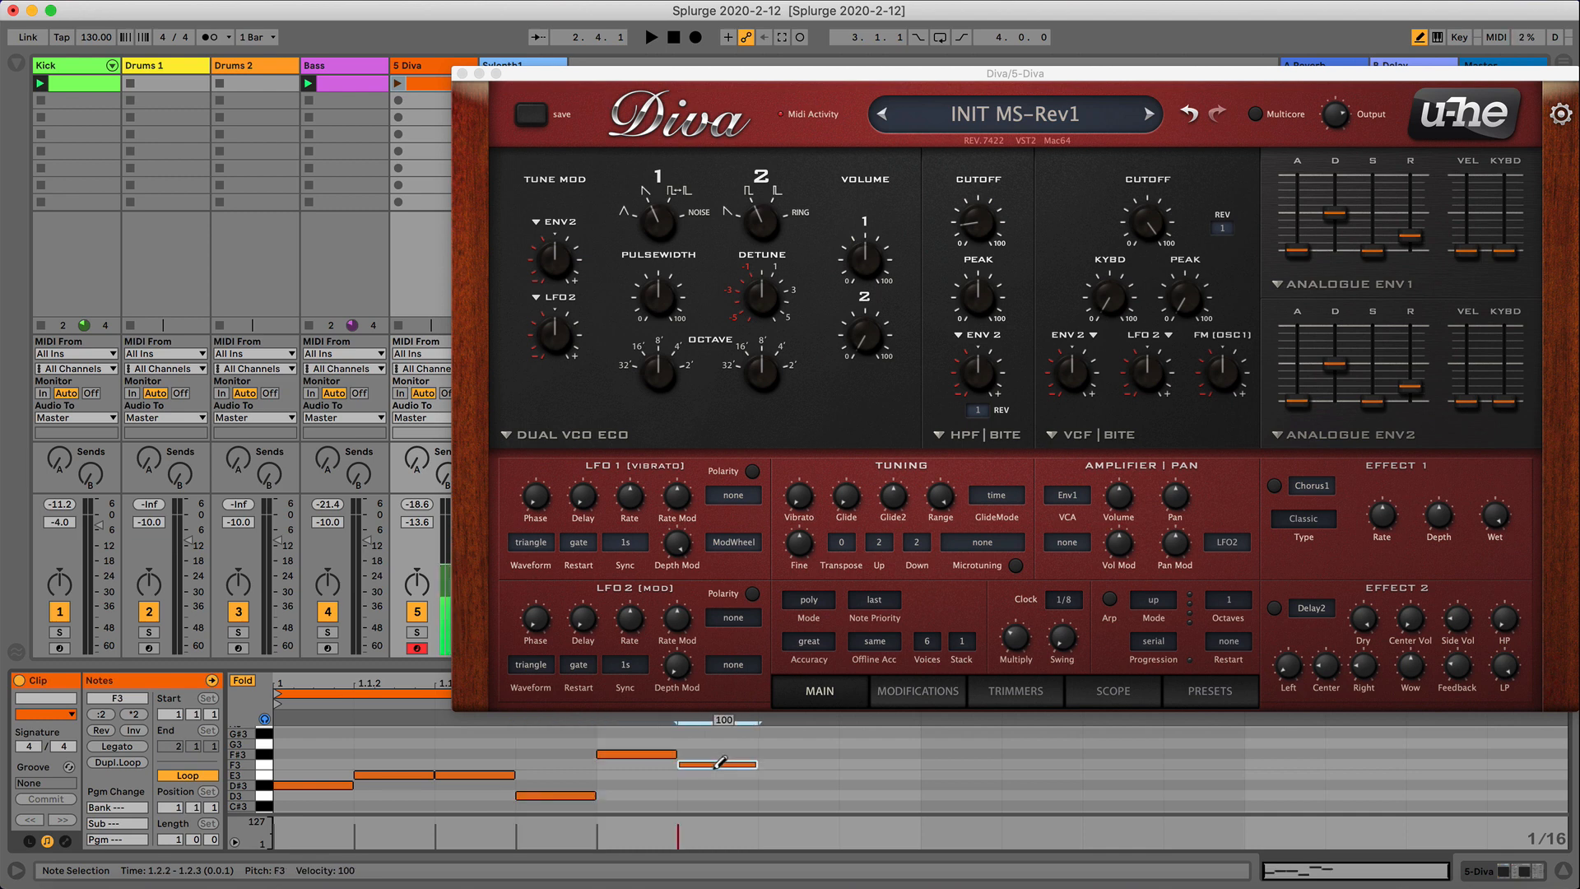
{"action": "left_click", "coordinate": [800, 744]}
{"action": "left_click", "coordinate": [864, 785]}
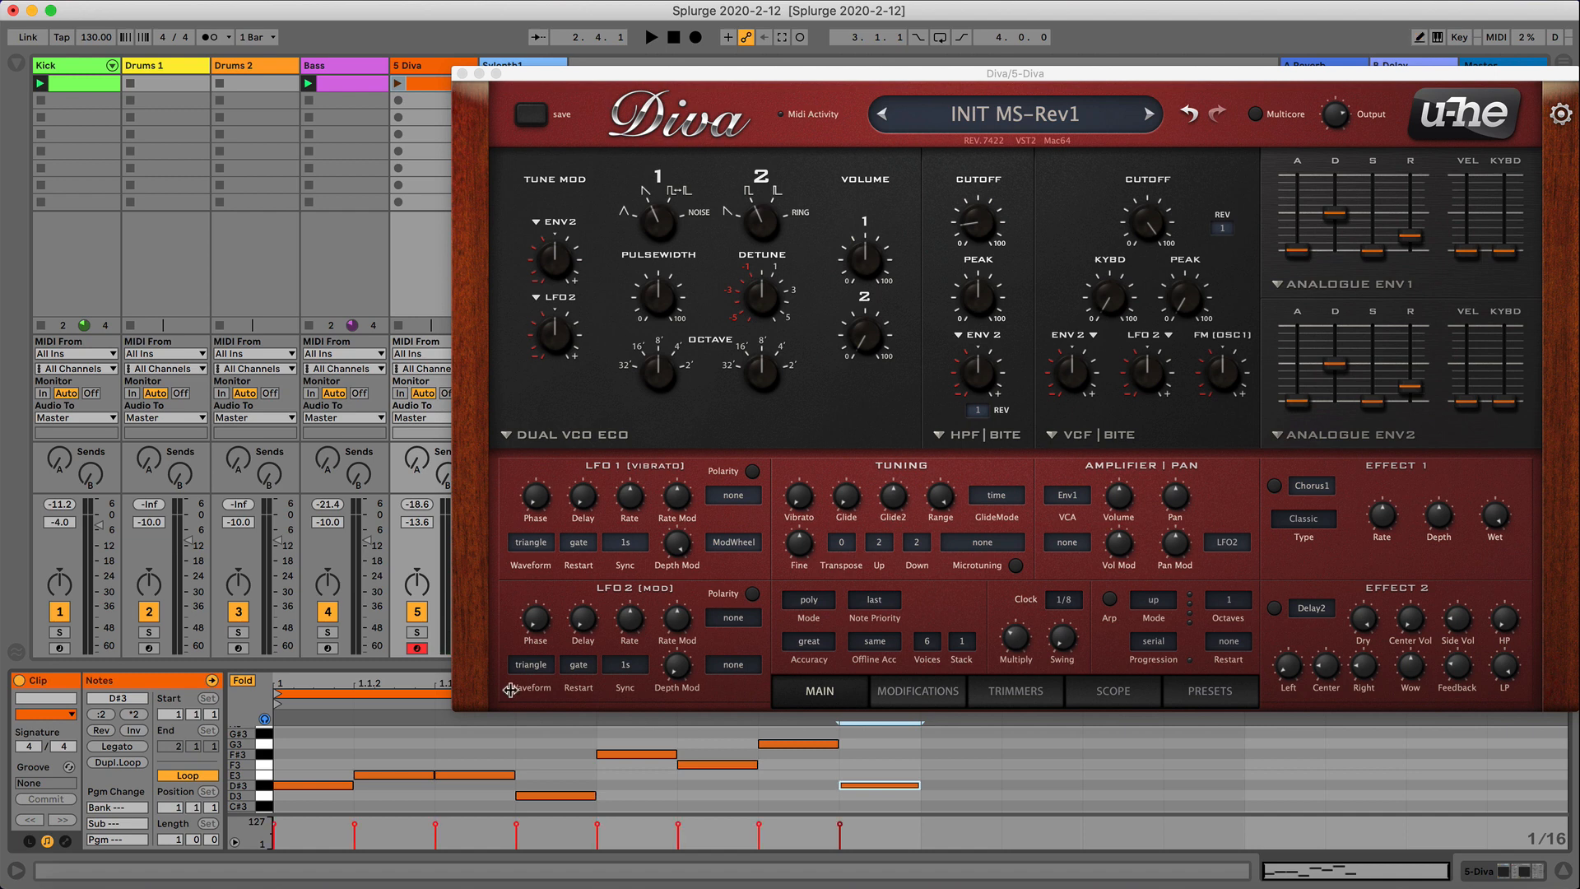
Duplicate the eight-note pattern into the second half of the bar and launch the 5 Diva clip.
{"action": "left_click_drag", "start_coordinate": [294, 743], "coordinate": [847, 848]}
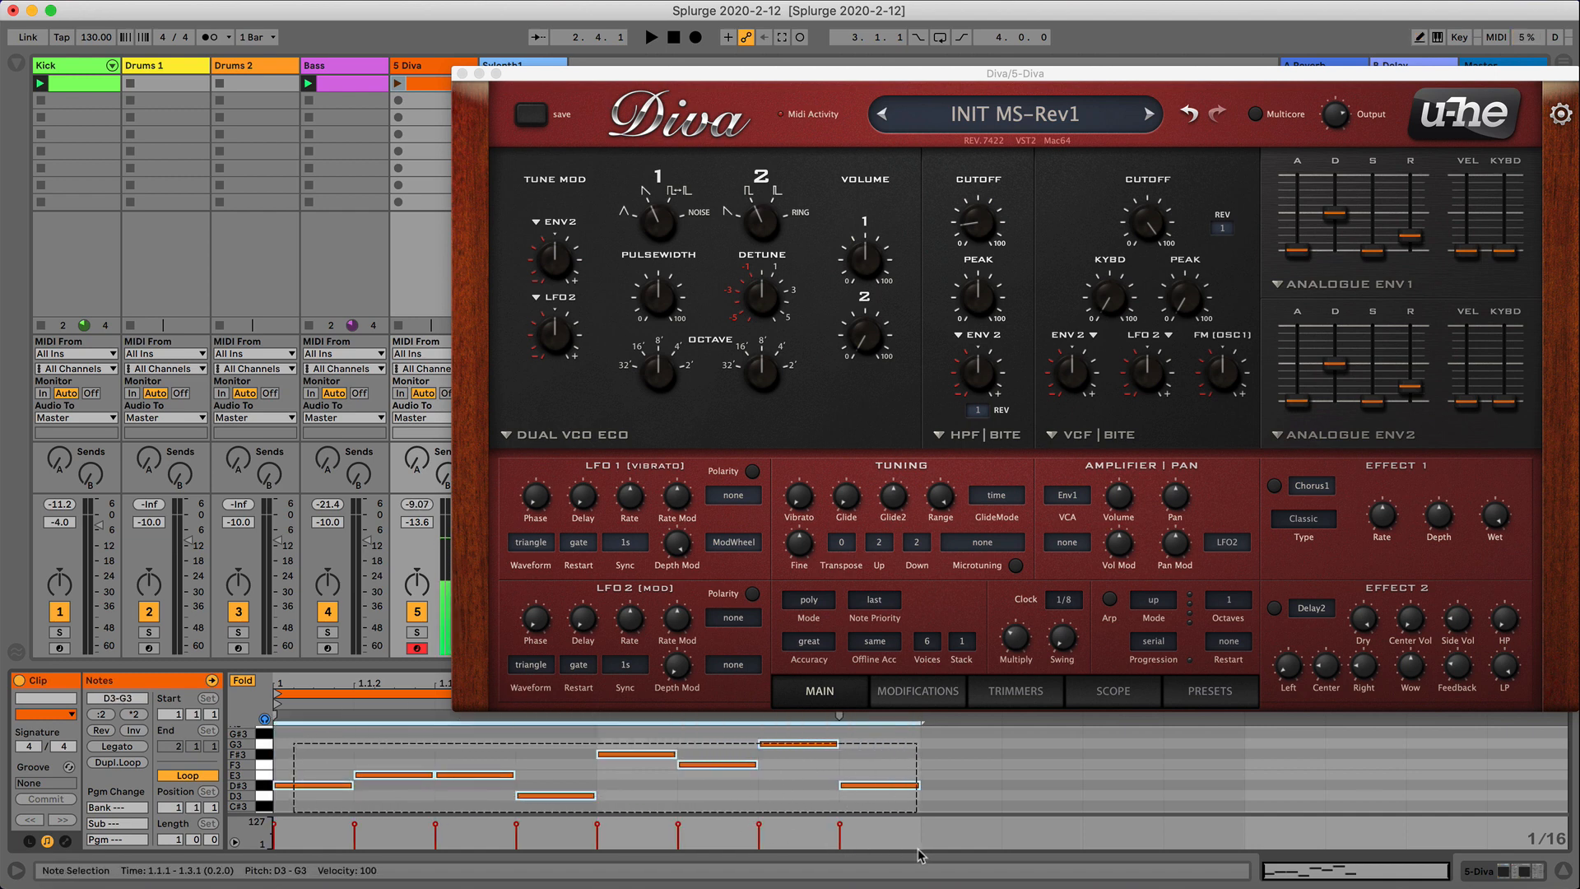
{"action": "key", "text": "ctrl+d"}
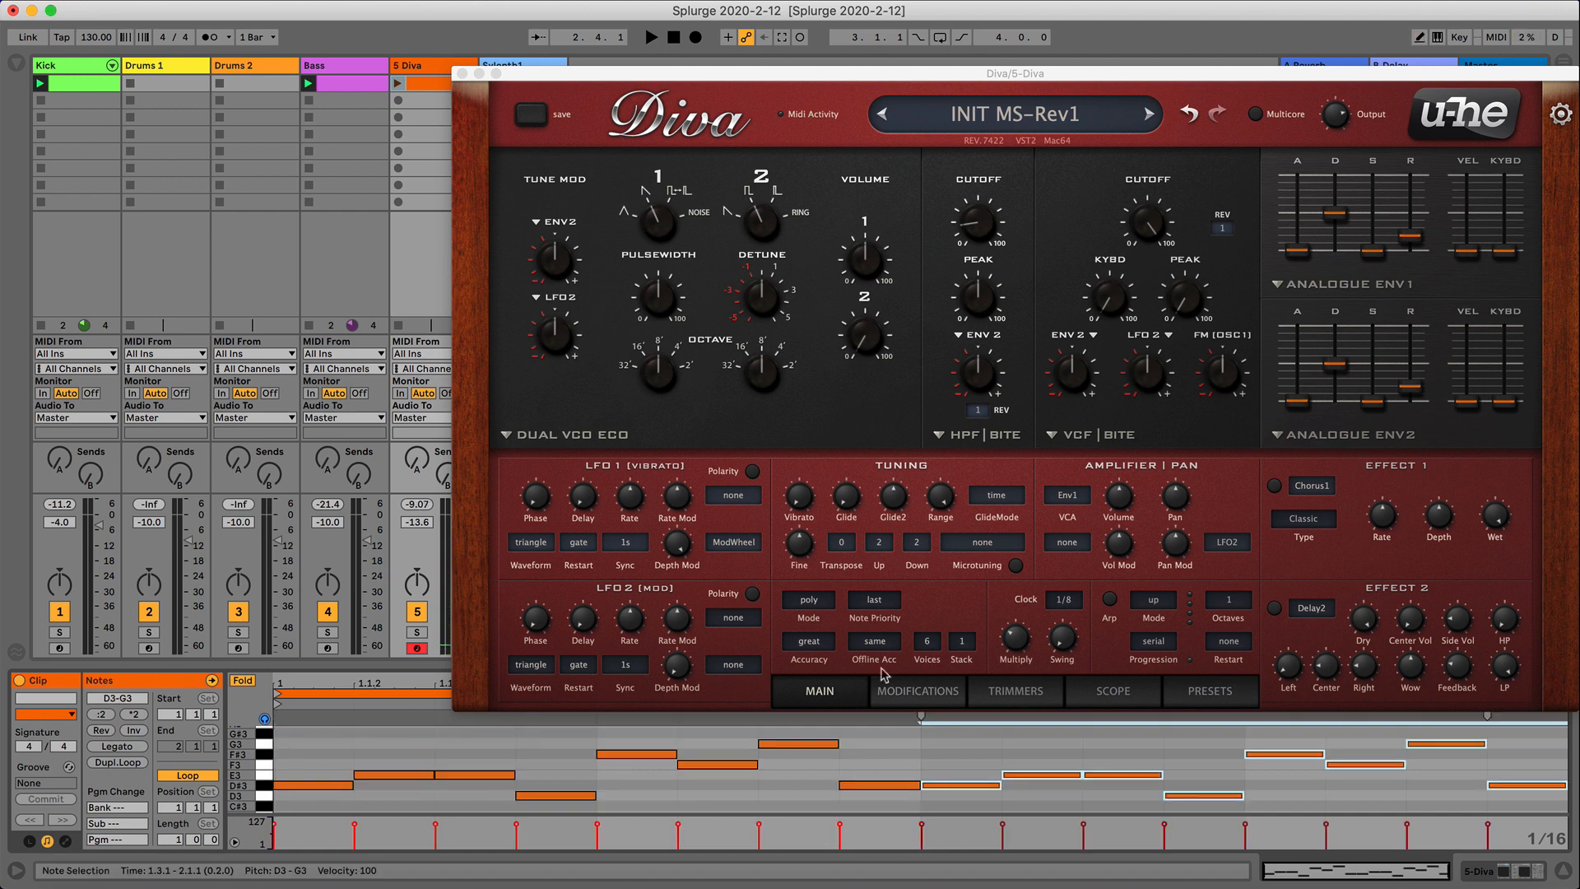
{"action": "left_click_drag", "start_coordinate": [543, 85], "coordinate": [515, 102]}
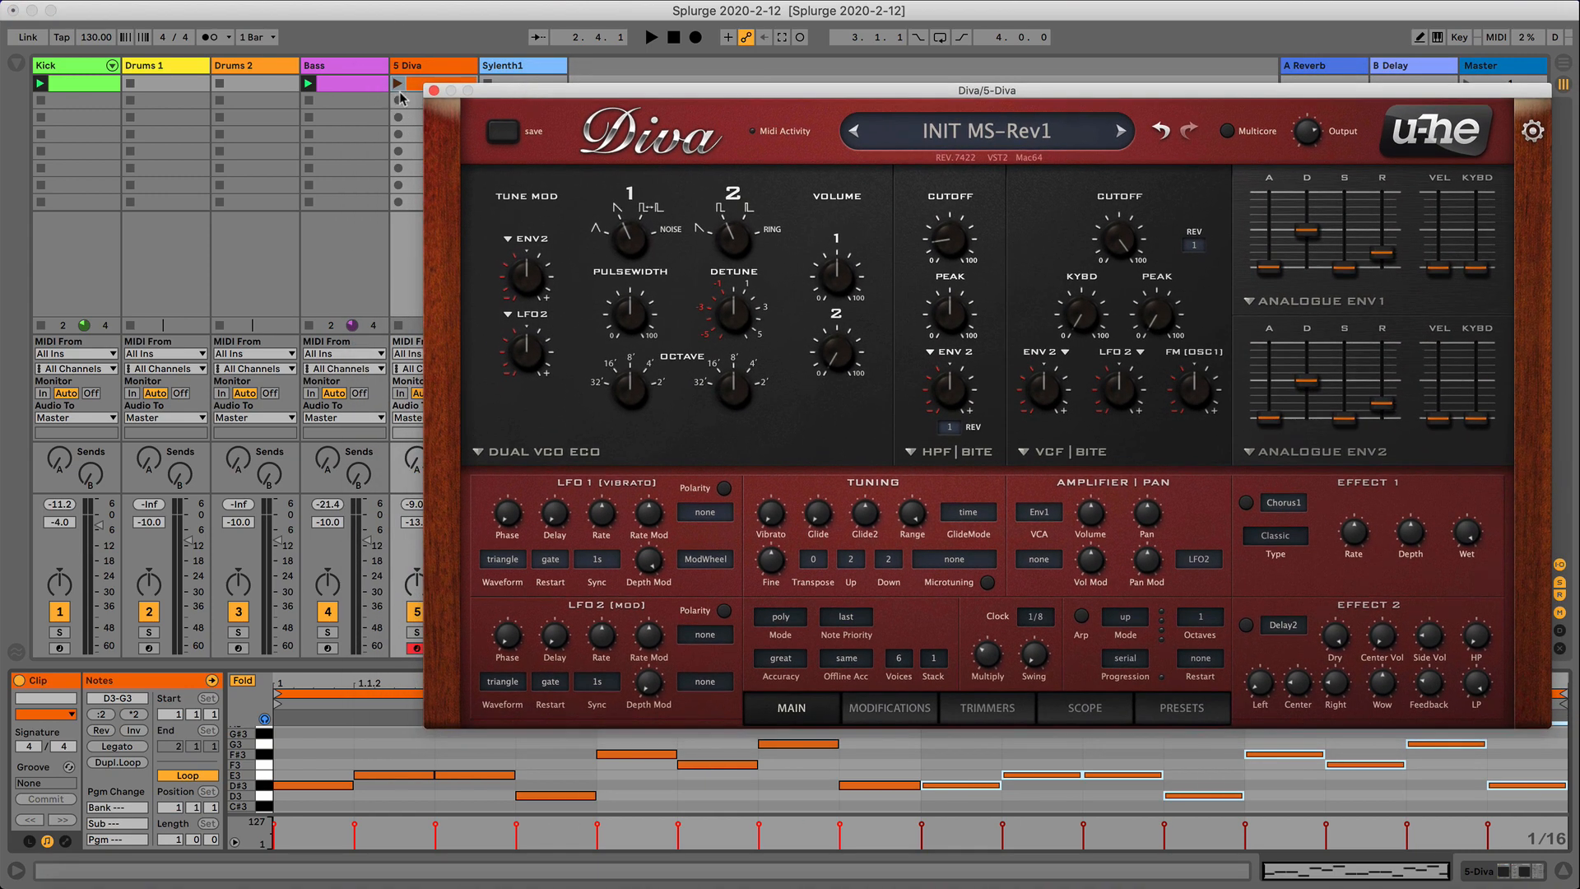
{"action": "left_click", "coordinate": [397, 83]}
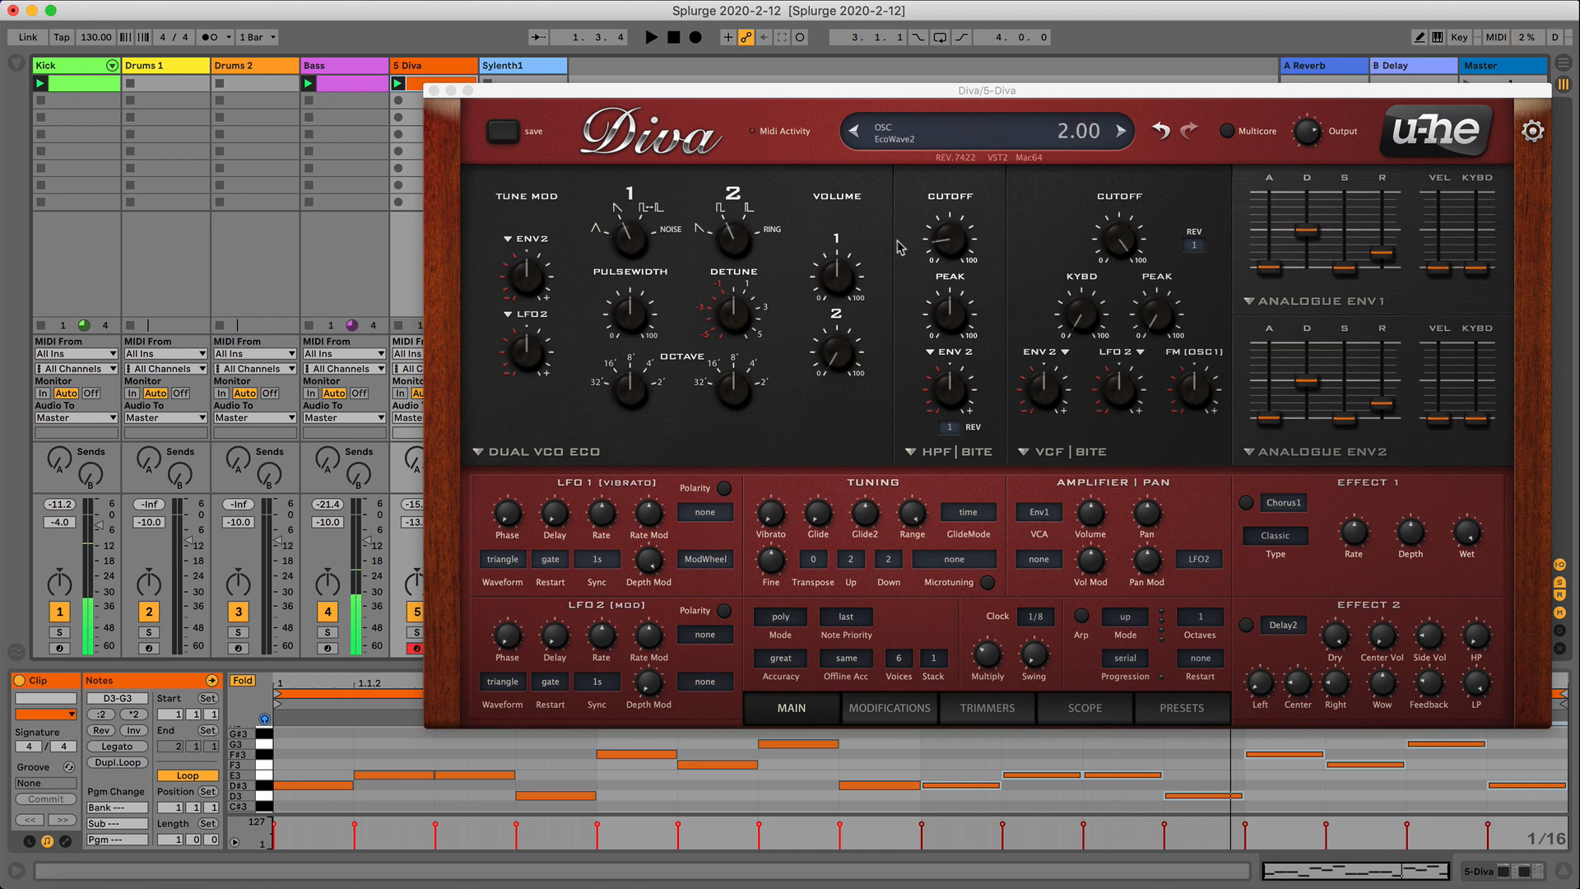
Lower Diva's VCF cutoff, raise its ENV 2 modulation, set the Env2 decay to 26 and listen to the pattern.
{"action": "left_click", "coordinate": [1267, 274]}
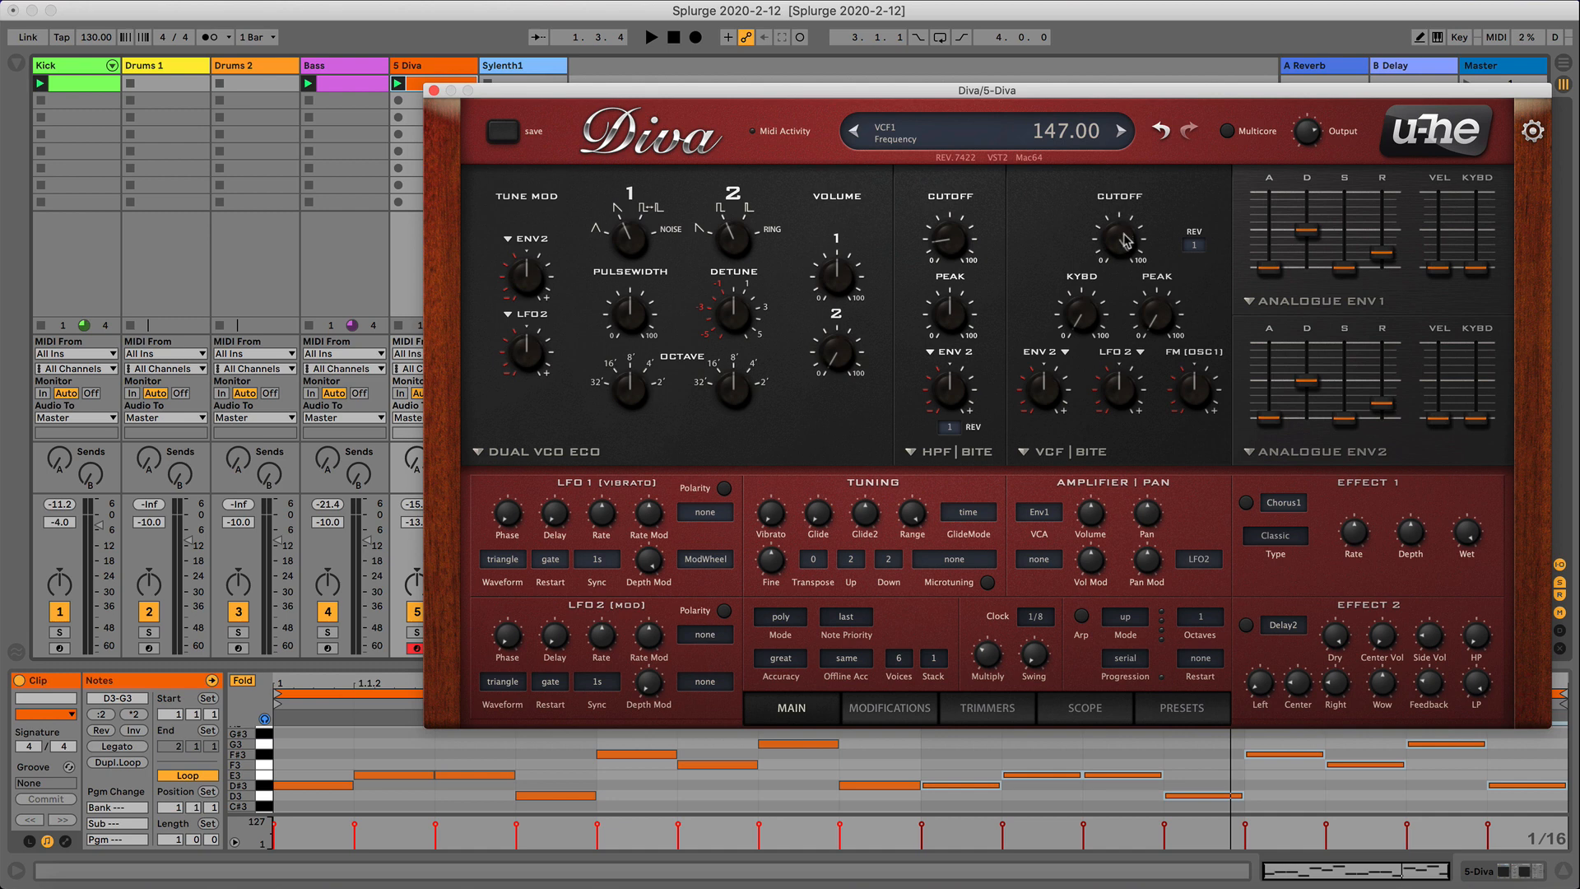
{"action": "left_click_drag", "start_coordinate": [1125, 240], "coordinate": [1105, 297]}
{"action": "left_click_drag", "start_coordinate": [1313, 387], "coordinate": [1311, 412]}
{"action": "key", "text": "space"}
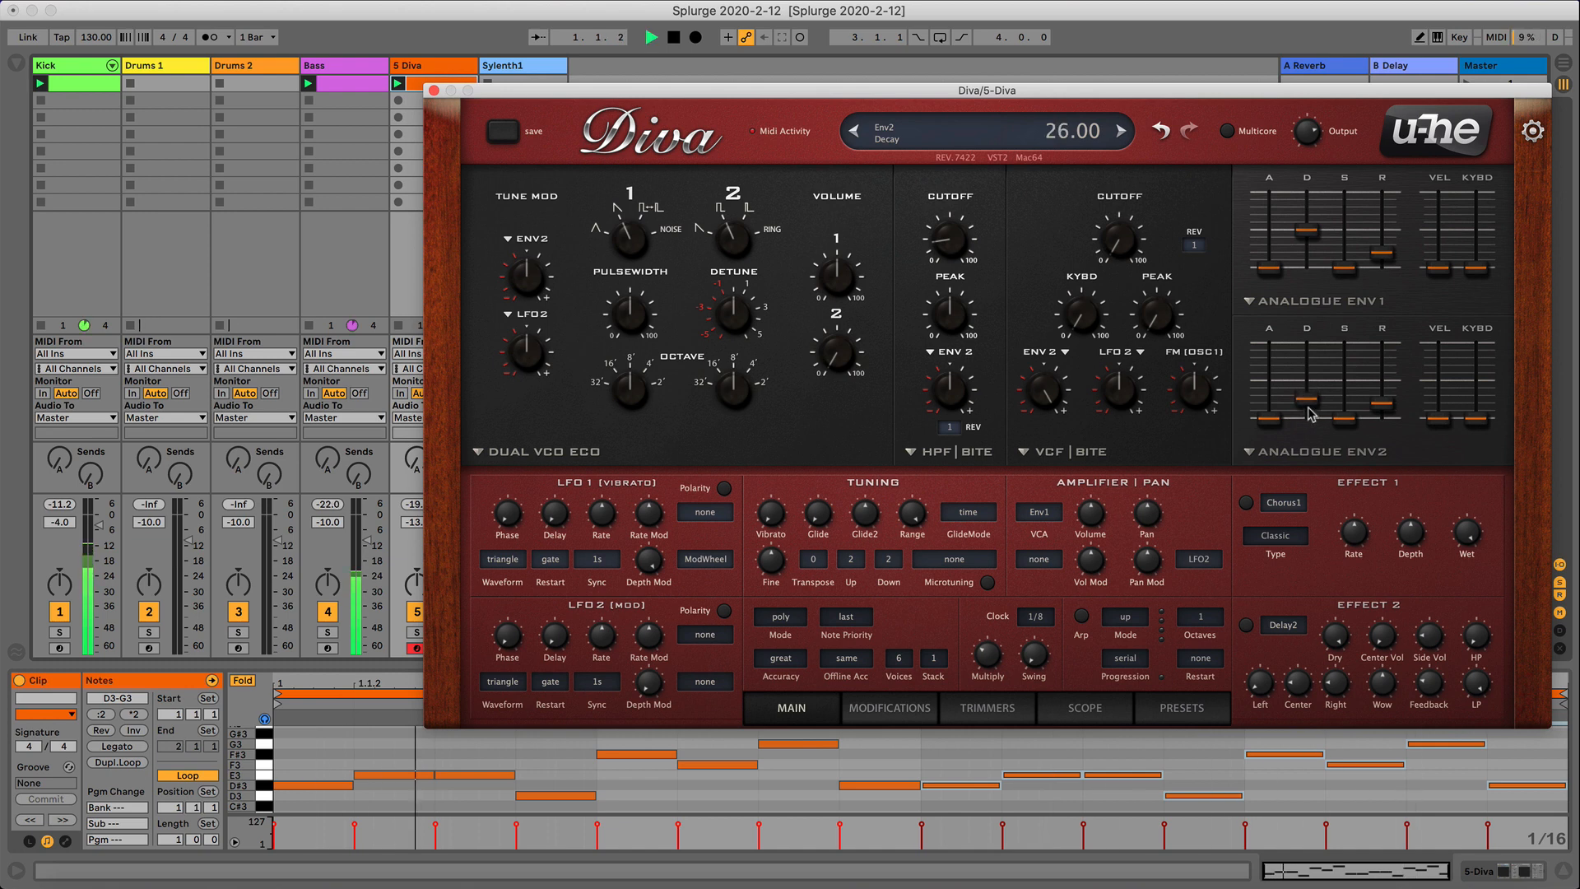
{"action": "key", "text": "space"}
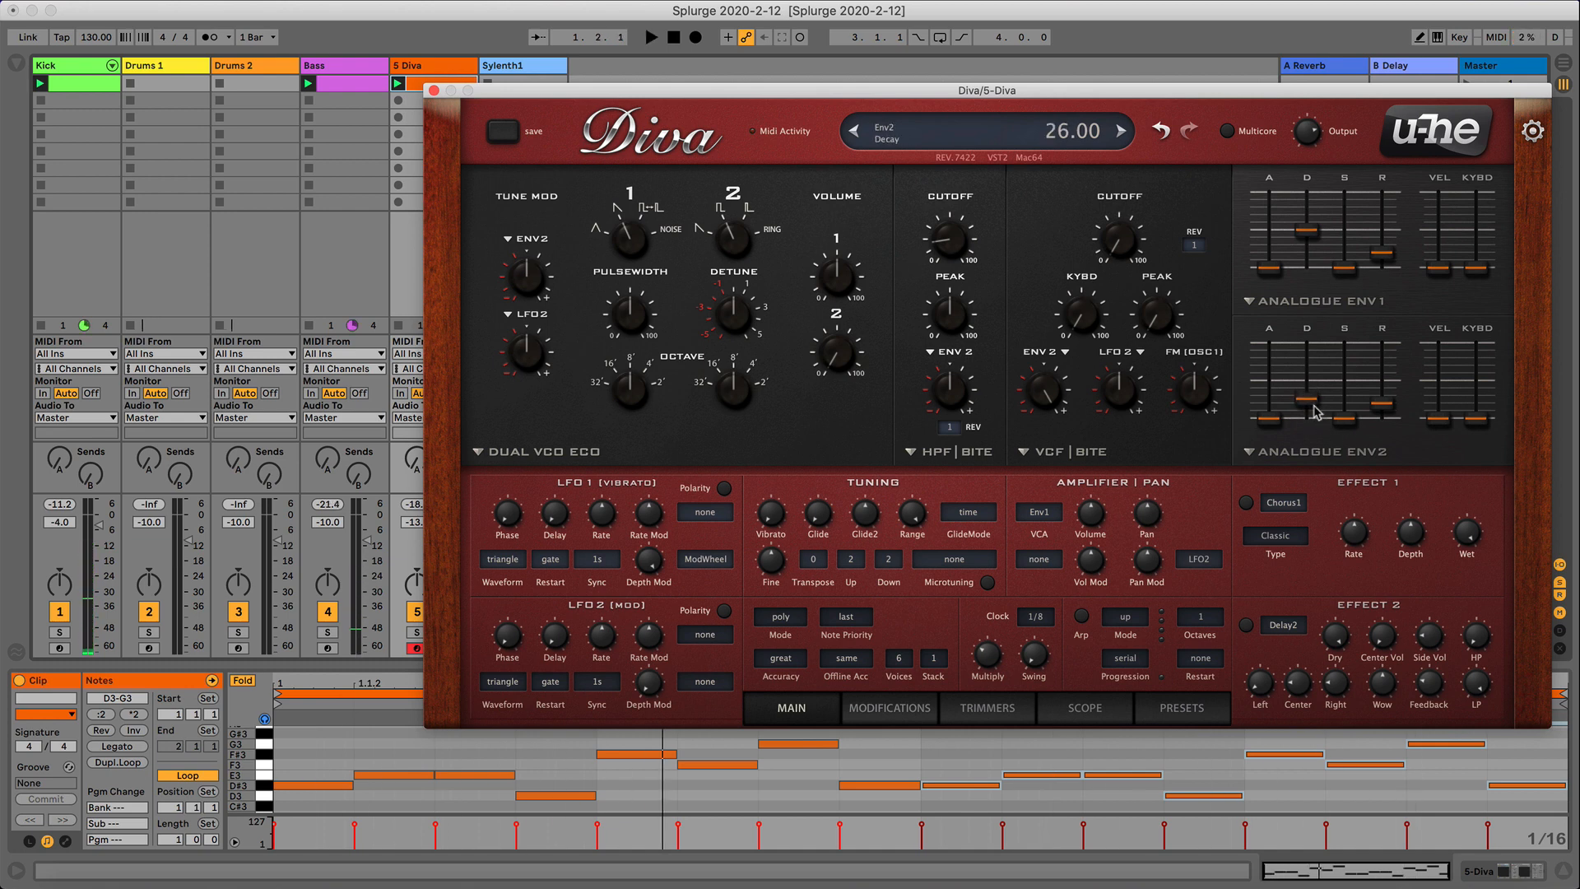
Shorten Diva's Env2 decay slightly and switch oscillator 2's waveform to Ring during playback.
{"action": "key", "text": "space"}
{"action": "left_click_drag", "start_coordinate": [1312, 411], "coordinate": [1313, 412]}
{"action": "key", "text": "space"}
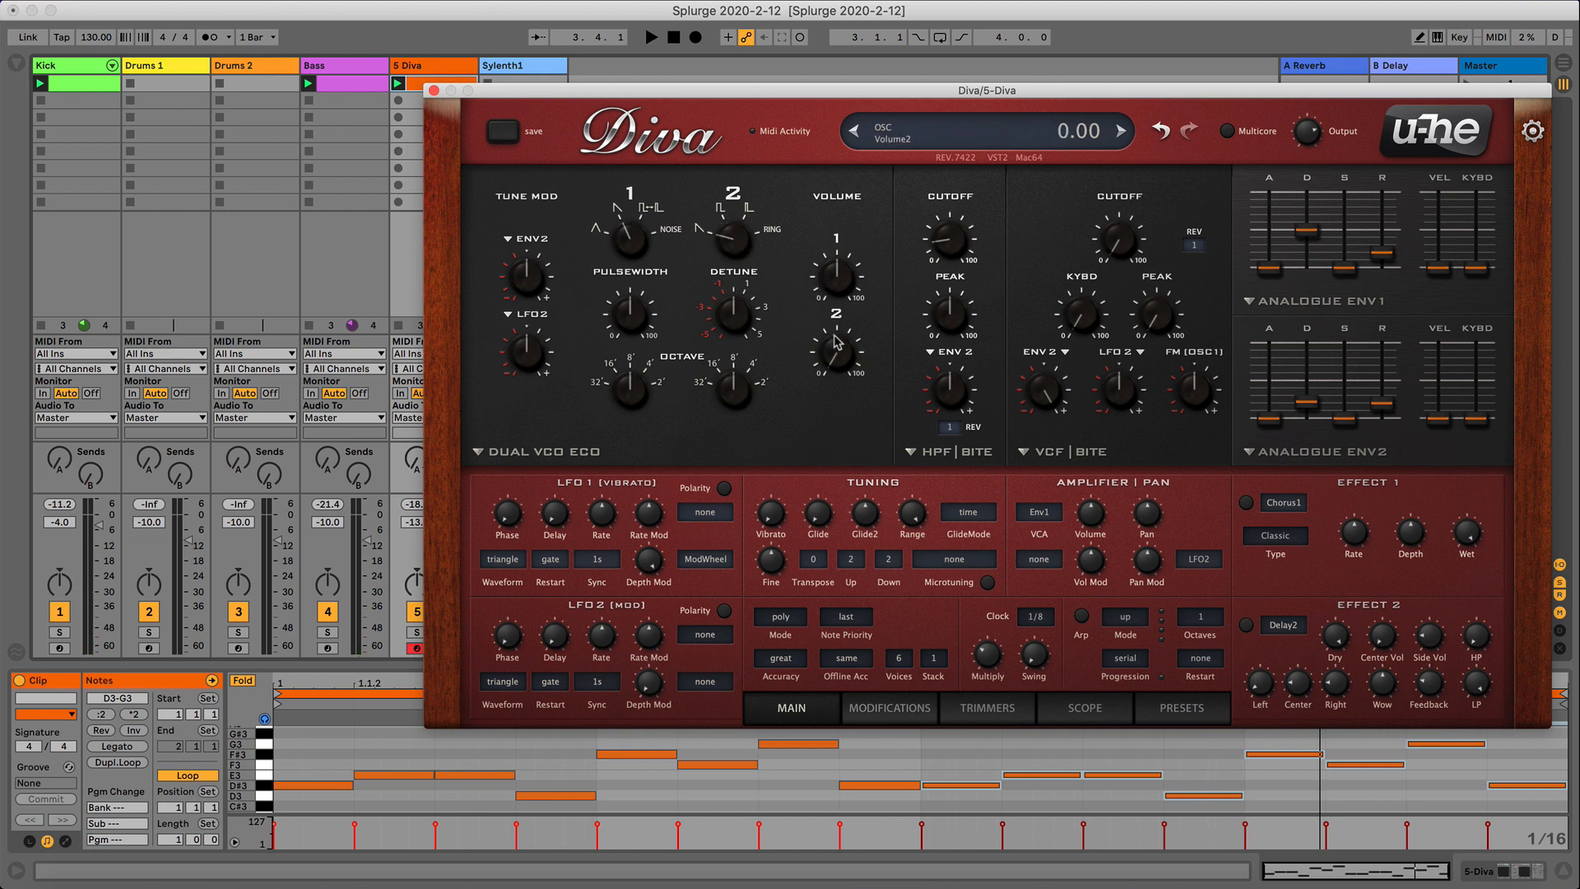
{"action": "key", "text": "space"}
{"action": "left_click_drag", "start_coordinate": [850, 280], "coordinate": [858, 270]}
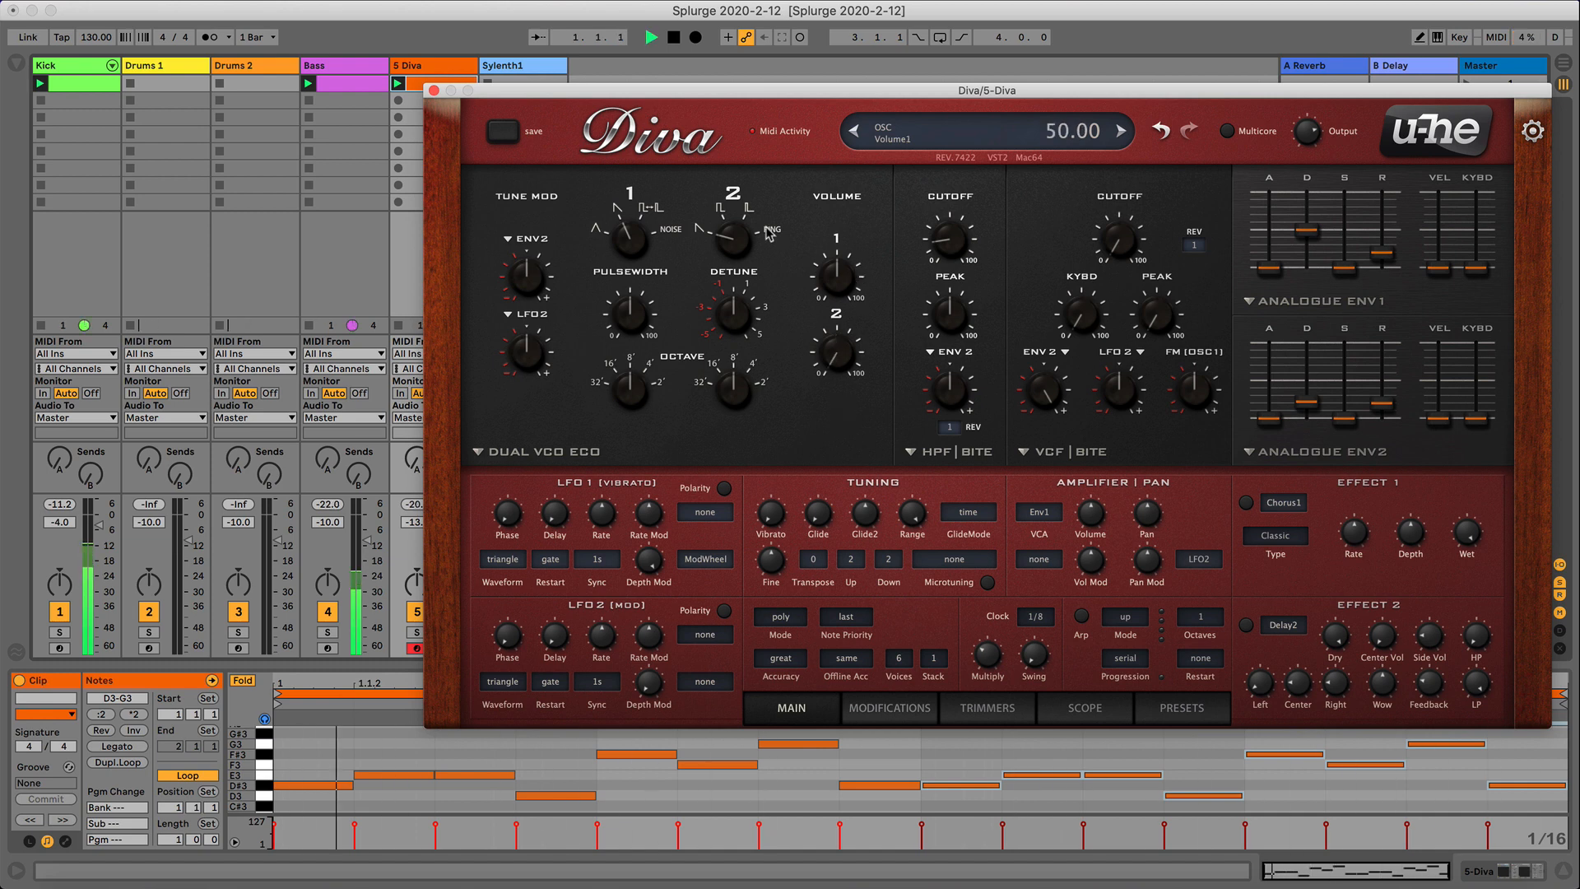
{"action": "key", "text": "space"}
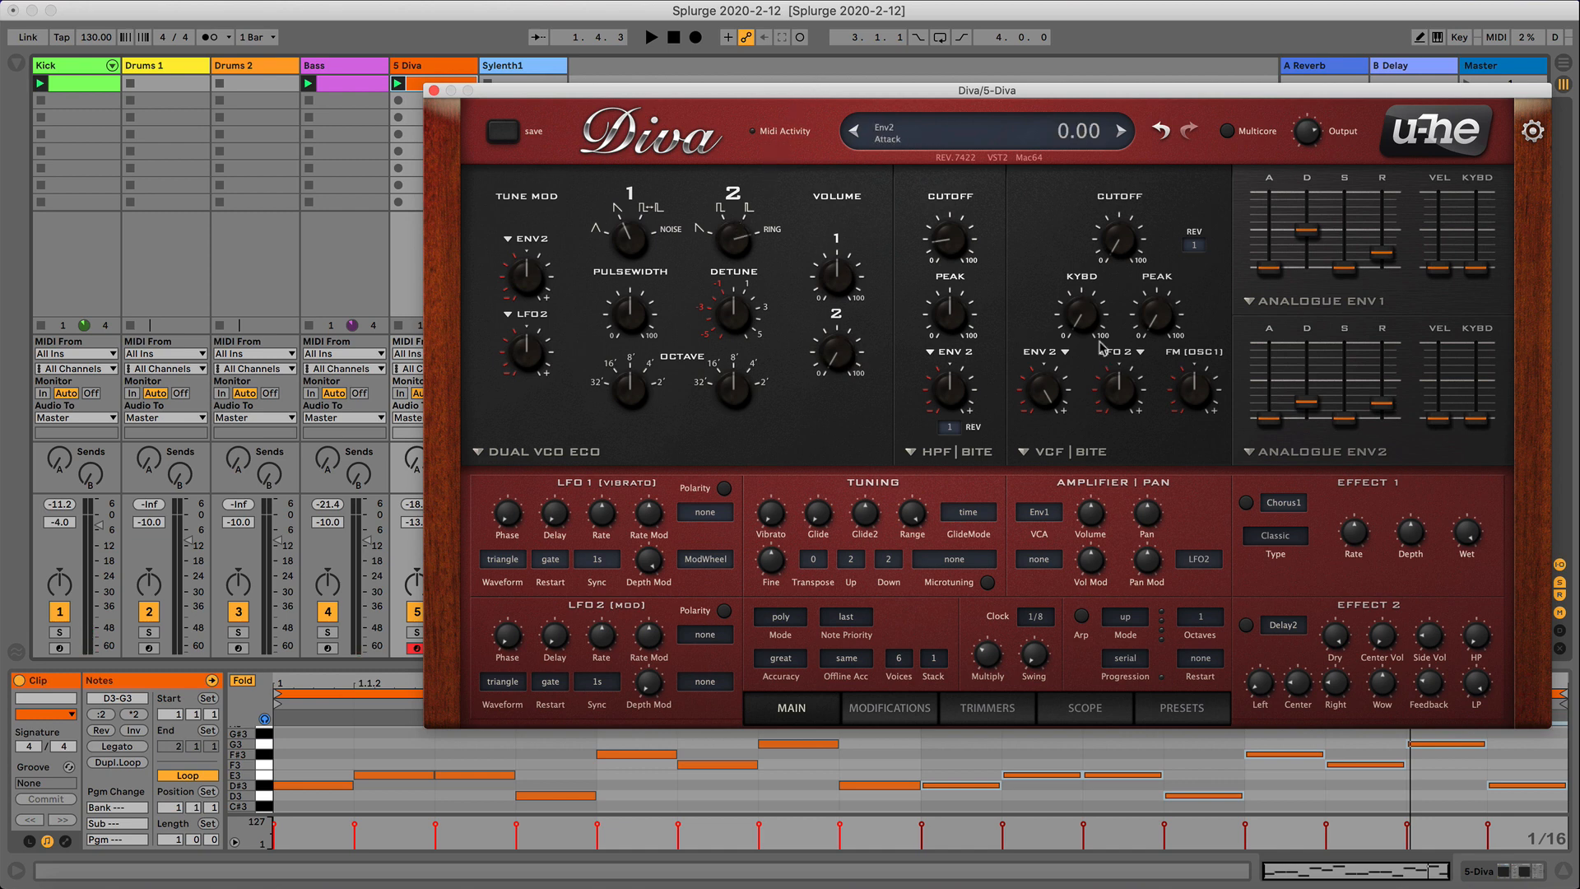
Lengthen Diva's Env2 decay slightly, detune oscillator 2 upward and set its volume to 20.50 during playback.
{"action": "left_click_drag", "start_coordinate": [1308, 410], "coordinate": [1310, 402]}
{"action": "key", "text": "space"}
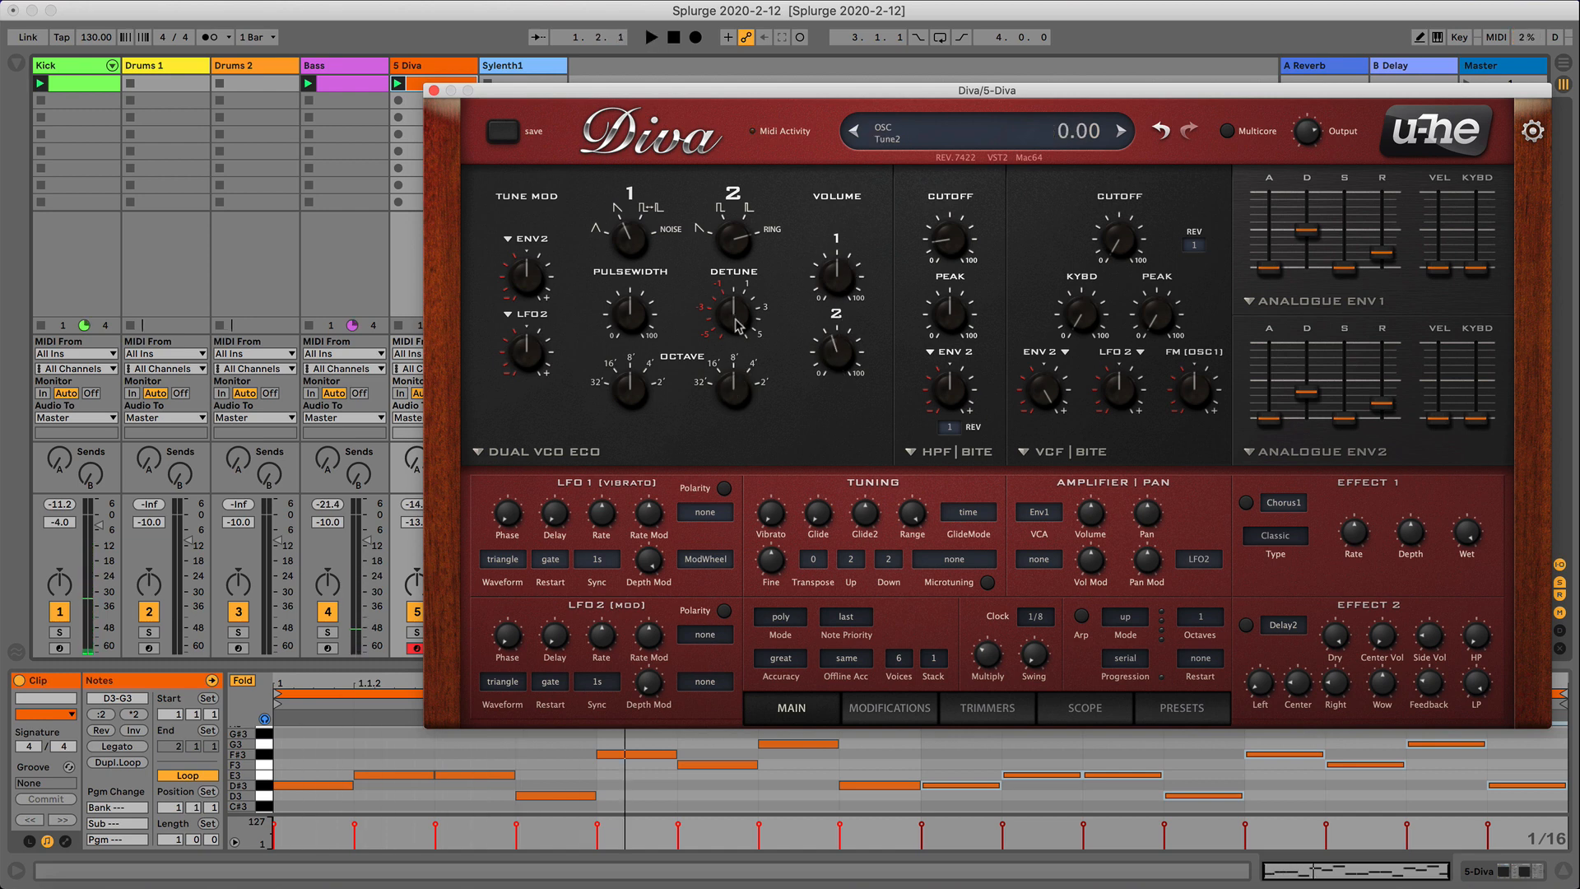
{"action": "scroll", "coordinate": [735, 320], "scroll_direction": "up", "scroll_amount": 10}
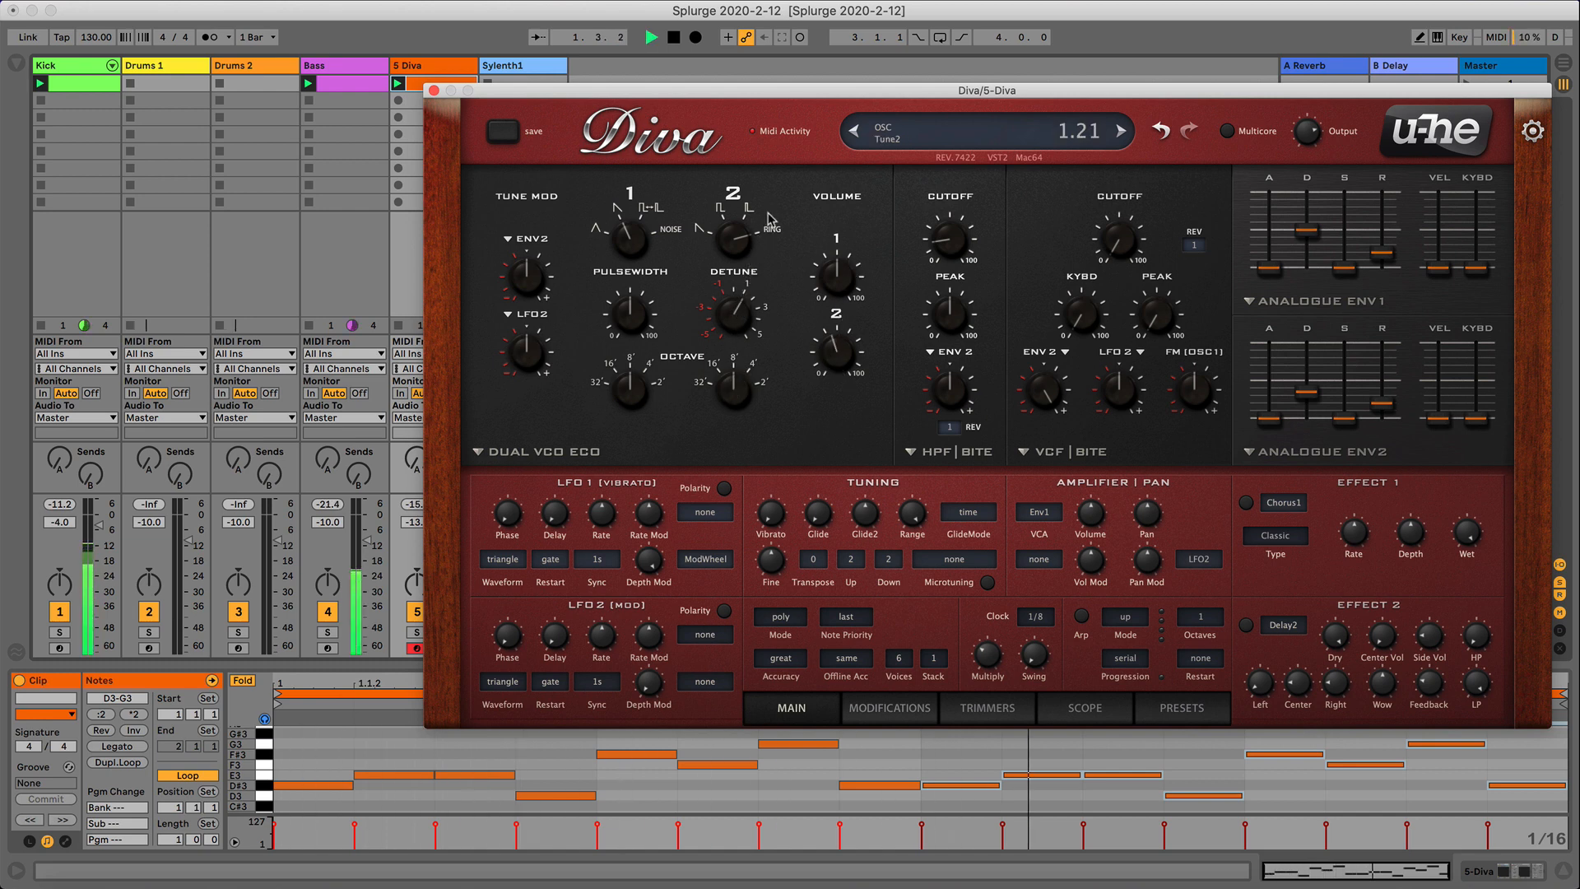
{"action": "mouse_move", "coordinate": [731, 329]}
{"action": "left_mouse_down"}
{"action": "mouse_move", "coordinate": [761, 227]}
{"action": "mouse_move", "coordinate": [765, 330]}
{"action": "mouse_move", "coordinate": [834, 366]}
{"action": "mouse_move", "coordinate": [836, 412]}
{"action": "mouse_move", "coordinate": [739, 333]}
{"action": "mouse_move", "coordinate": [743, 260]}
{"action": "mouse_move", "coordinate": [738, 362]}
{"action": "mouse_move", "coordinate": [738, 329]}
{"action": "left_mouse_up"}
{"action": "mouse_move", "coordinate": [835, 353]}
{"action": "left_mouse_down"}
{"action": "mouse_move", "coordinate": [839, 387]}
{"action": "mouse_move", "coordinate": [837, 366]}
{"action": "left_mouse_up"}
{"action": "key", "text": "space"}
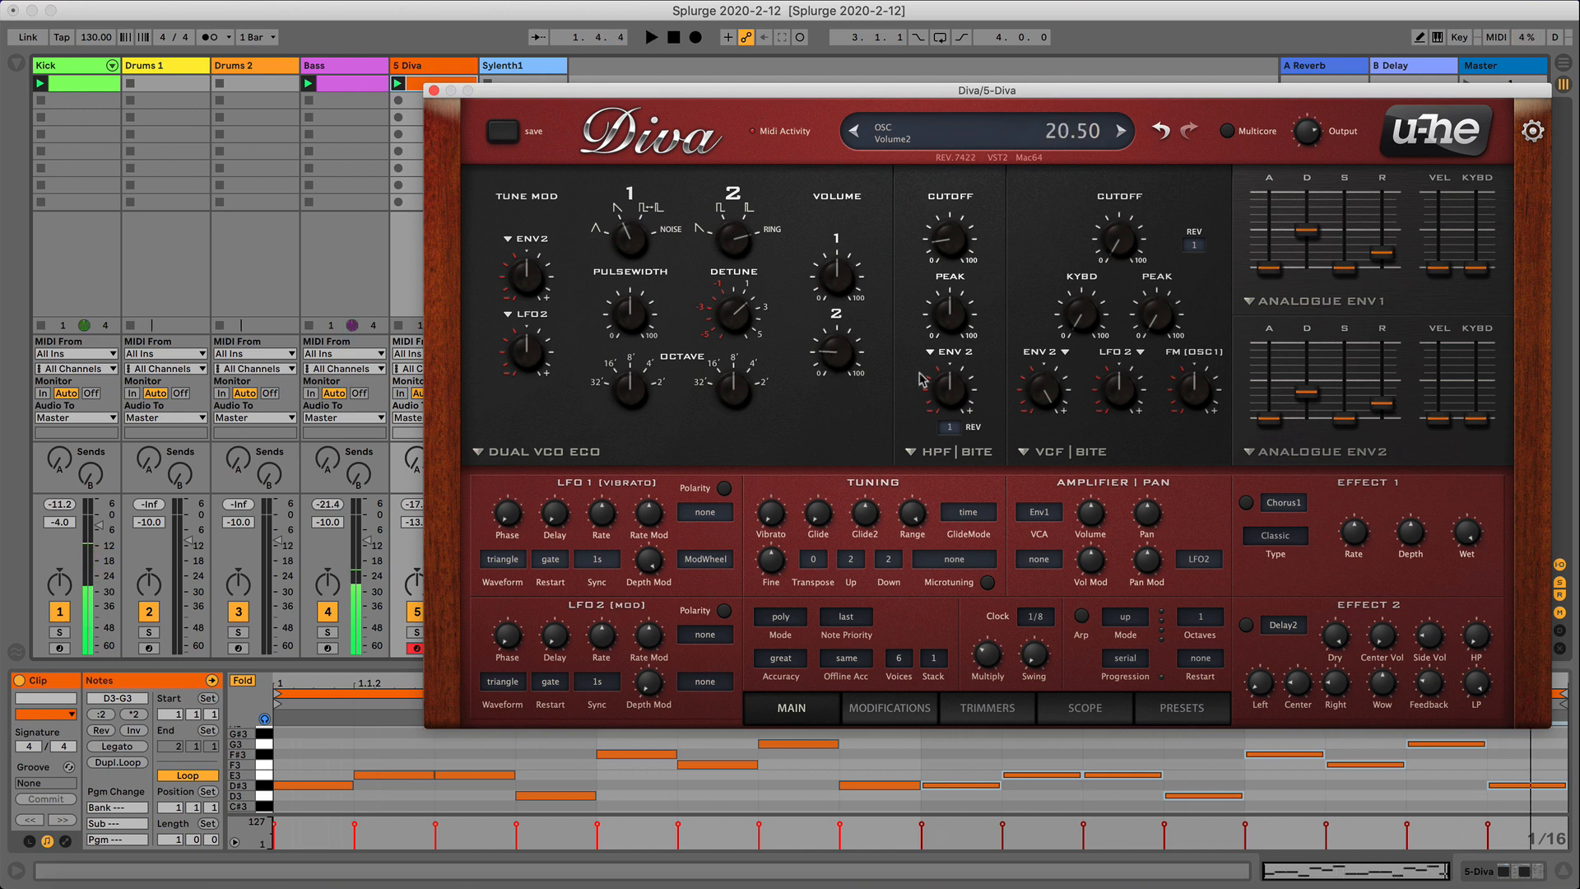
Shorten Diva's Env2 decay a little again and play the loop briefly to check it.
{"action": "left_click_drag", "start_coordinate": [1306, 395], "coordinate": [1308, 402]}
{"action": "key", "text": "space"}
{"action": "key", "text": "space"}
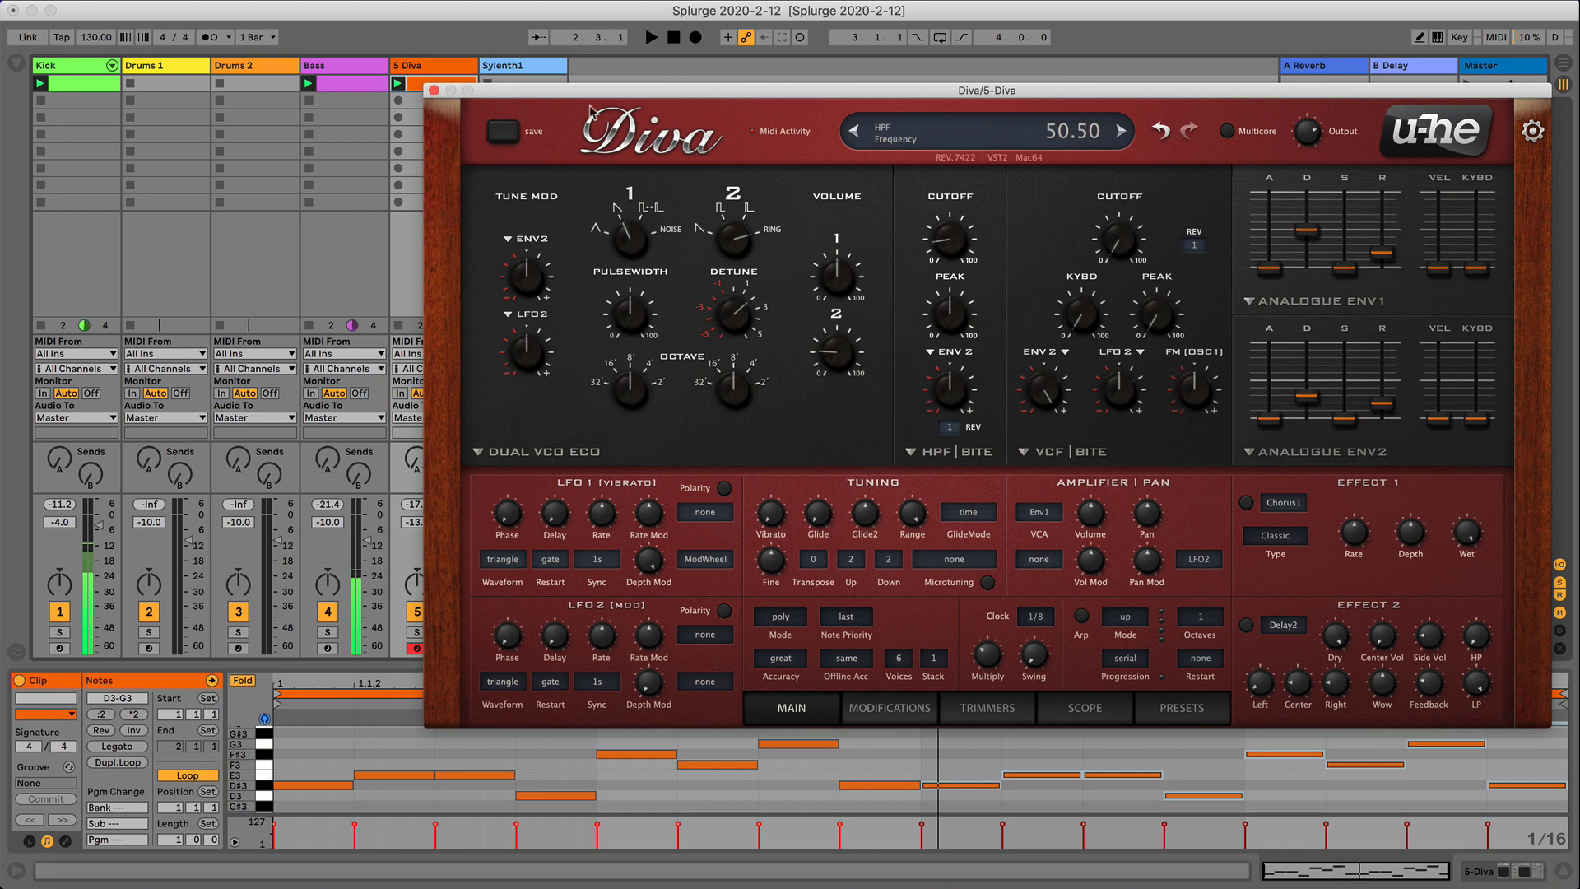
Close the Diva window and enlarge the 5 Diva clip's note editor to show the notes above the pattern.
{"action": "left_click", "coordinate": [434, 91]}
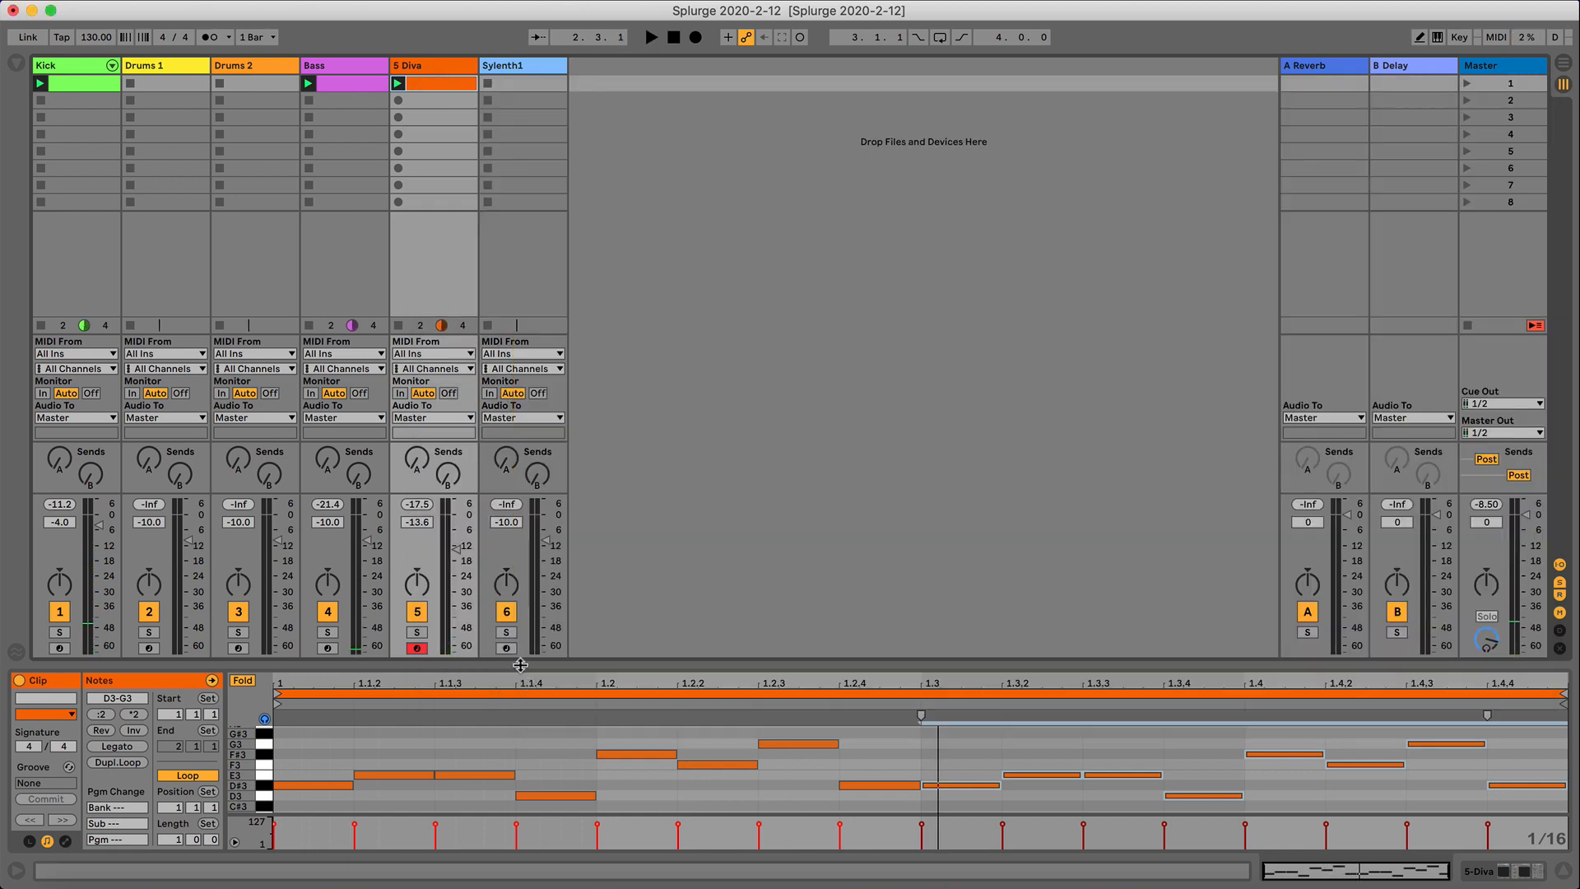
{"action": "left_click_drag", "start_coordinate": [520, 663], "coordinate": [520, 488]}
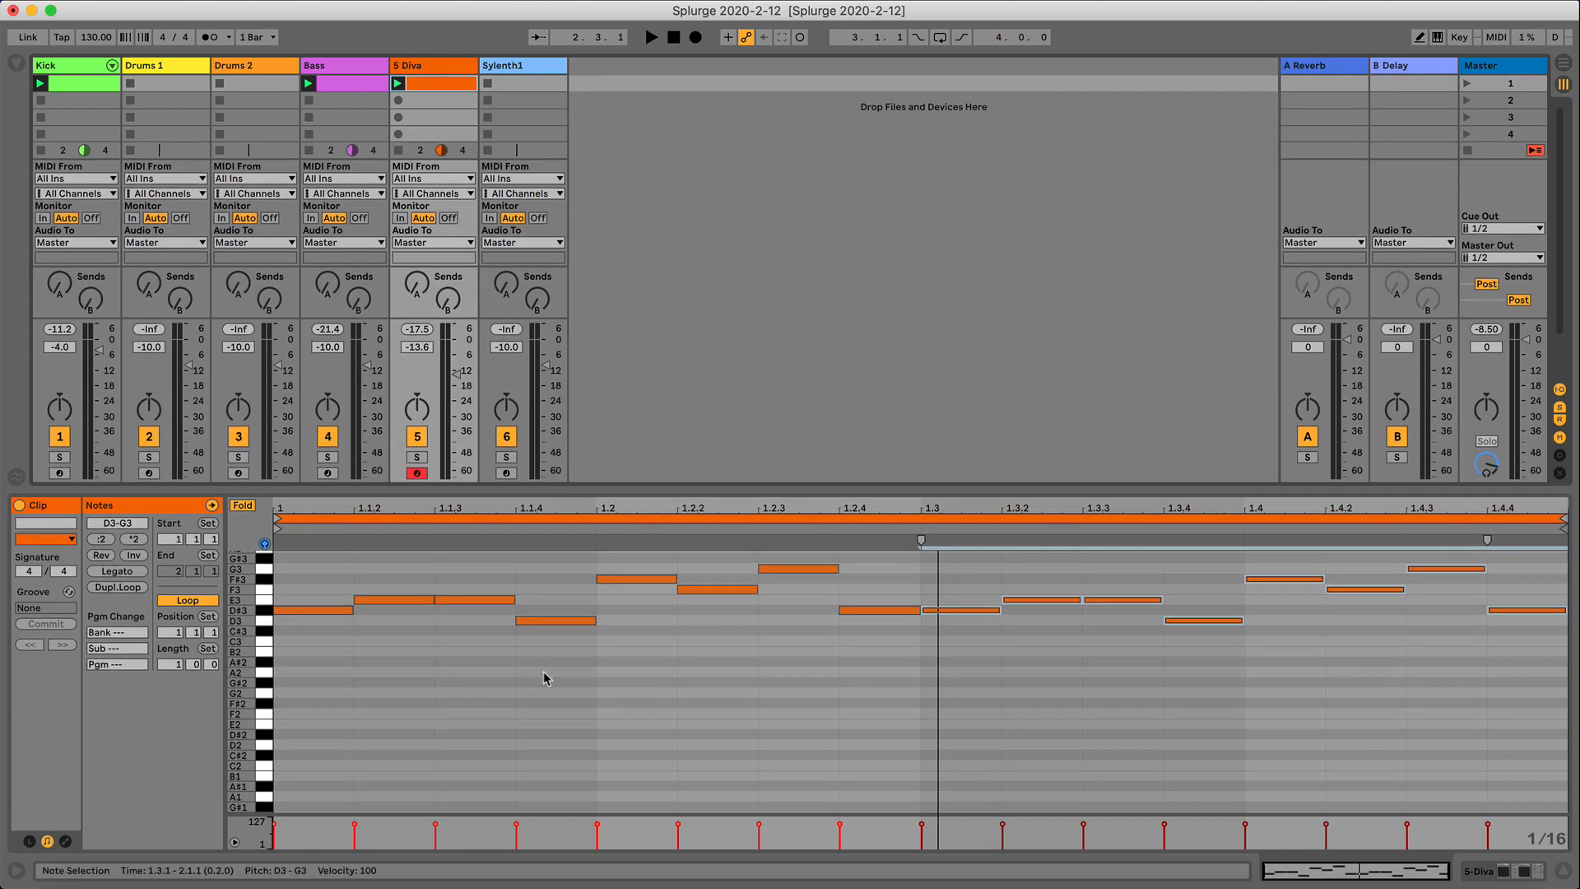
{"action": "scroll", "coordinate": [543, 678], "scroll_direction": "up", "scroll_amount": 3}
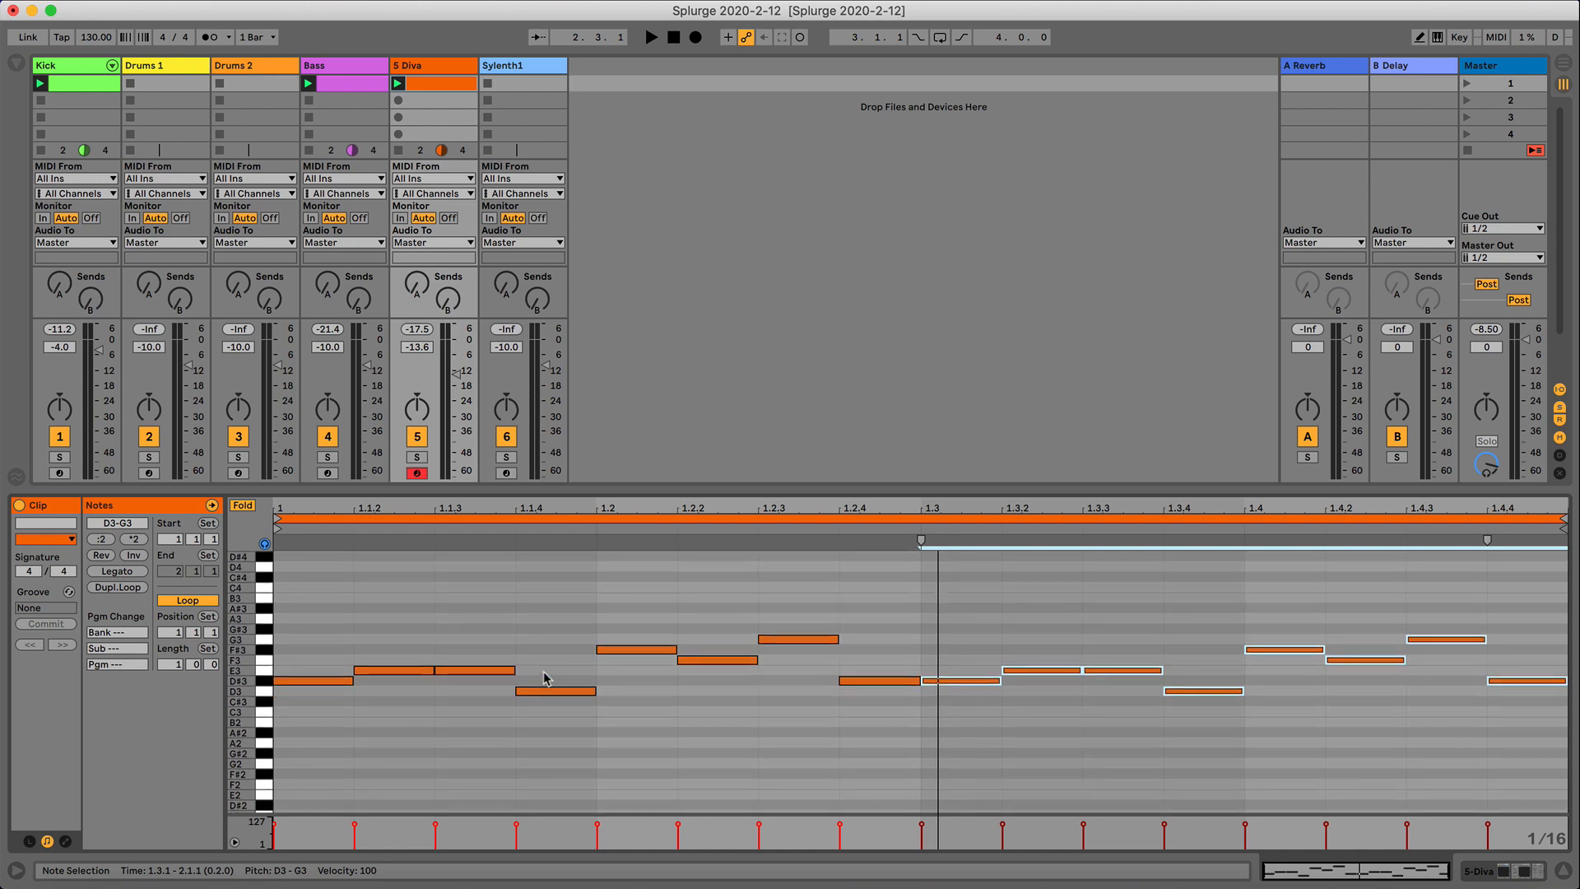
{"action": "scroll", "coordinate": [495, 596], "scroll_direction": "up", "scroll_amount": 1}
Add E4 sixteenth notes above the pattern at 1.2.1 and 1.4.1, and show the 5 Diva track's device chain.
{"action": "left_click", "coordinate": [668, 600]}
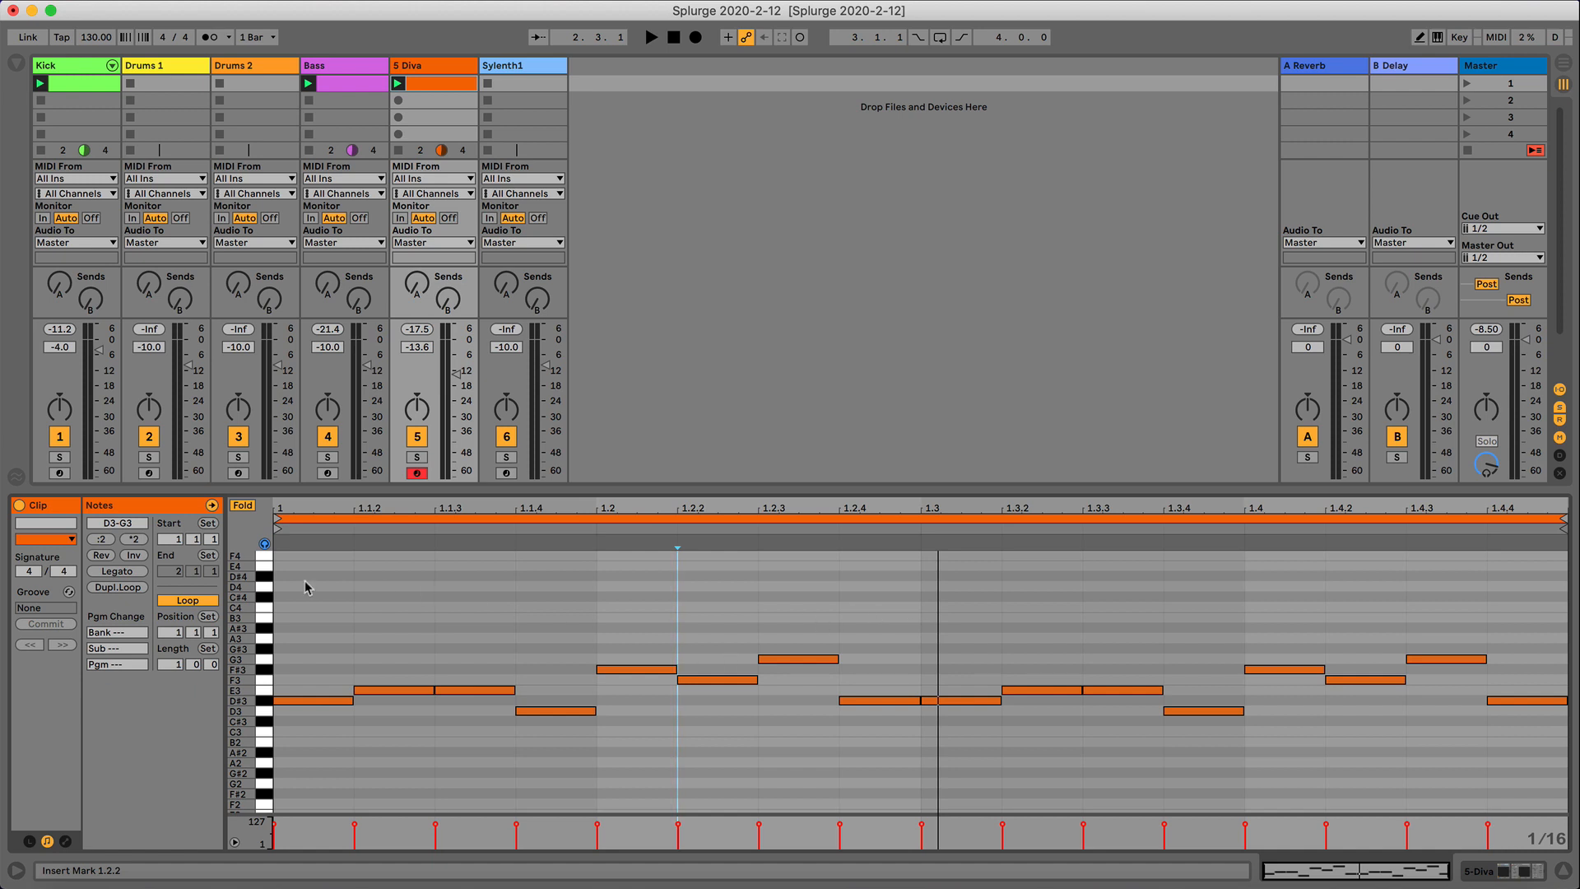
{"action": "scroll", "coordinate": [305, 592], "scroll_direction": "up", "scroll_amount": 3}
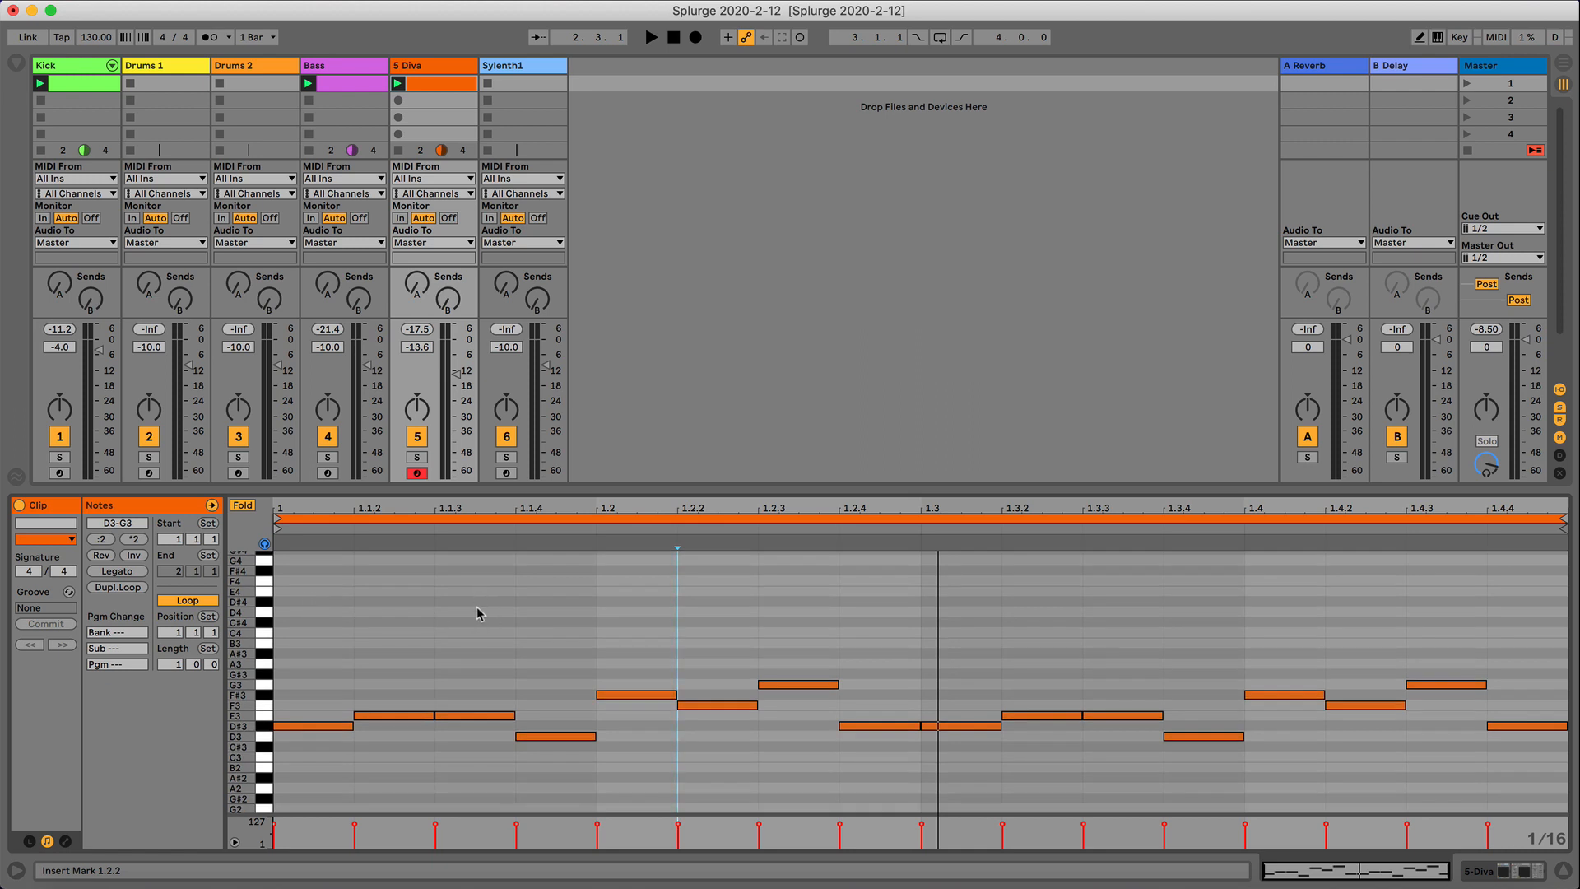
{"action": "scroll", "coordinate": [477, 613], "scroll_direction": "up", "scroll_amount": 1}
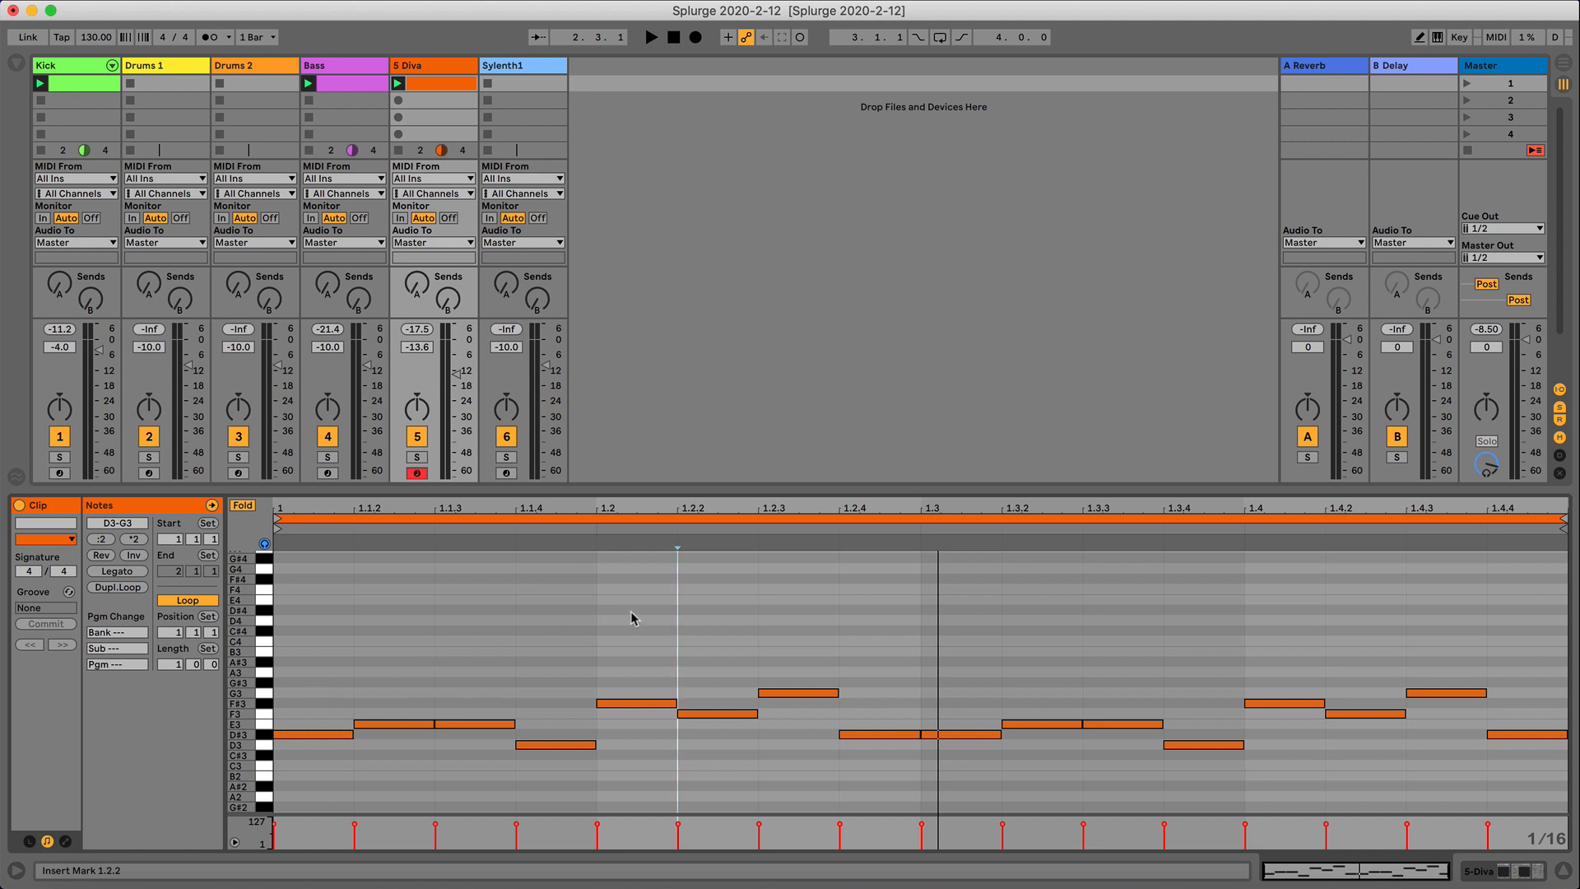
{"action": "scroll", "coordinate": [638, 595], "scroll_direction": "up", "scroll_amount": 5}
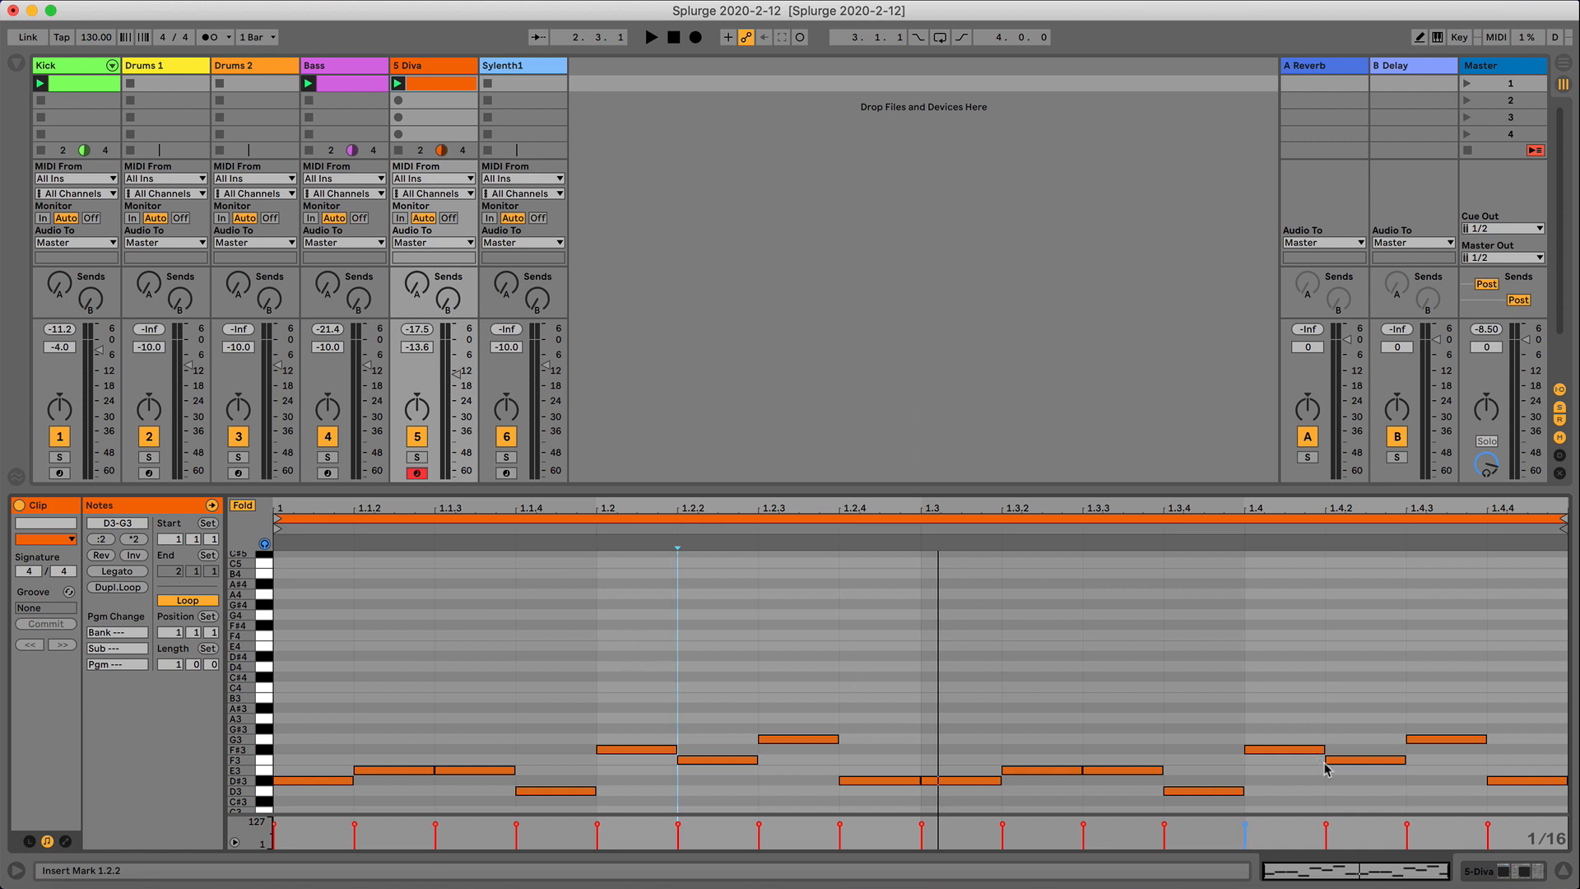
{"action": "double_click", "coordinate": [632, 645]}
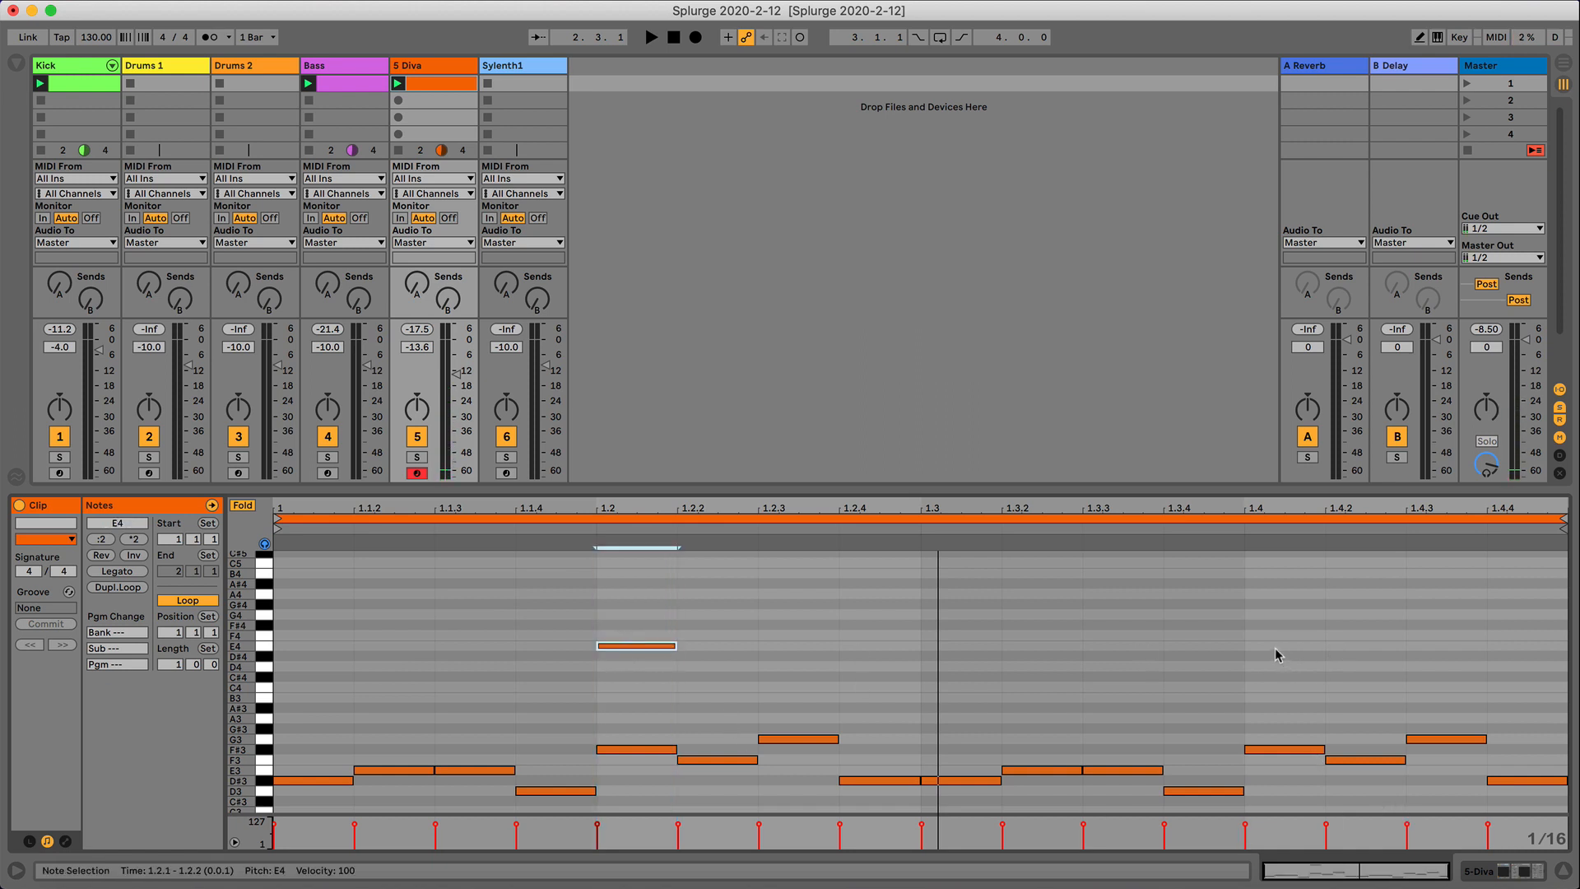
{"action": "double_click", "coordinate": [1280, 646]}
{"action": "left_click", "coordinate": [1505, 871]}
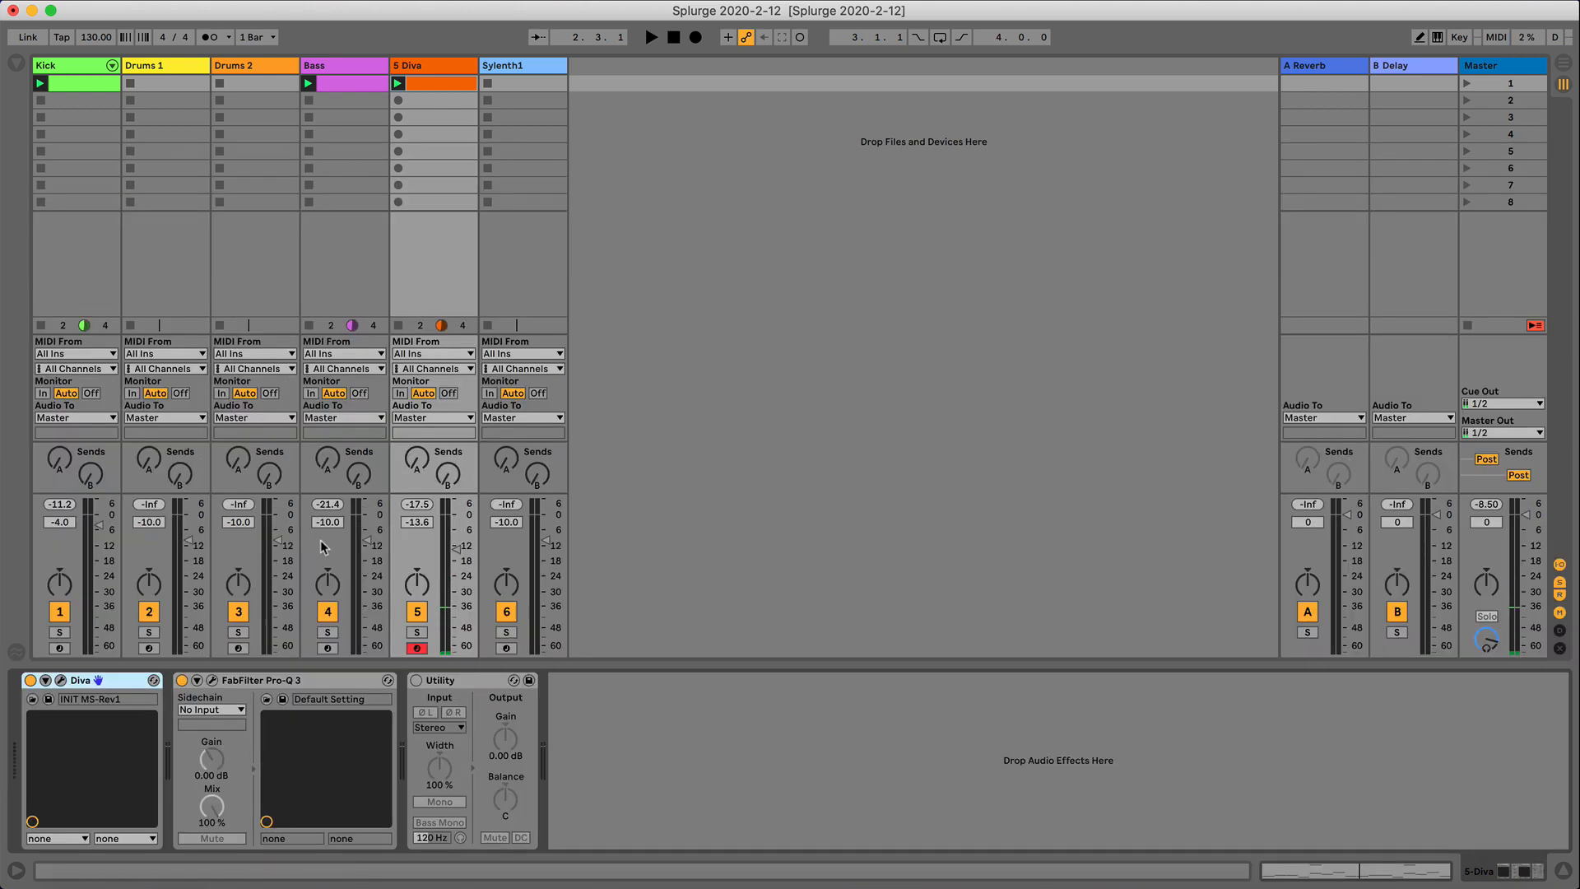
Play the loop to hear the added notes and bring back the 5 Diva clip's note editor.
{"action": "key", "text": "space"}
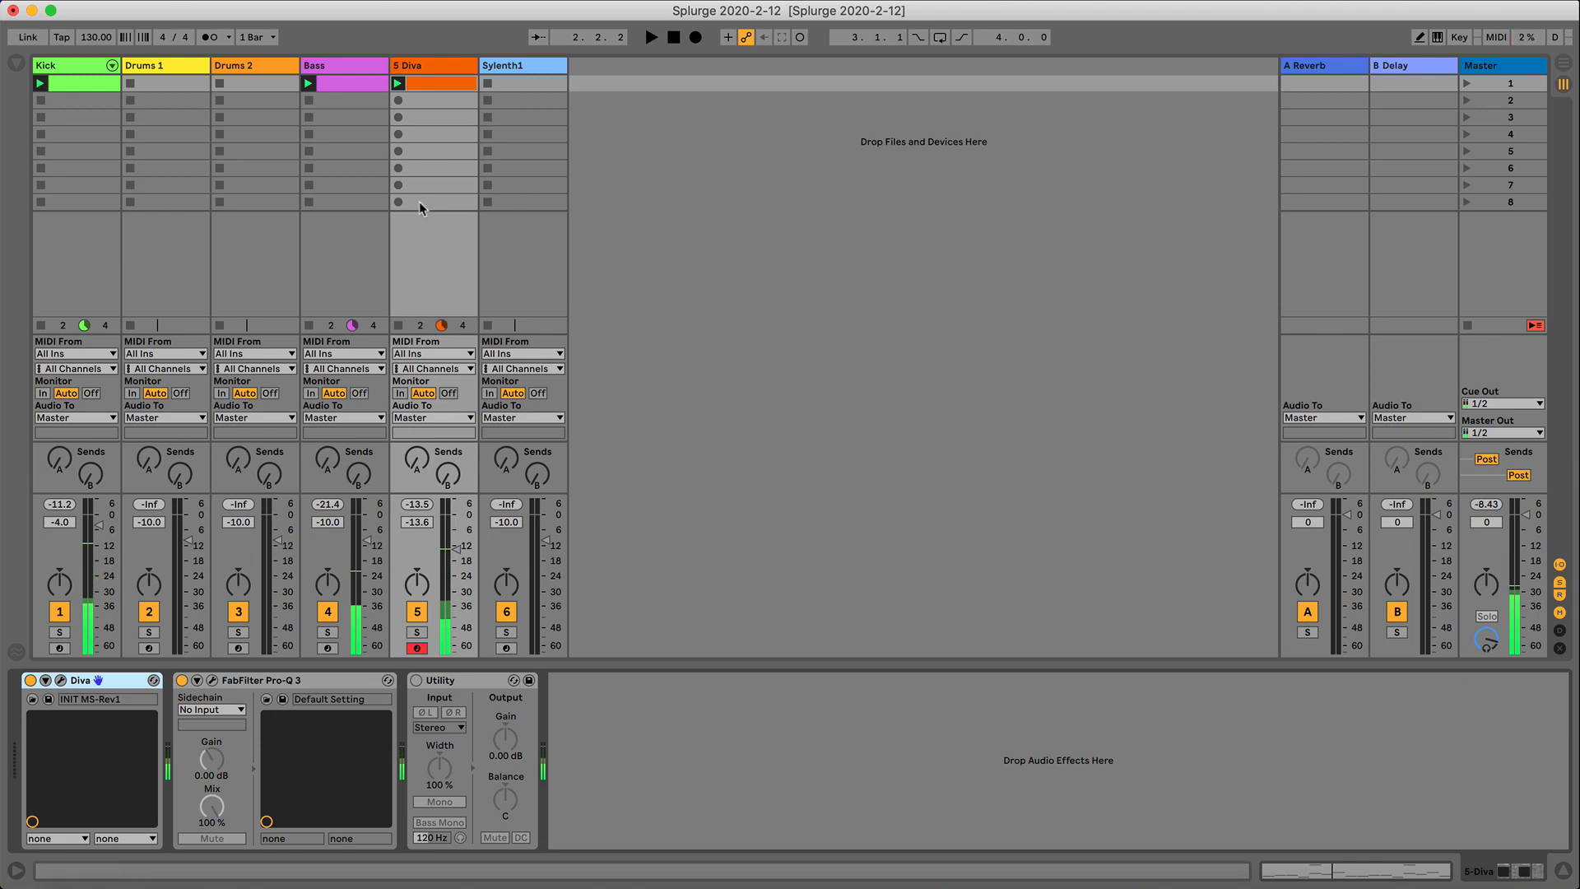
{"action": "key", "text": "space"}
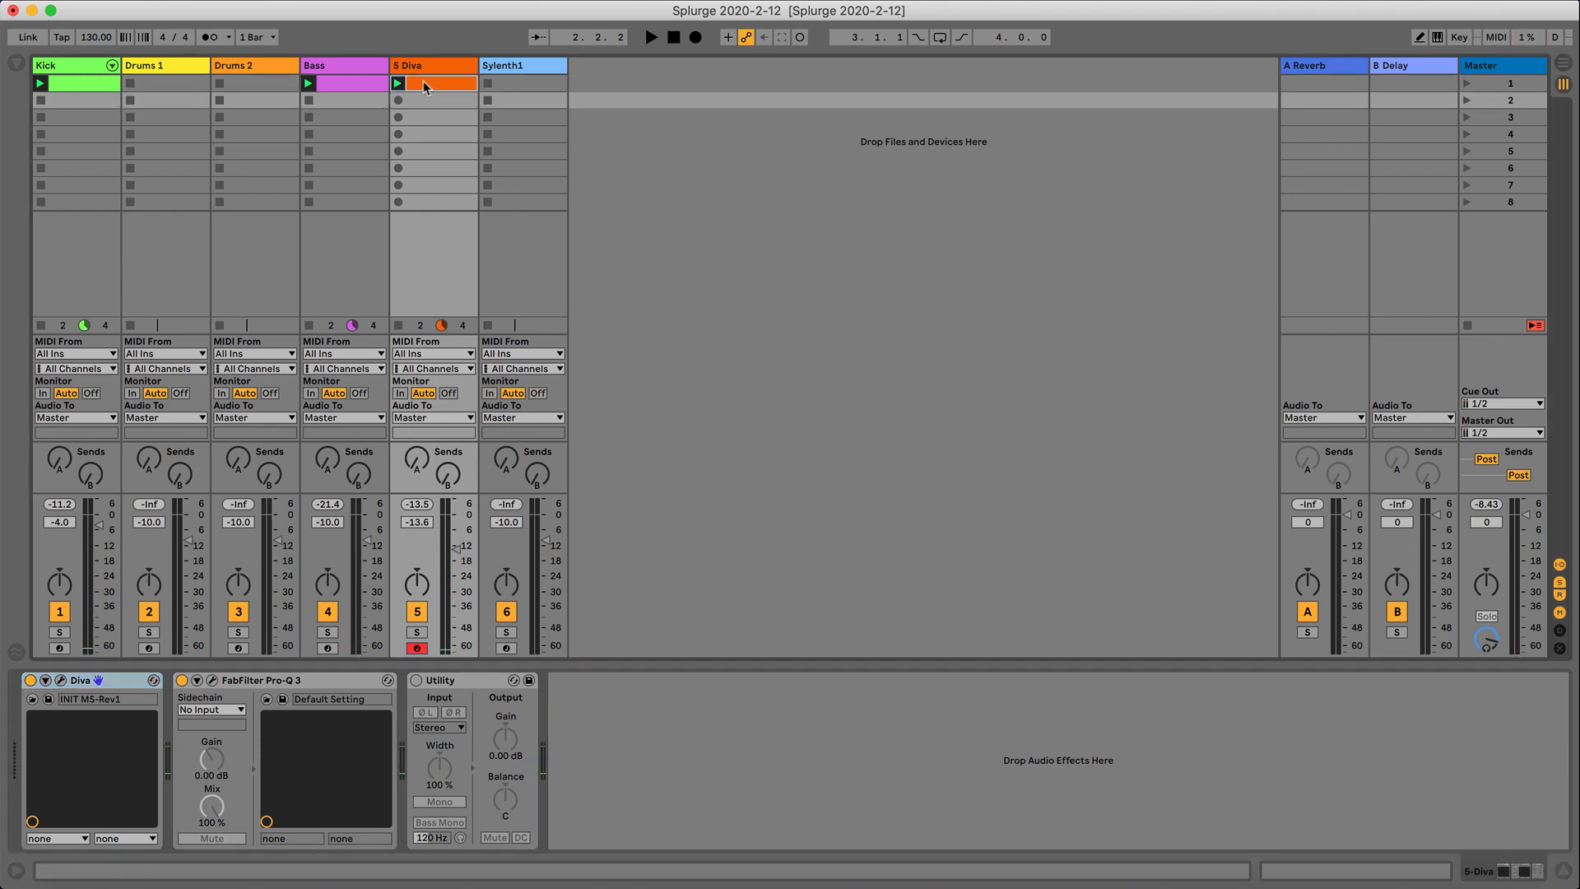
{"action": "key", "text": "shift+Tab"}
{"action": "key", "text": "space"}
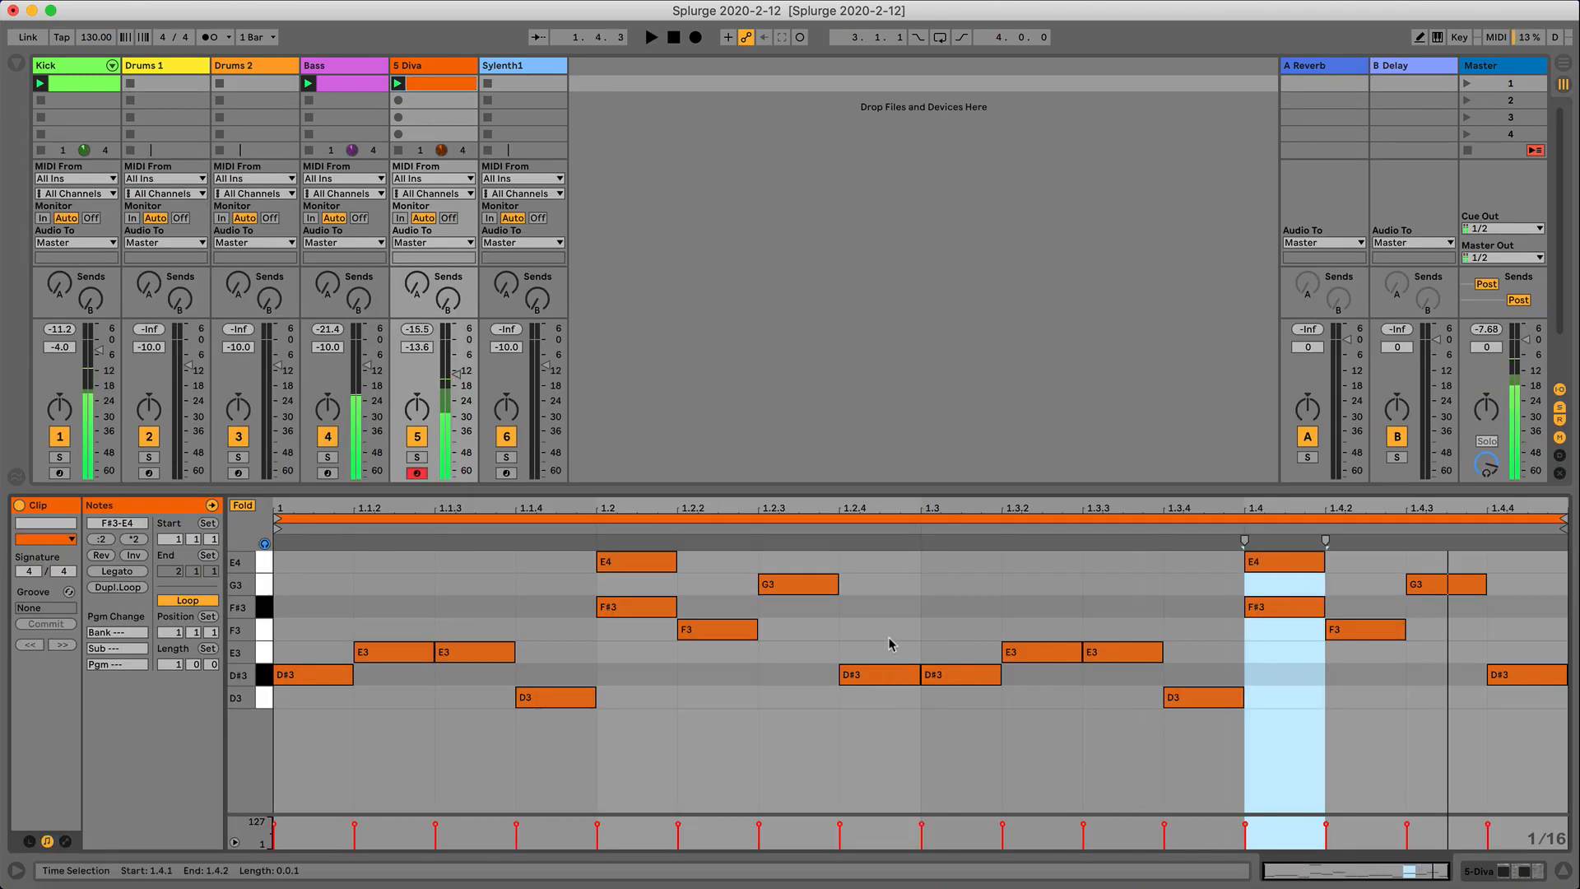
Duplicate all notes of the 5 Diva pattern into bar 2, extending the clip to two bars.
{"action": "left_click", "coordinate": [236, 510]}
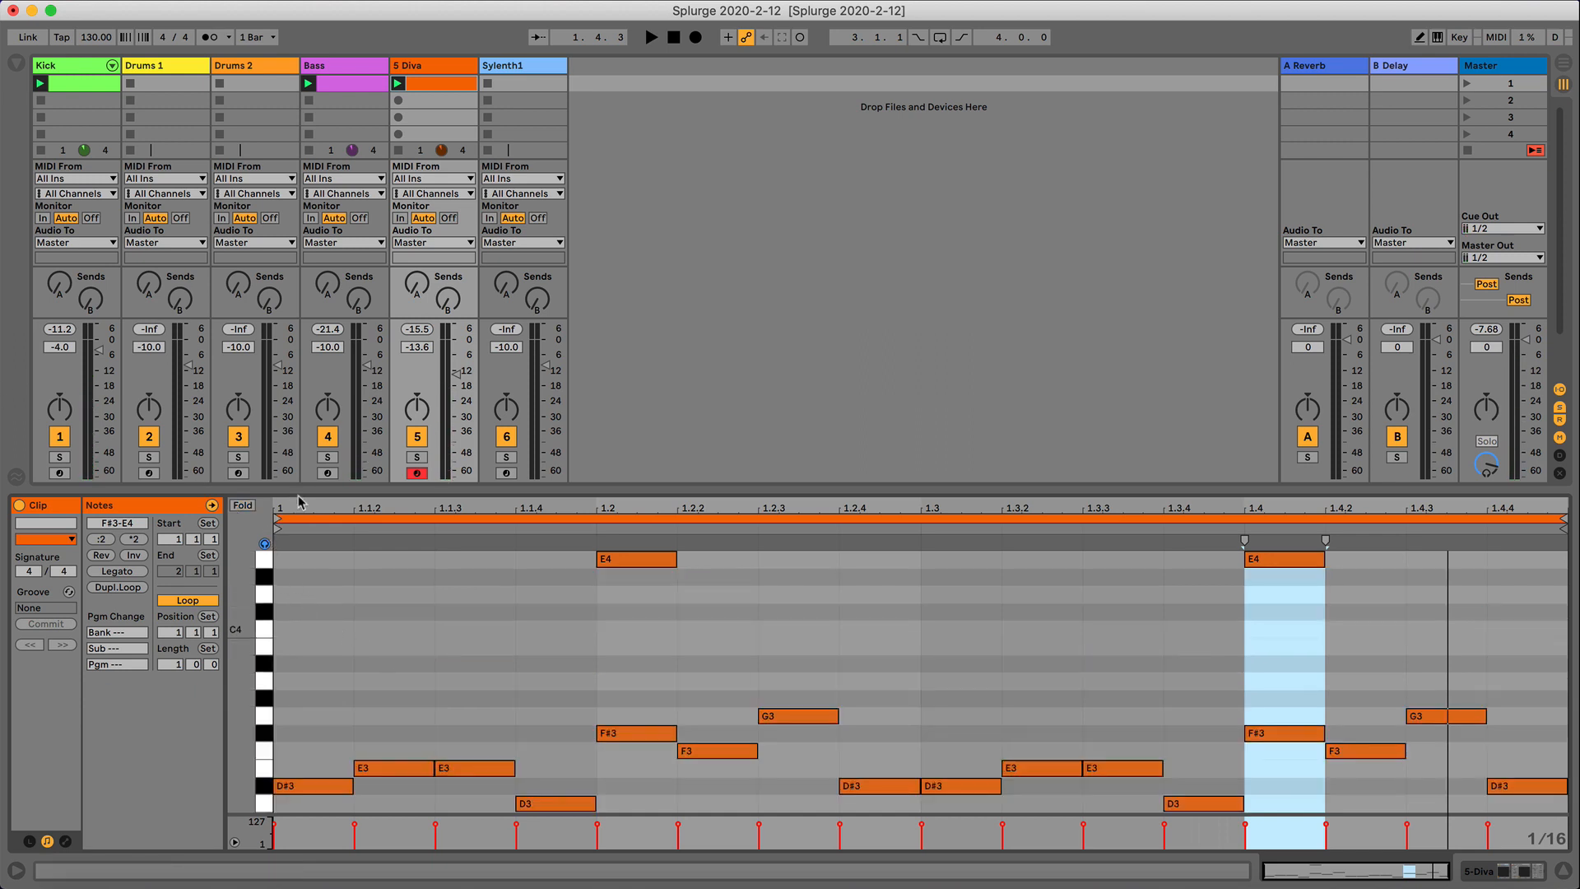
{"action": "left_click", "coordinate": [243, 505]}
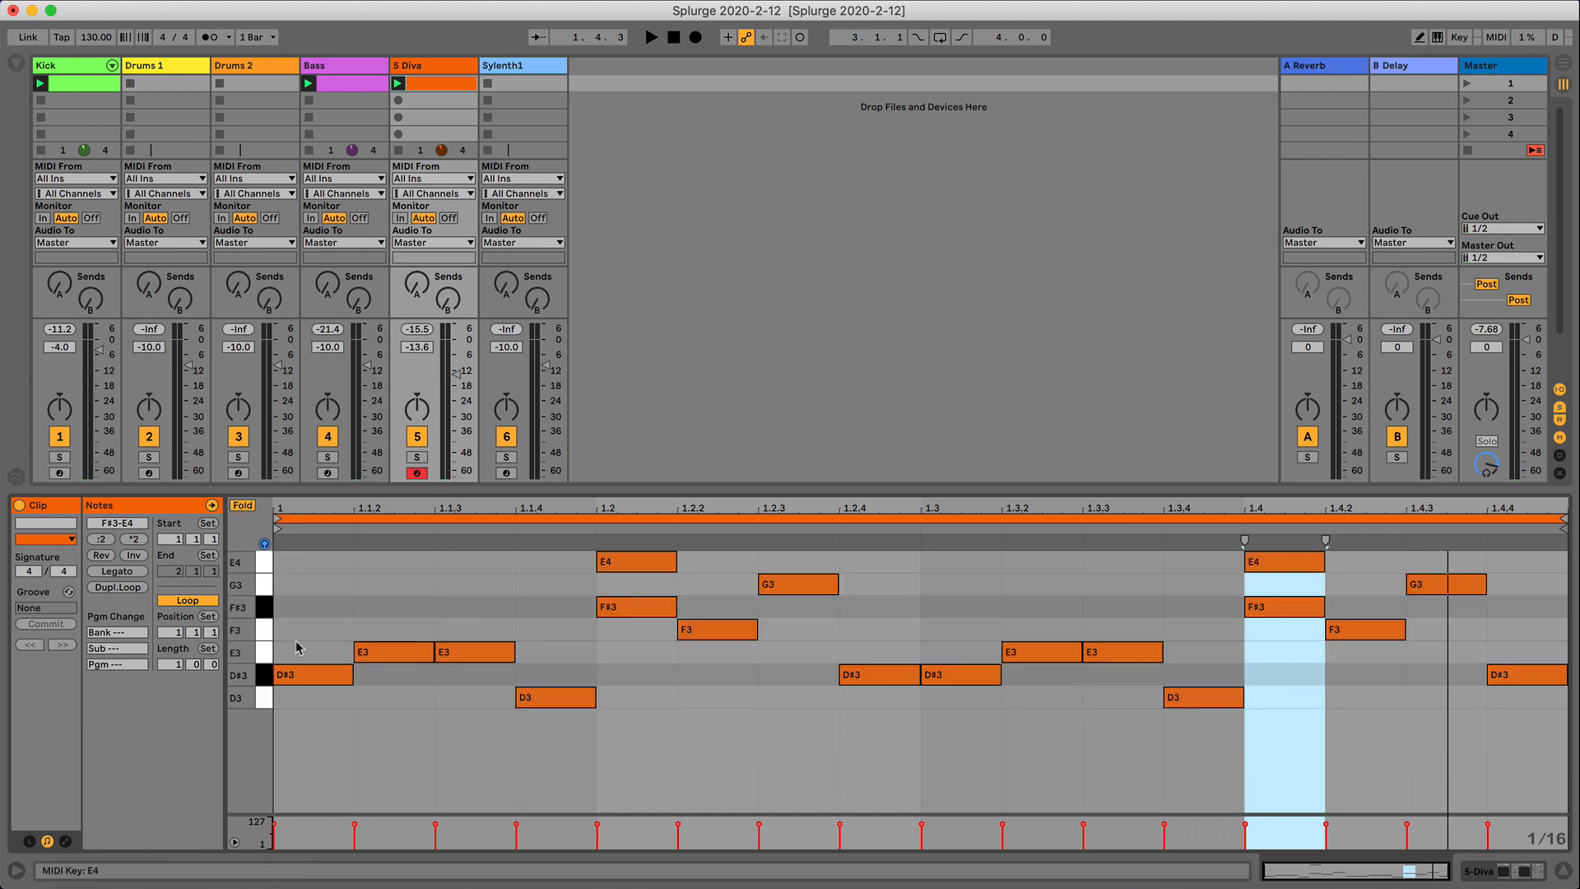
{"action": "left_click_drag", "start_coordinate": [290, 726], "coordinate": [1018, 613]}
{"action": "key", "text": "super+a"}
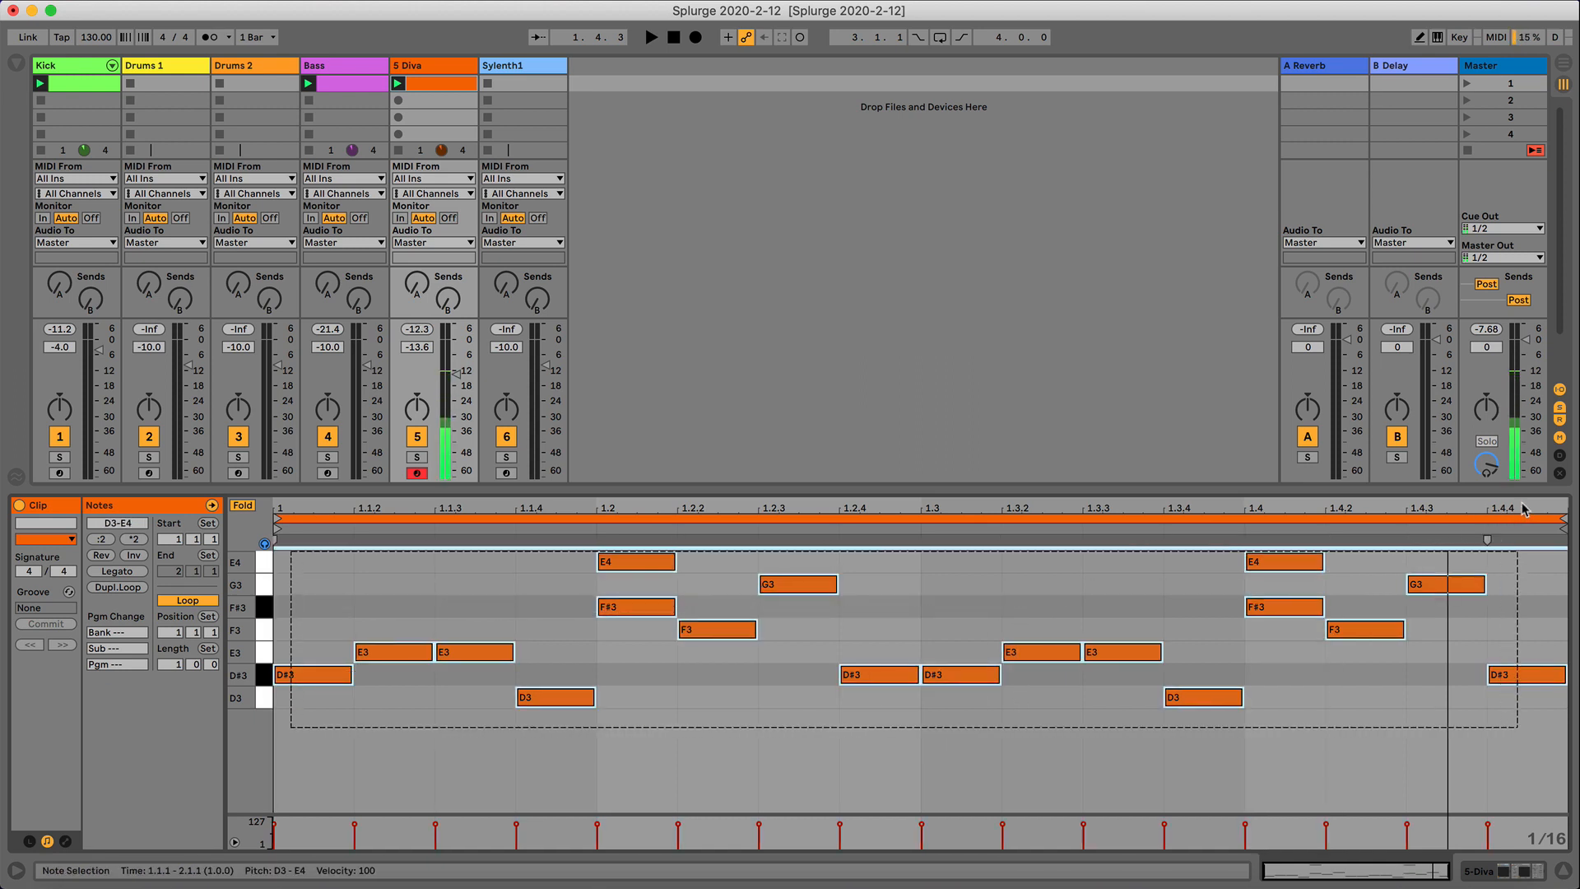
{"action": "key", "text": "super+d"}
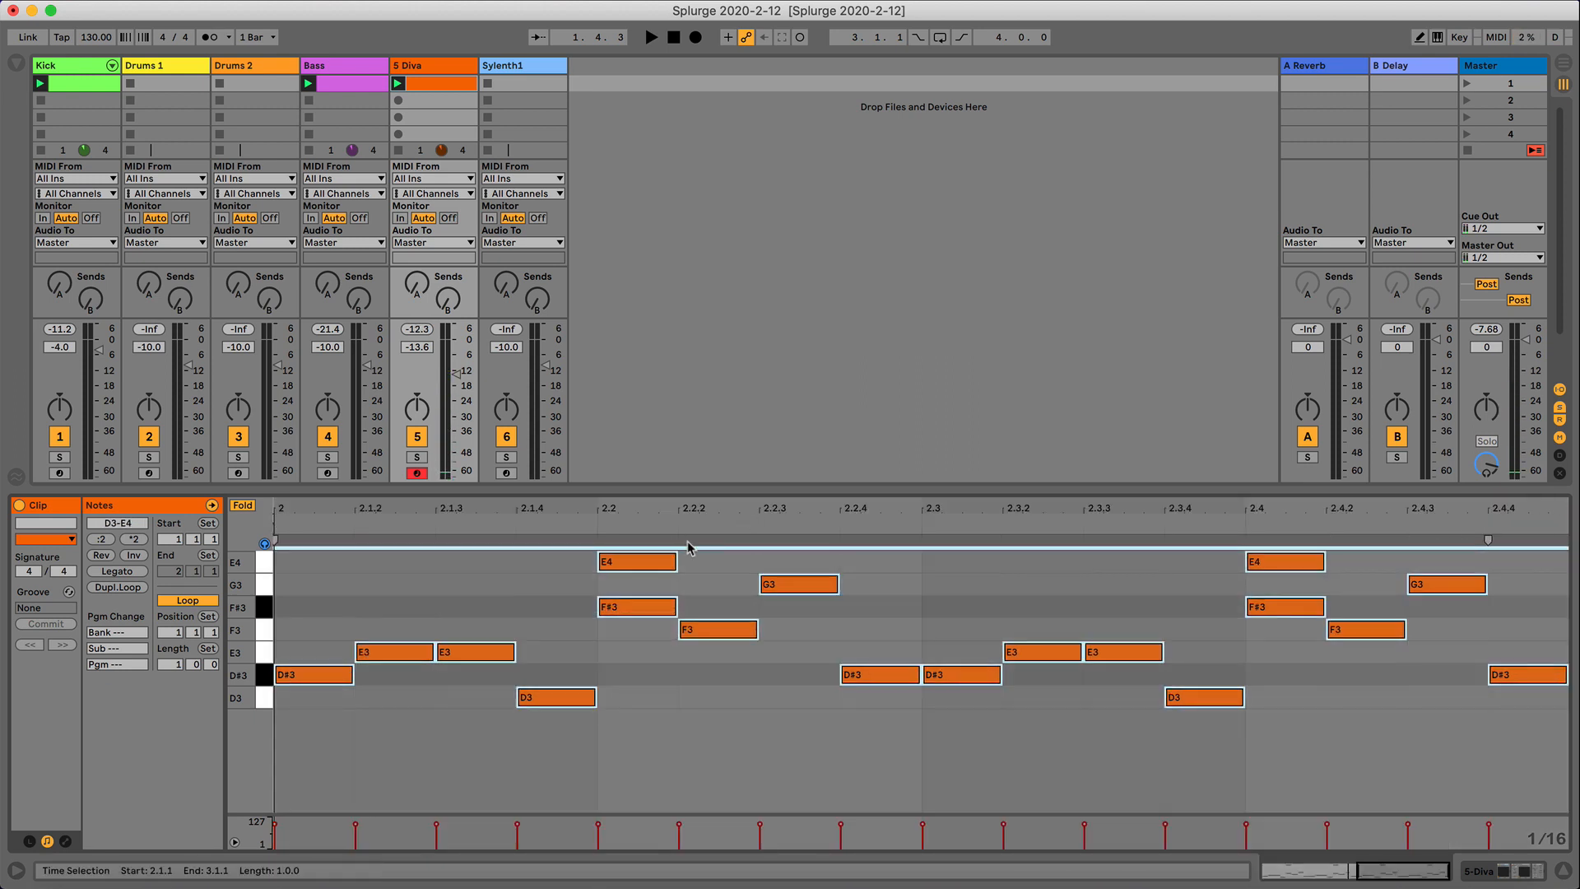
{"action": "left_click_drag", "start_coordinate": [163, 664], "coordinate": [163, 657]}
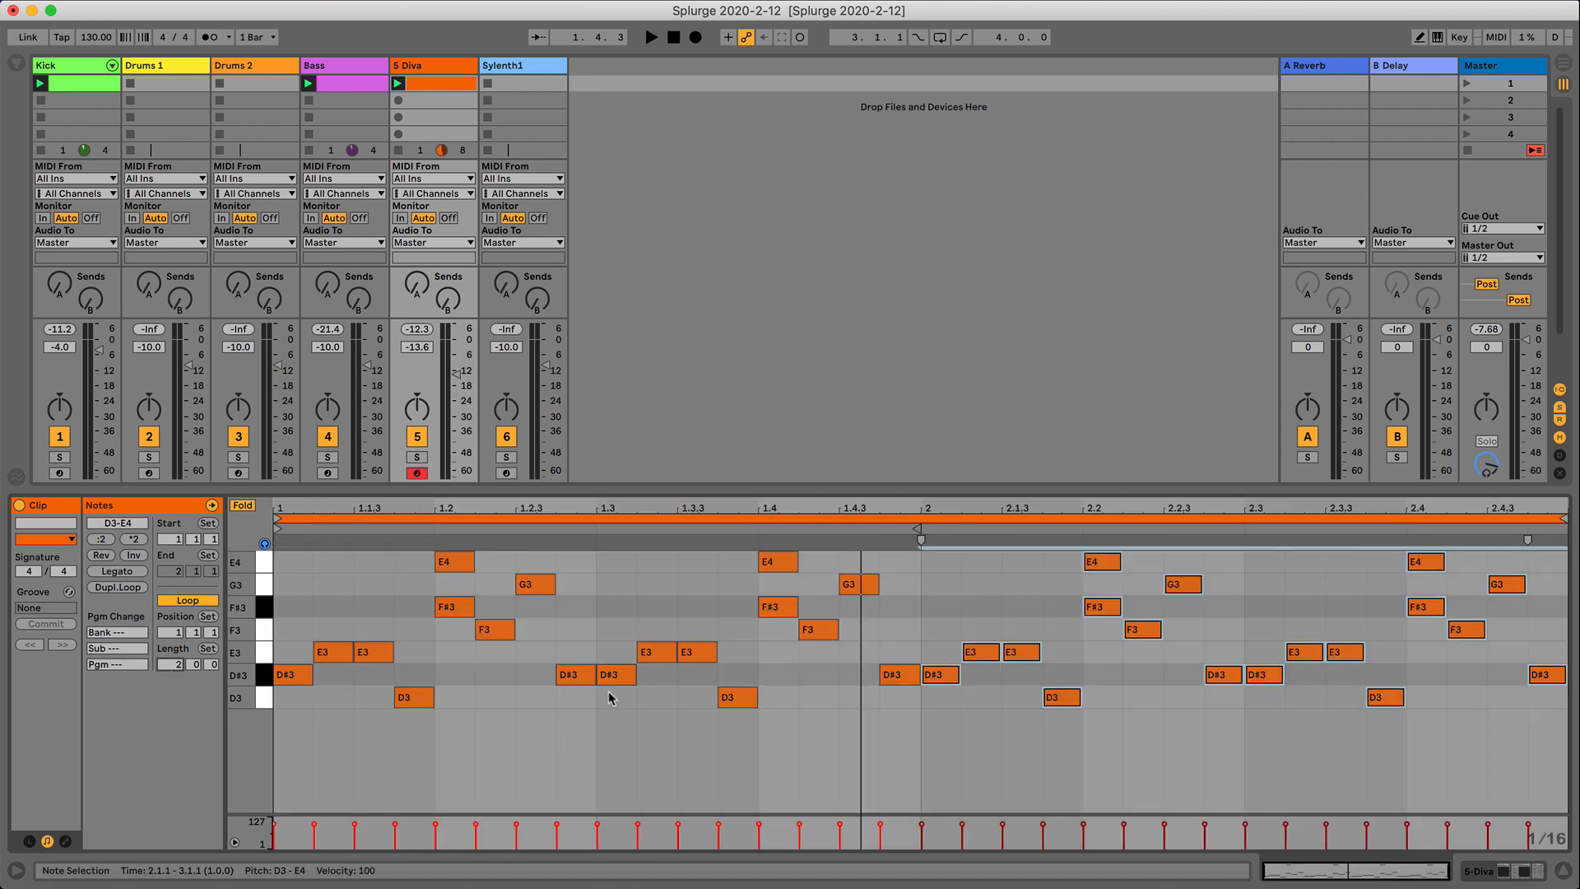
Unfold the note rows of the 5 Diva clip and add an F4 sixteenth note at 2.4.4 during playback.
{"action": "left_click", "coordinate": [243, 506]}
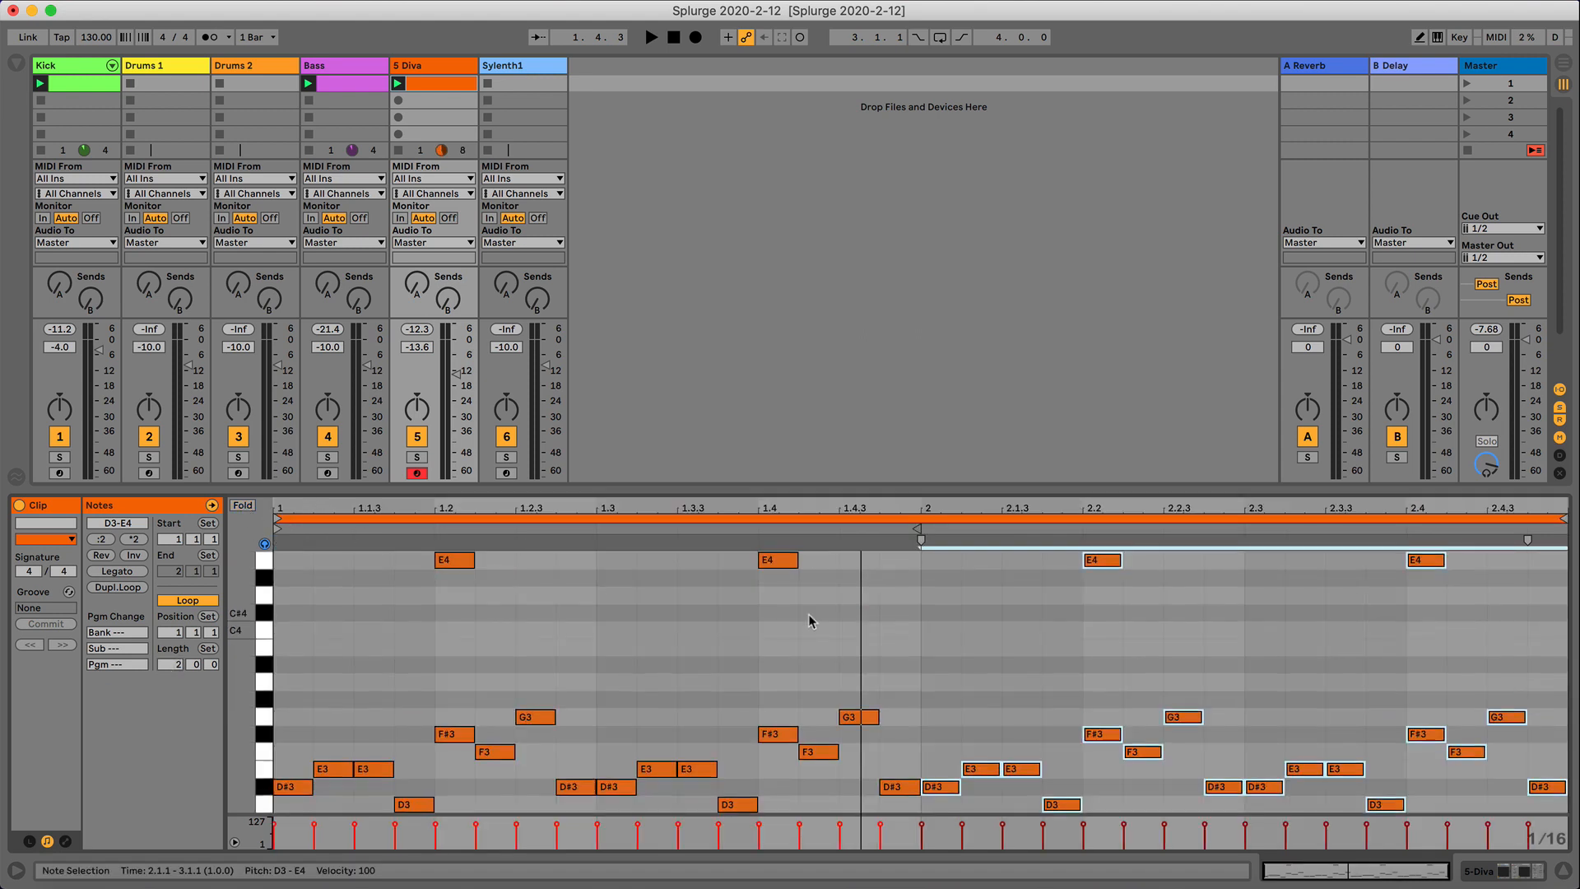
{"action": "scroll", "coordinate": [809, 622], "scroll_direction": "up", "scroll_amount": 1}
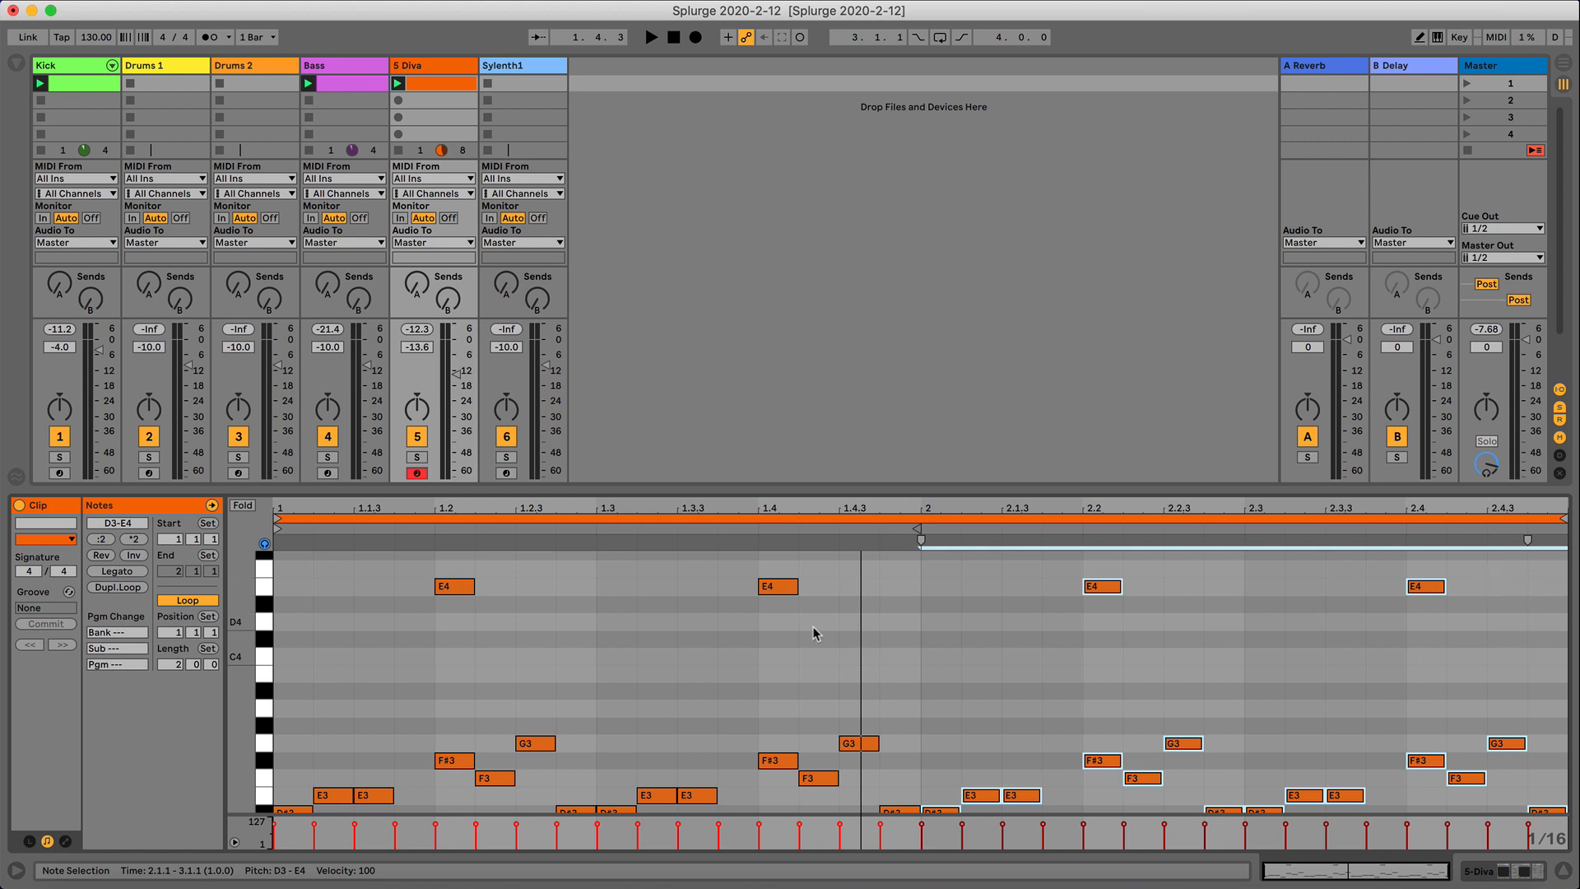
{"action": "key", "text": "space"}
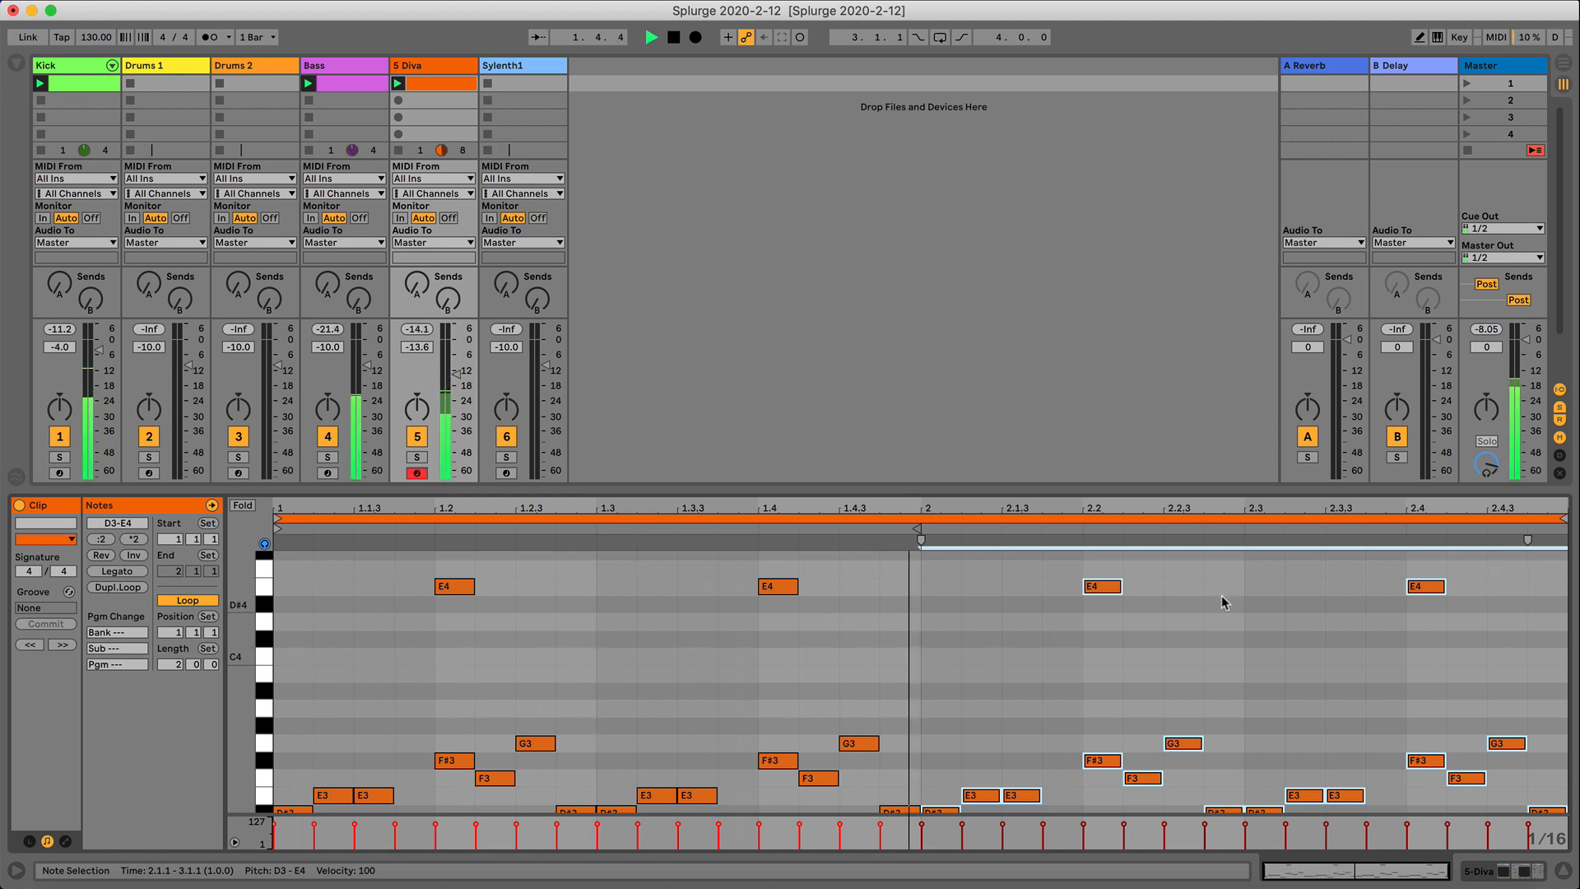
{"action": "left_click", "coordinate": [1542, 576]}
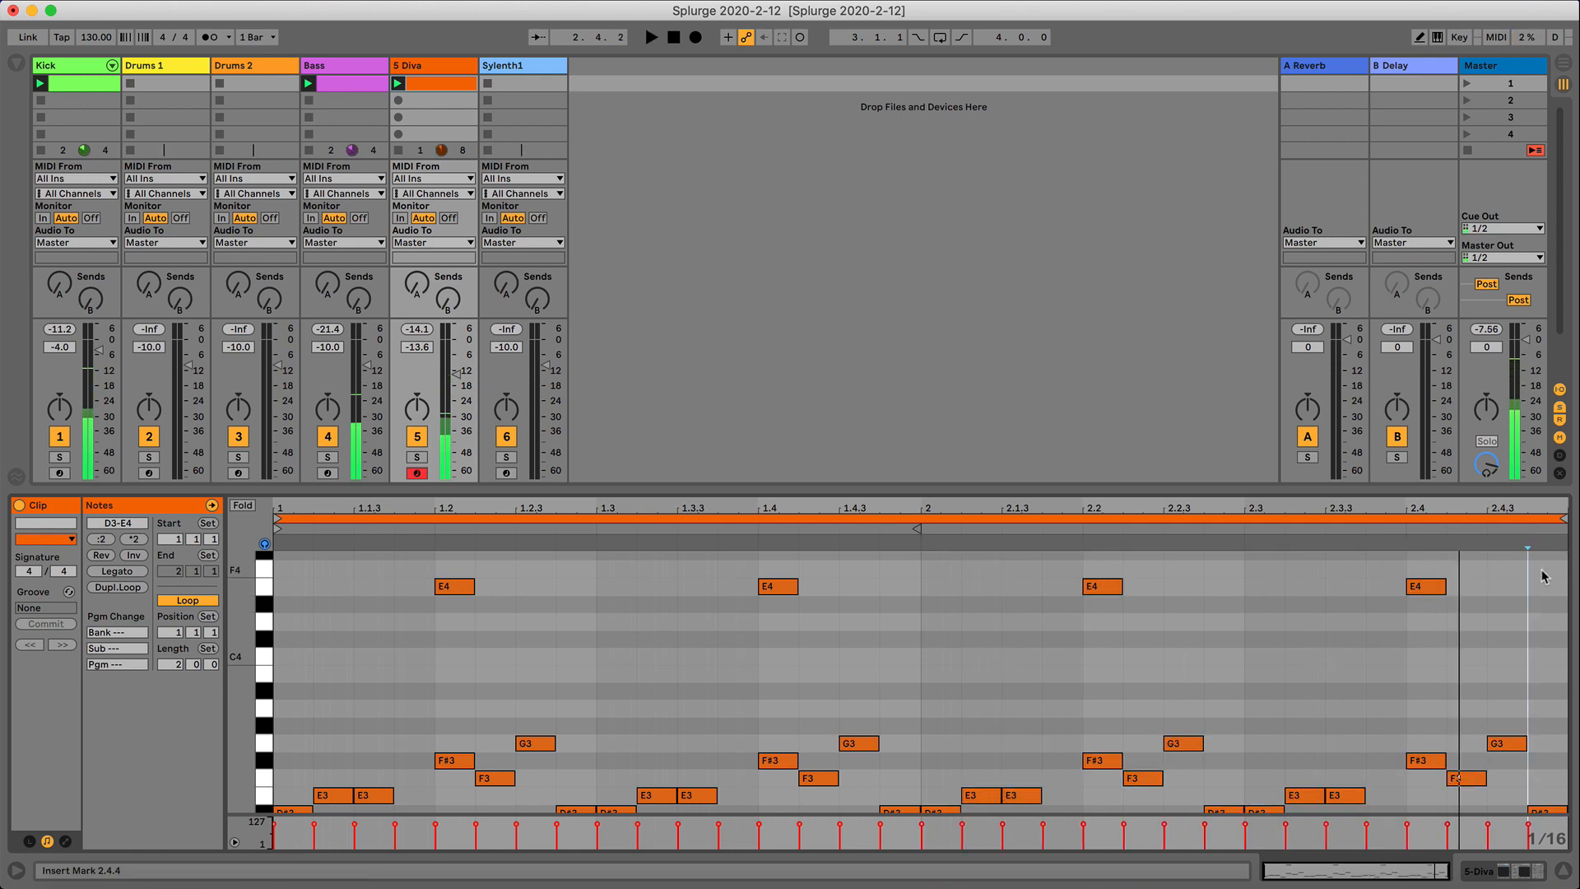
{"action": "double_click", "coordinate": [1542, 576]}
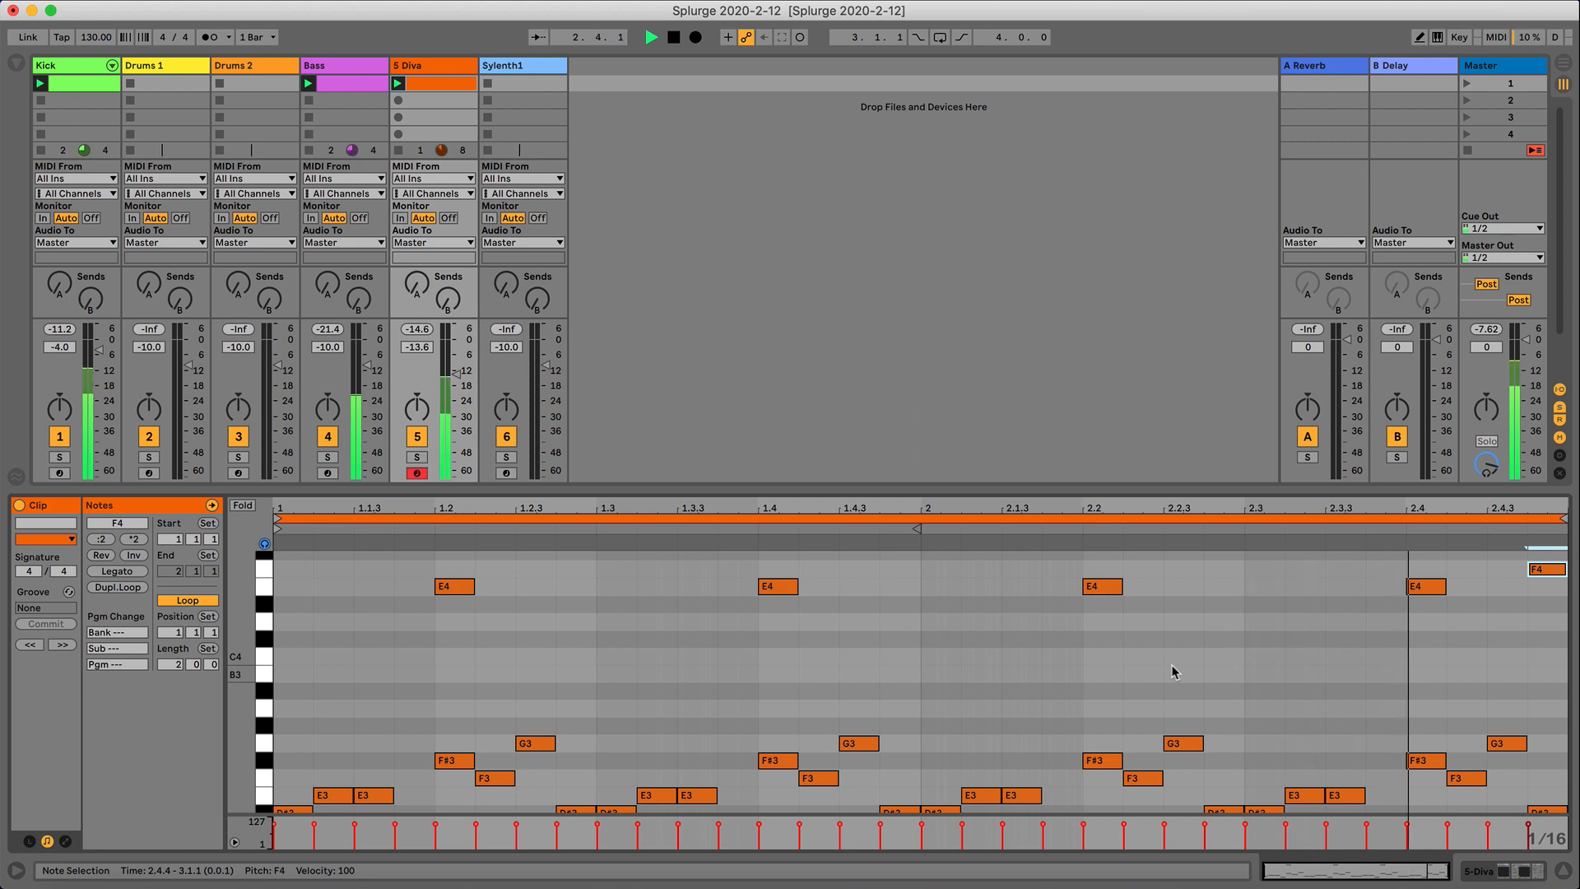
Audition the F4 note at 2.4.3, 2.4.2 and 2.4.4 against the loop, and settle it at 2.4.2.
{"action": "left_click_drag", "start_coordinate": [1540, 576], "coordinate": [1499, 576]}
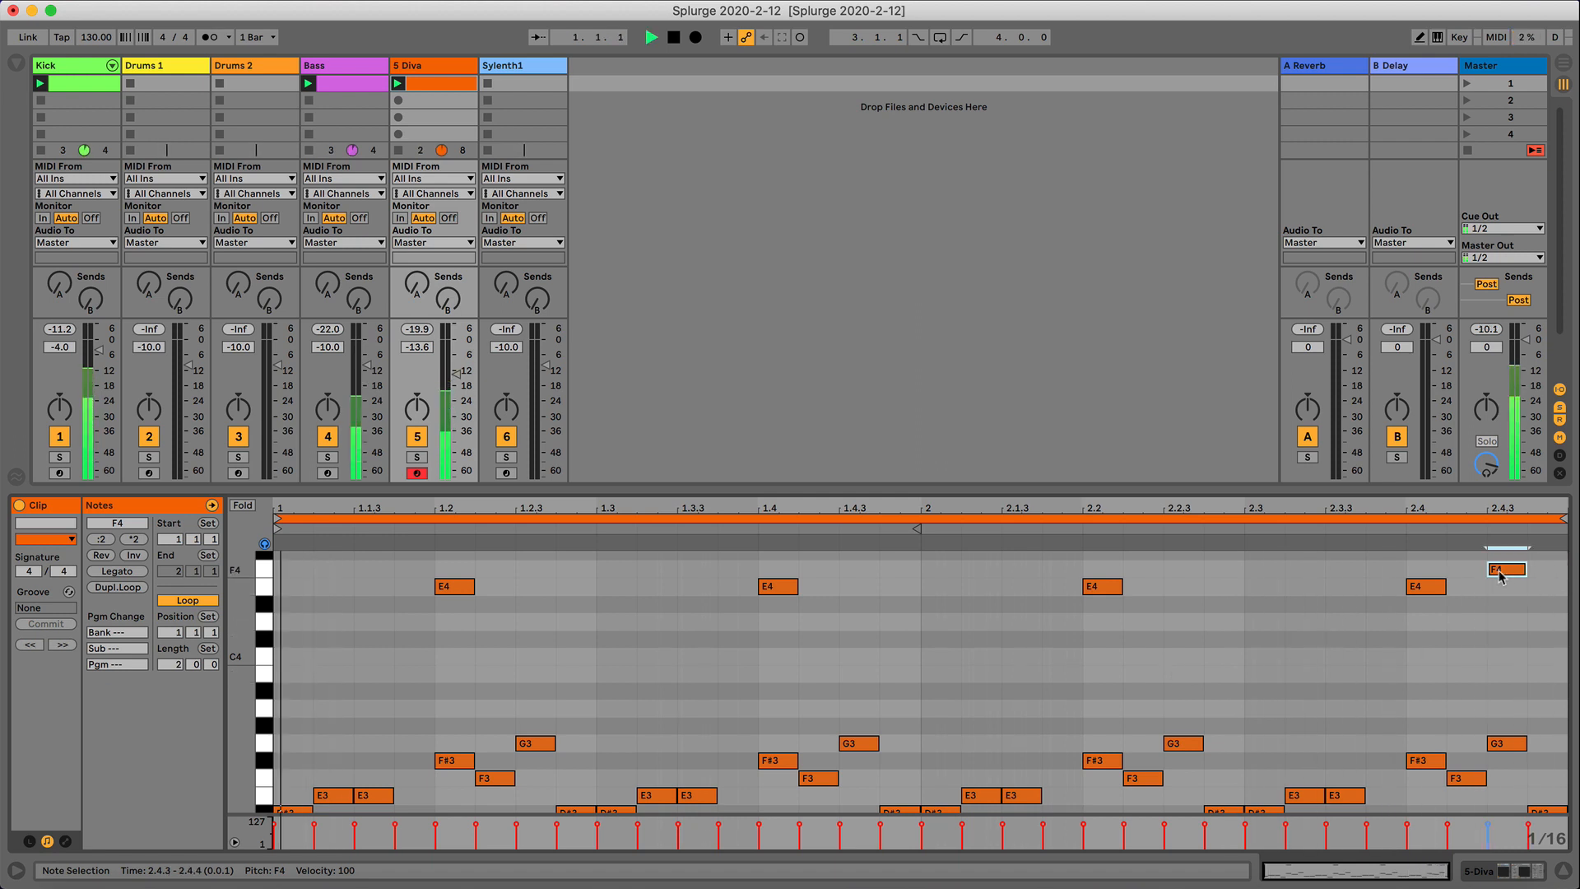
{"action": "key", "text": "Left"}
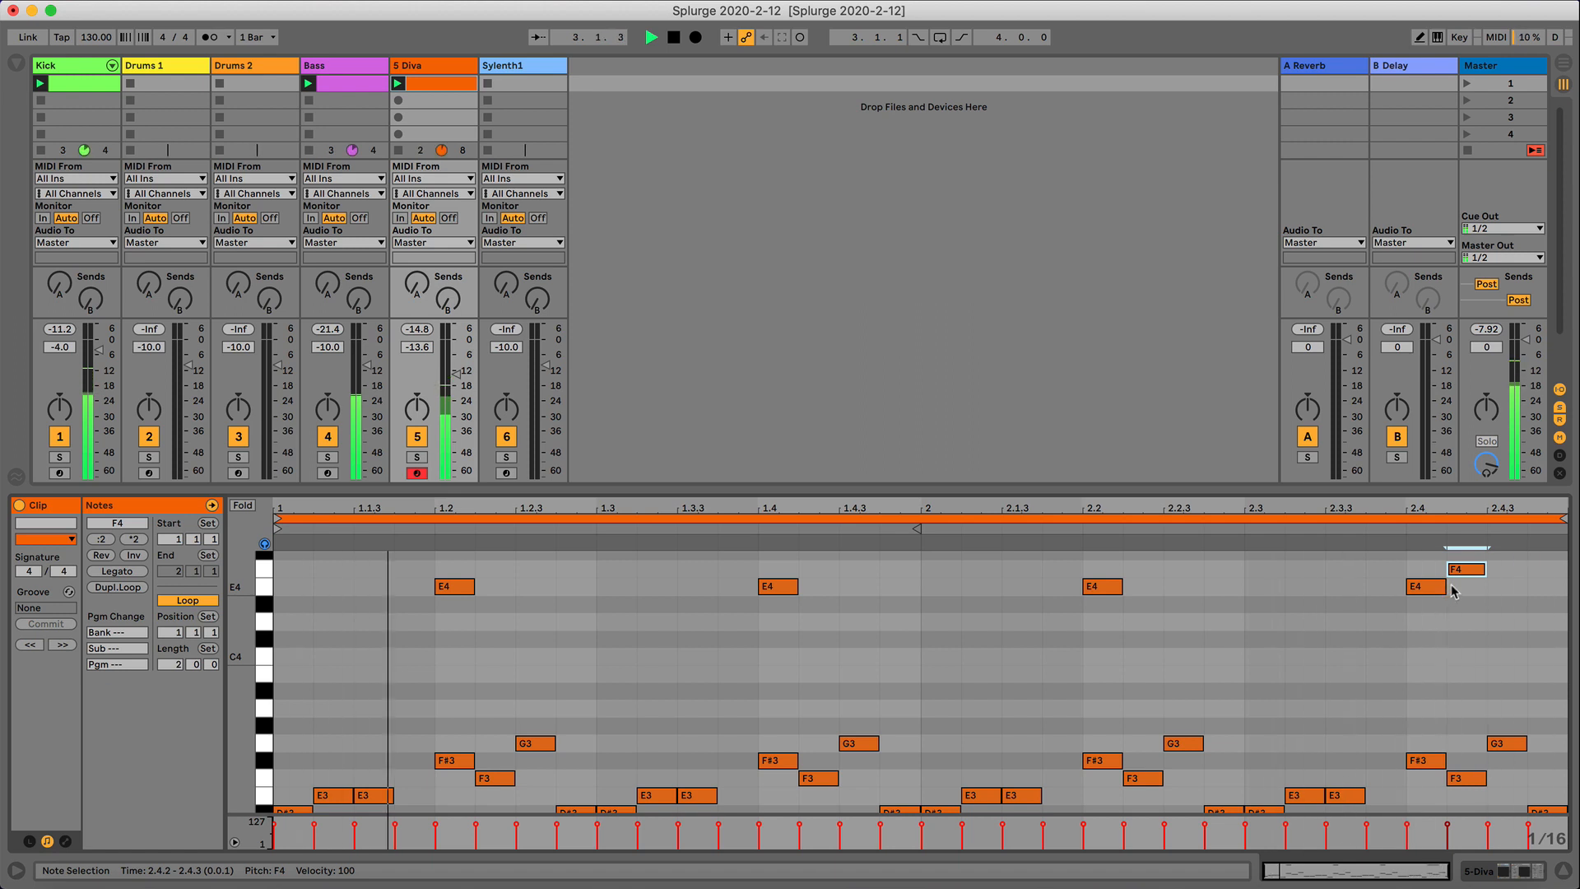
{"action": "key", "text": "Right"}
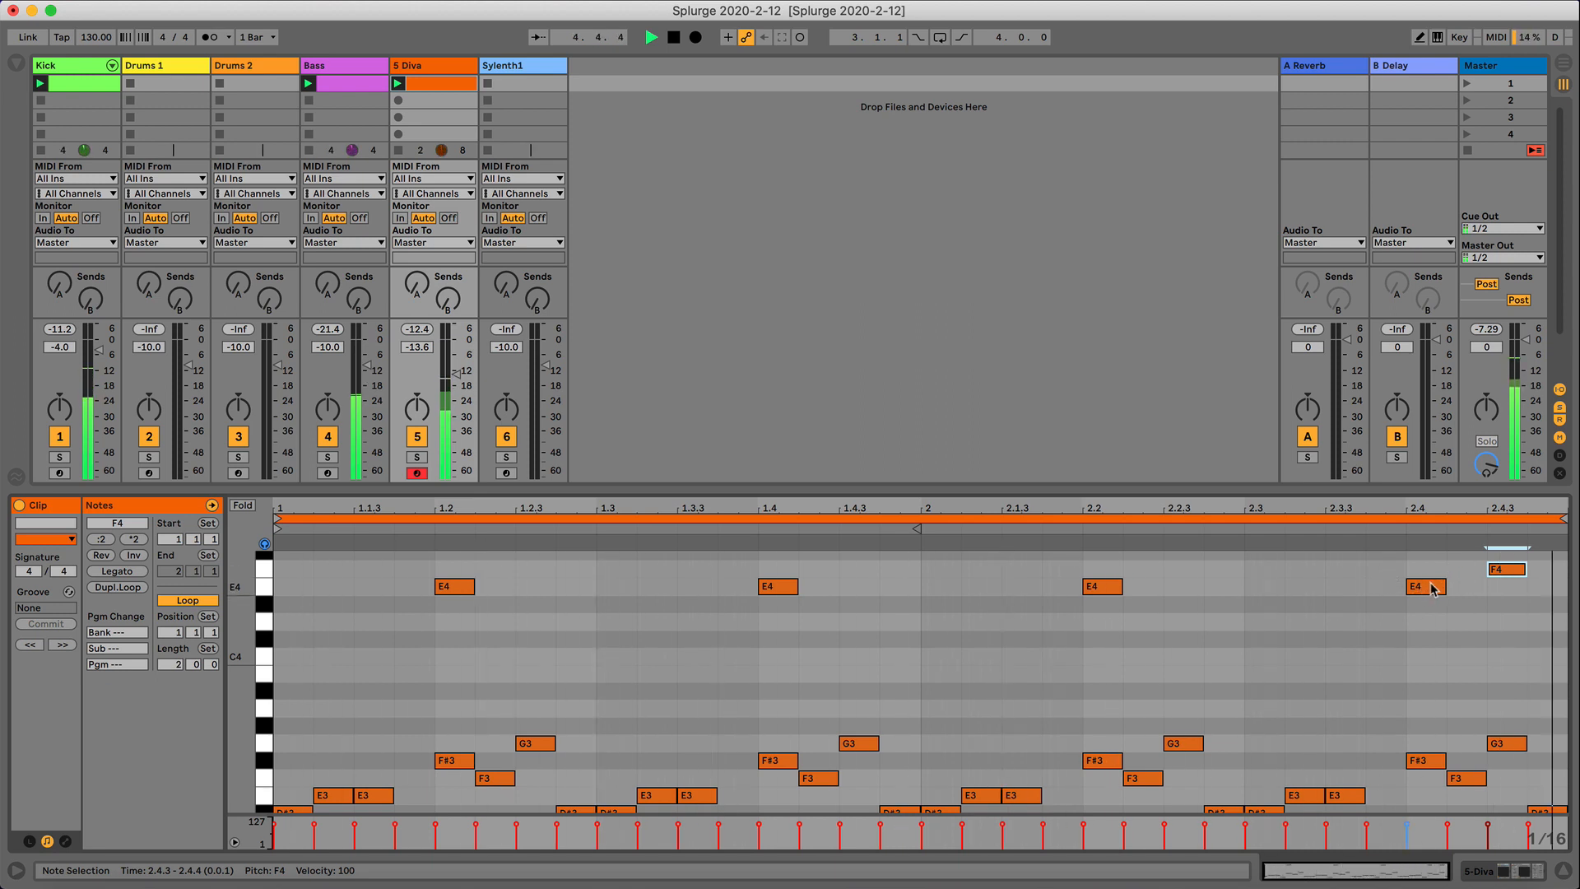
{"action": "key", "text": "space"}
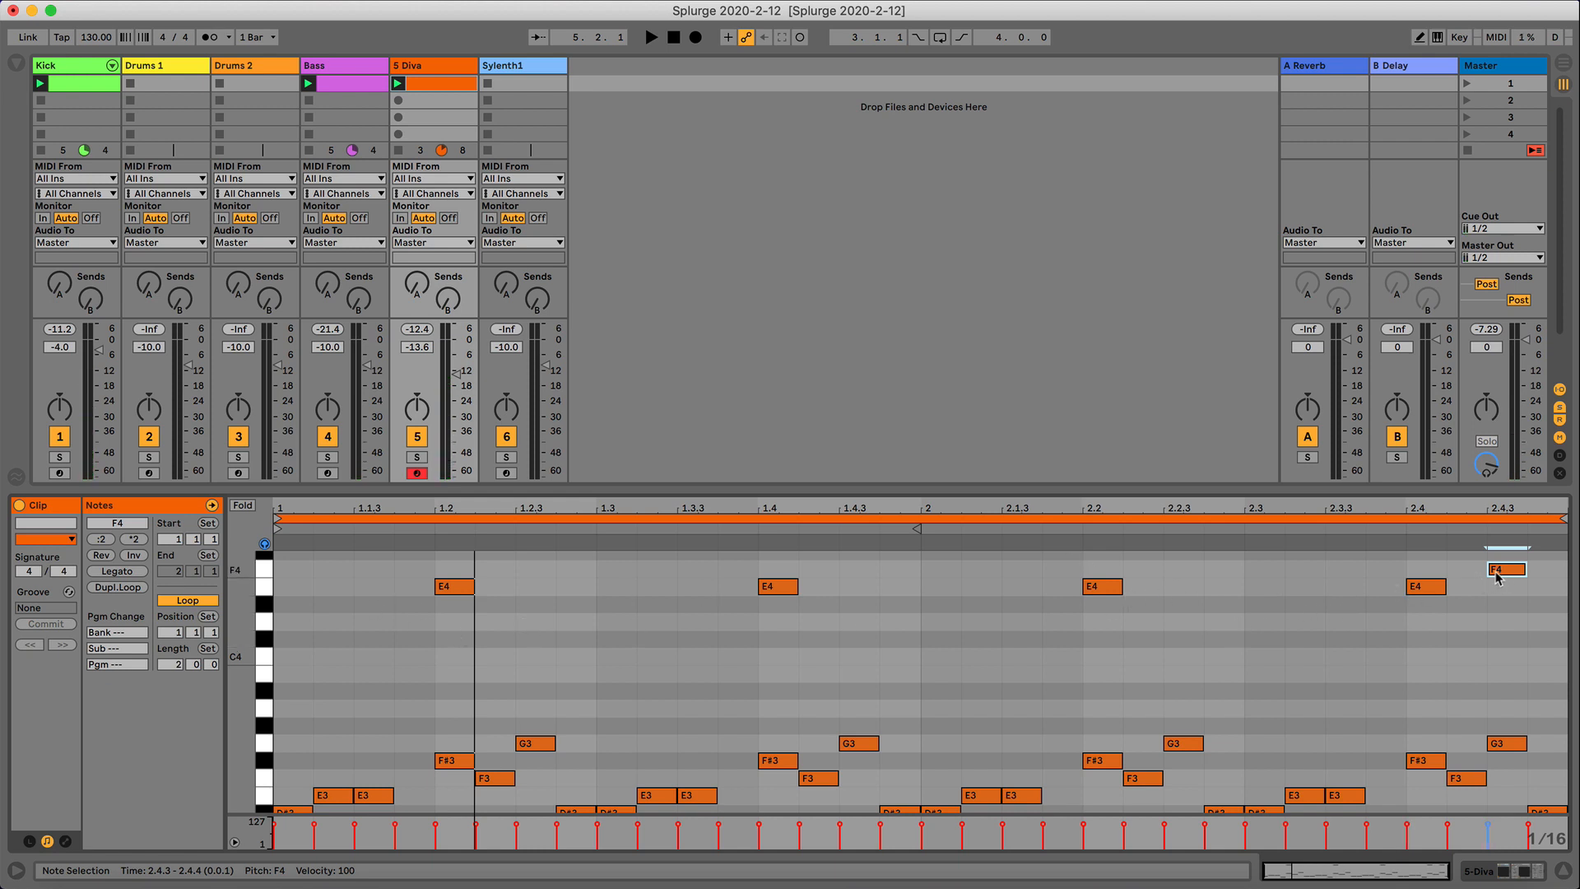
{"action": "key", "text": "Left"}
{"action": "key", "text": "space"}
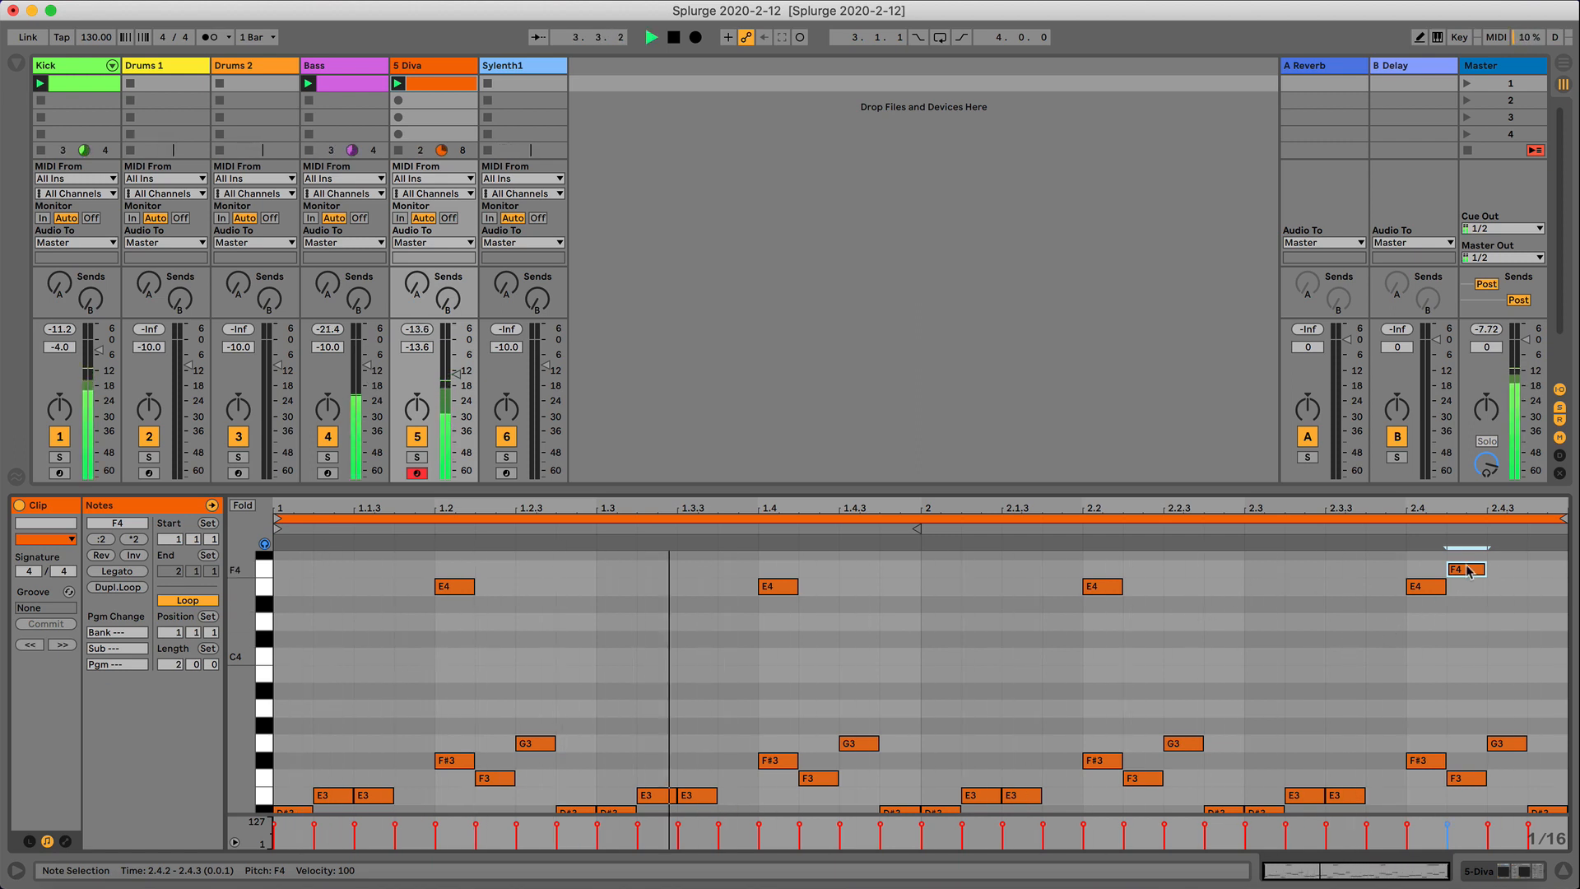
{"action": "key", "text": "Right"}
{"action": "key", "text": "Right"}
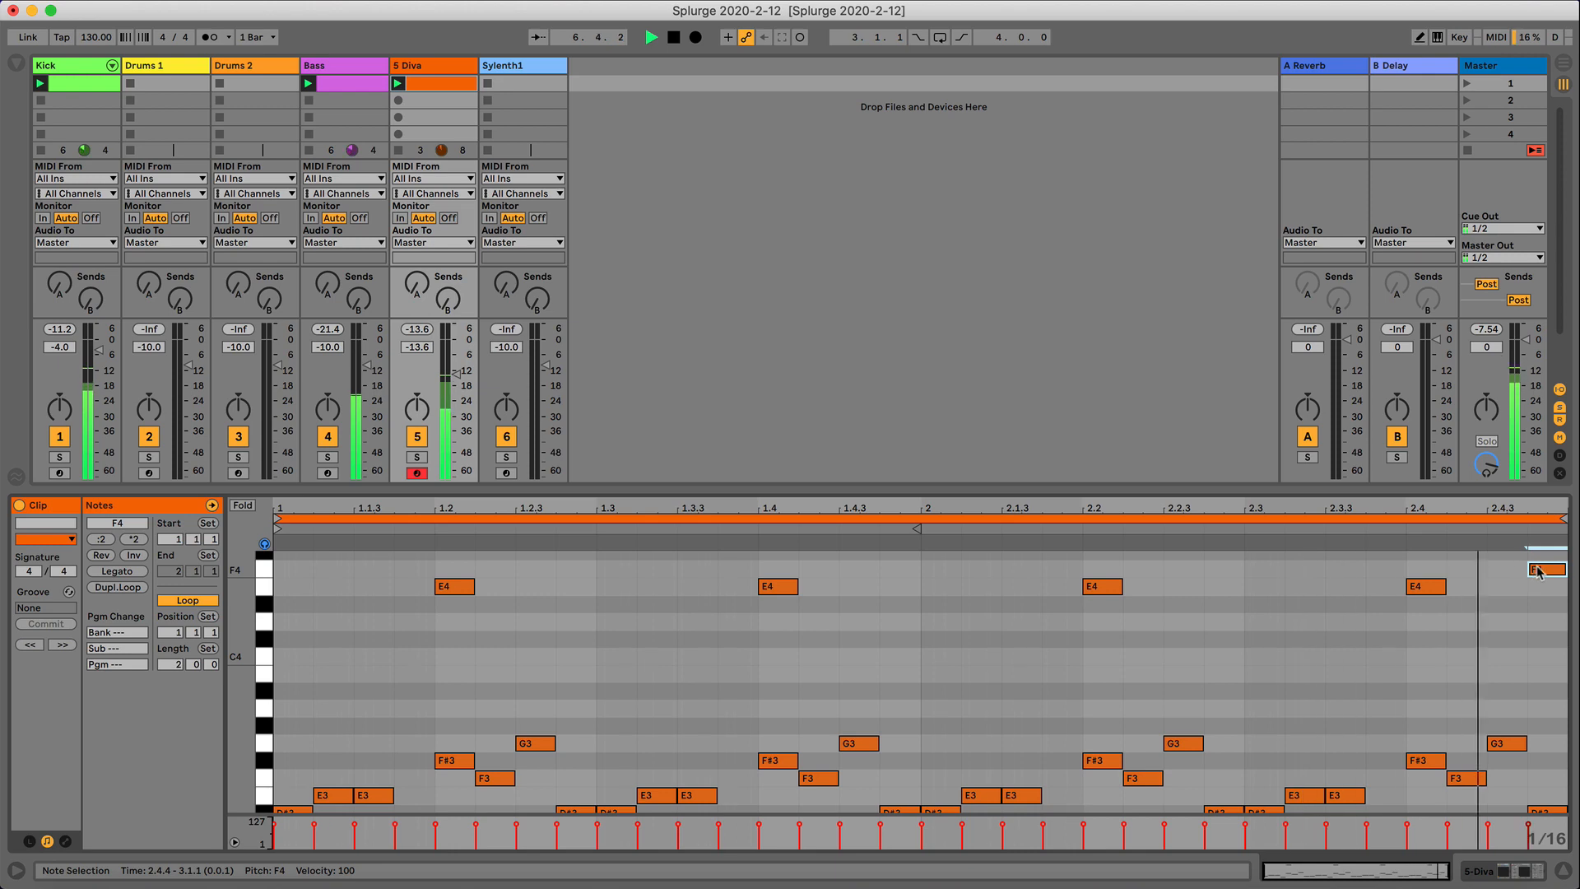
{"action": "key", "text": "Left"}
{"action": "key", "text": "Left"}
{"action": "key", "text": "space"}
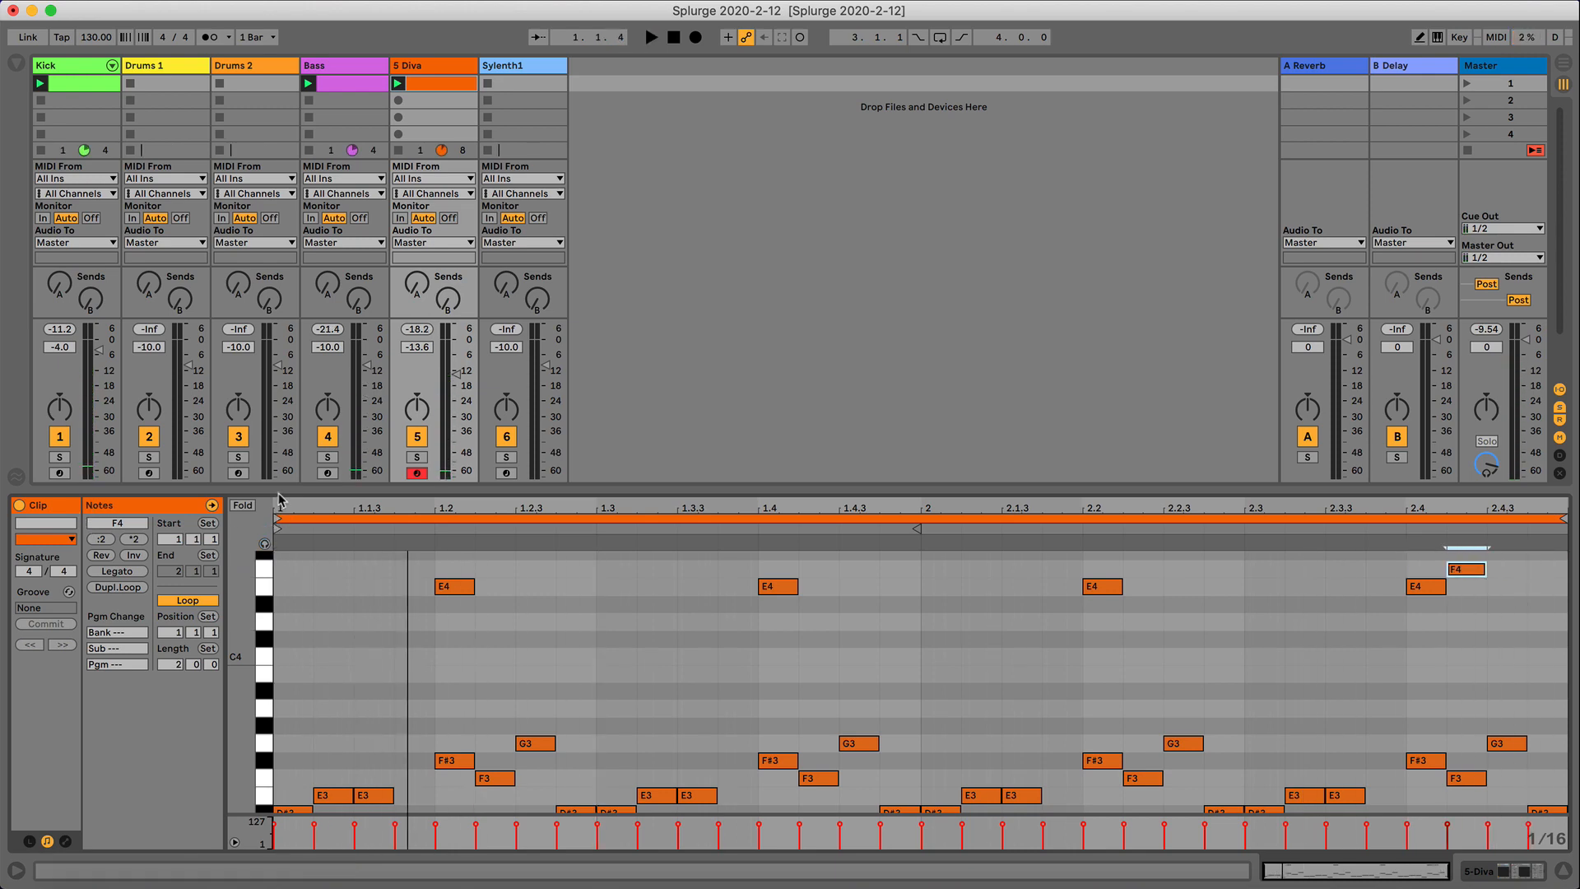
Fold the 5 Diva clip to its used pitches and shrink the note editor back to its compact height.
{"action": "left_click_drag", "start_coordinate": [279, 490], "coordinate": [260, 713]}
{"action": "left_click", "coordinate": [242, 680]}
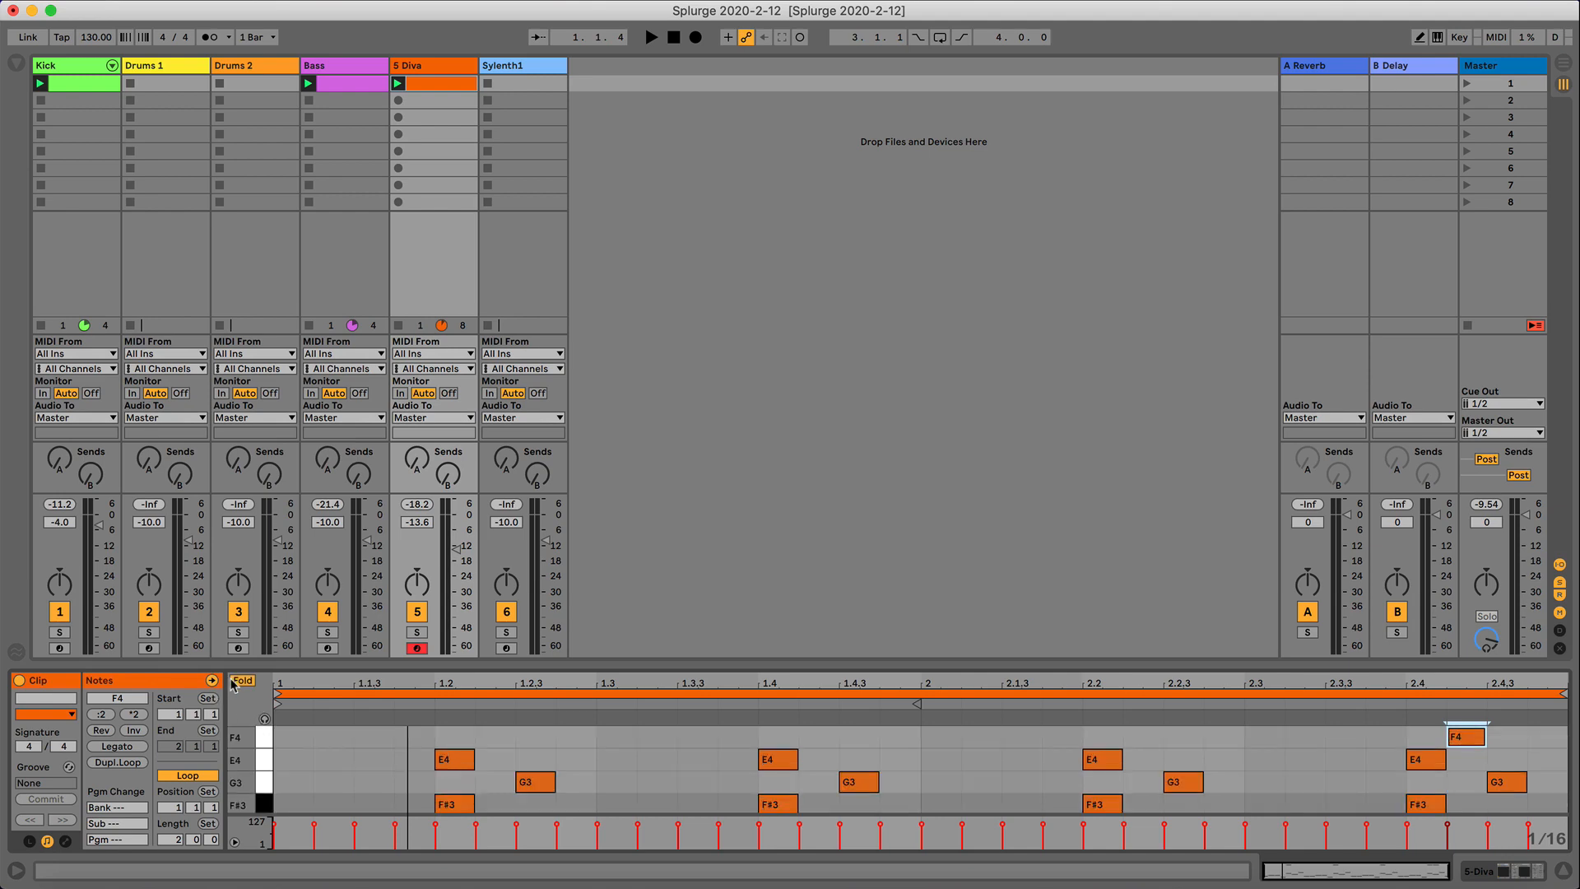
{"action": "left_click", "coordinate": [241, 680]}
{"action": "left_click", "coordinate": [241, 680]}
{"action": "left_click_drag", "start_coordinate": [310, 661], "coordinate": [344, 550]}
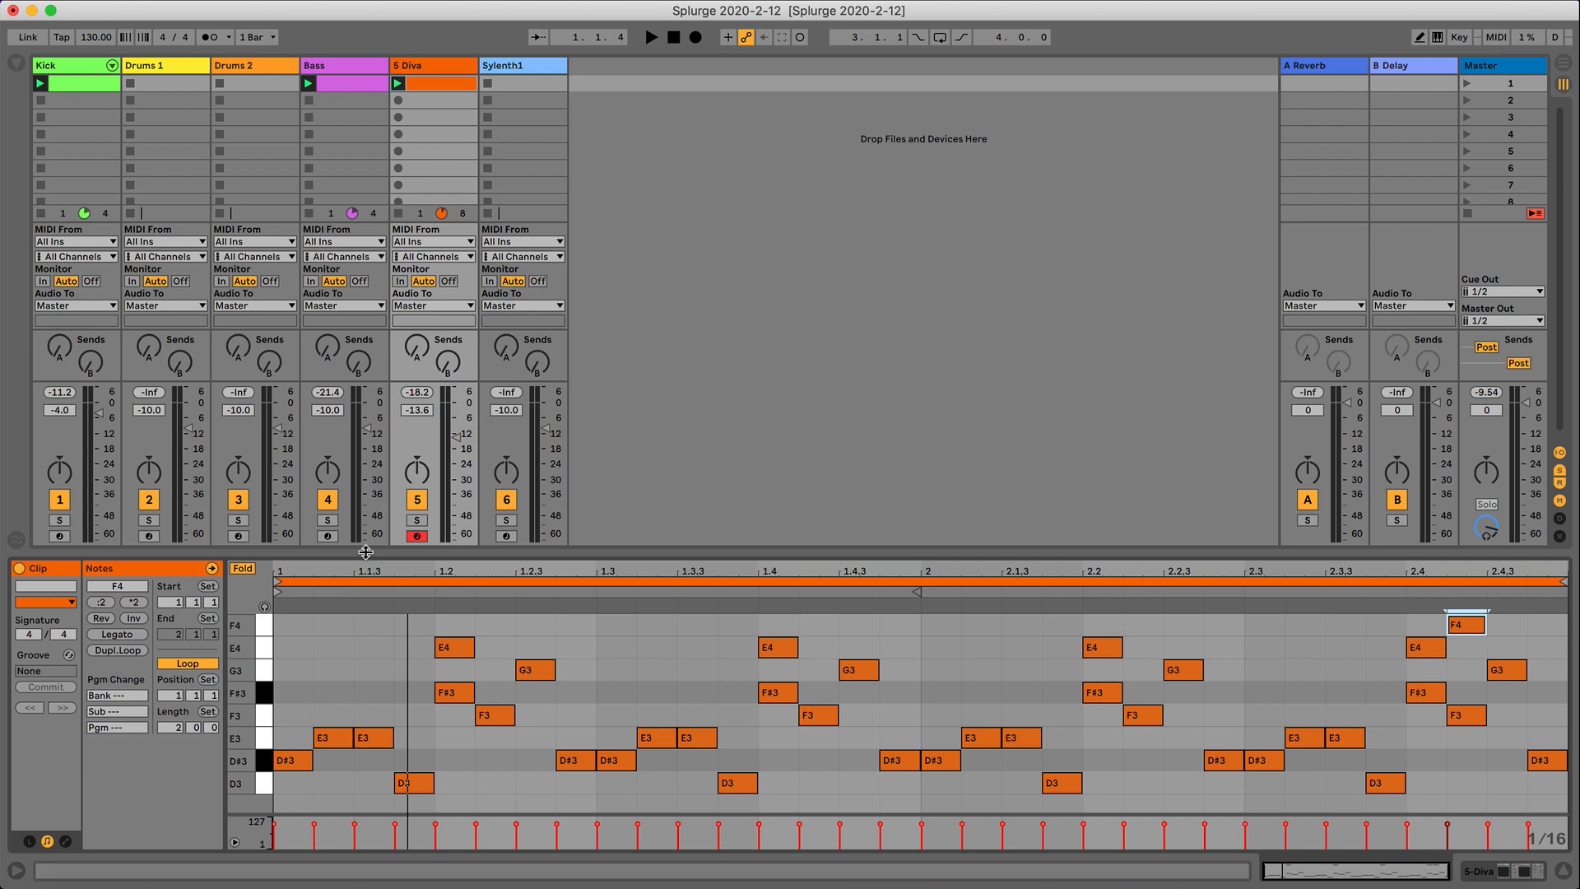
{"action": "left_click_drag", "start_coordinate": [365, 552], "coordinate": [367, 691]}
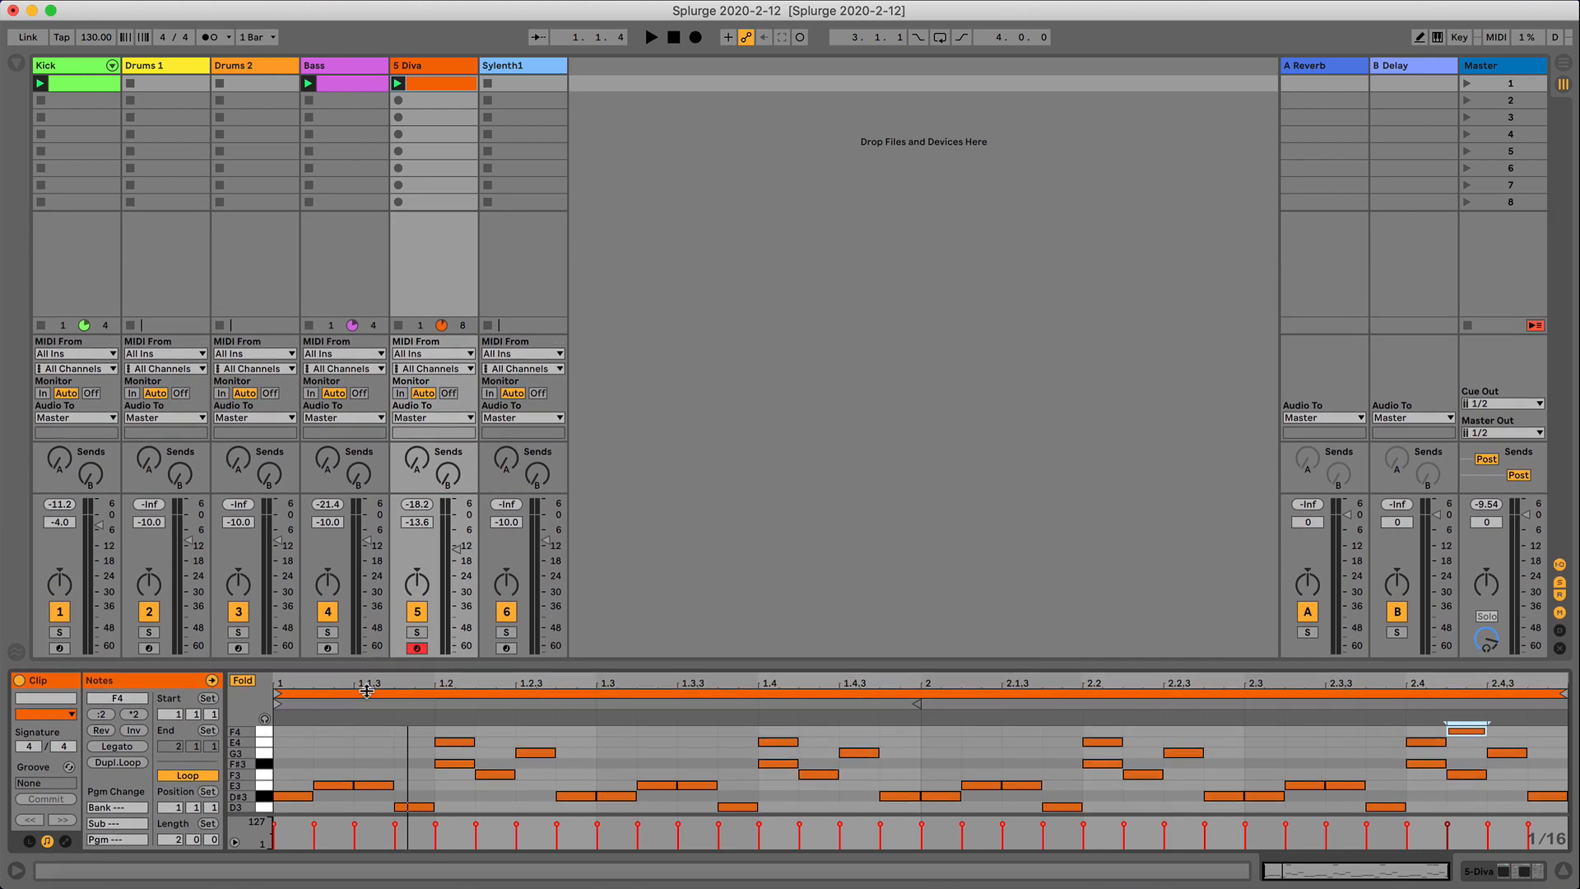
Disarm the 5 Diva track and show its device chain with the loop playing.
{"action": "left_click", "coordinate": [422, 647]}
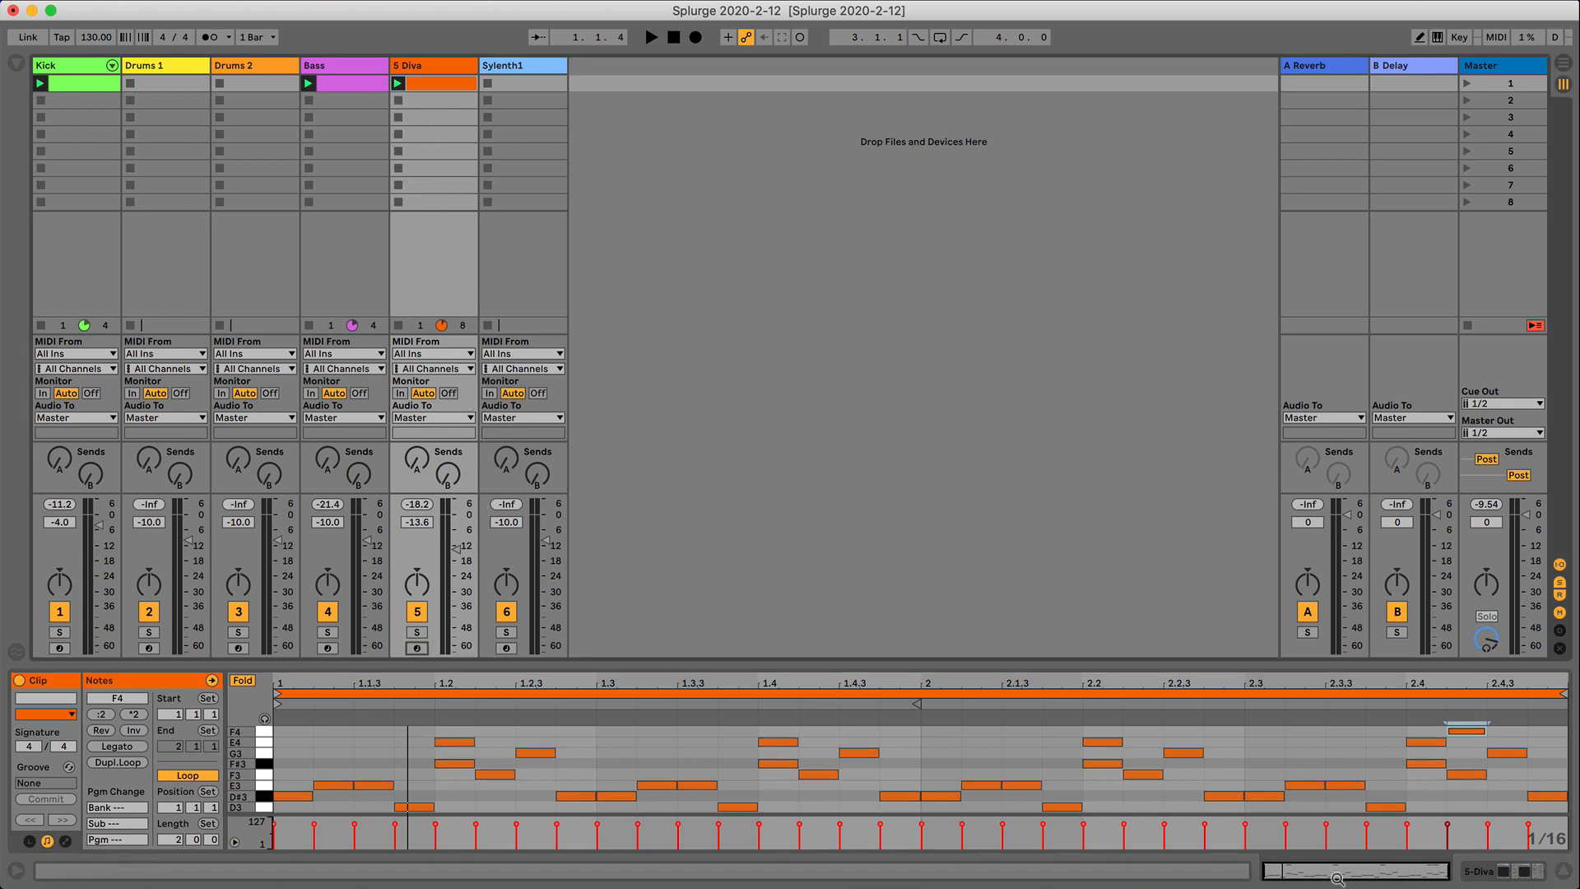
{"action": "left_click", "coordinate": [1492, 866]}
{"action": "key", "text": "space"}
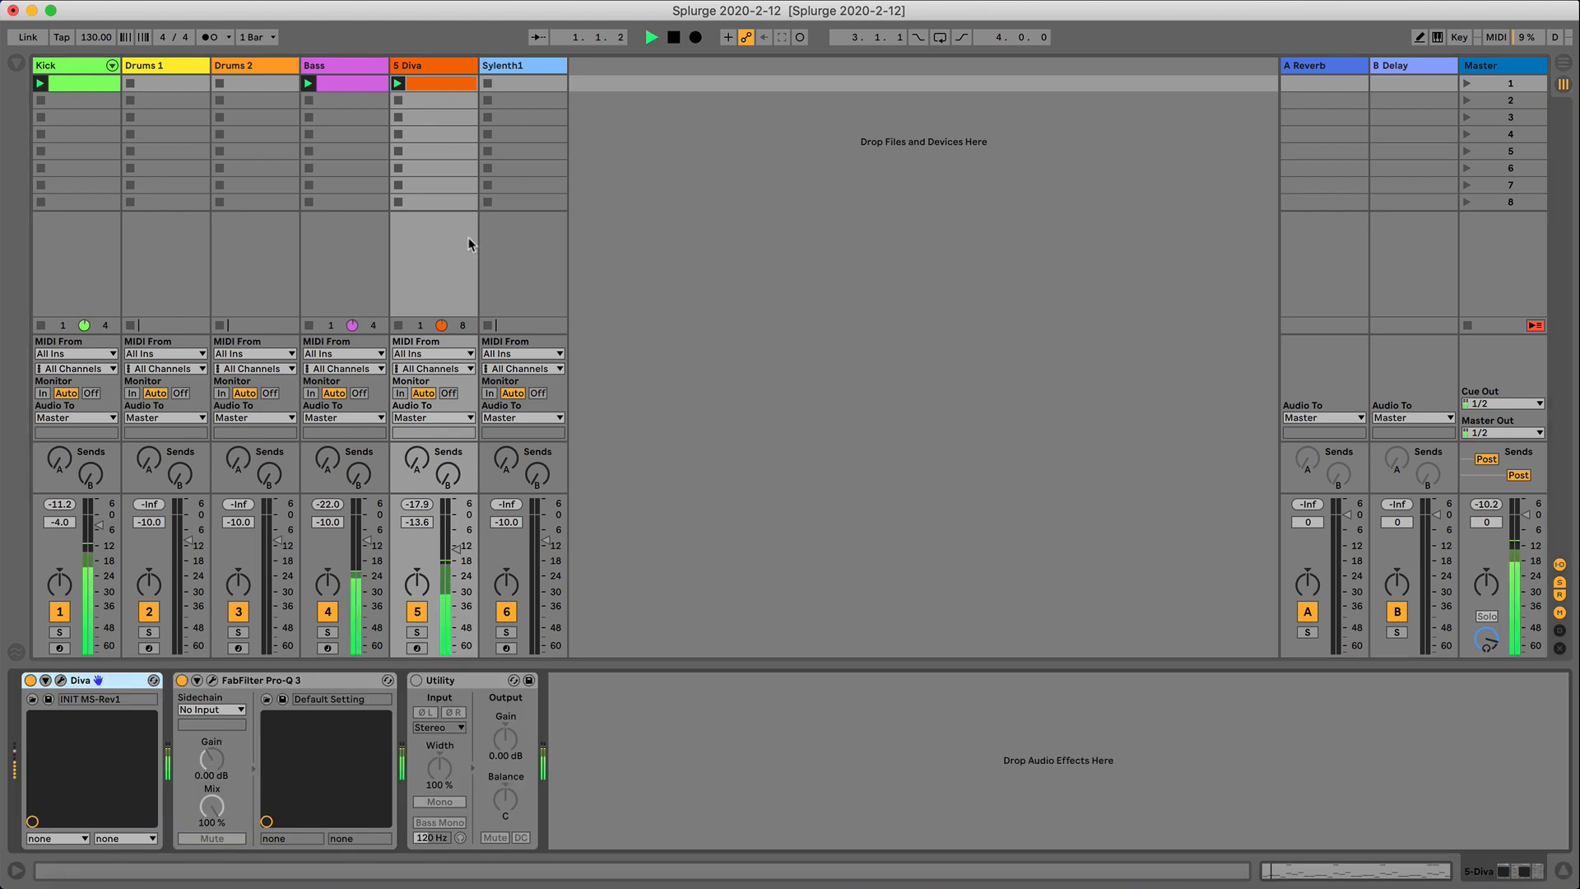
Add an EQ band near 189 Hz in 5 Diva's FabFilter Pro-Q 3, shift it slightly higher and close the plugin.
{"action": "left_click", "coordinate": [211, 679]}
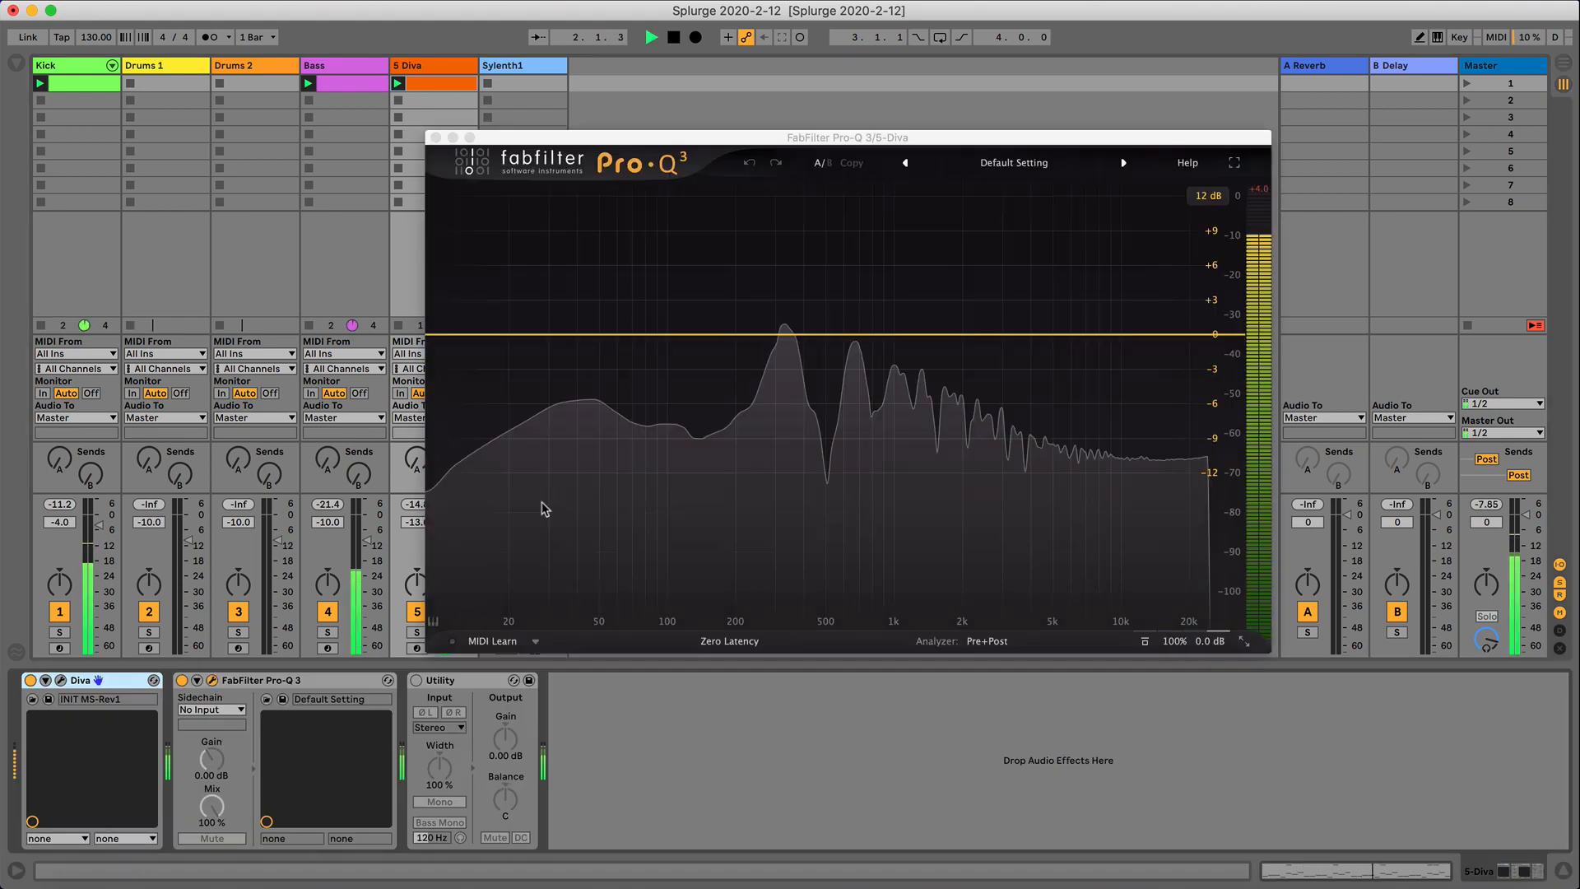
{"action": "left_click", "coordinate": [730, 335]}
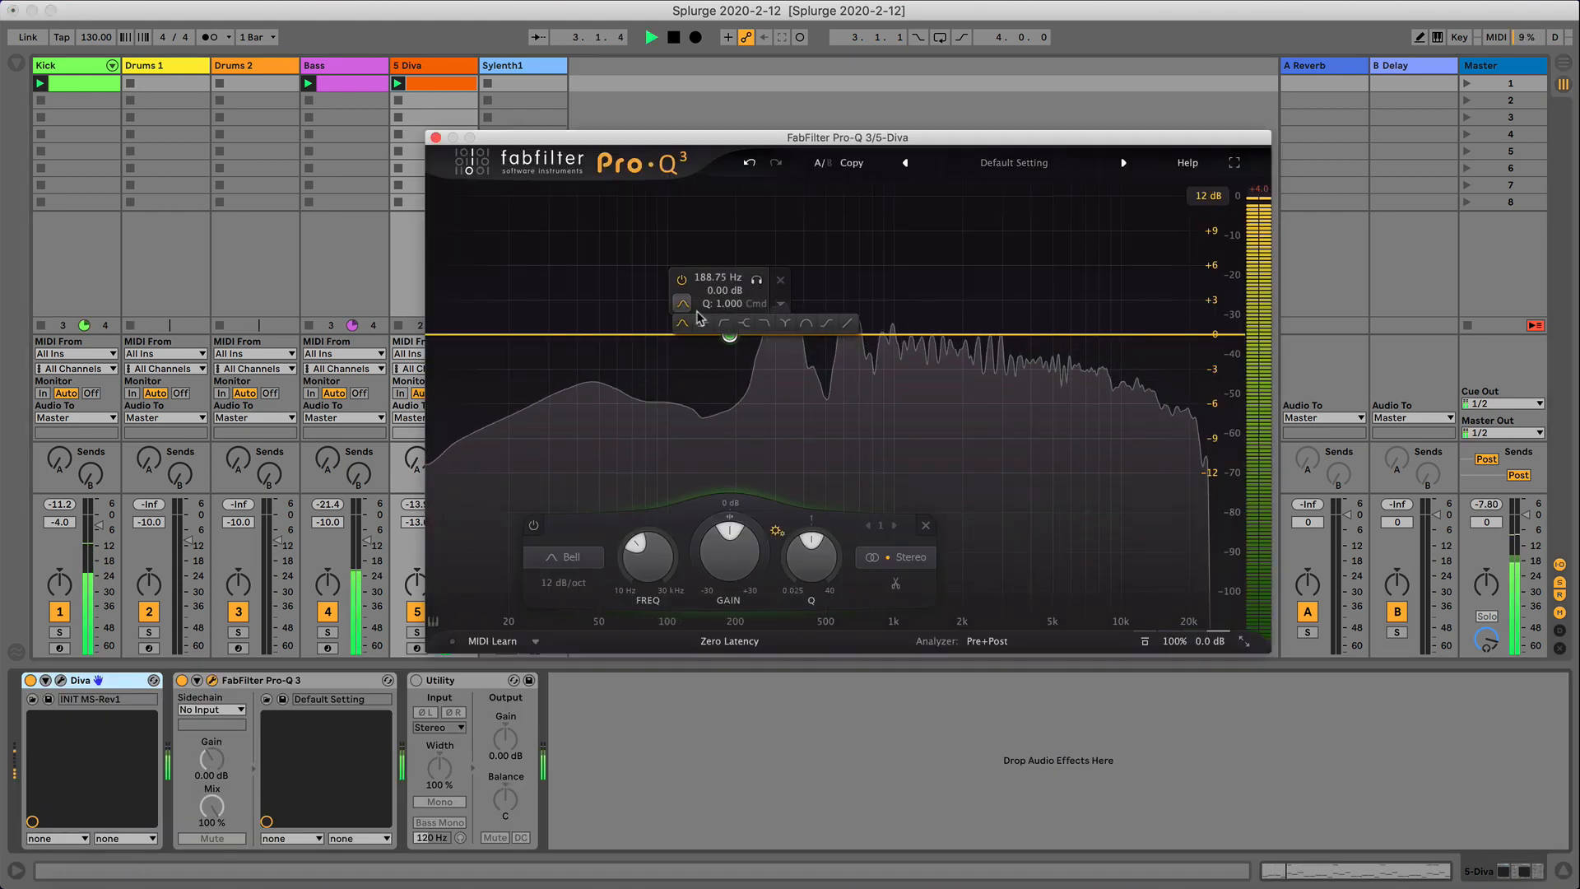
{"action": "left_click_drag", "start_coordinate": [730, 334], "coordinate": [767, 333]}
{"action": "left_click", "coordinate": [436, 137]}
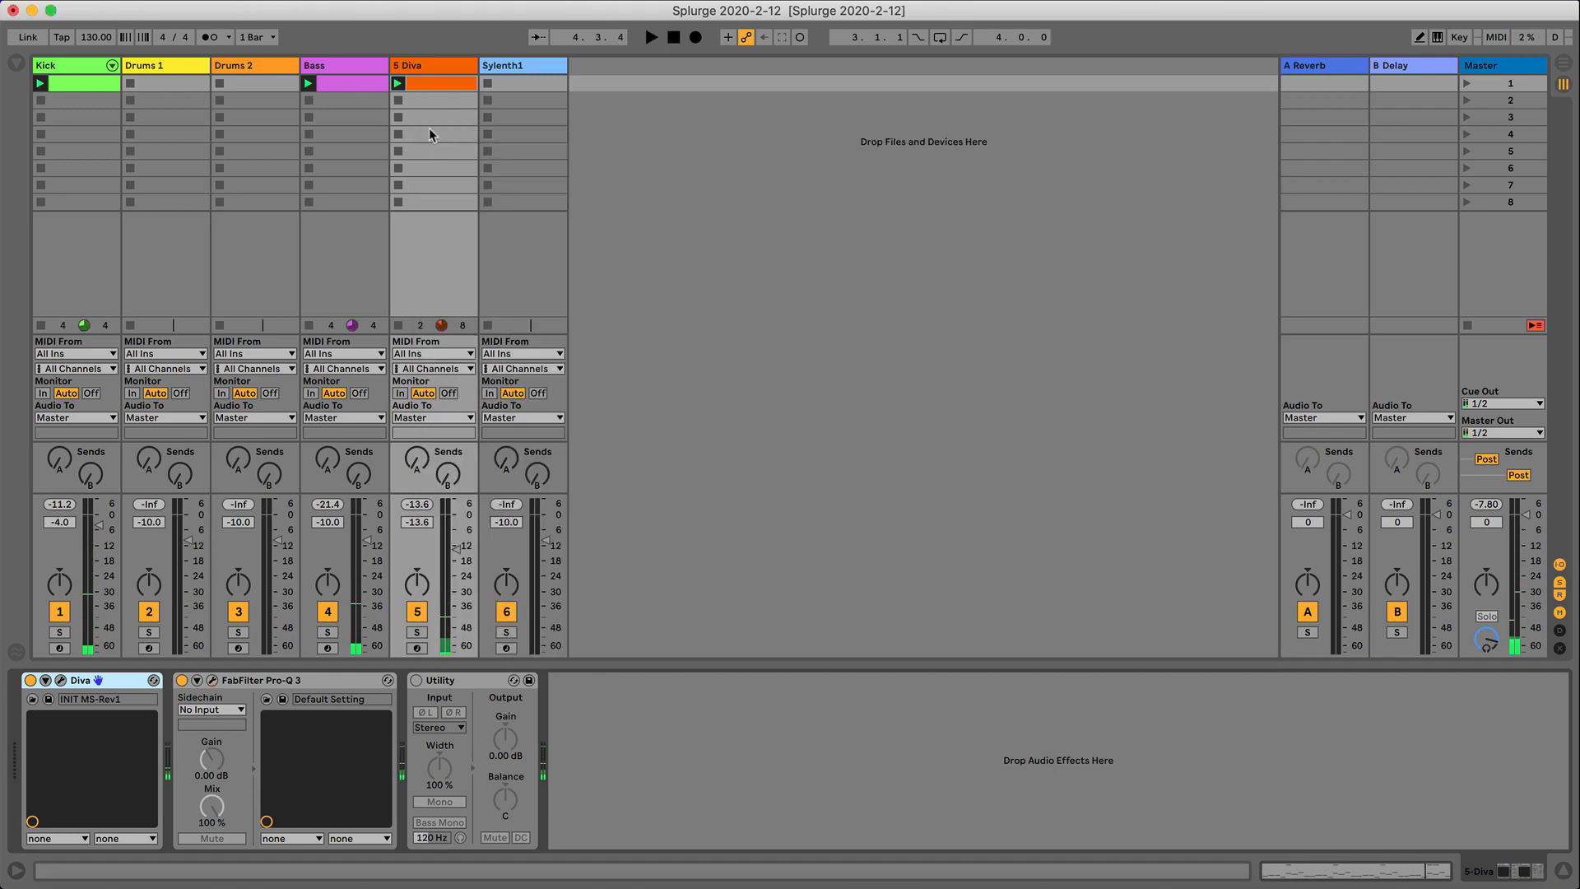
Show the Drums 1 track's device chain and open its Microtonic window, placed clear of the Kick and Drums 1 columns.
{"action": "double_click", "coordinate": [170, 82]}
{"action": "key", "text": "Delete"}
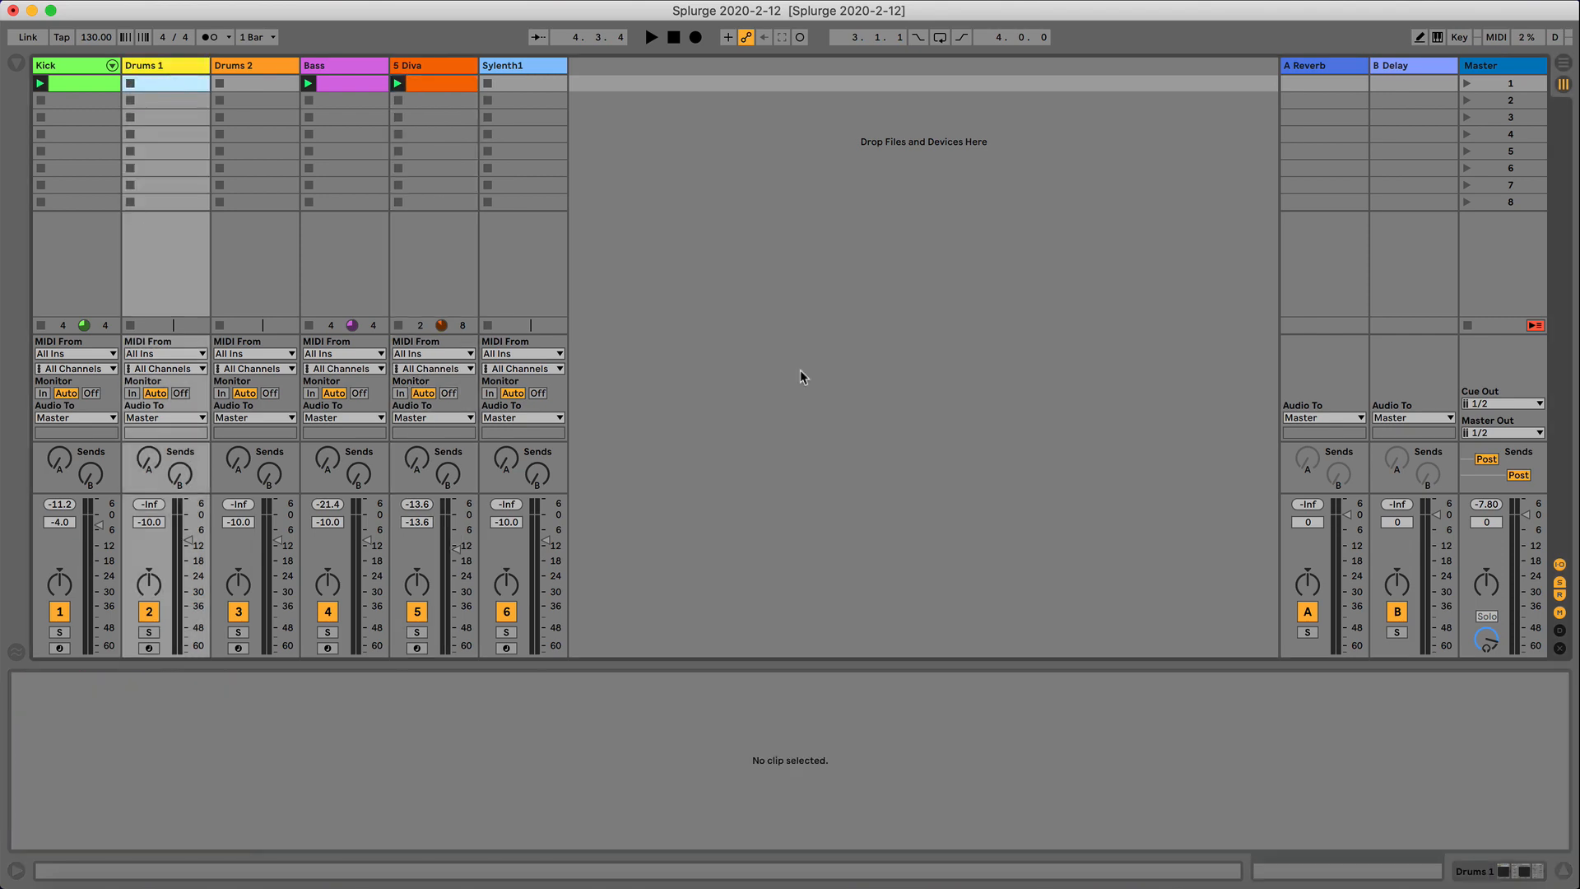
{"action": "left_click", "coordinate": [1513, 871]}
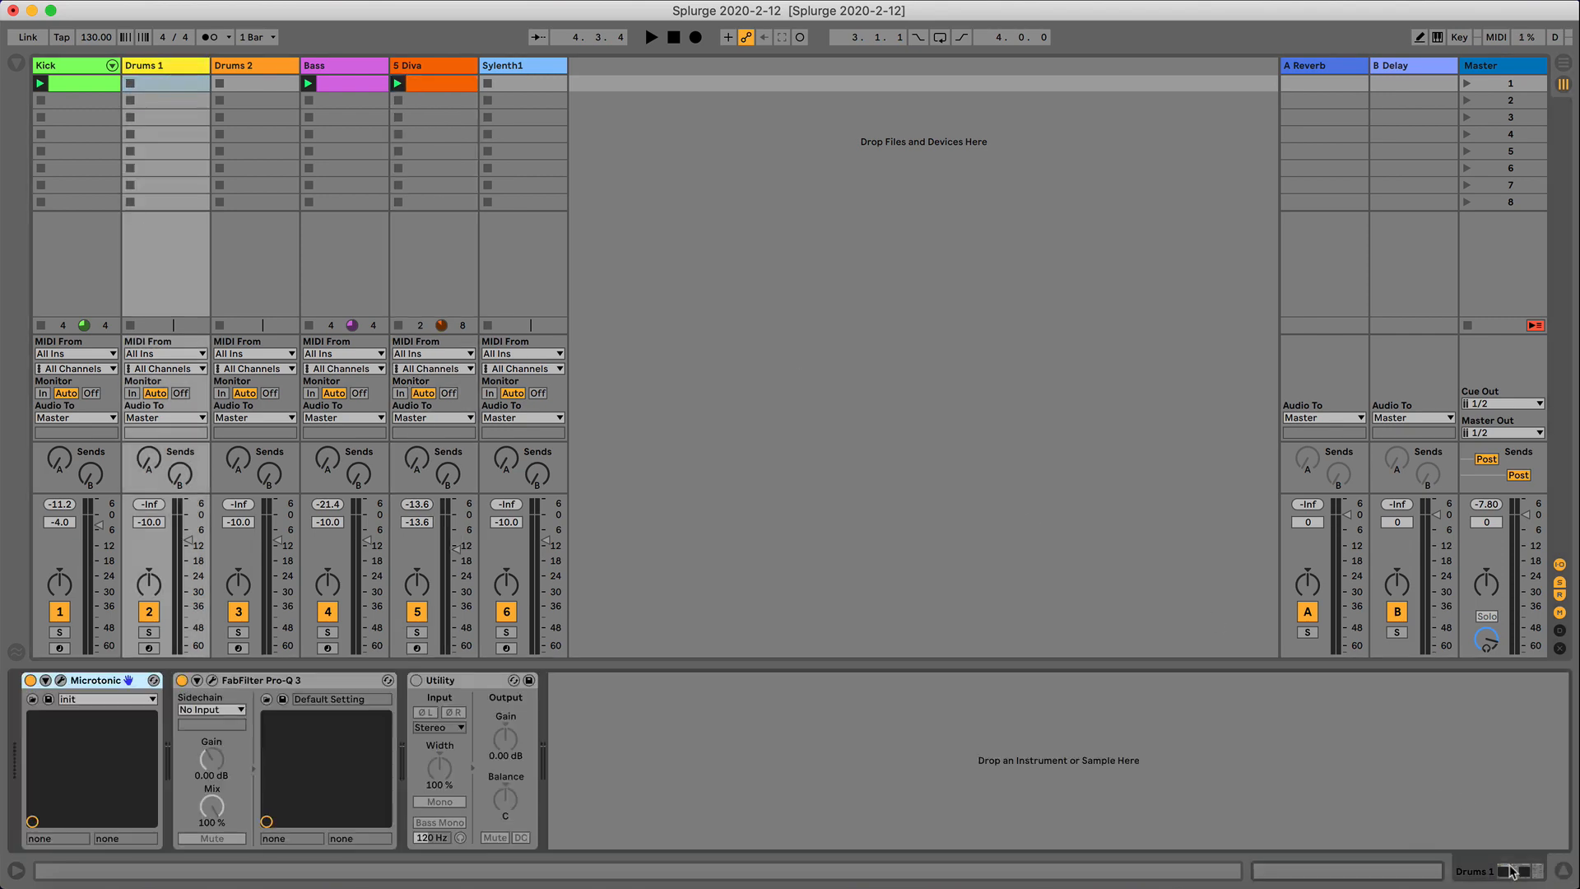
{"action": "left_click", "coordinate": [61, 681]}
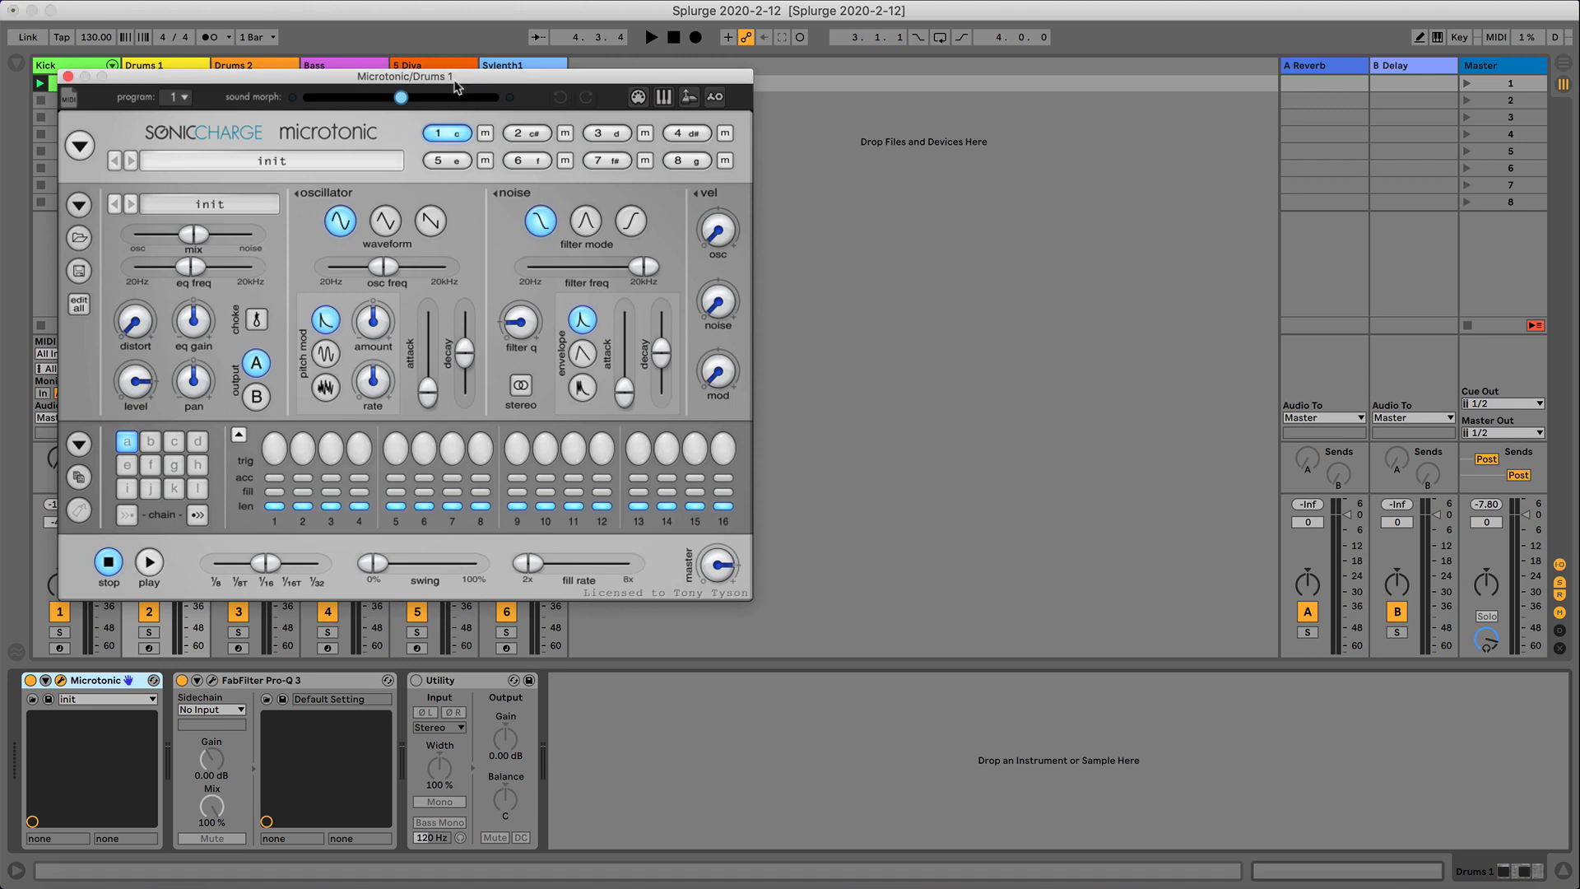
{"action": "left_click_drag", "start_coordinate": [454, 82], "coordinate": [740, 94]}
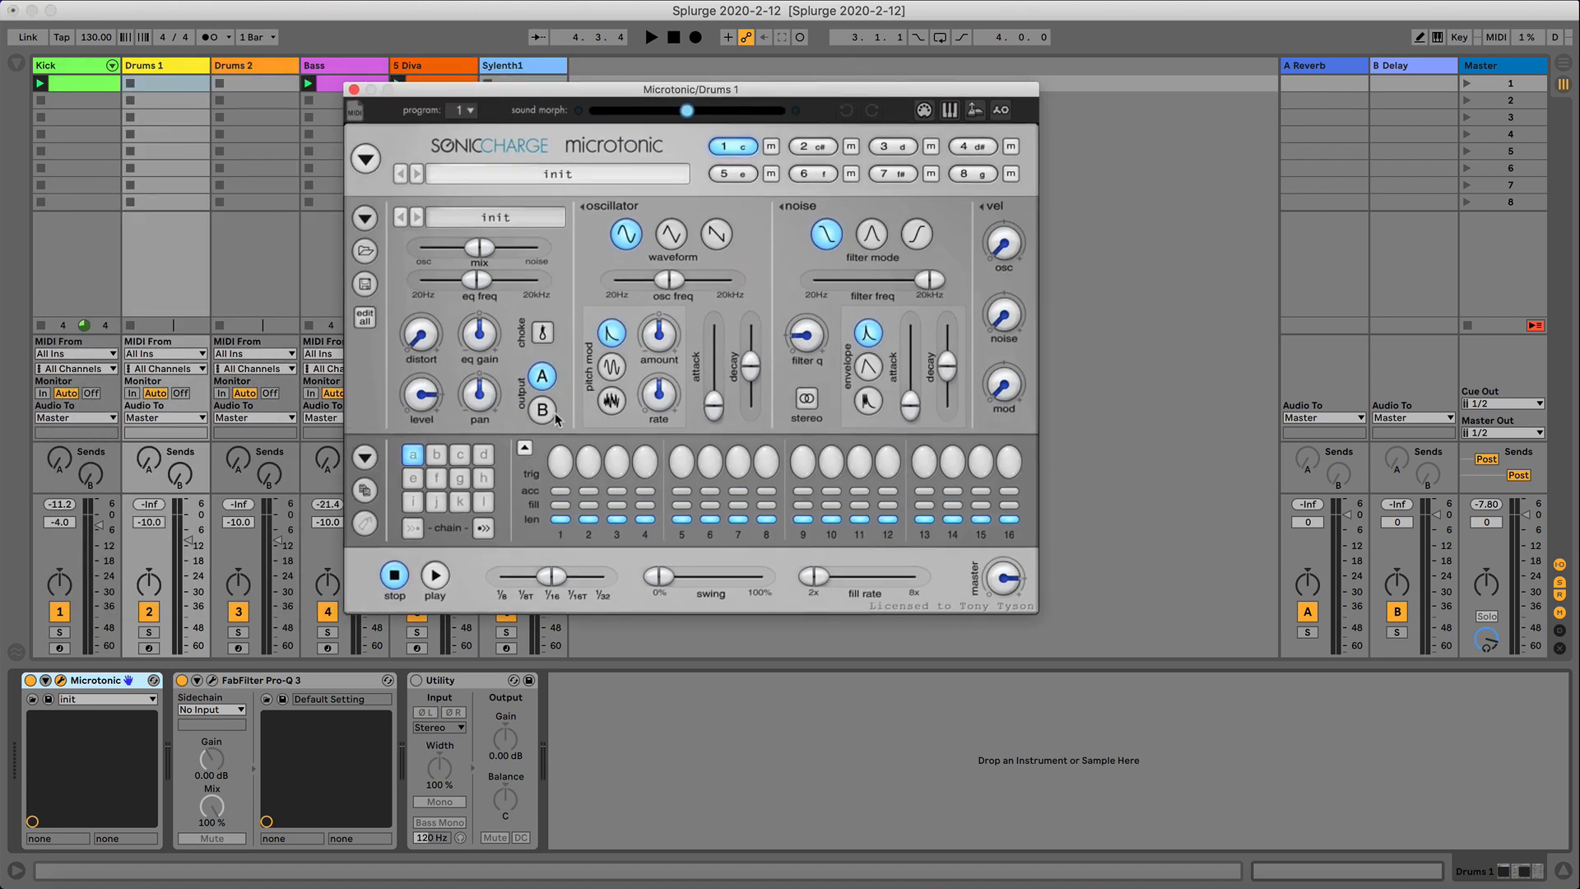
{"action": "left_click", "coordinate": [617, 464]}
{"action": "left_click", "coordinate": [738, 463]}
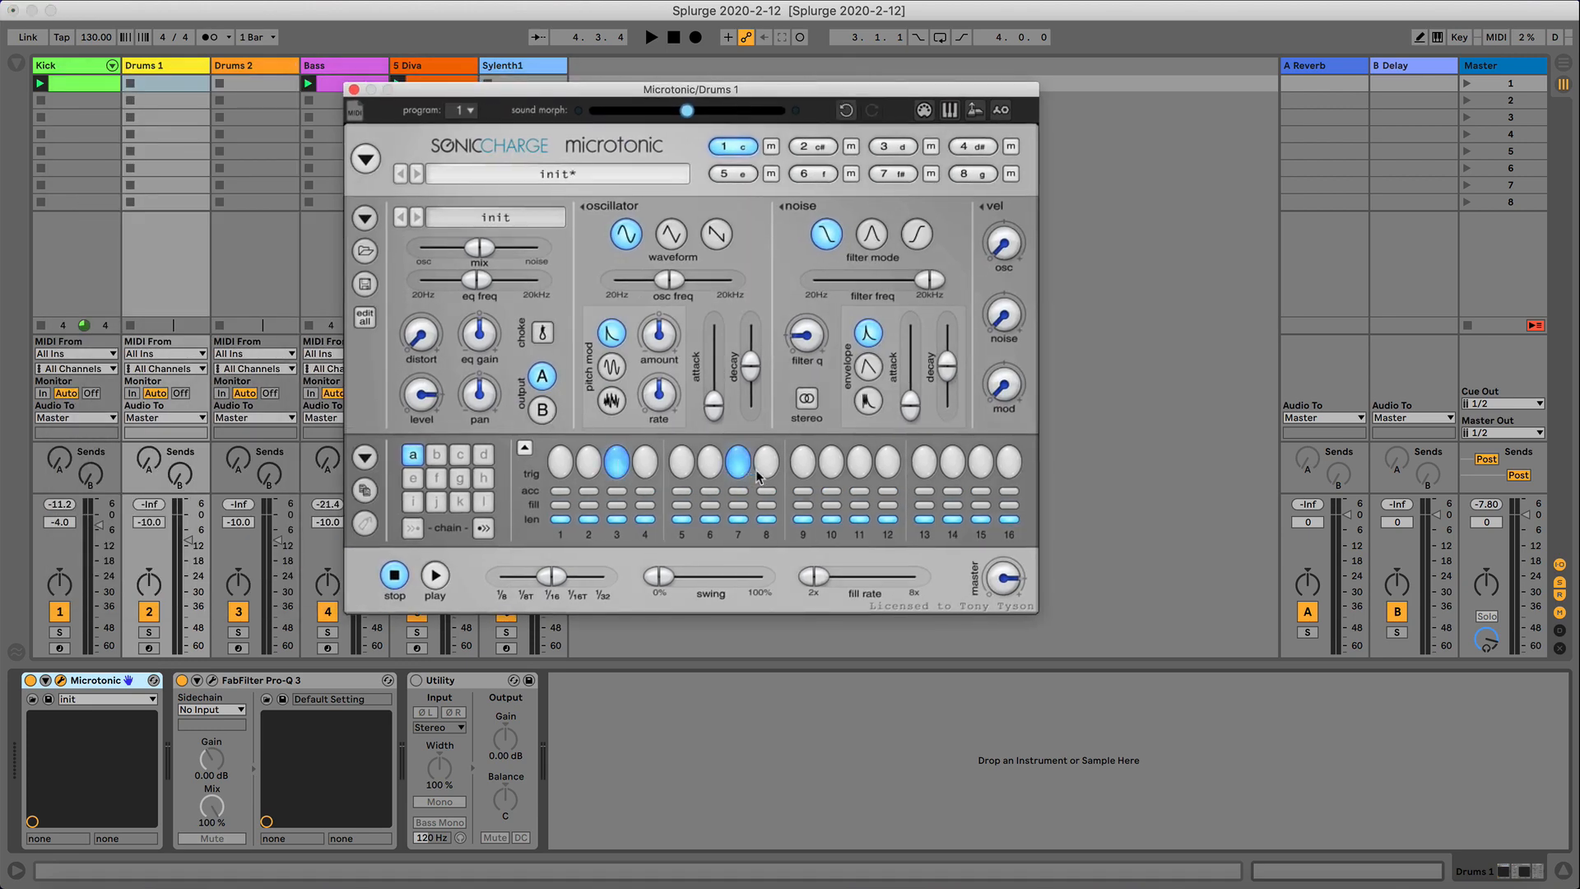
{"action": "left_click", "coordinate": [875, 467]}
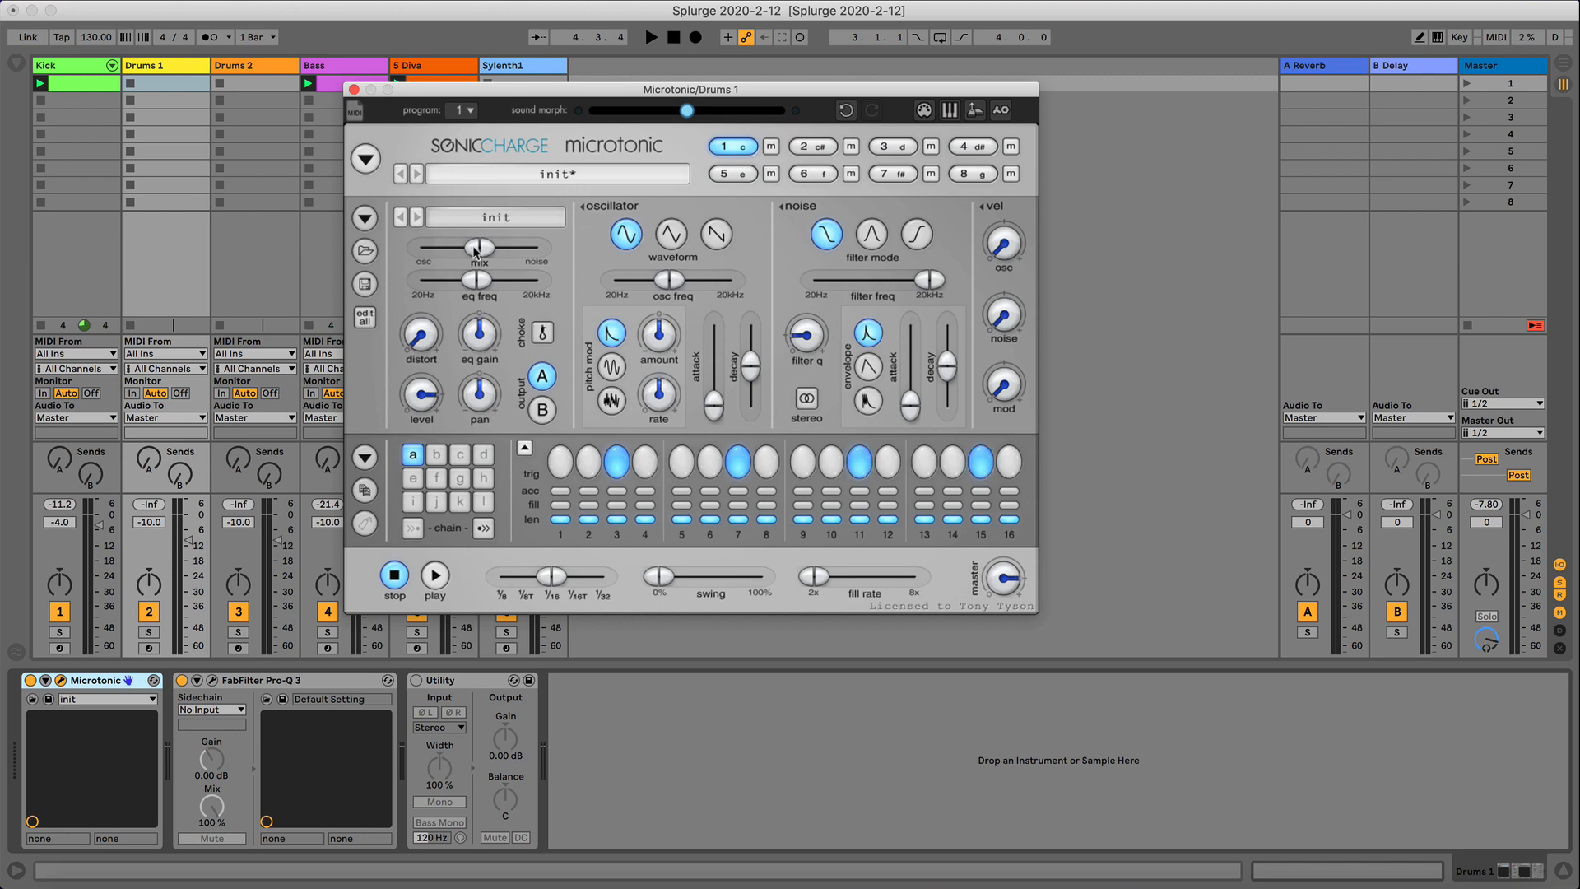
{"action": "left_click_drag", "start_coordinate": [478, 248], "coordinate": [750, 258]}
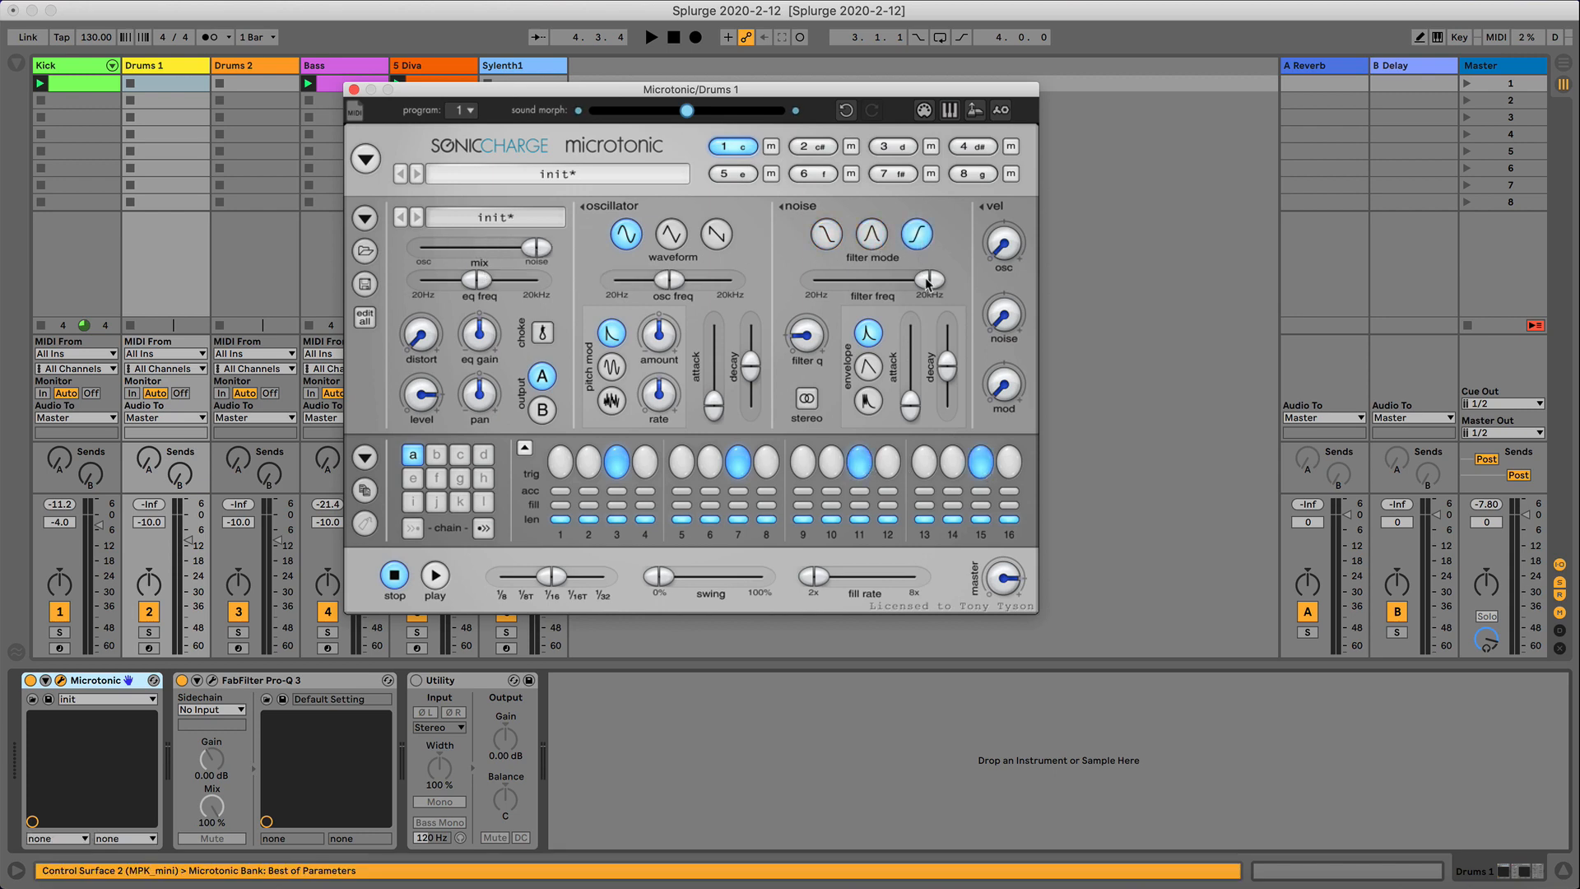
{"action": "left_click_drag", "start_coordinate": [928, 282], "coordinate": [893, 282]}
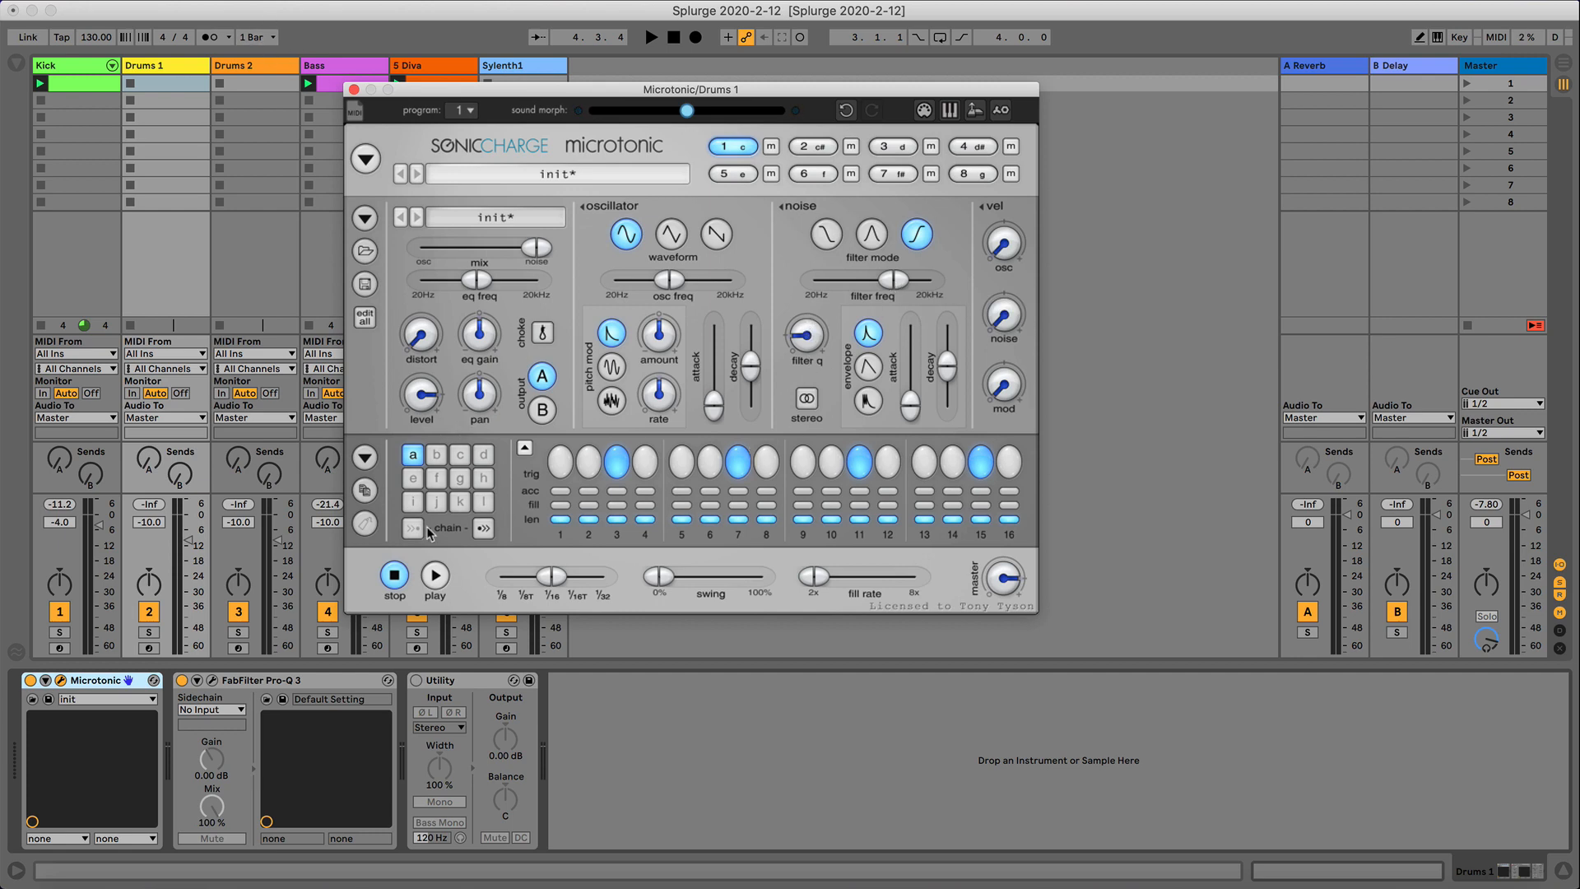
{"action": "left_click_drag", "start_coordinate": [149, 521], "coordinate": [189, 541]}
{"action": "key", "text": "space"}
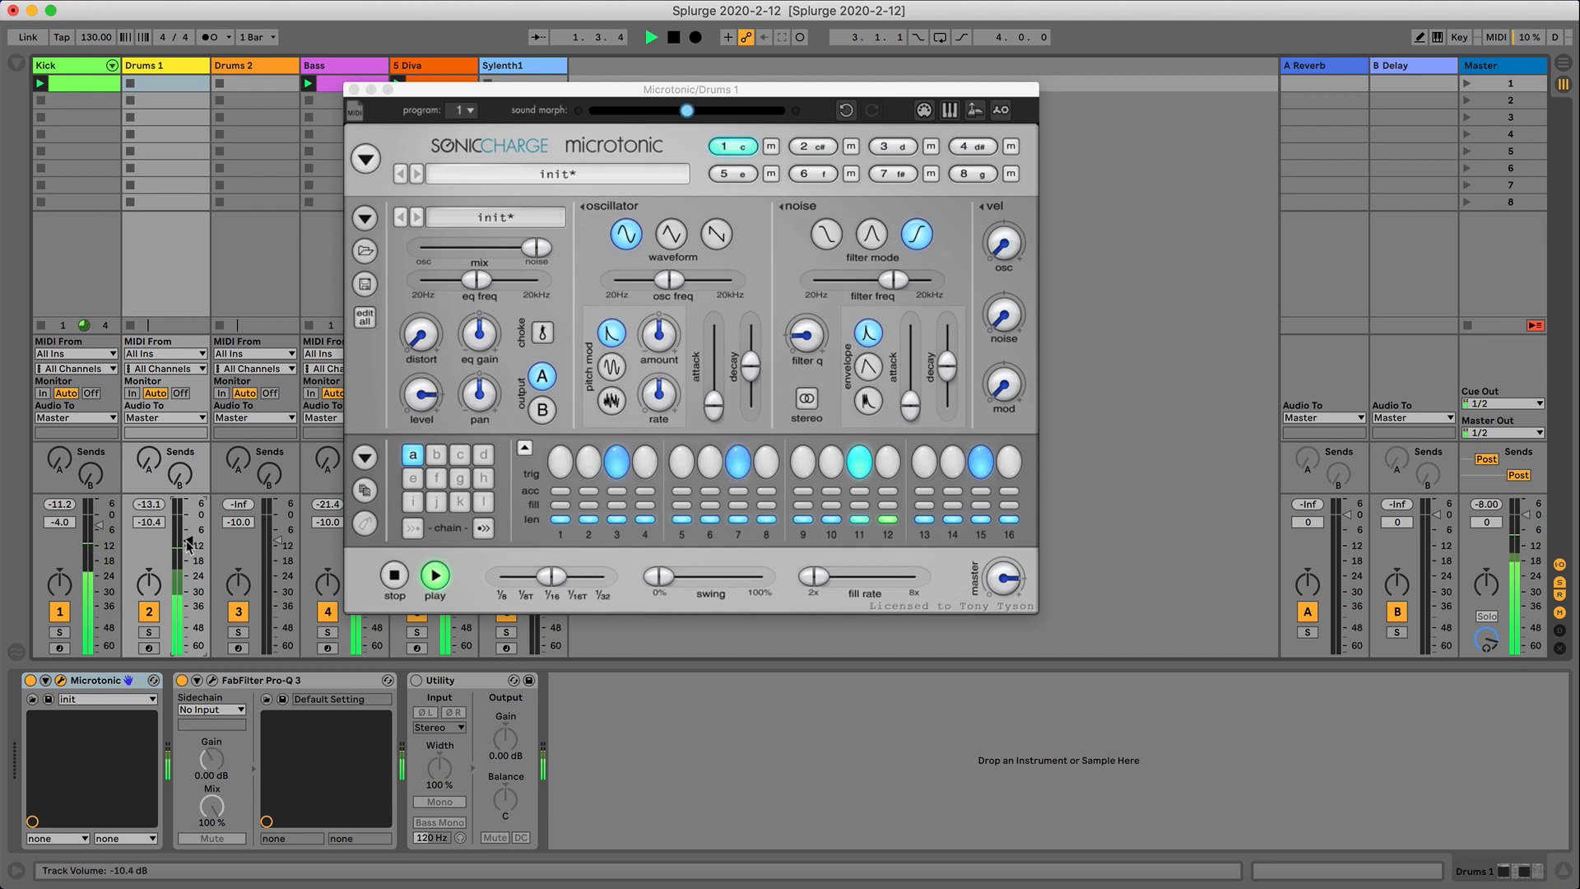
{"action": "left_click_drag", "start_coordinate": [945, 387], "coordinate": [952, 389]}
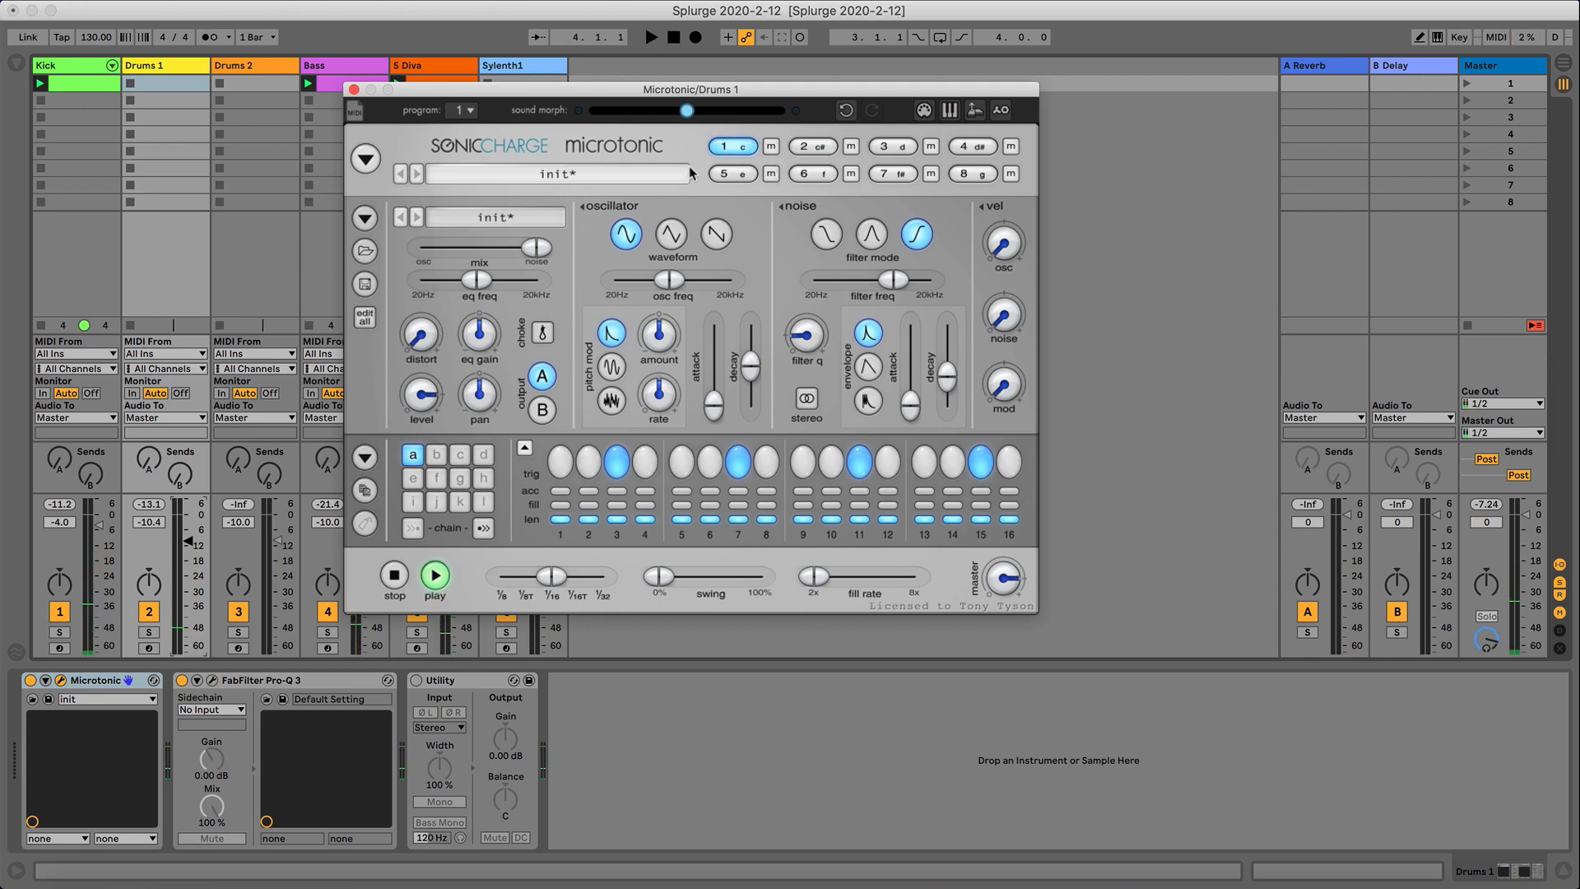
{"action": "left_click", "coordinate": [815, 147]}
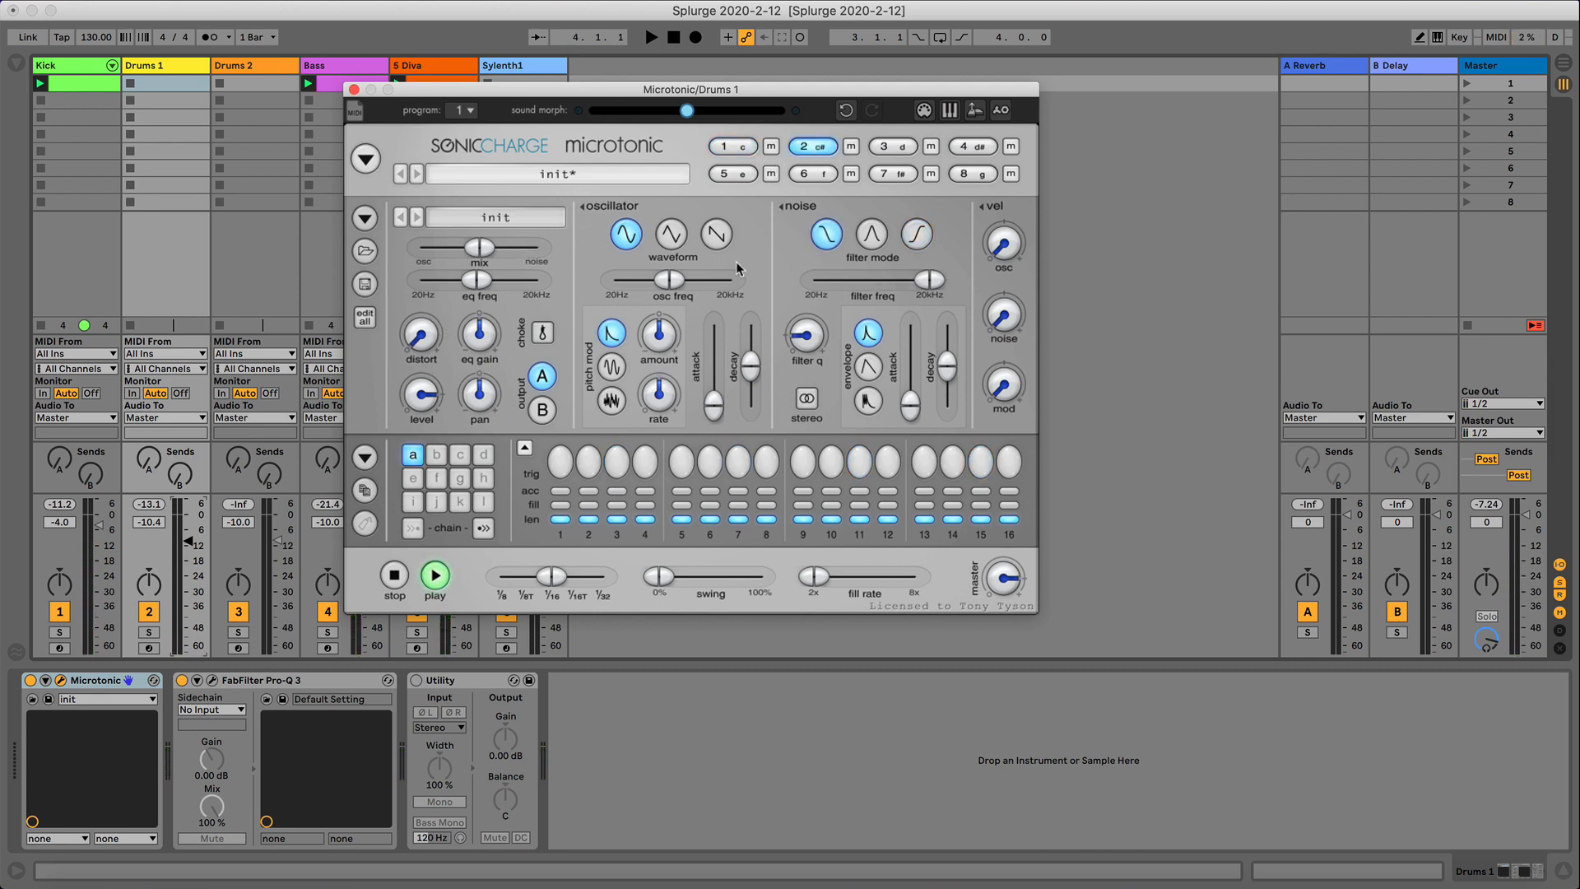
{"action": "left_click_drag", "start_coordinate": [562, 468], "coordinate": [1009, 462]}
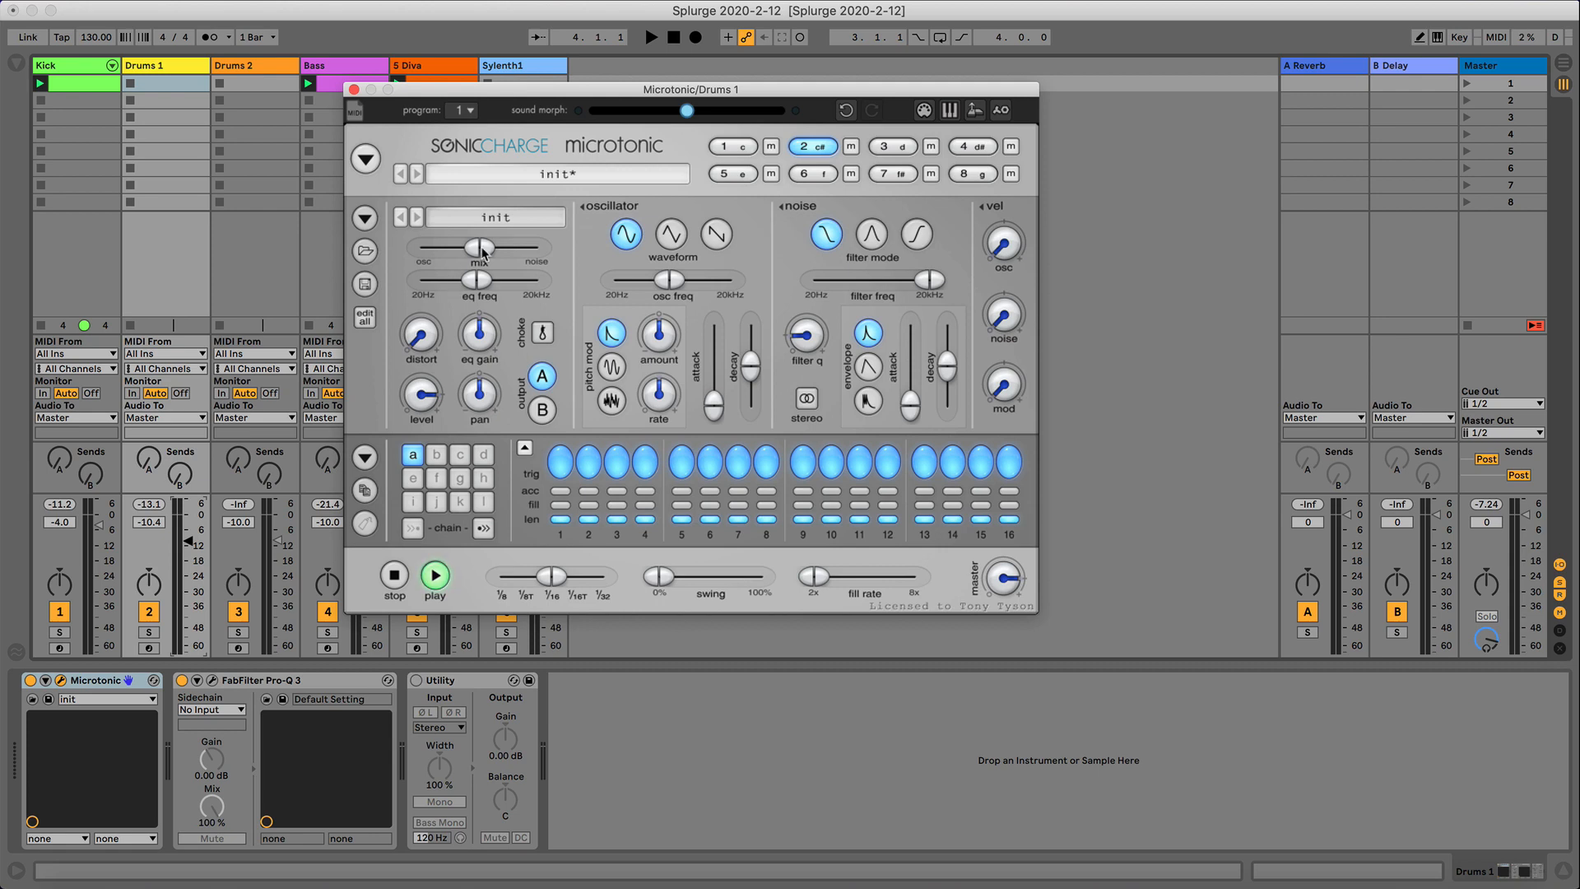
{"action": "left_click_drag", "start_coordinate": [480, 249], "coordinate": [536, 249]}
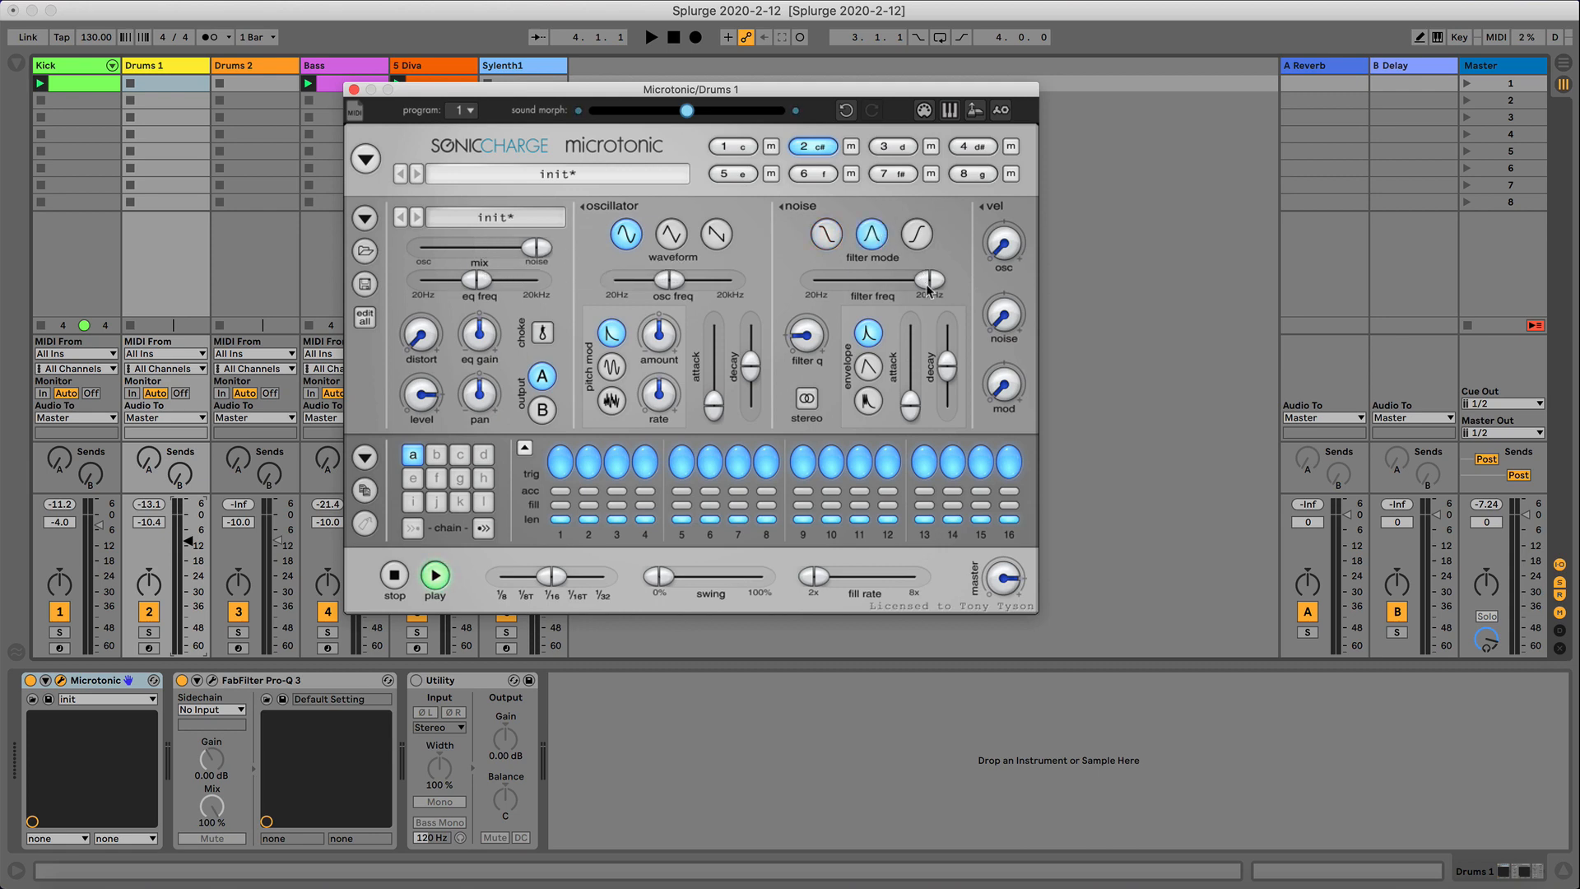
{"action": "left_click_drag", "start_coordinate": [928, 289], "coordinate": [886, 285]}
{"action": "key", "text": "space"}
{"action": "key", "text": "space"}
{"action": "key", "text": "space"}
{"action": "key", "text": "space"}
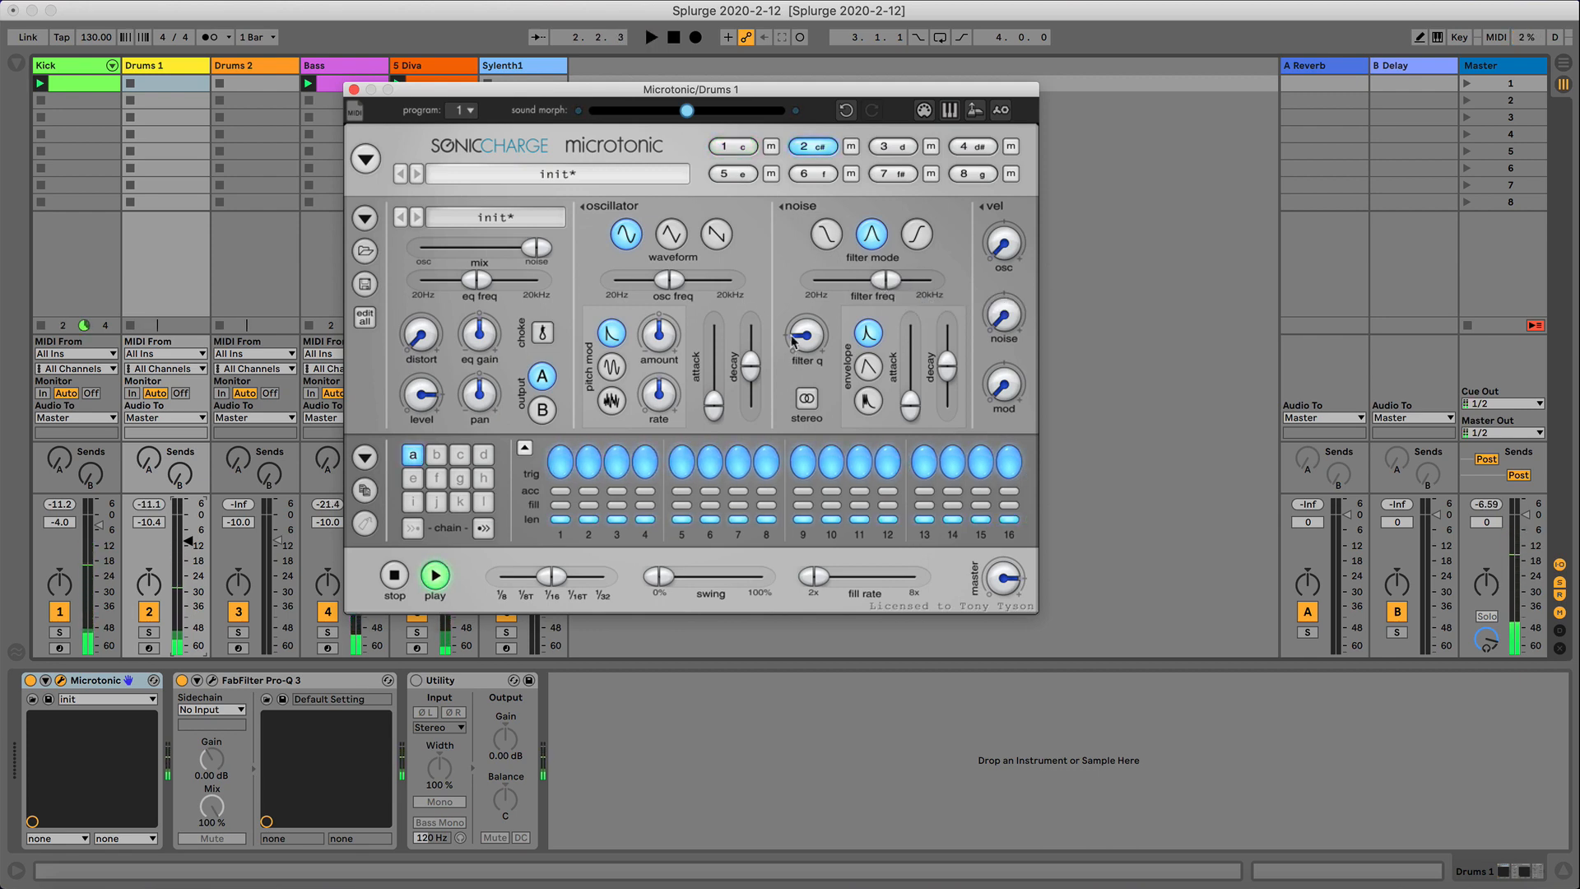
Duplicate the Drums 1 track and color the copy purple.
{"action": "left_click", "coordinate": [180, 72]}
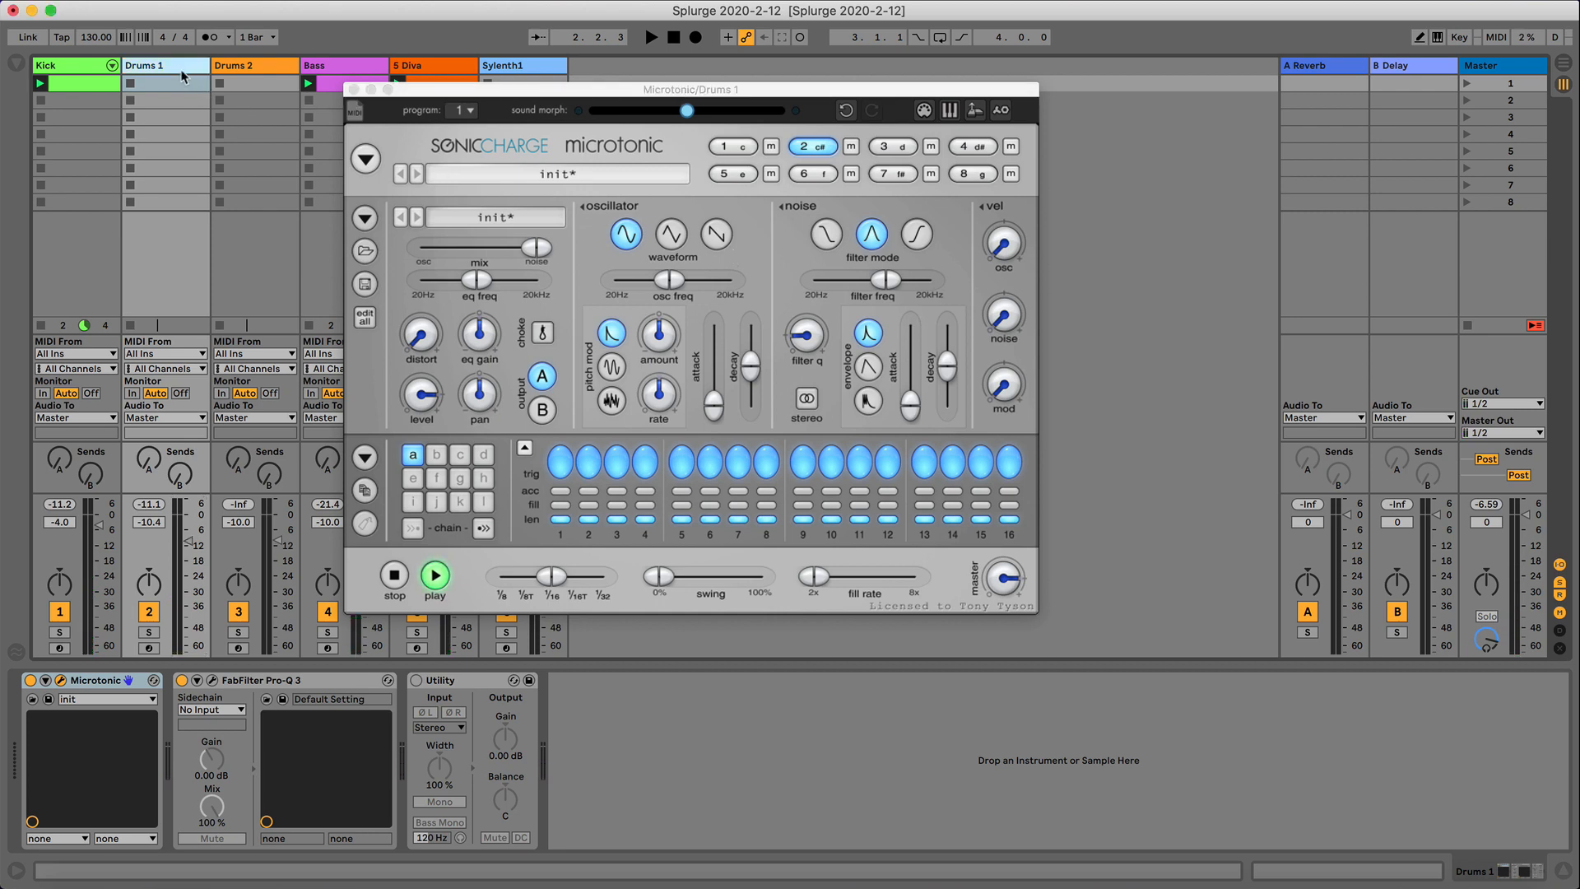
{"action": "key", "text": "super+d"}
{"action": "right_click", "coordinate": [242, 67]}
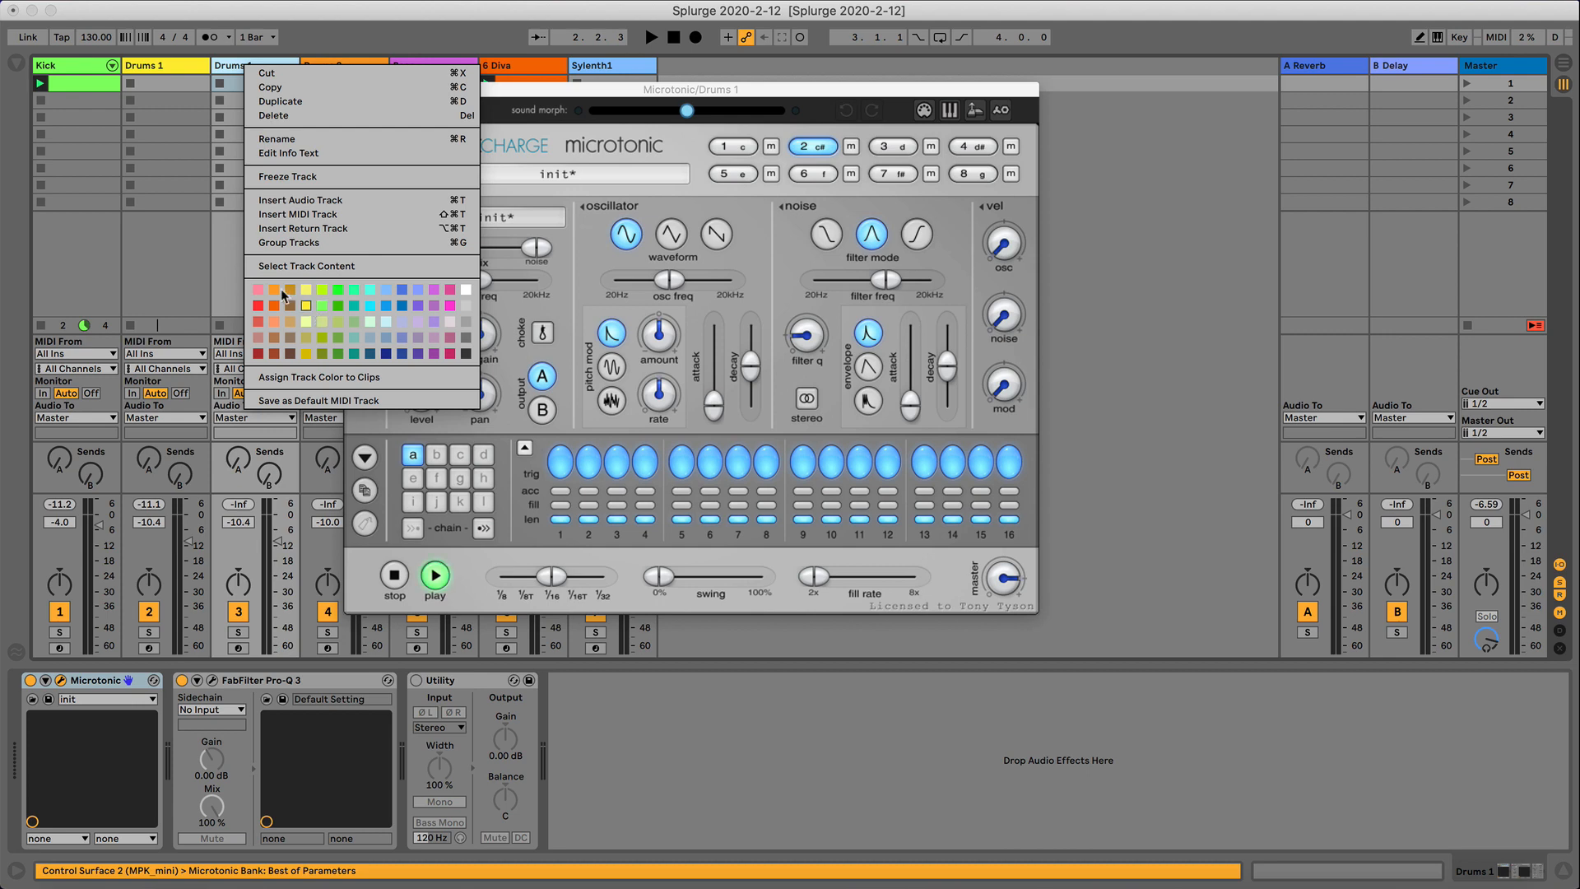
{"action": "left_click", "coordinate": [437, 303]}
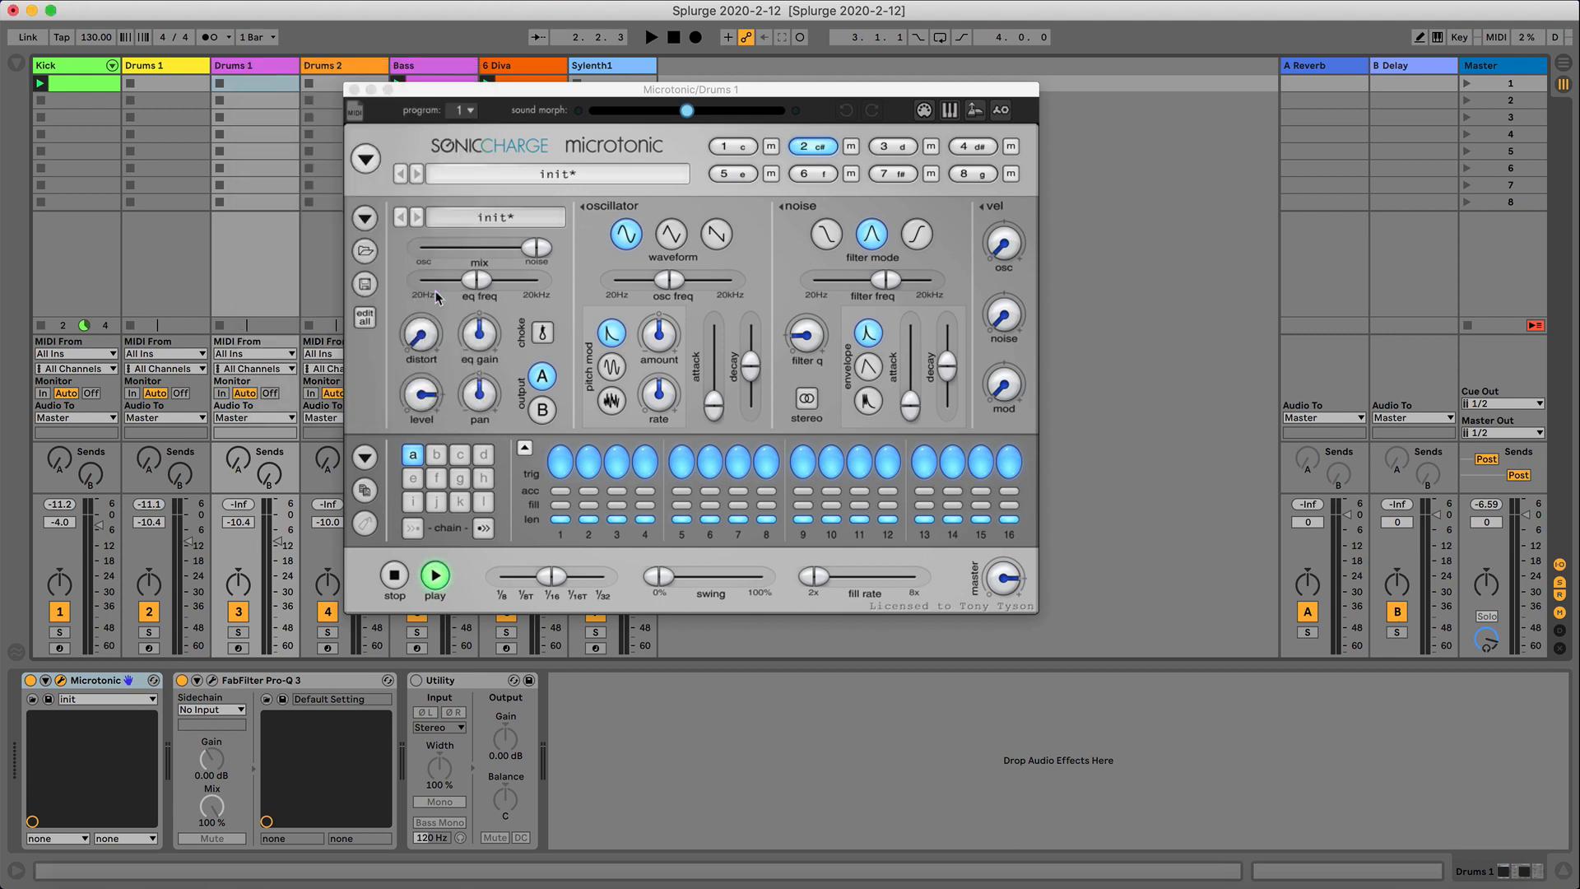
{"action": "left_click", "coordinate": [769, 152]}
{"action": "left_click", "coordinate": [188, 73]}
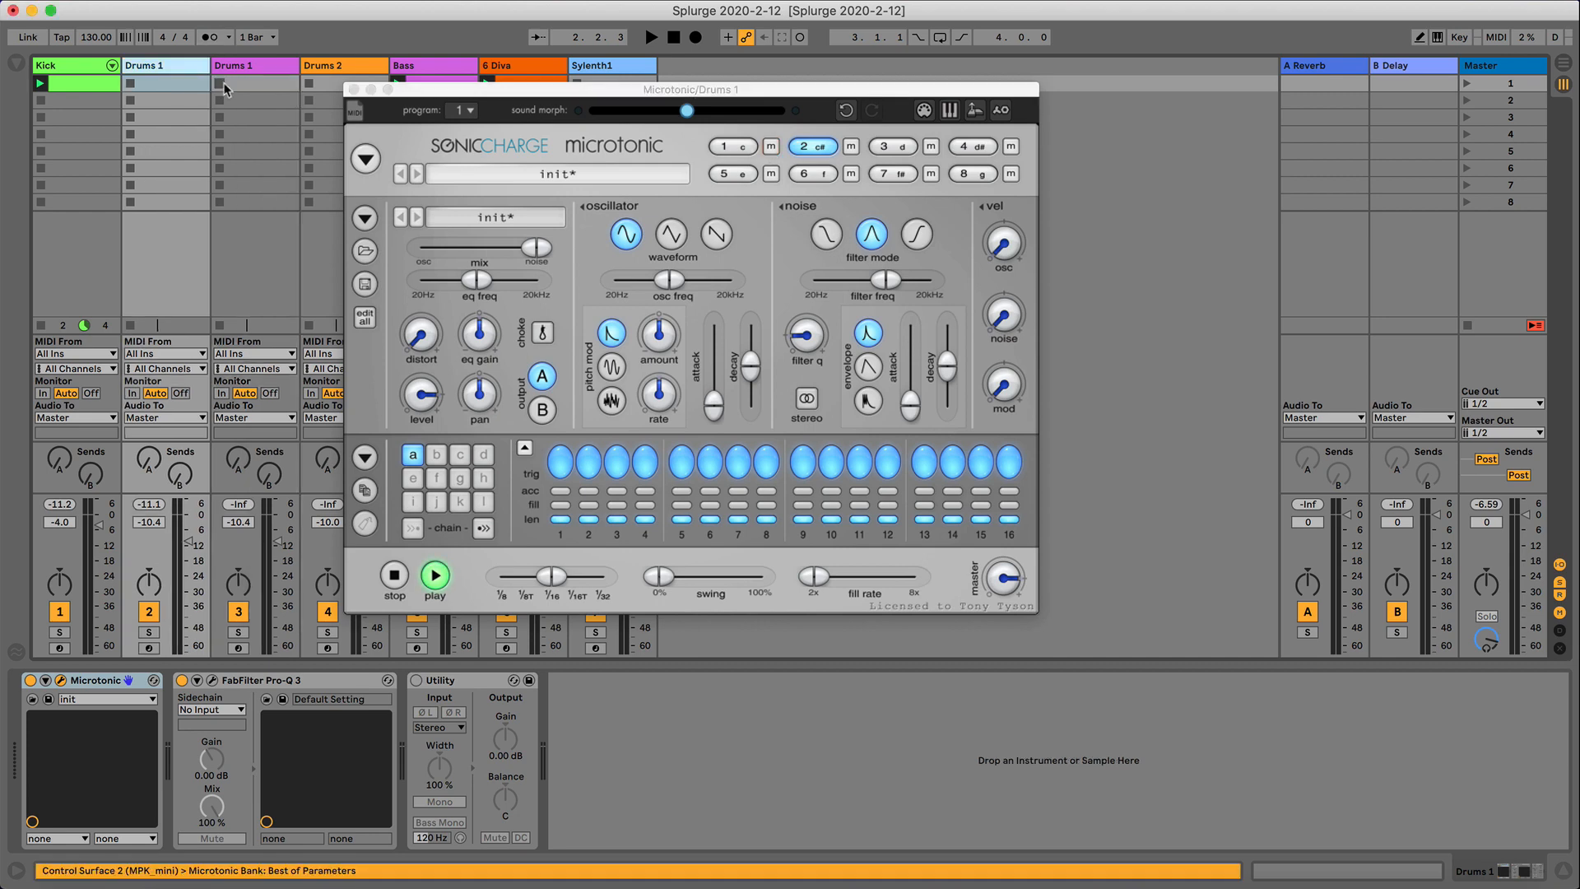
{"action": "left_click", "coordinate": [850, 151]}
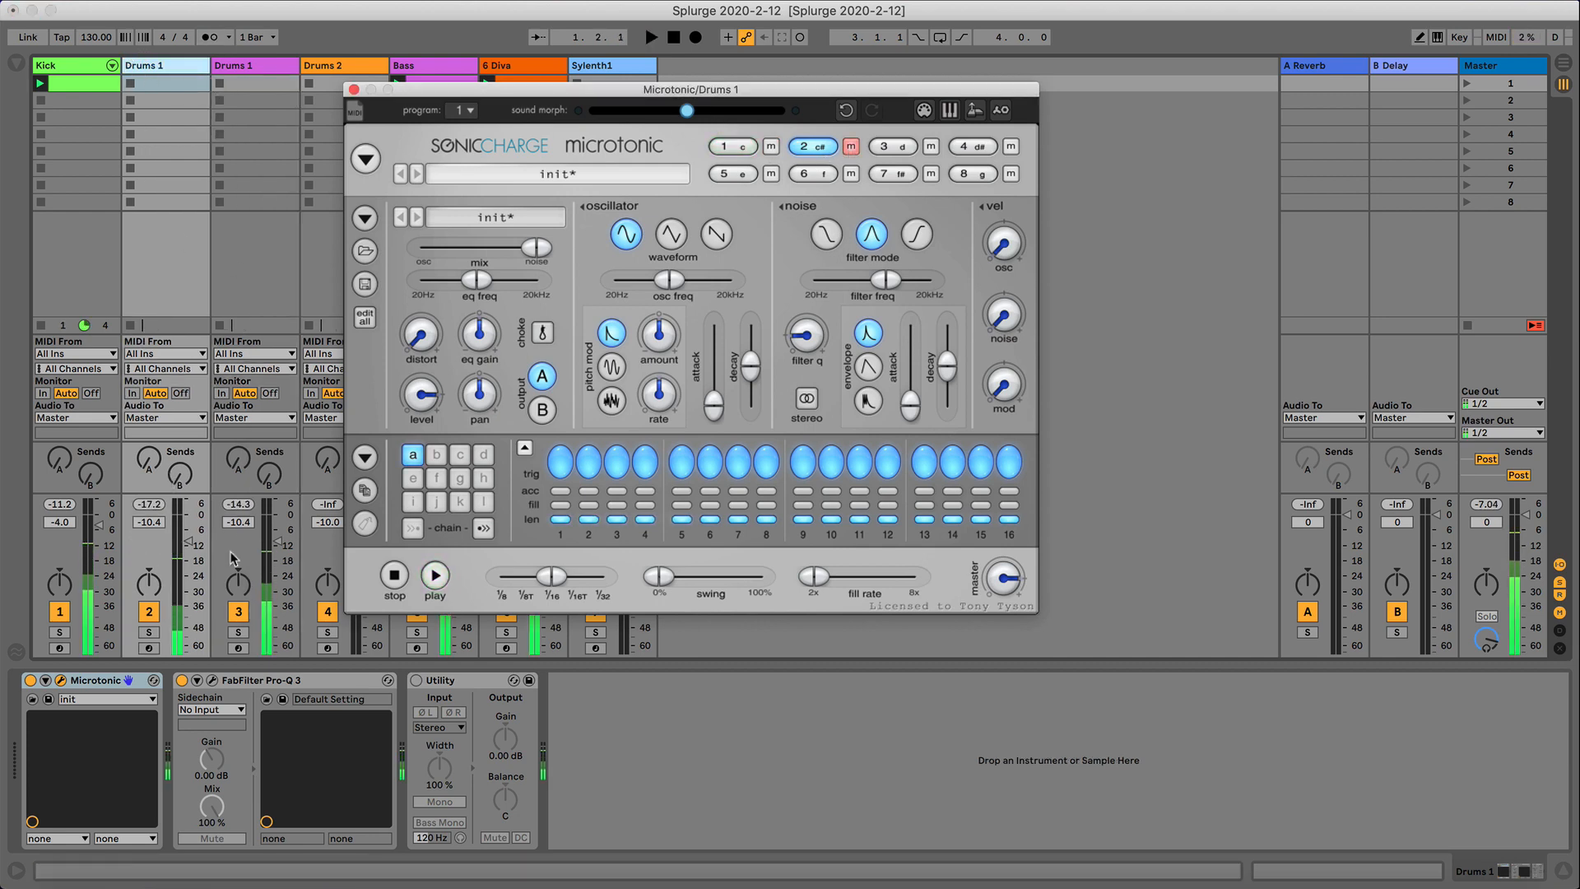
Solo the yellow Drums 1 track, place its Microtonic pattern as a launched clip in the first slot, and set the volume to -5.3 dB.
{"action": "left_click", "coordinate": [174, 72]}
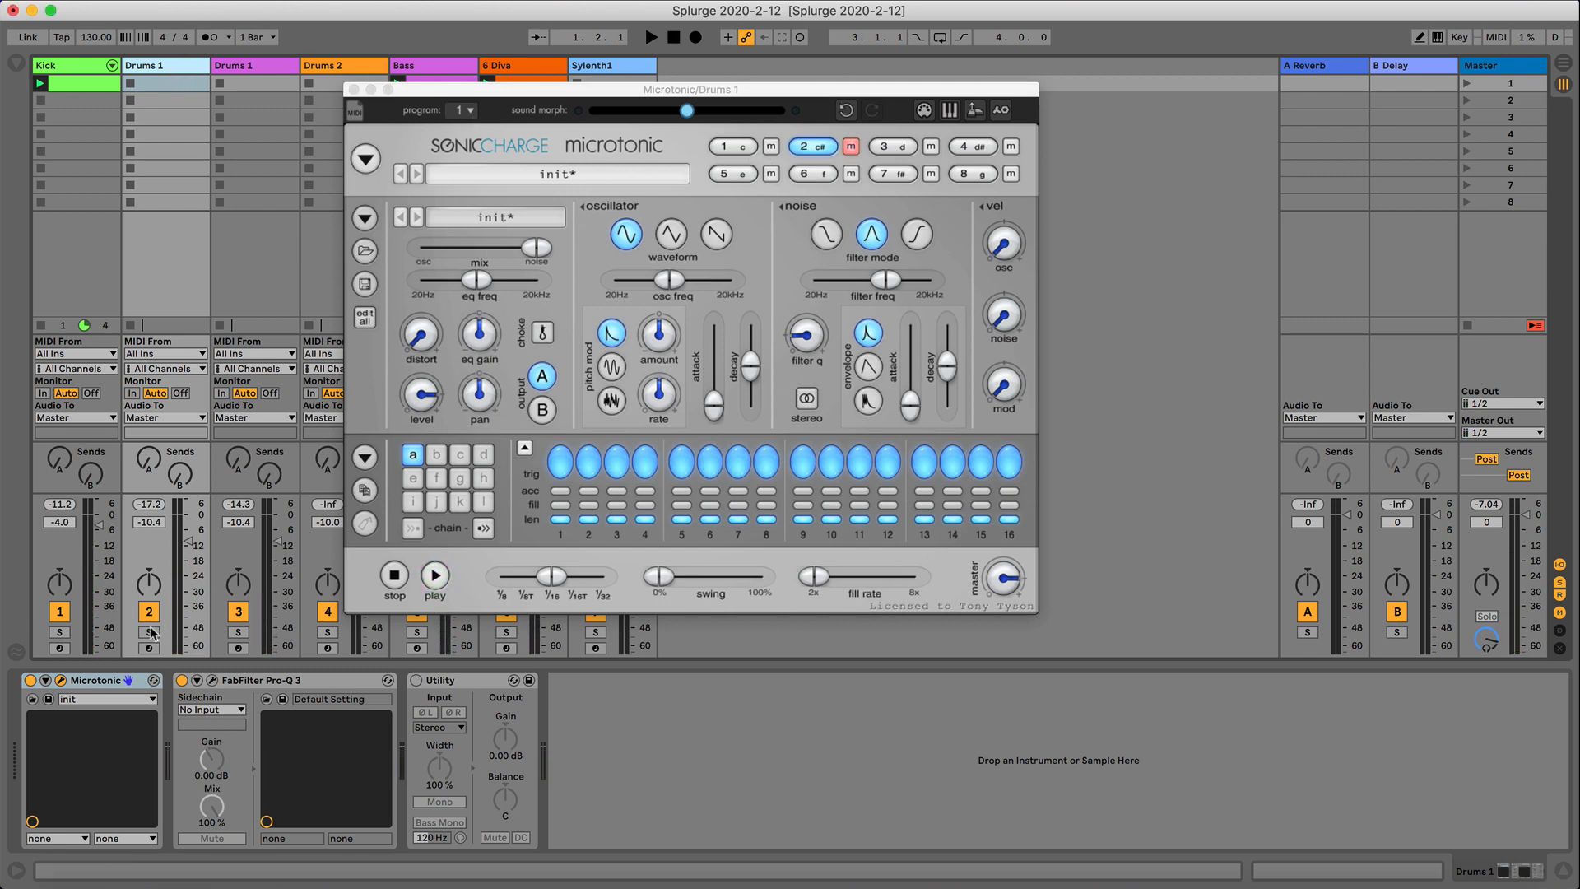
{"action": "key", "text": "space"}
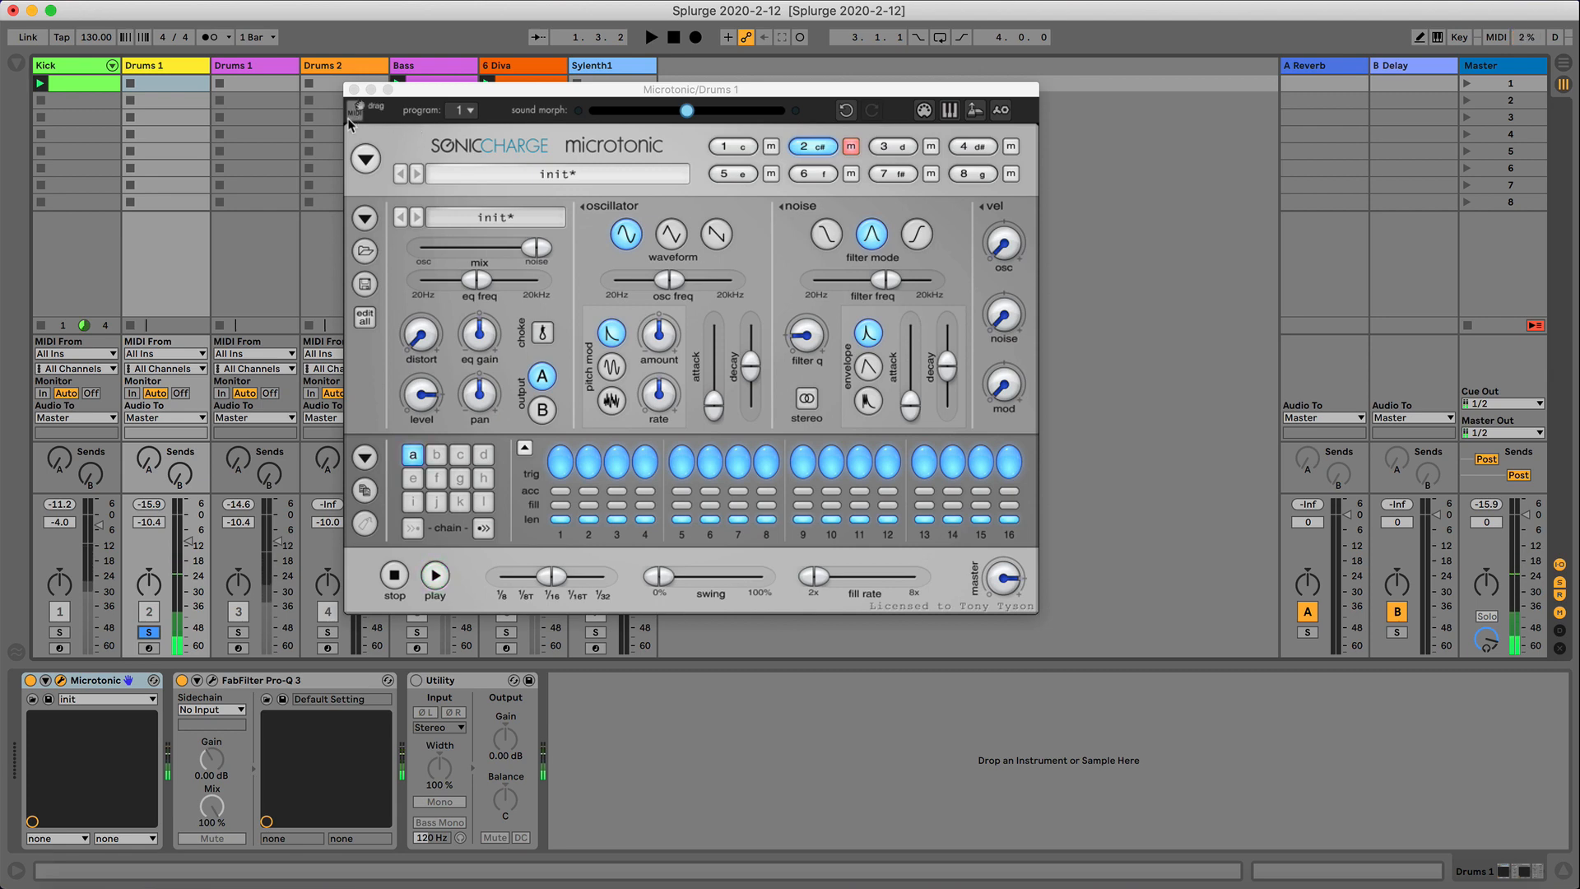
{"action": "left_click_drag", "start_coordinate": [347, 117], "coordinate": [128, 89]}
{"action": "left_click", "coordinate": [127, 84]}
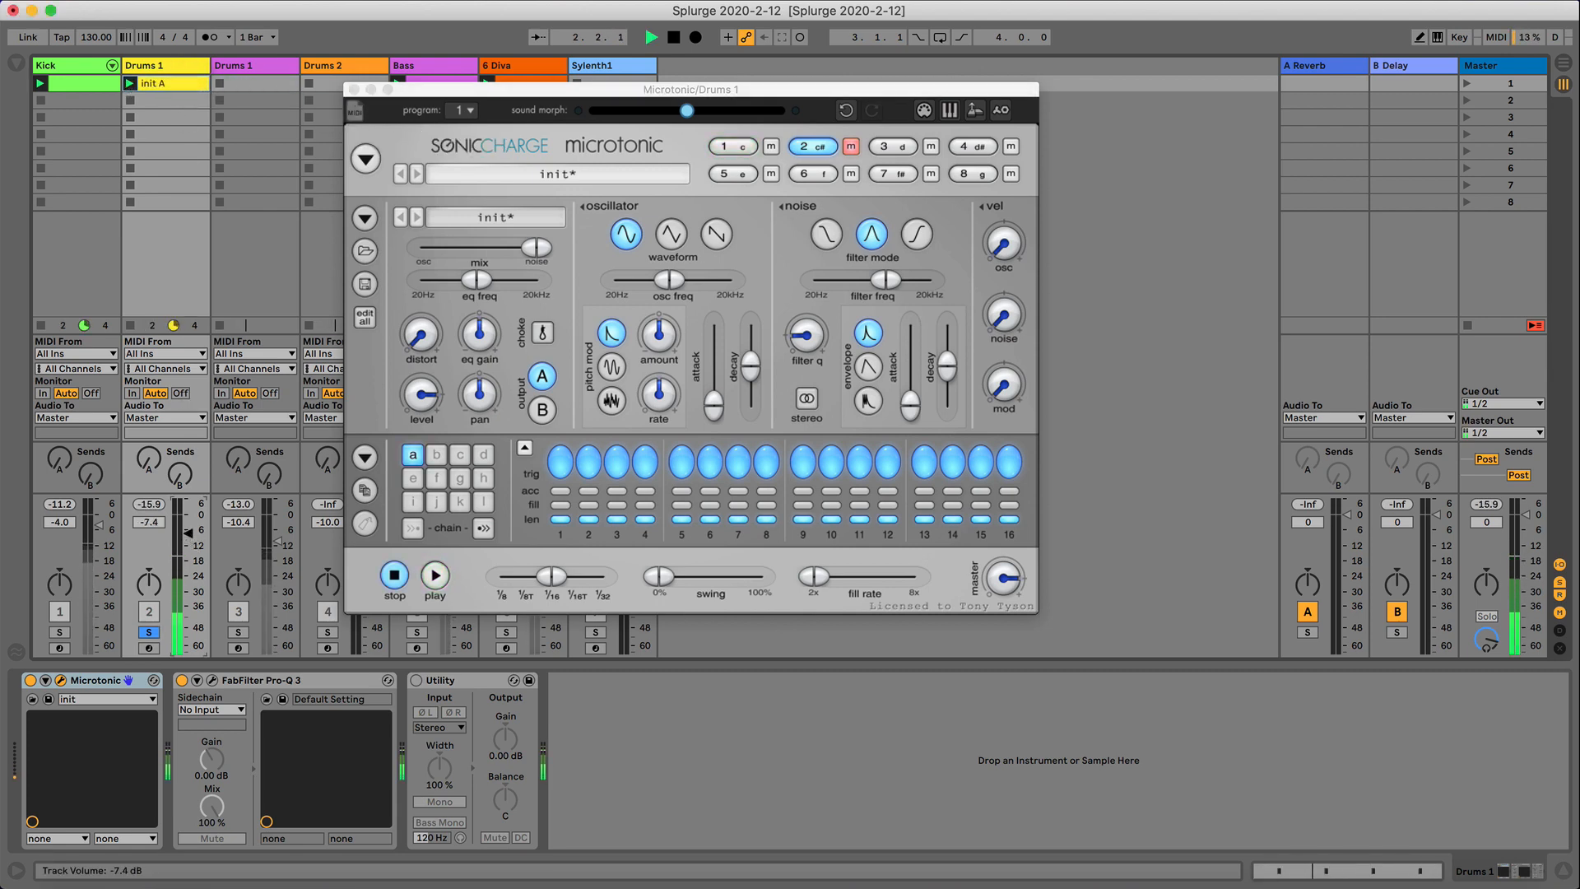
{"action": "key", "text": "space"}
Solo and audition the purple Drums 1 track, and move its Microtonic window clear of the track columns.
{"action": "left_click", "coordinate": [258, 67]}
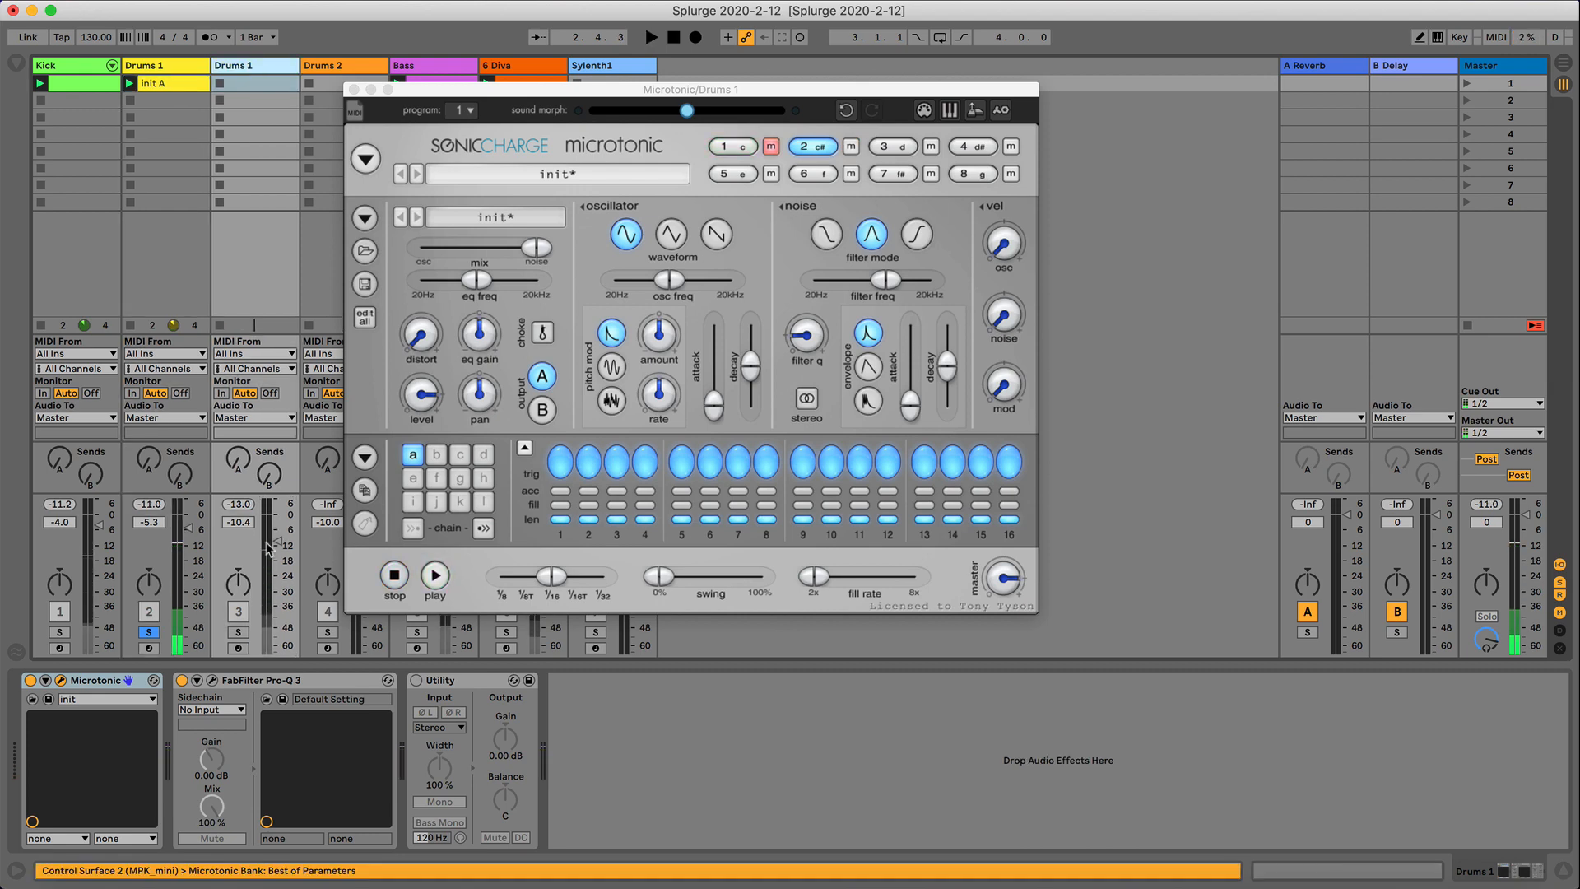
{"action": "key", "text": "space"}
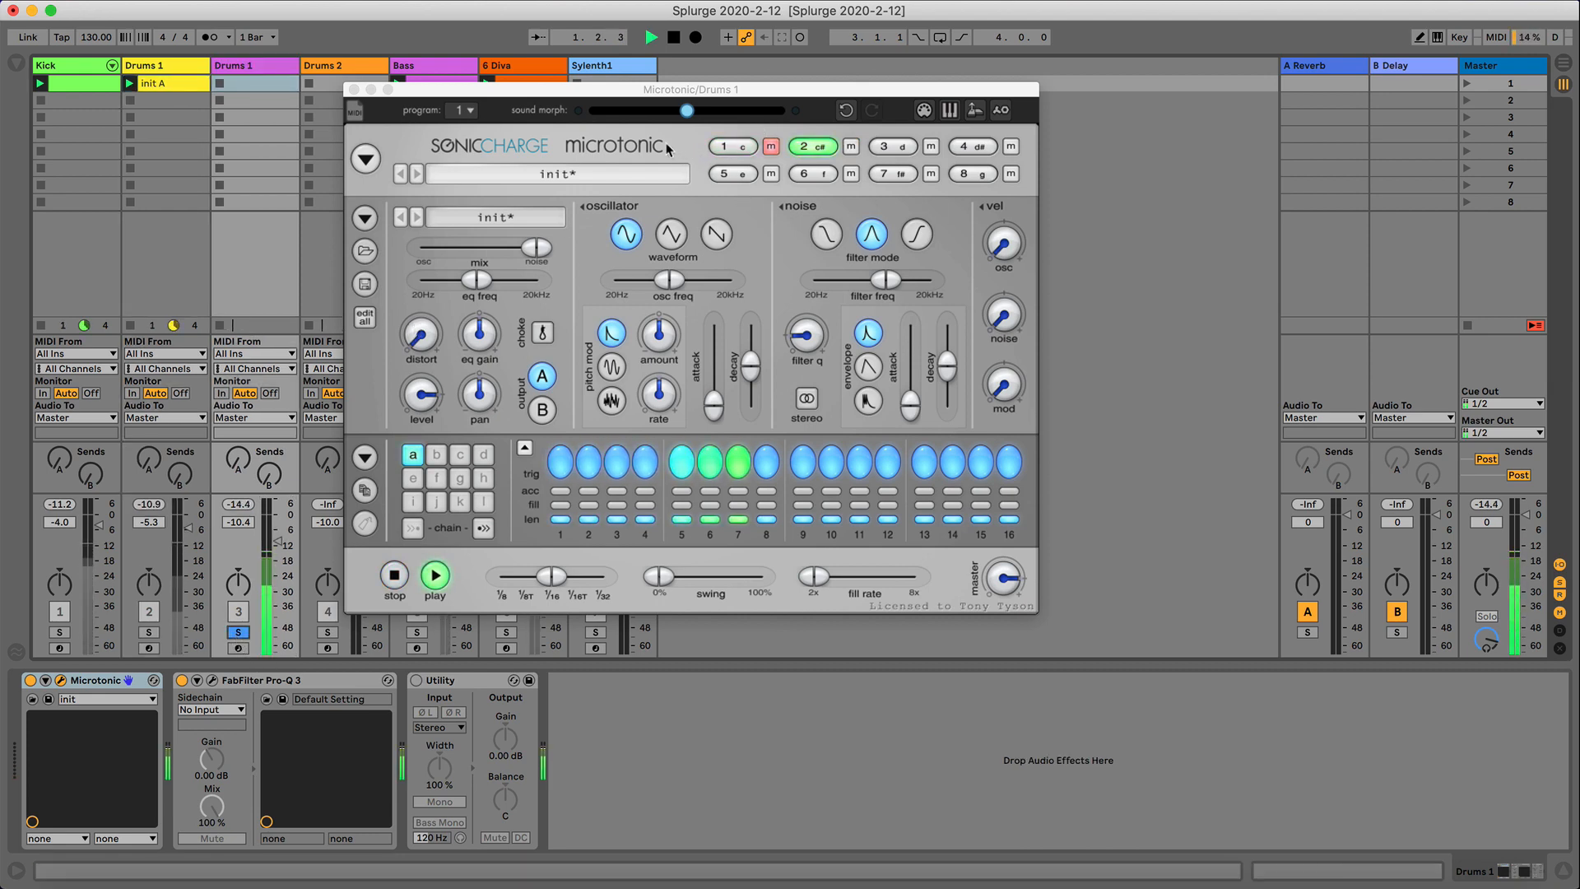
{"action": "key", "text": "space"}
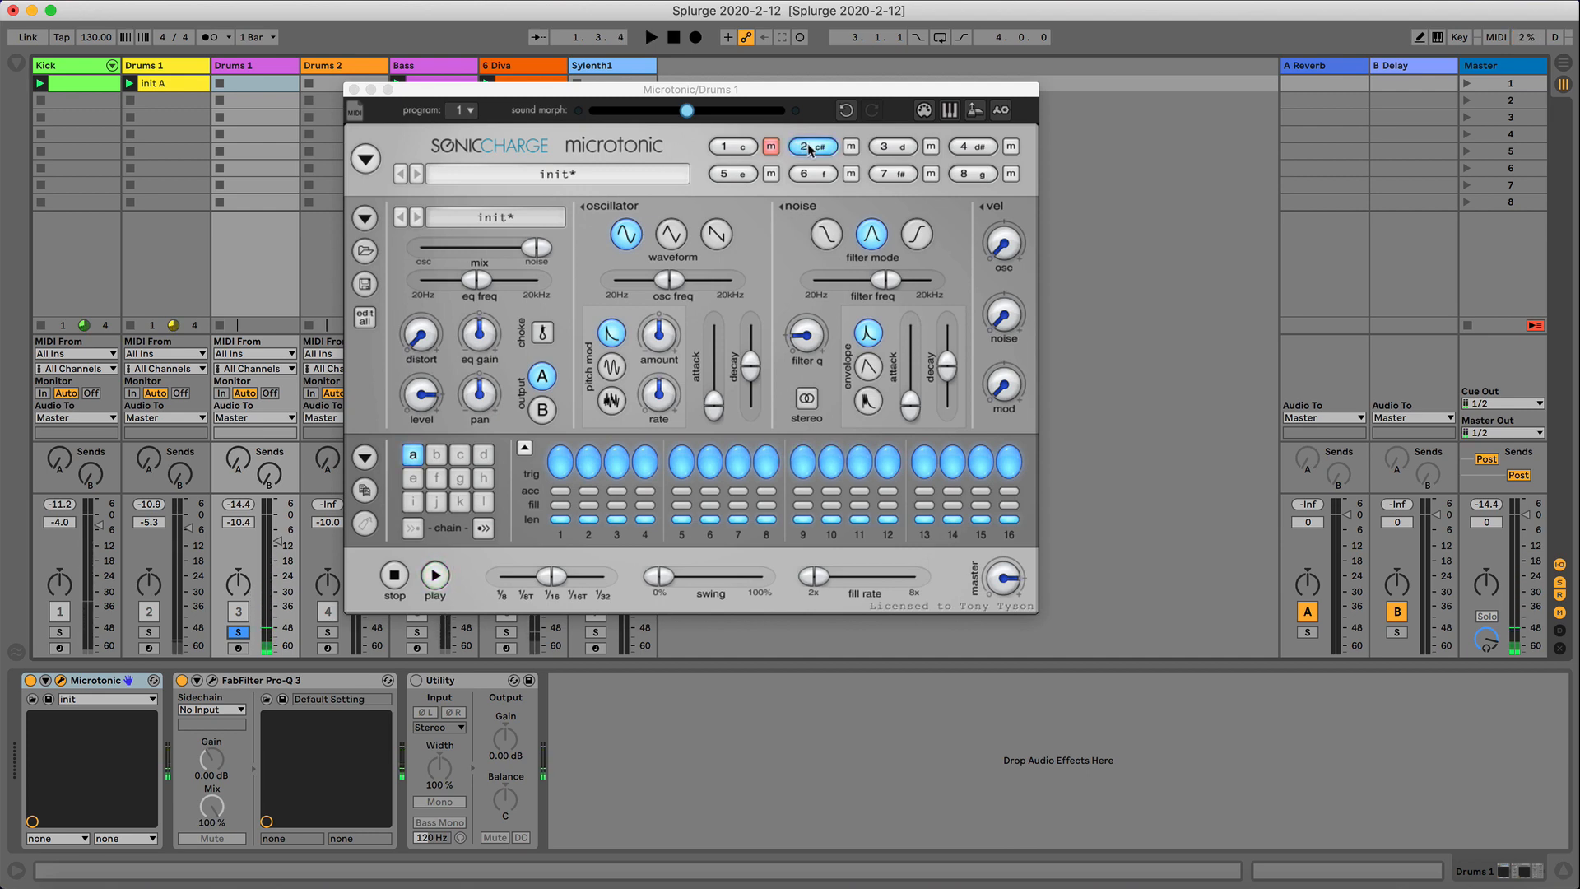
{"action": "left_click_drag", "start_coordinate": [617, 96], "coordinate": [941, 110]}
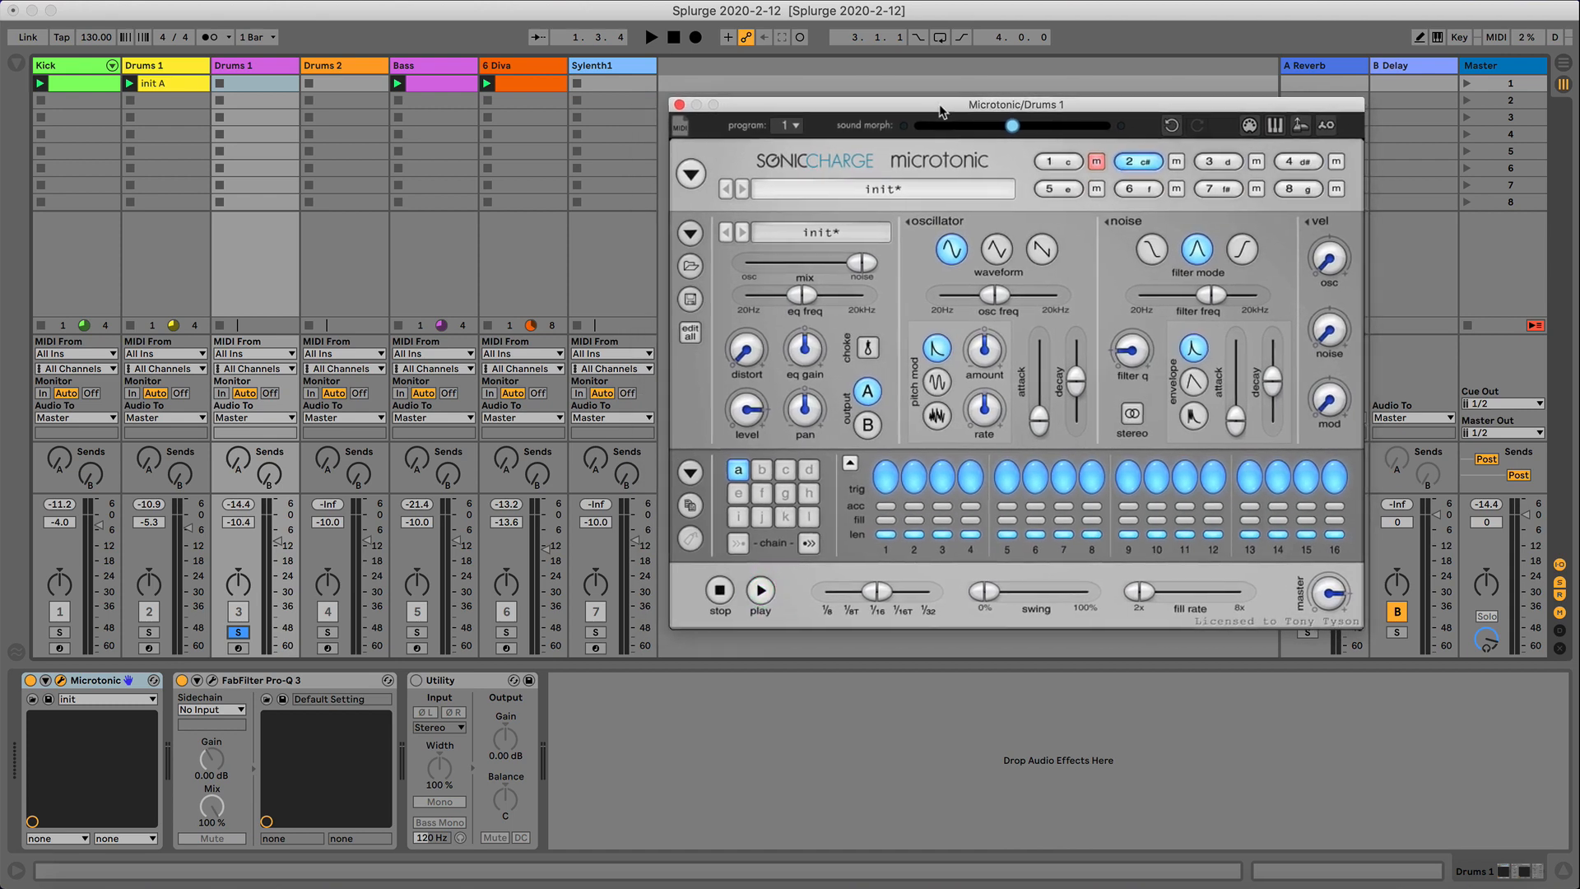
{"action": "left_click", "coordinate": [1136, 163]}
{"action": "left_click_drag", "start_coordinate": [1172, 111], "coordinate": [1167, 116]}
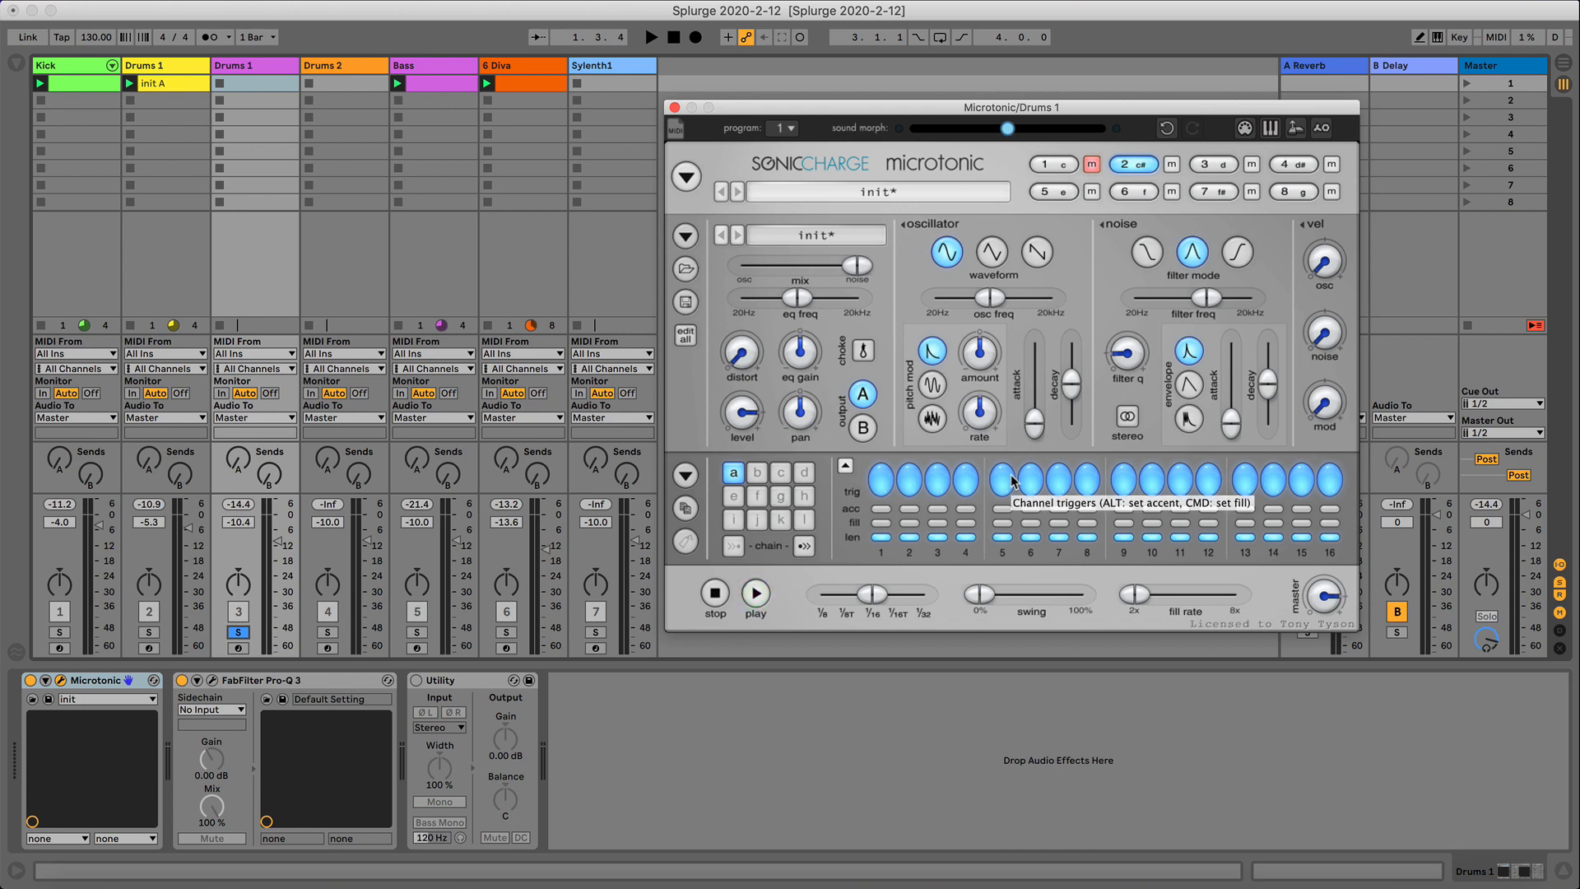
{"action": "left_click_drag", "start_coordinate": [979, 113], "coordinate": [994, 109]}
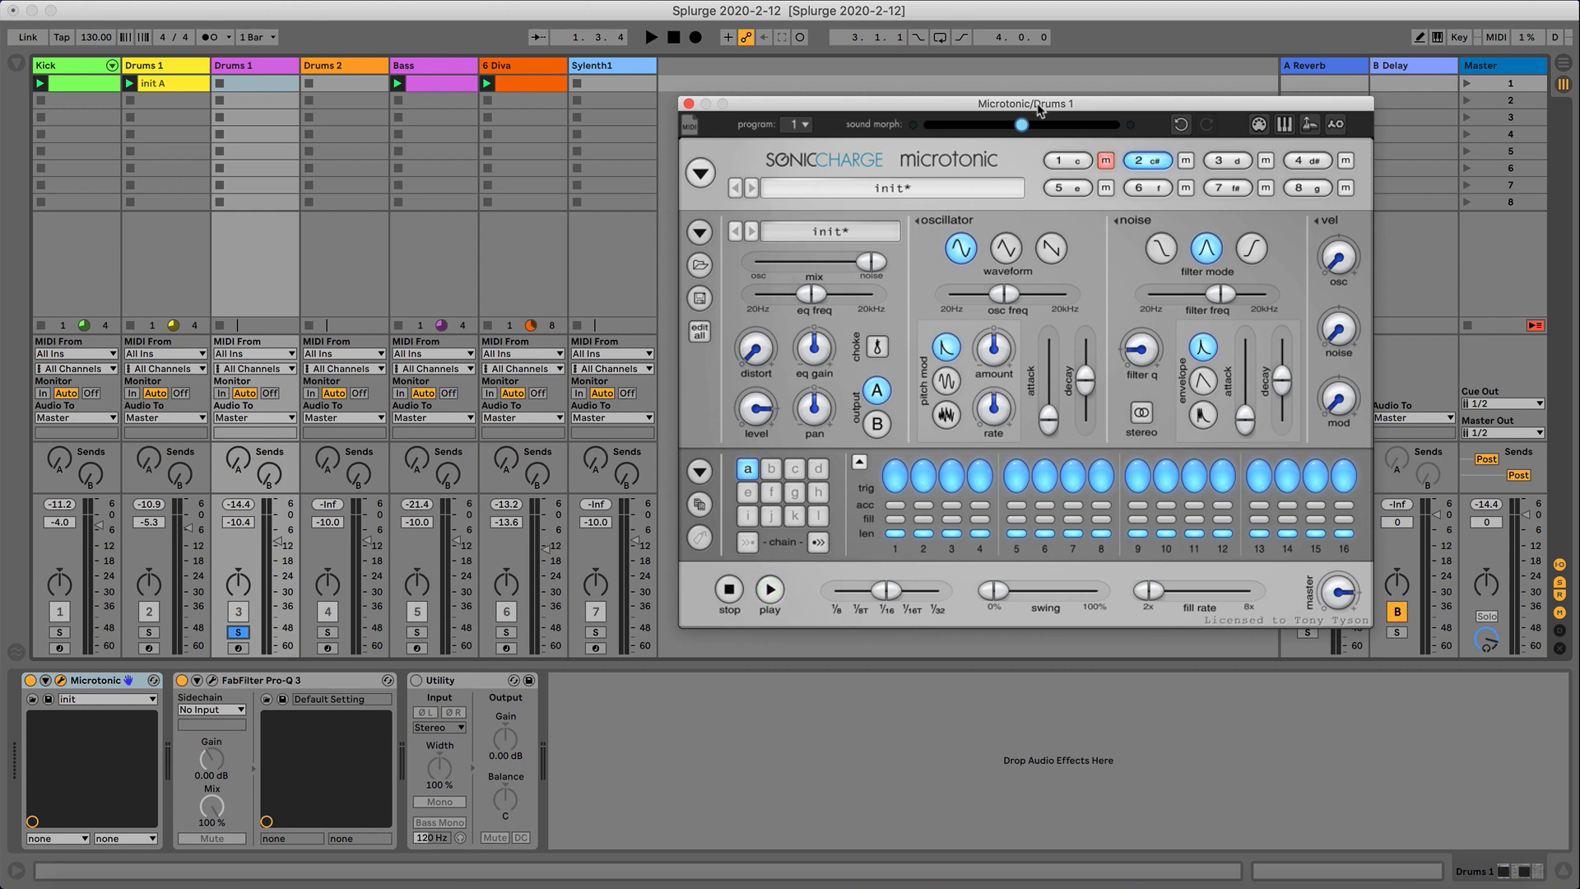
{"action": "left_click_drag", "start_coordinate": [1039, 109], "coordinate": [1025, 108]}
{"action": "mouse_move", "coordinate": [1211, 298]}
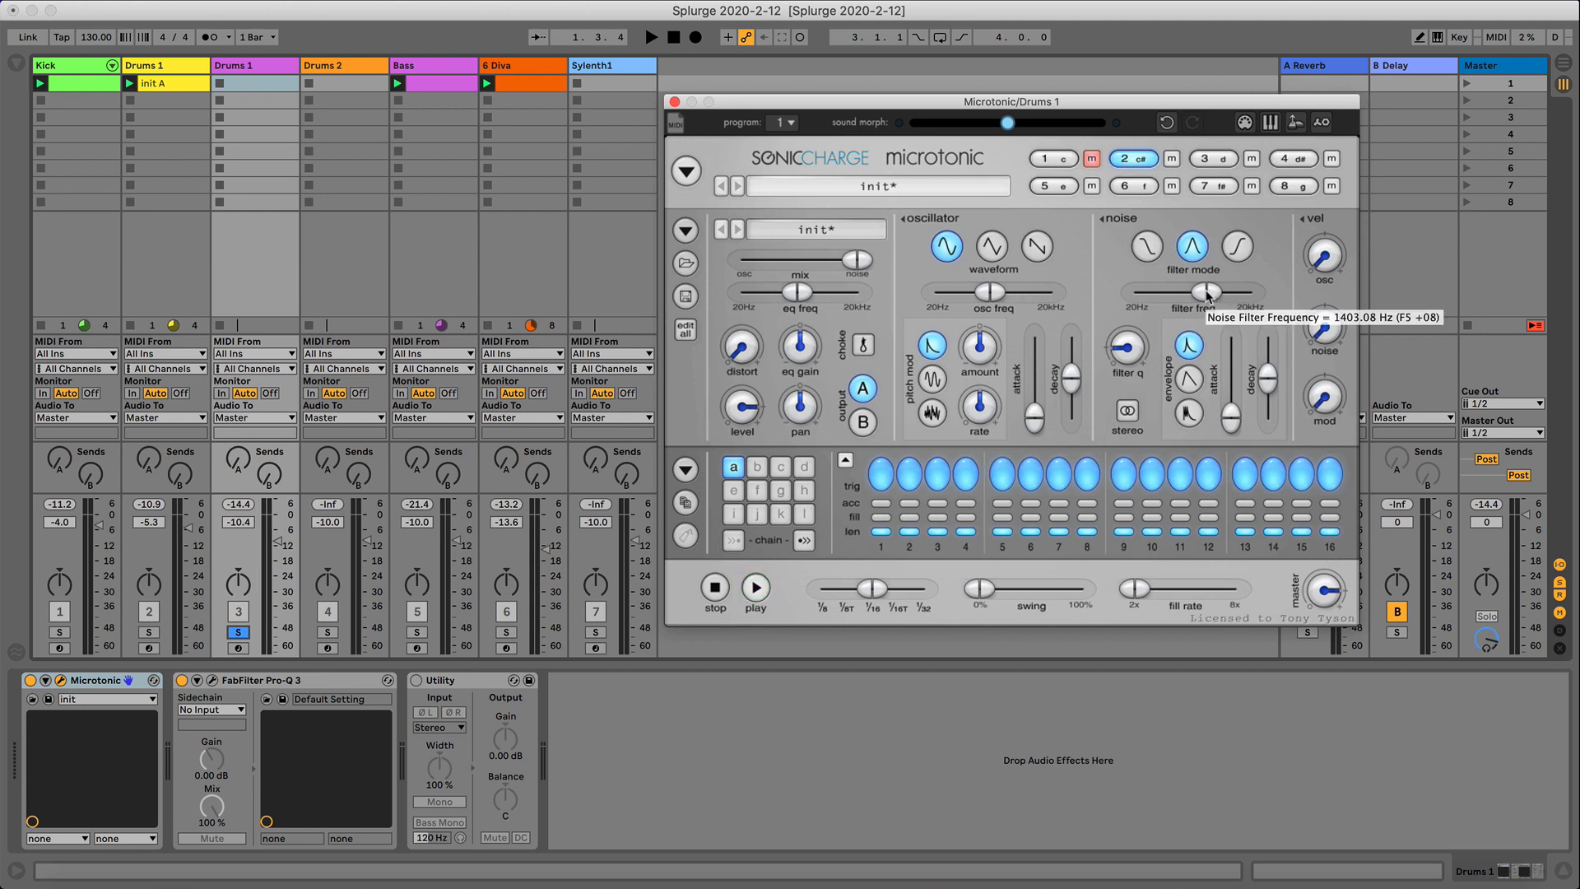
{"action": "key", "text": "space"}
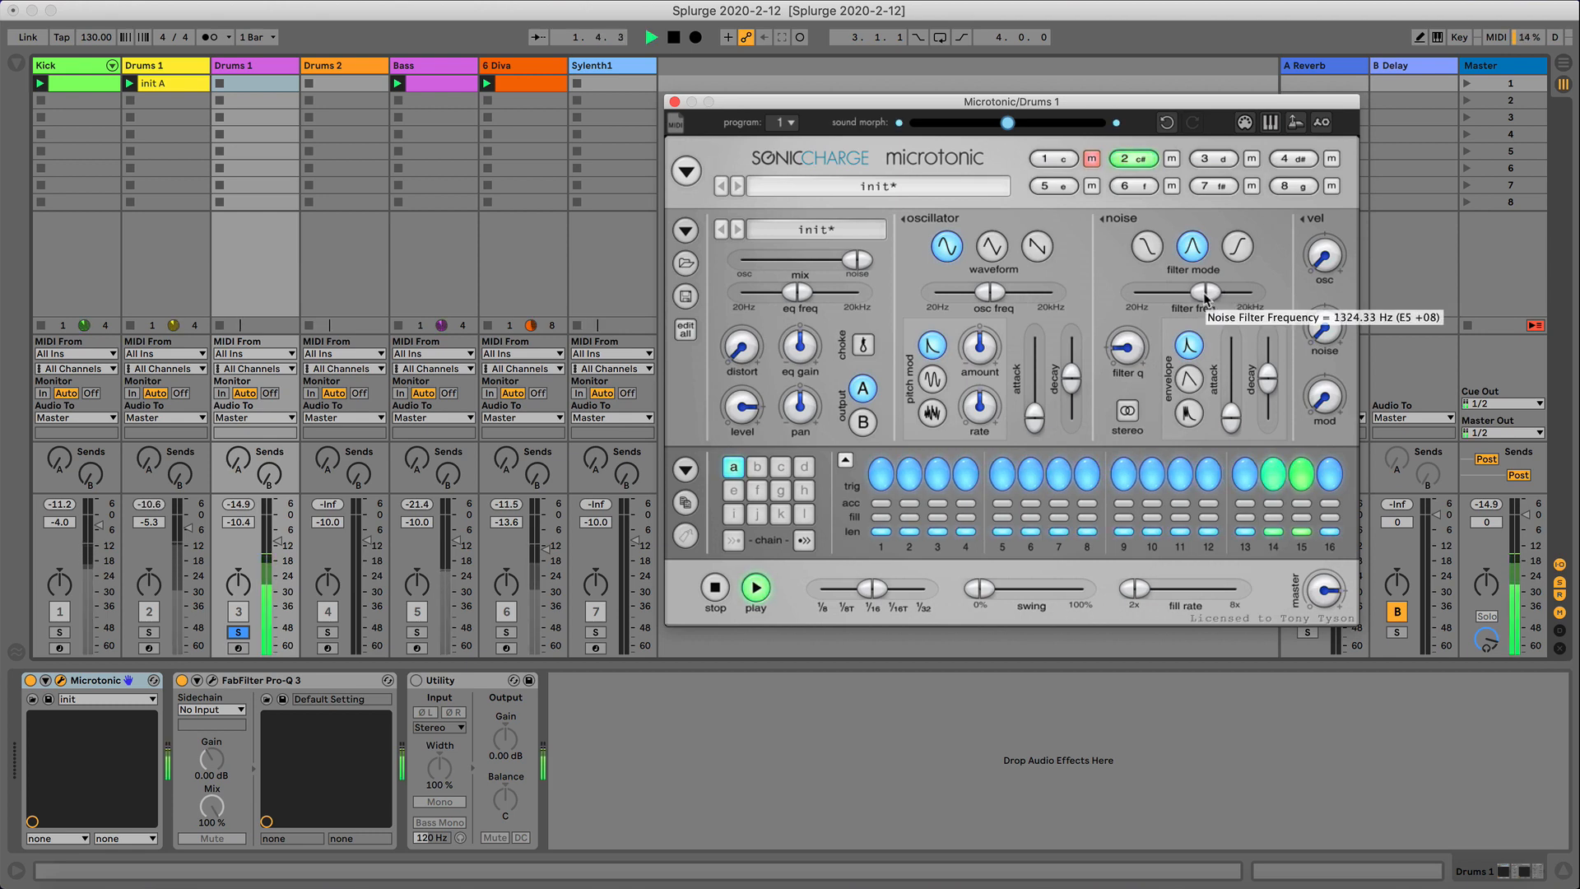
{"action": "left_click_drag", "start_coordinate": [1211, 298], "coordinate": [1212, 298]}
{"action": "key", "text": "space"}
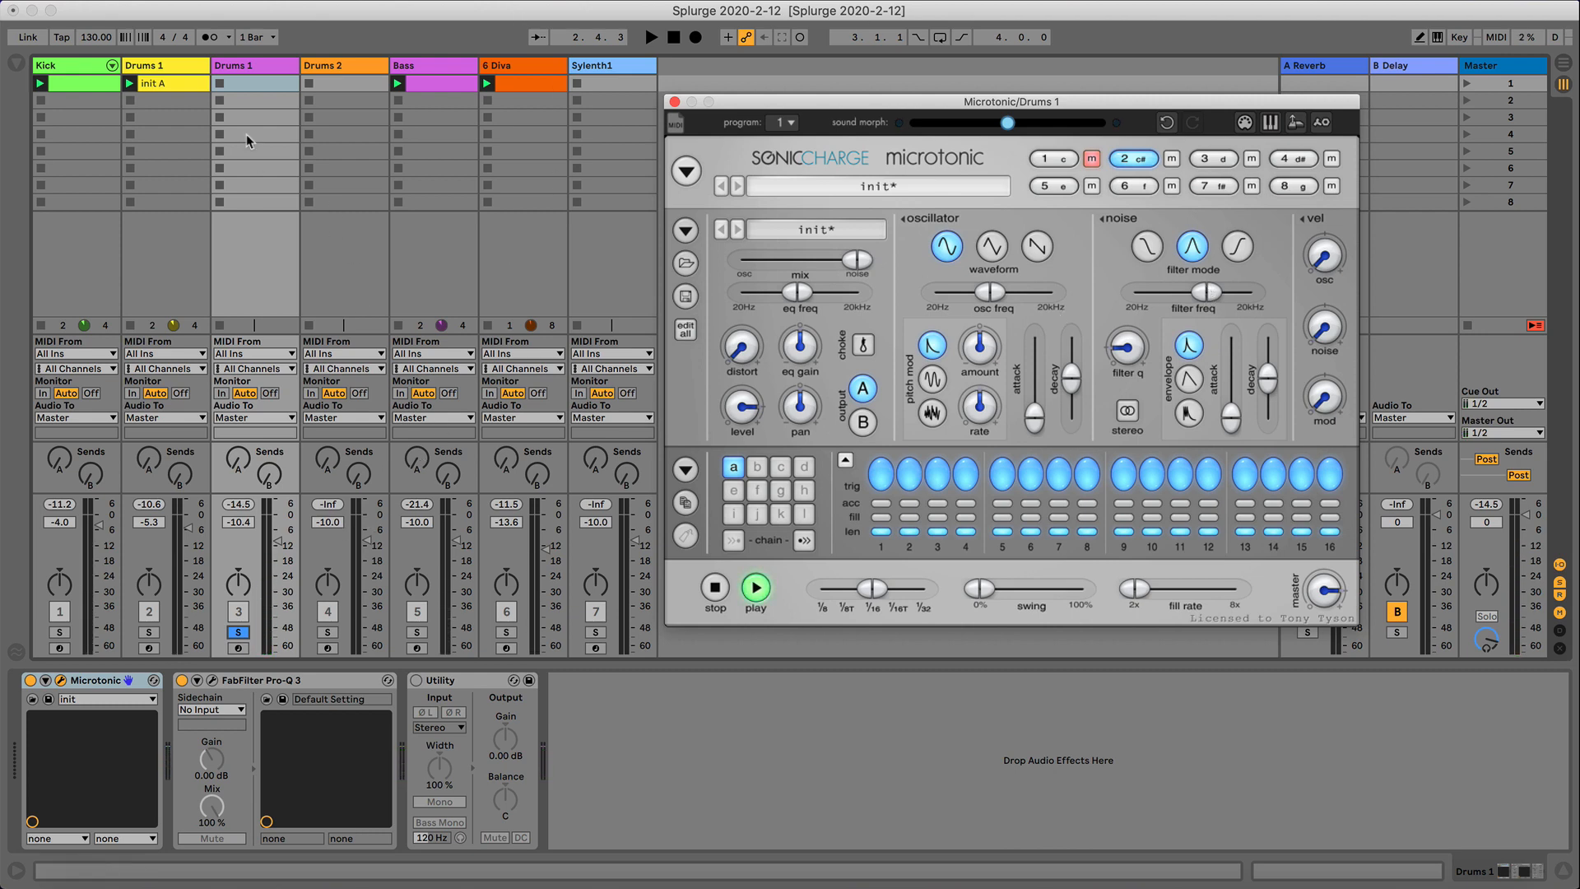
Arm the purple Drums 1 track, record a two-bar sweep of channel 2's noise filter frequency into its first clip slot, and show the clip's envelope.
{"action": "left_click", "coordinate": [237, 648]}
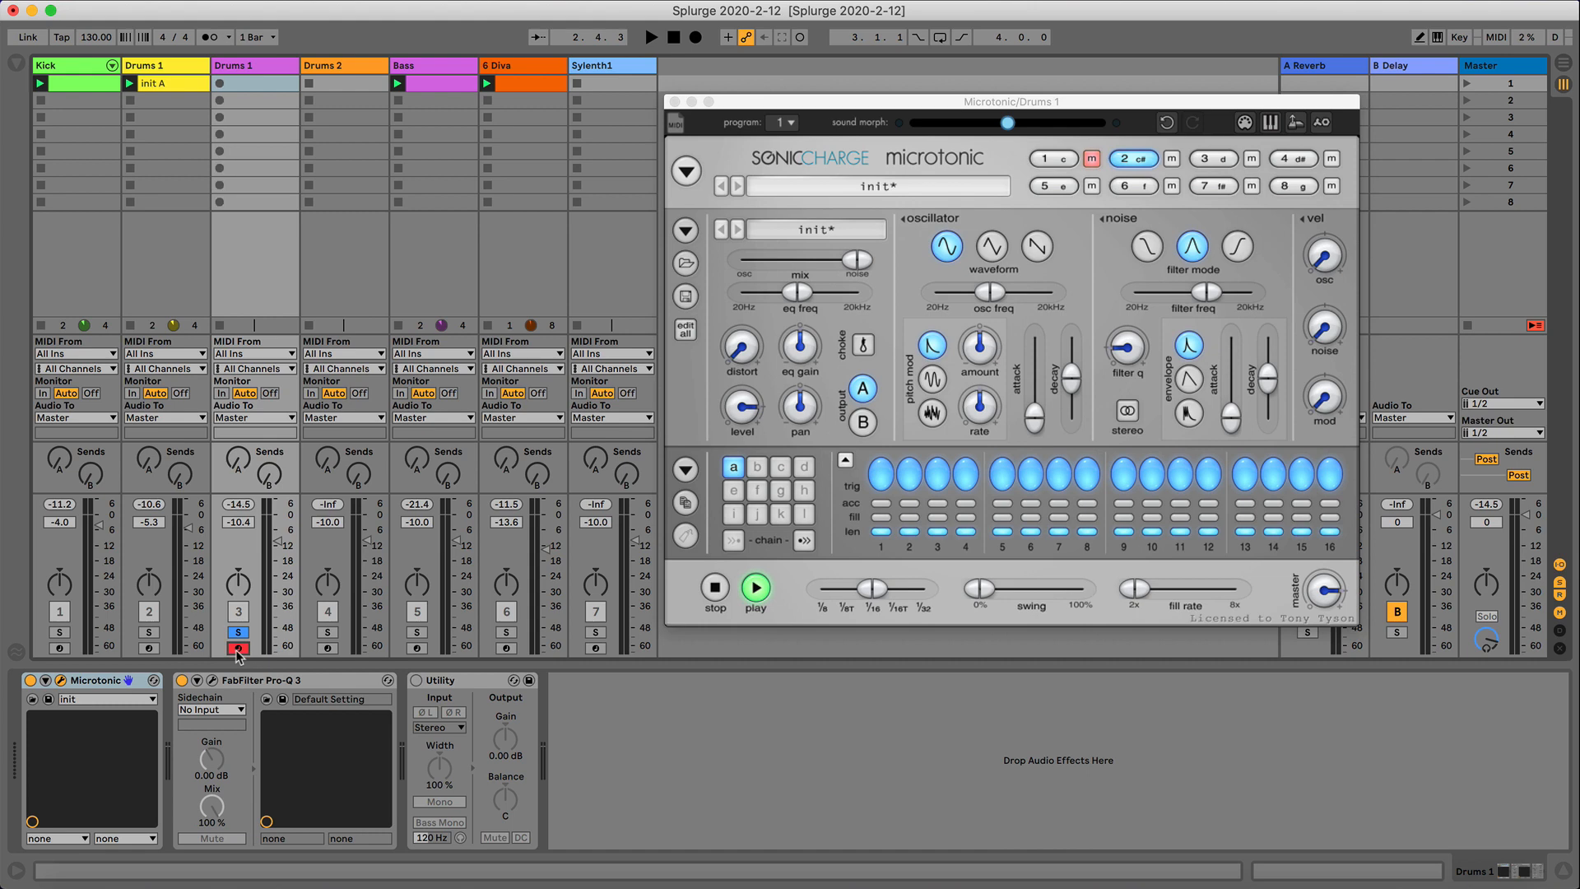
{"action": "left_click", "coordinate": [220, 85]}
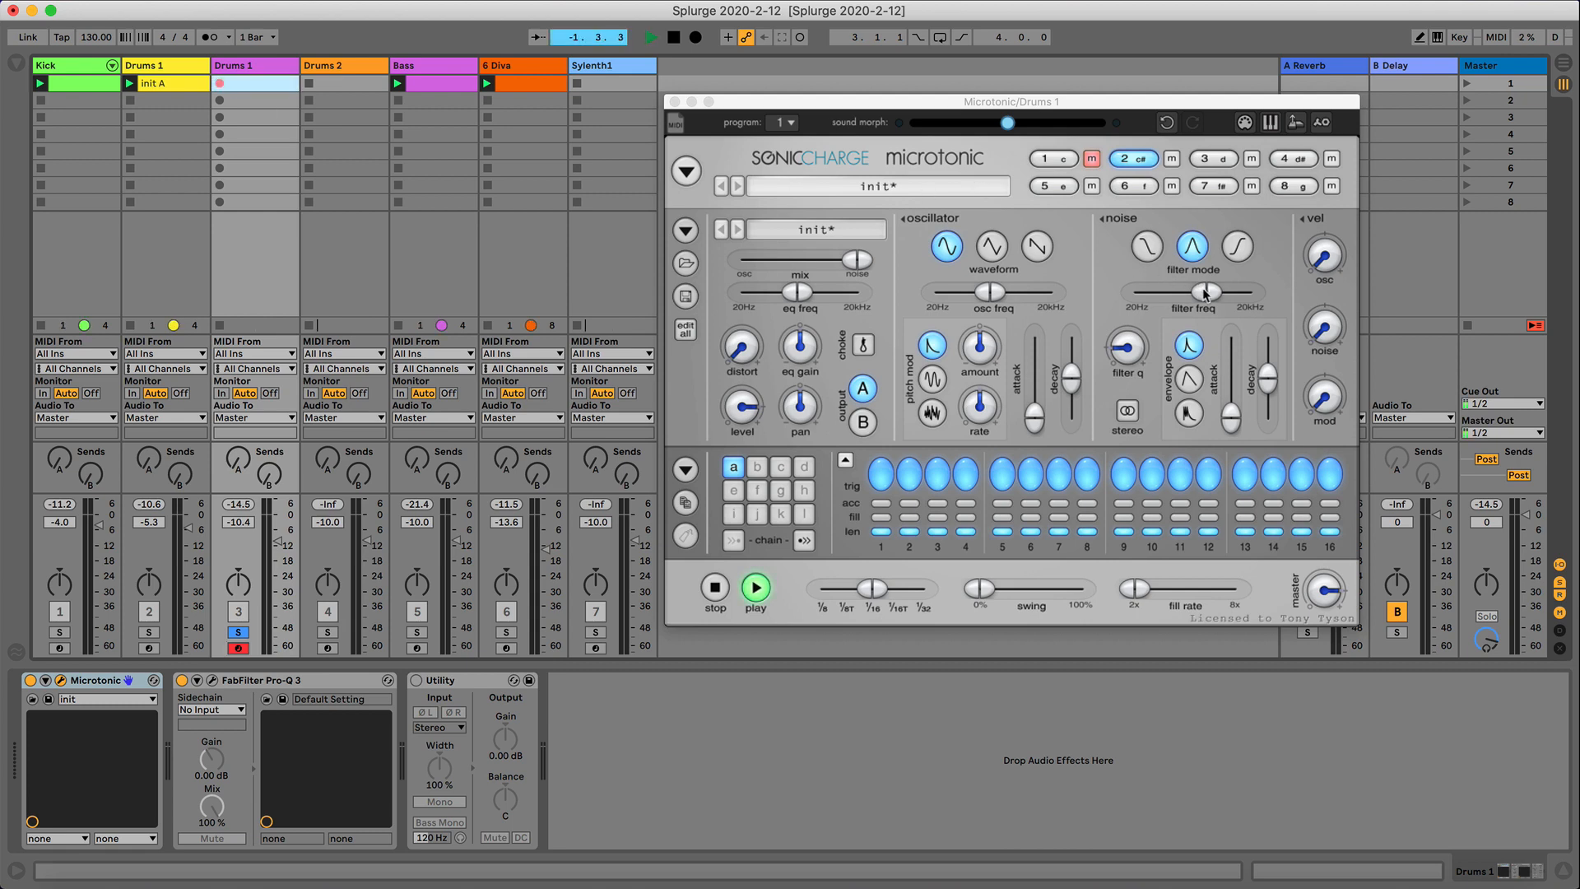
{"action": "left_click_drag", "start_coordinate": [1206, 294], "coordinate": [1217, 301]}
{"action": "key", "text": "space"}
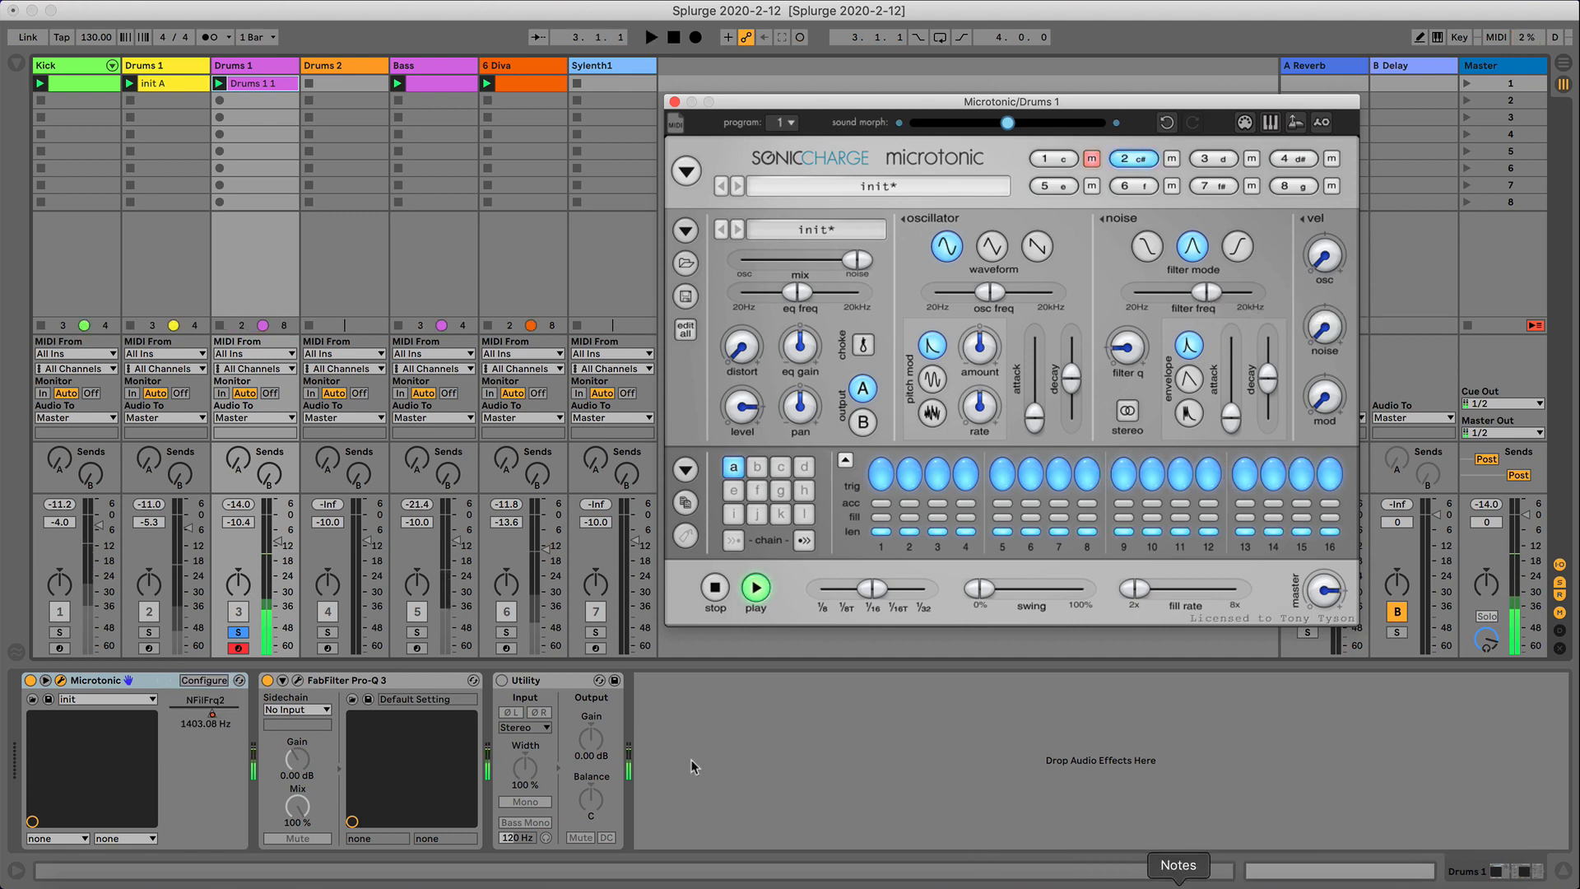
{"action": "left_click", "coordinate": [1278, 869]}
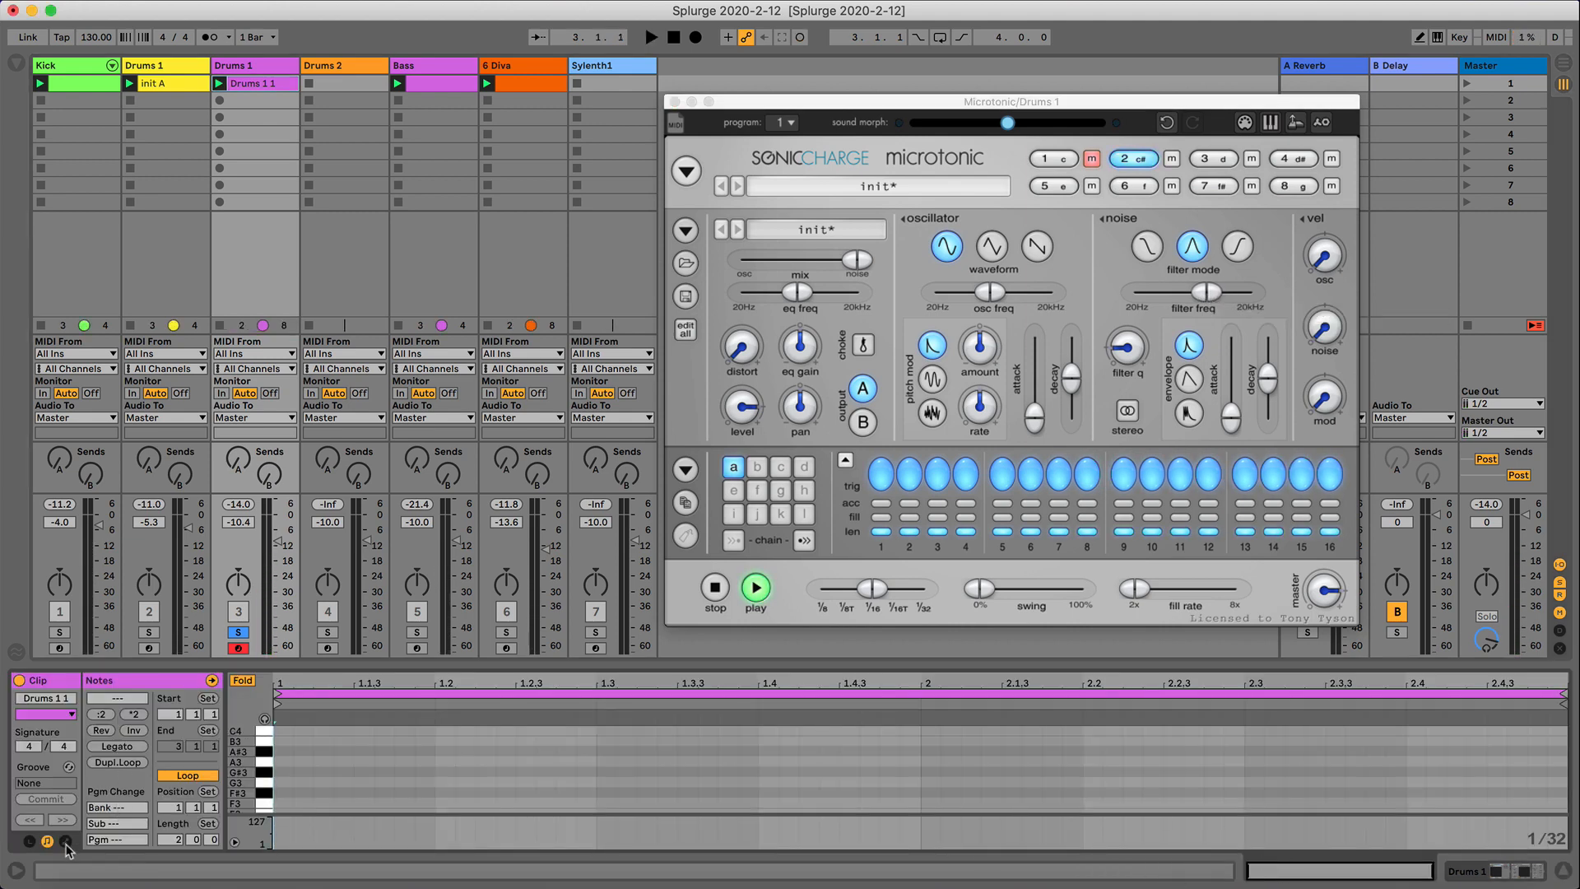
{"action": "left_click", "coordinate": [65, 841]}
{"action": "key", "text": "space"}
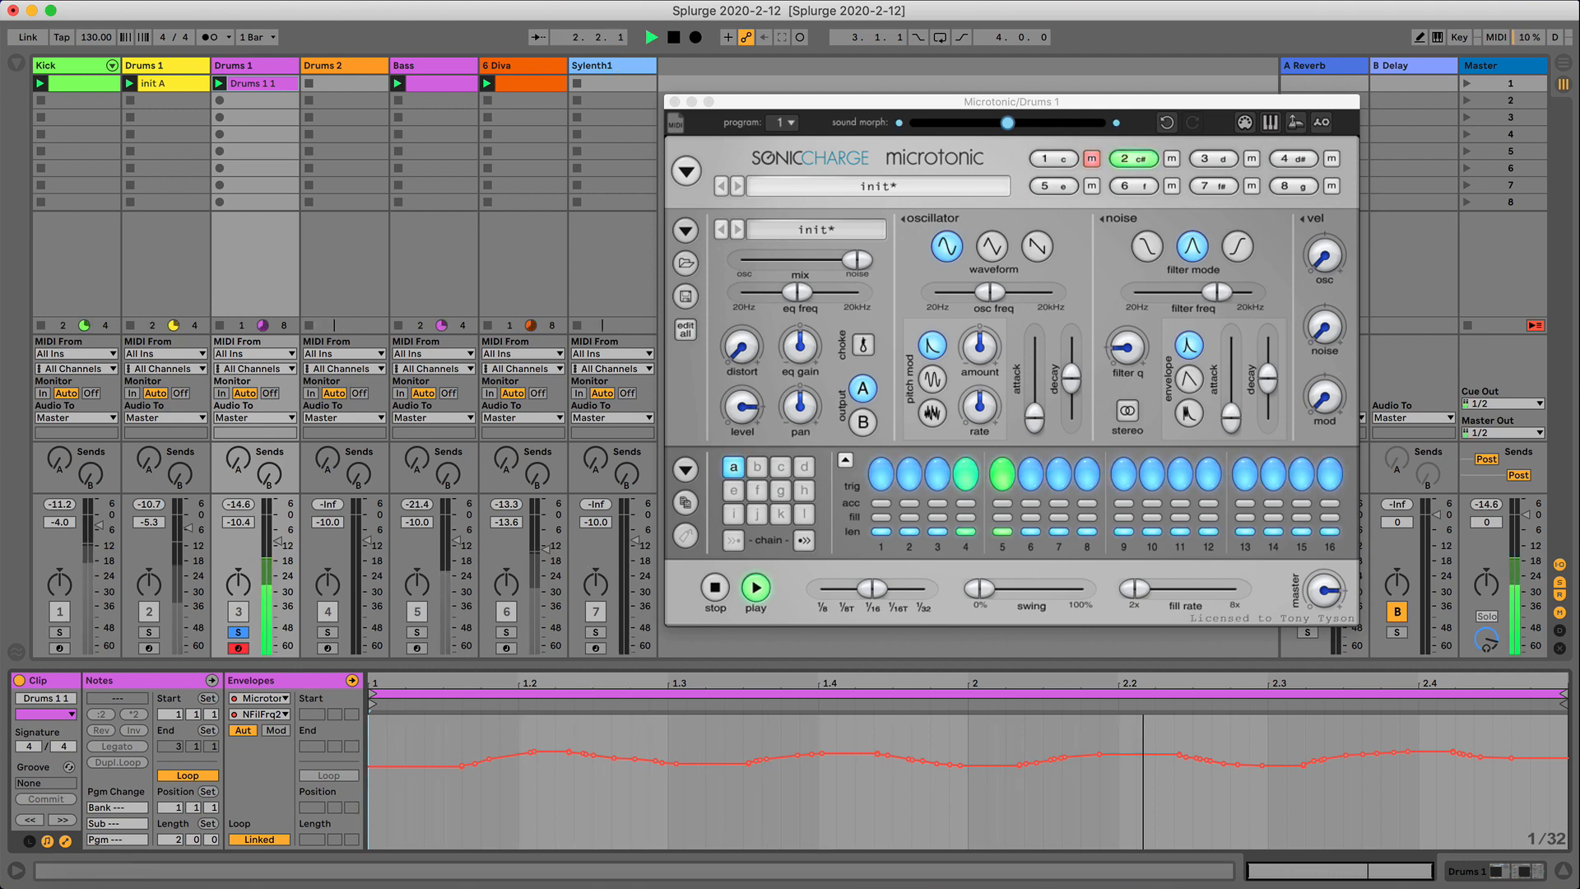
Close the Microtonic window and shorten the Drums 1 1 clip's loop to one bar.
{"action": "left_click", "coordinate": [674, 103]}
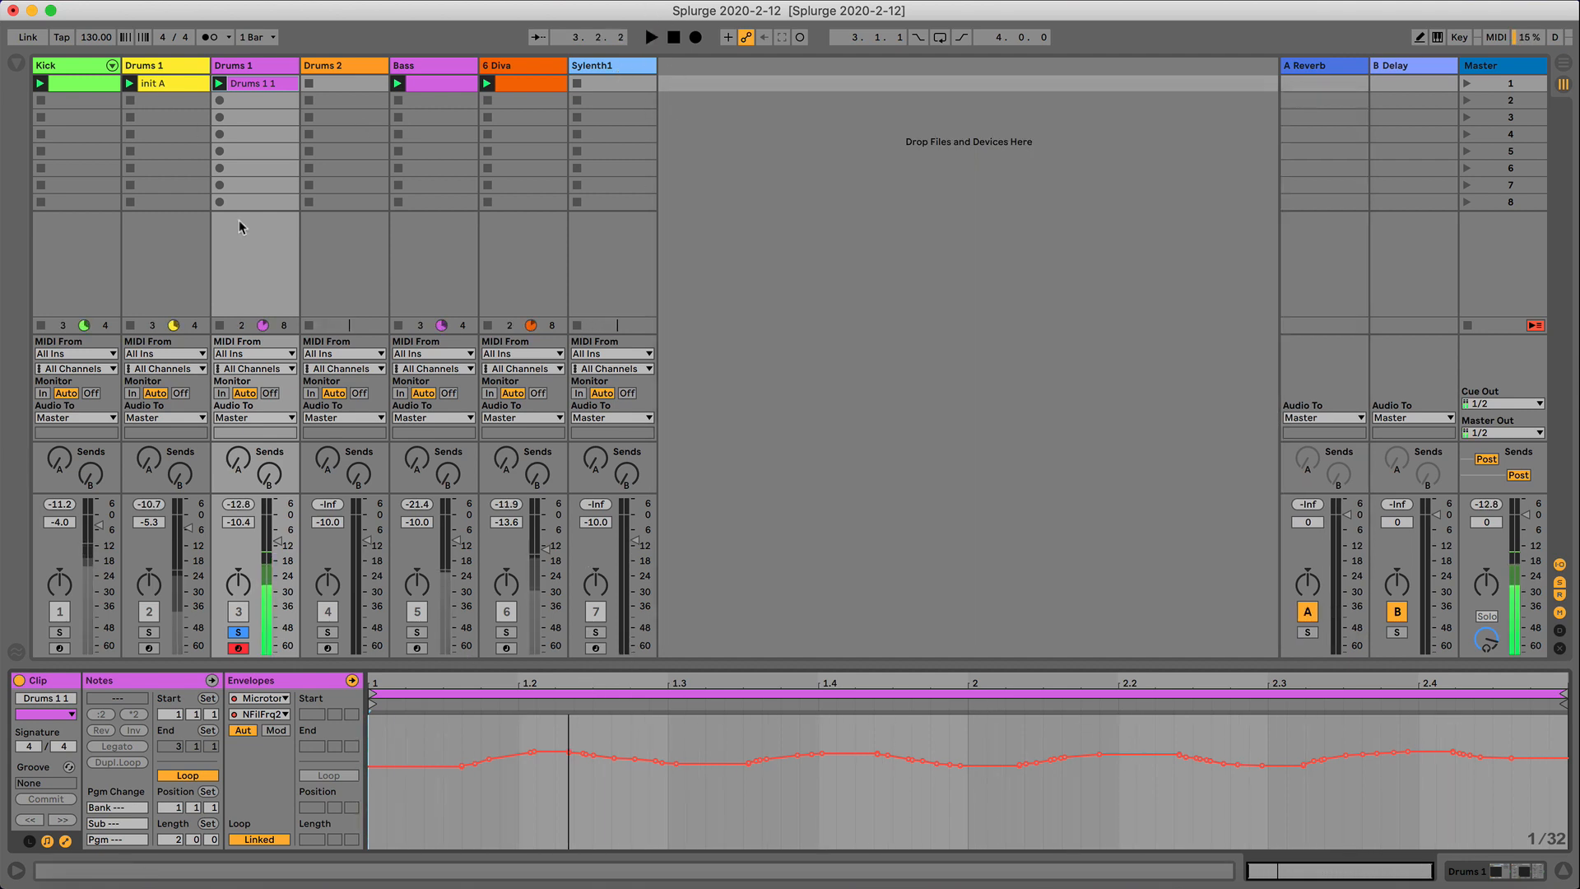
{"action": "key", "text": "space"}
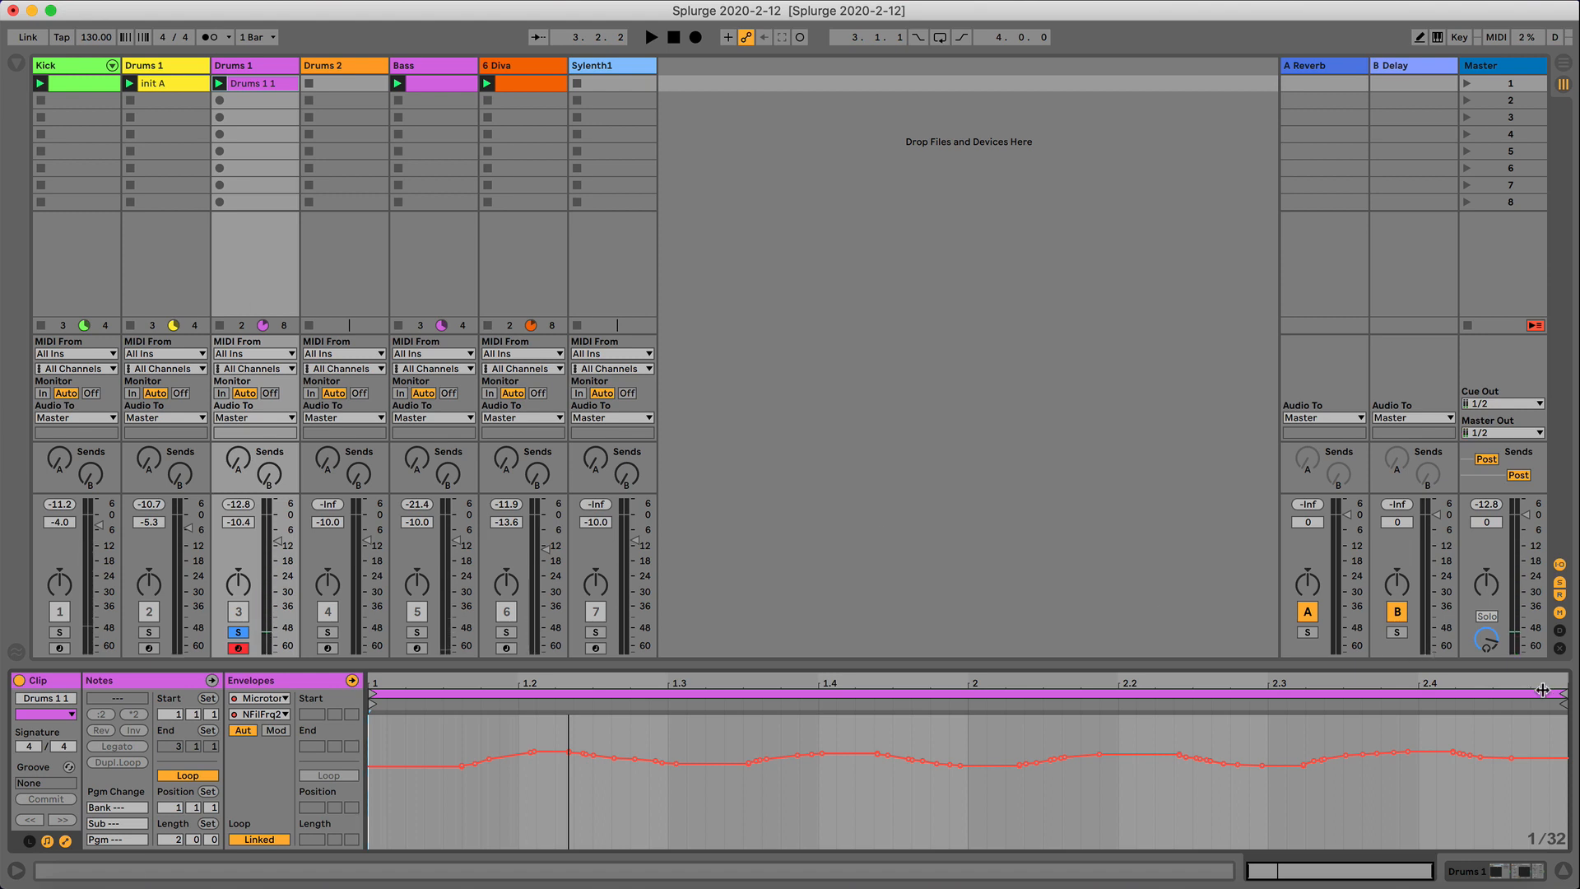
{"action": "left_click_drag", "start_coordinate": [1562, 694], "coordinate": [964, 677]}
{"action": "key", "text": "space"}
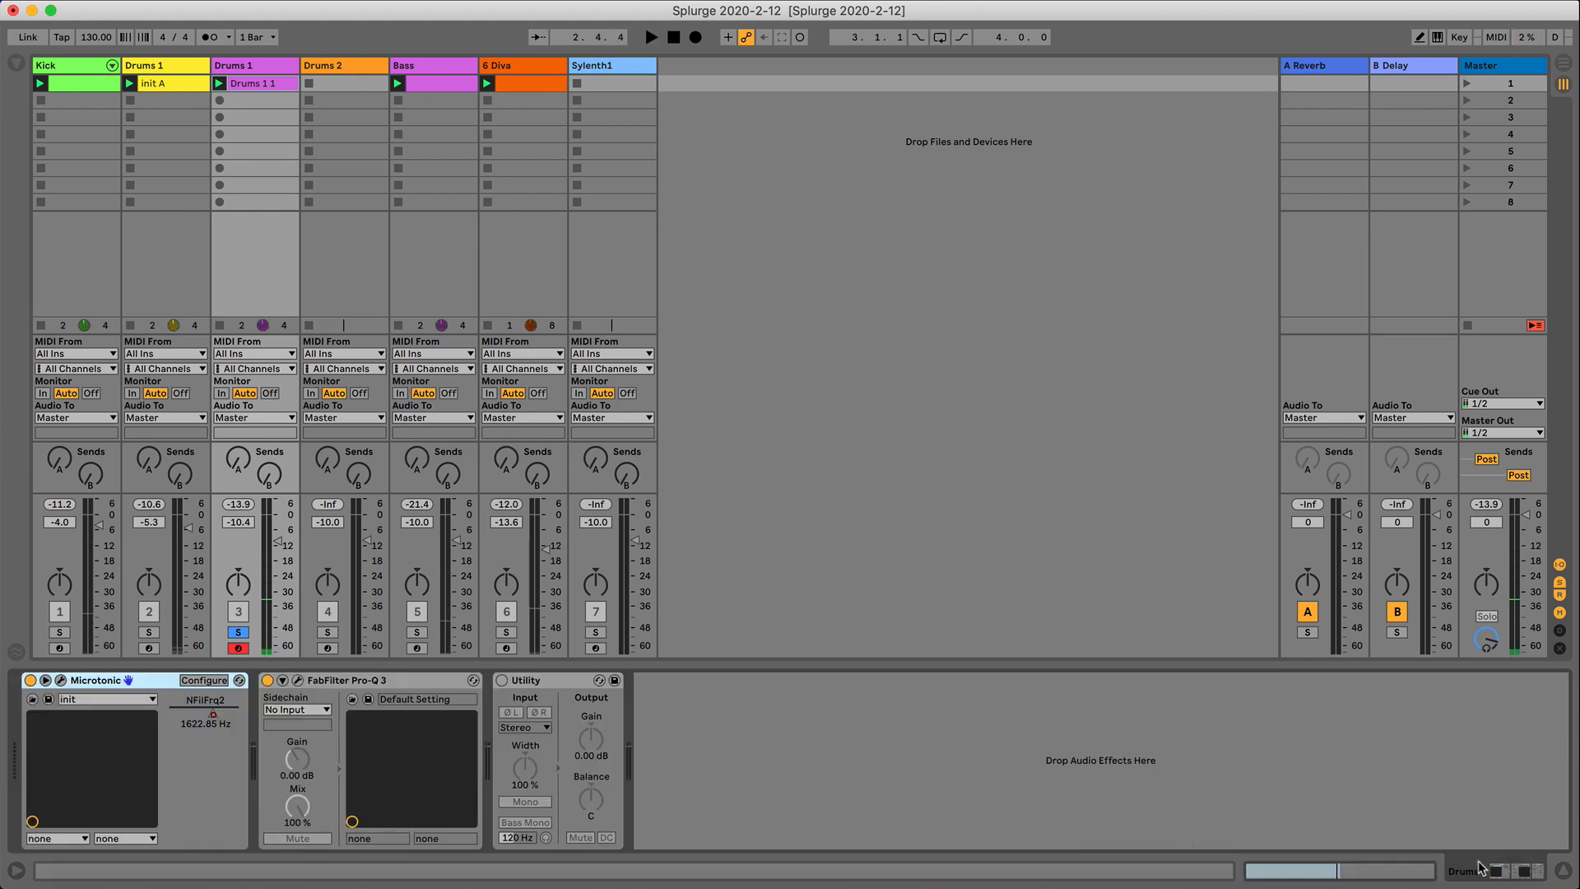
Add a Low Cut band at about 536 Hz in the purple Drums 1 track's FabFilter Pro-Q 3 while the loop plays.
{"action": "key", "text": "shift+Tab"}
{"action": "left_click", "coordinate": [298, 680]}
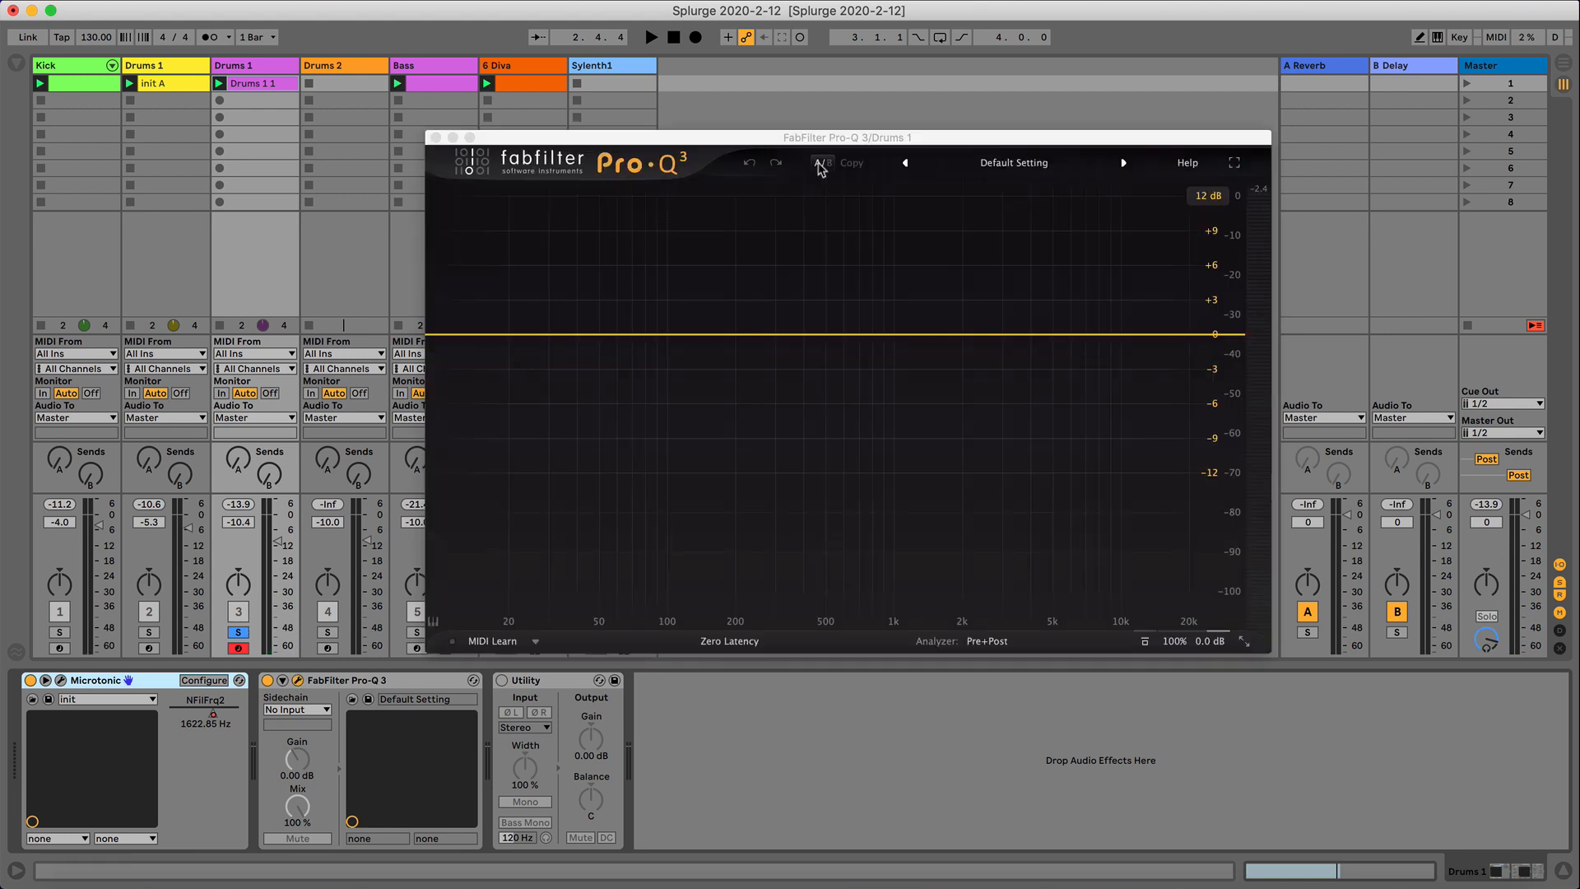
{"action": "left_click", "coordinate": [794, 335]}
{"action": "mouse_move", "coordinate": [745, 307]}
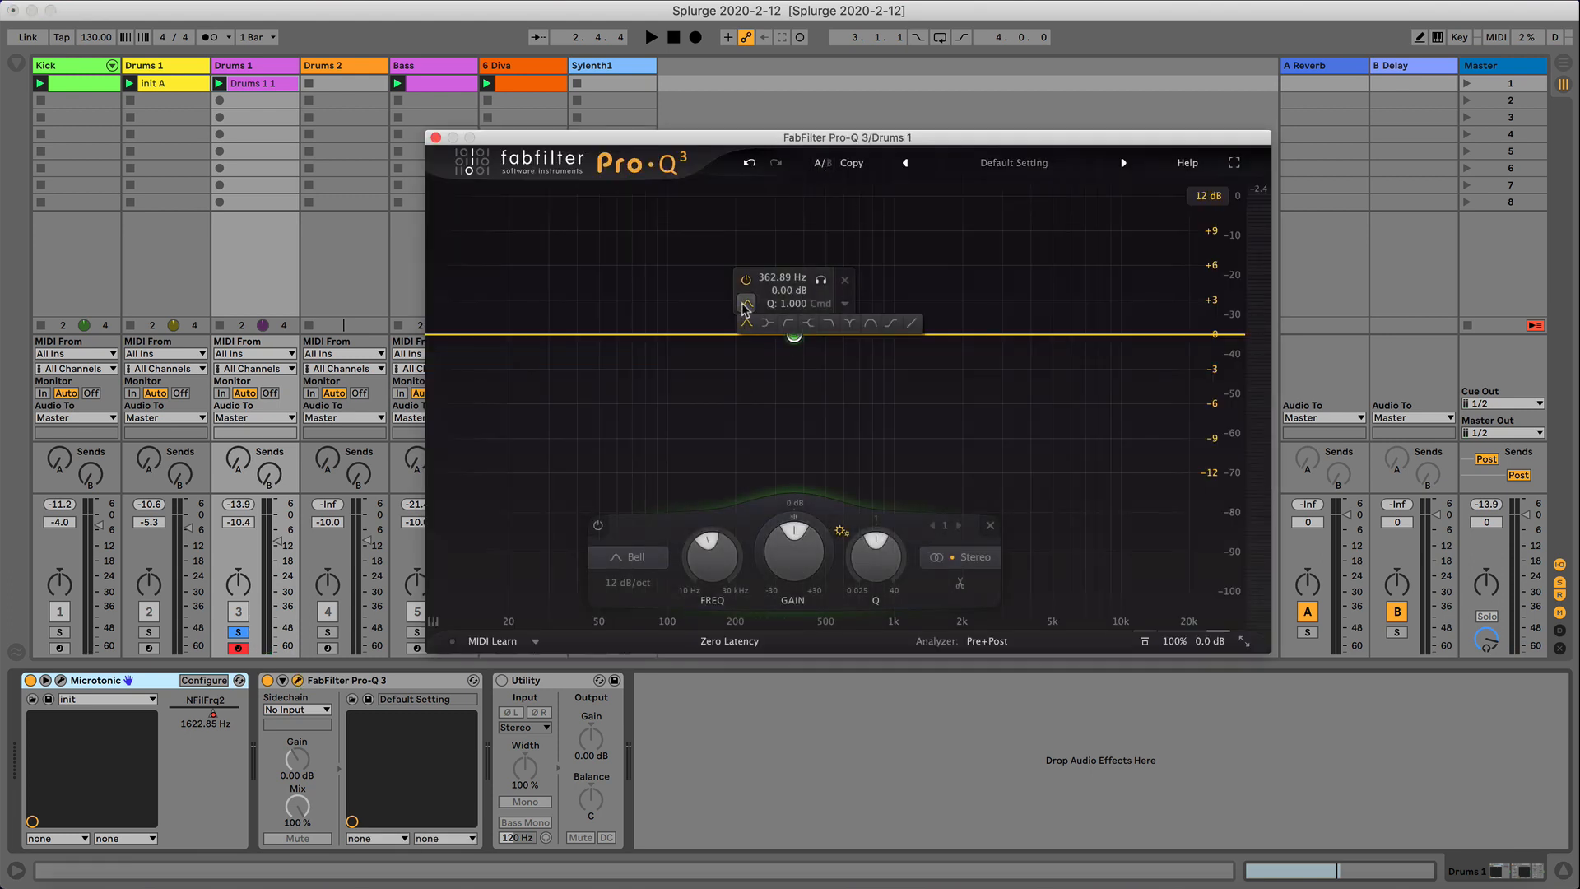
{"action": "left_click", "coordinate": [788, 324]}
{"action": "key", "text": "space"}
{"action": "left_click_drag", "start_coordinate": [795, 335], "coordinate": [832, 334]}
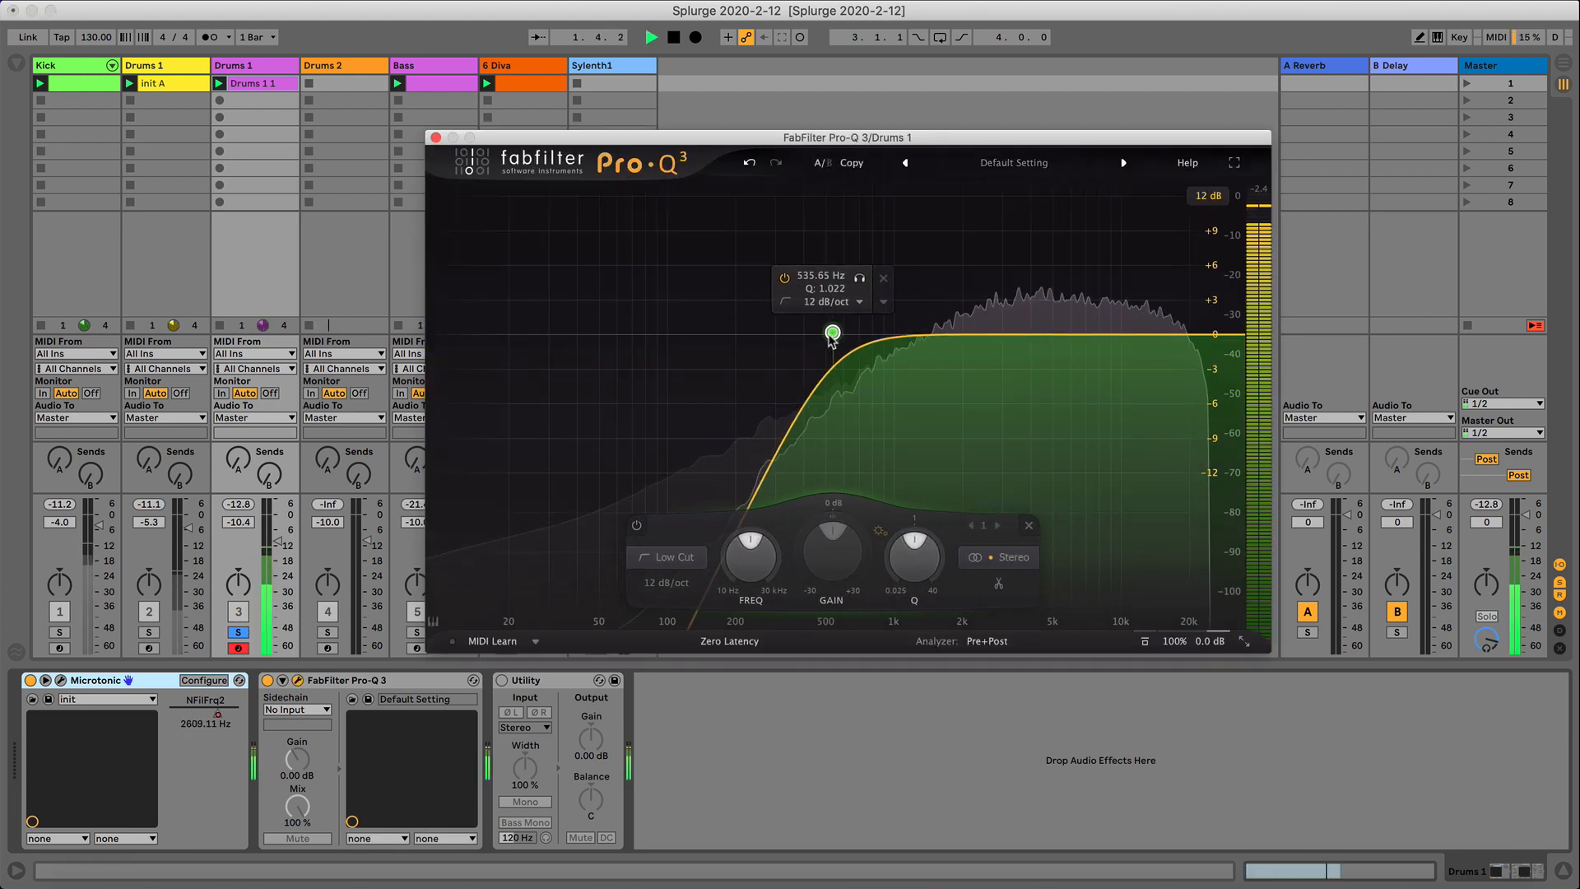
Close the Pro-Q 3 window, disarm and unsolo the purple Drums 1 track, and lower its volume to -14 dB against the full groove.
{"action": "key", "text": "space"}
{"action": "left_click", "coordinate": [436, 137]}
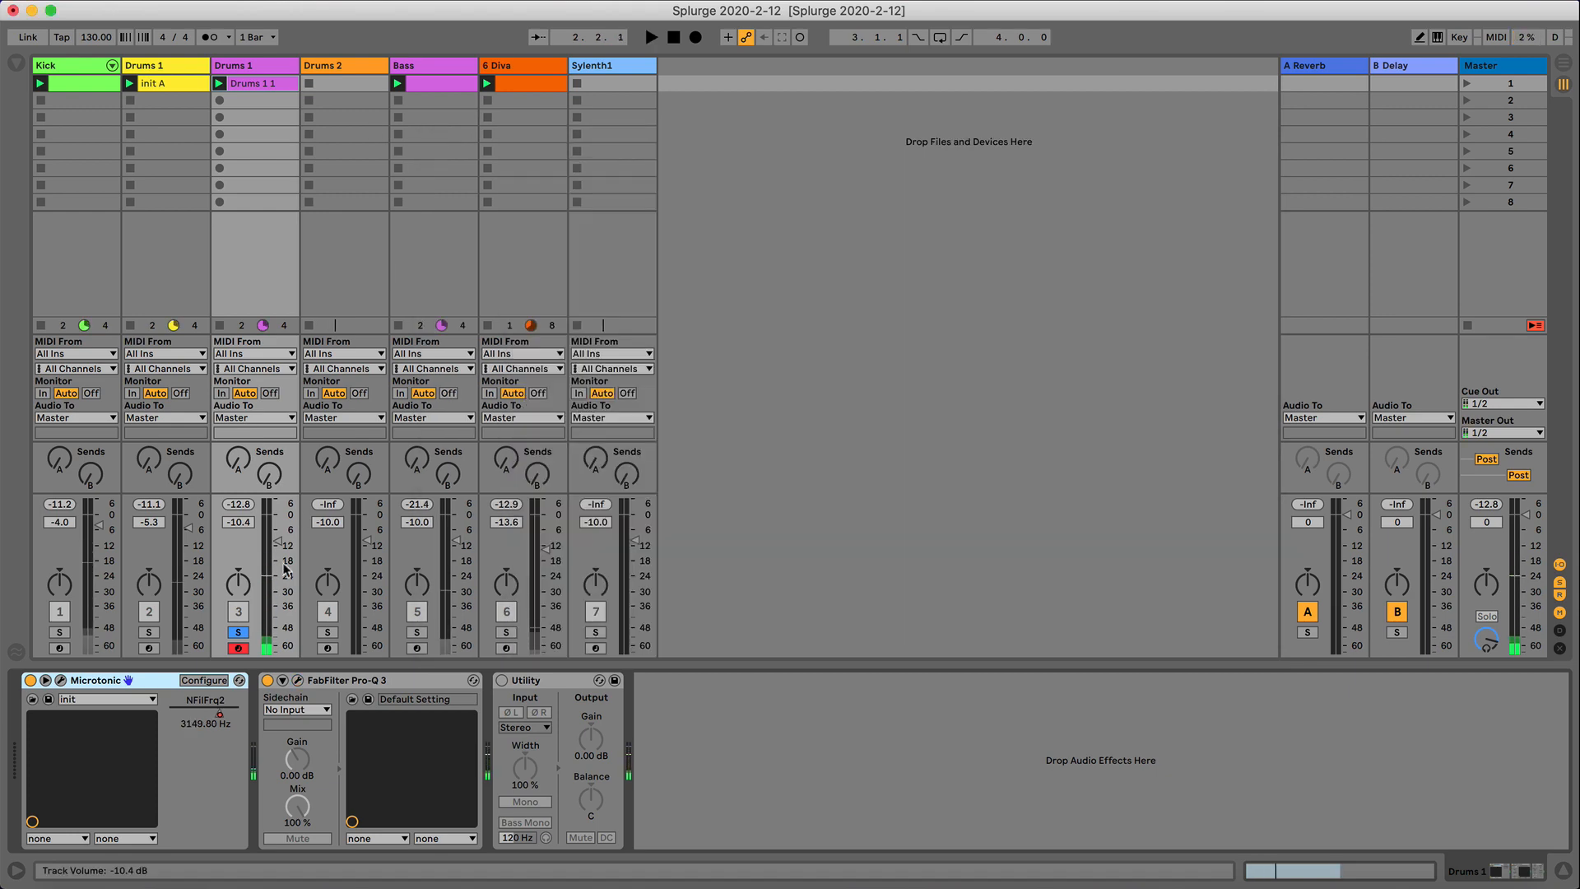
{"action": "left_click_drag", "start_coordinate": [284, 568], "coordinate": [284, 576]}
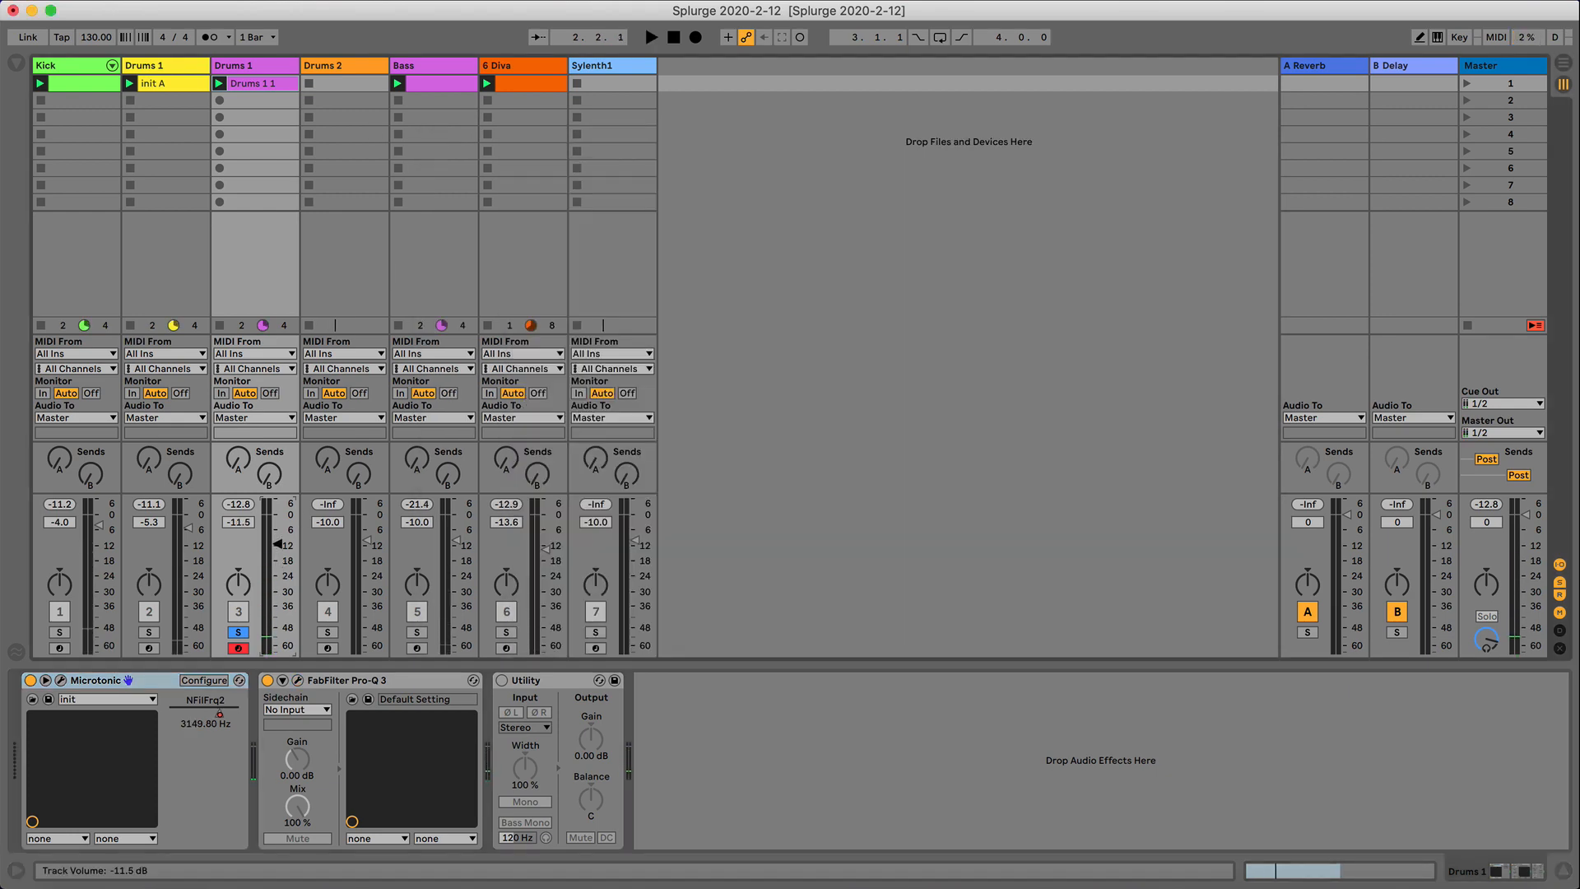
{"action": "left_click", "coordinate": [238, 648]}
{"action": "left_click", "coordinate": [238, 632]}
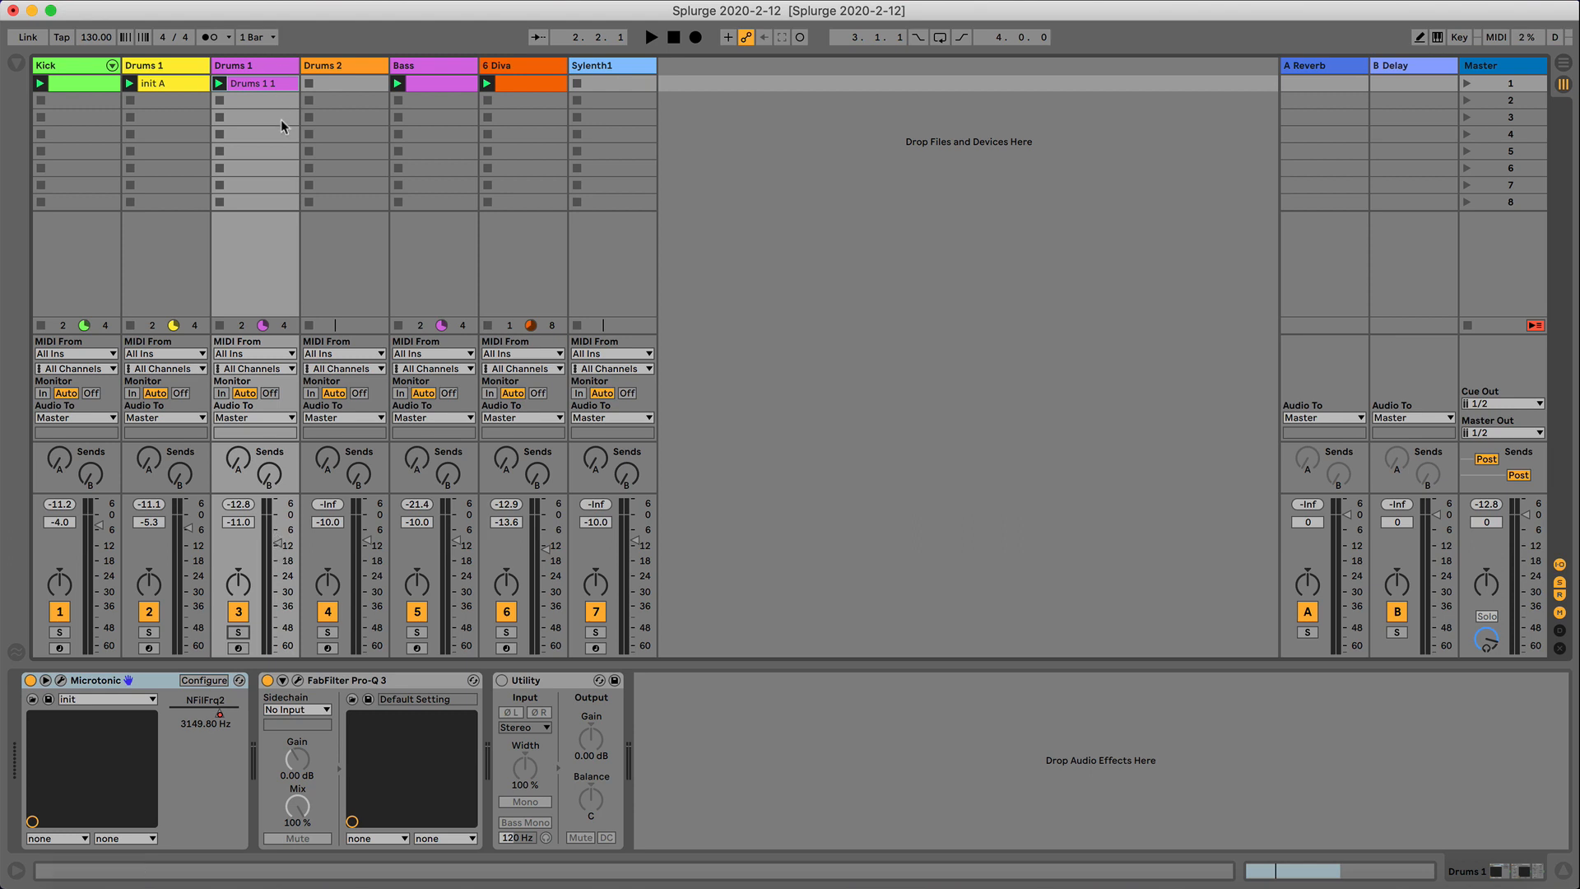
{"action": "key", "text": "space"}
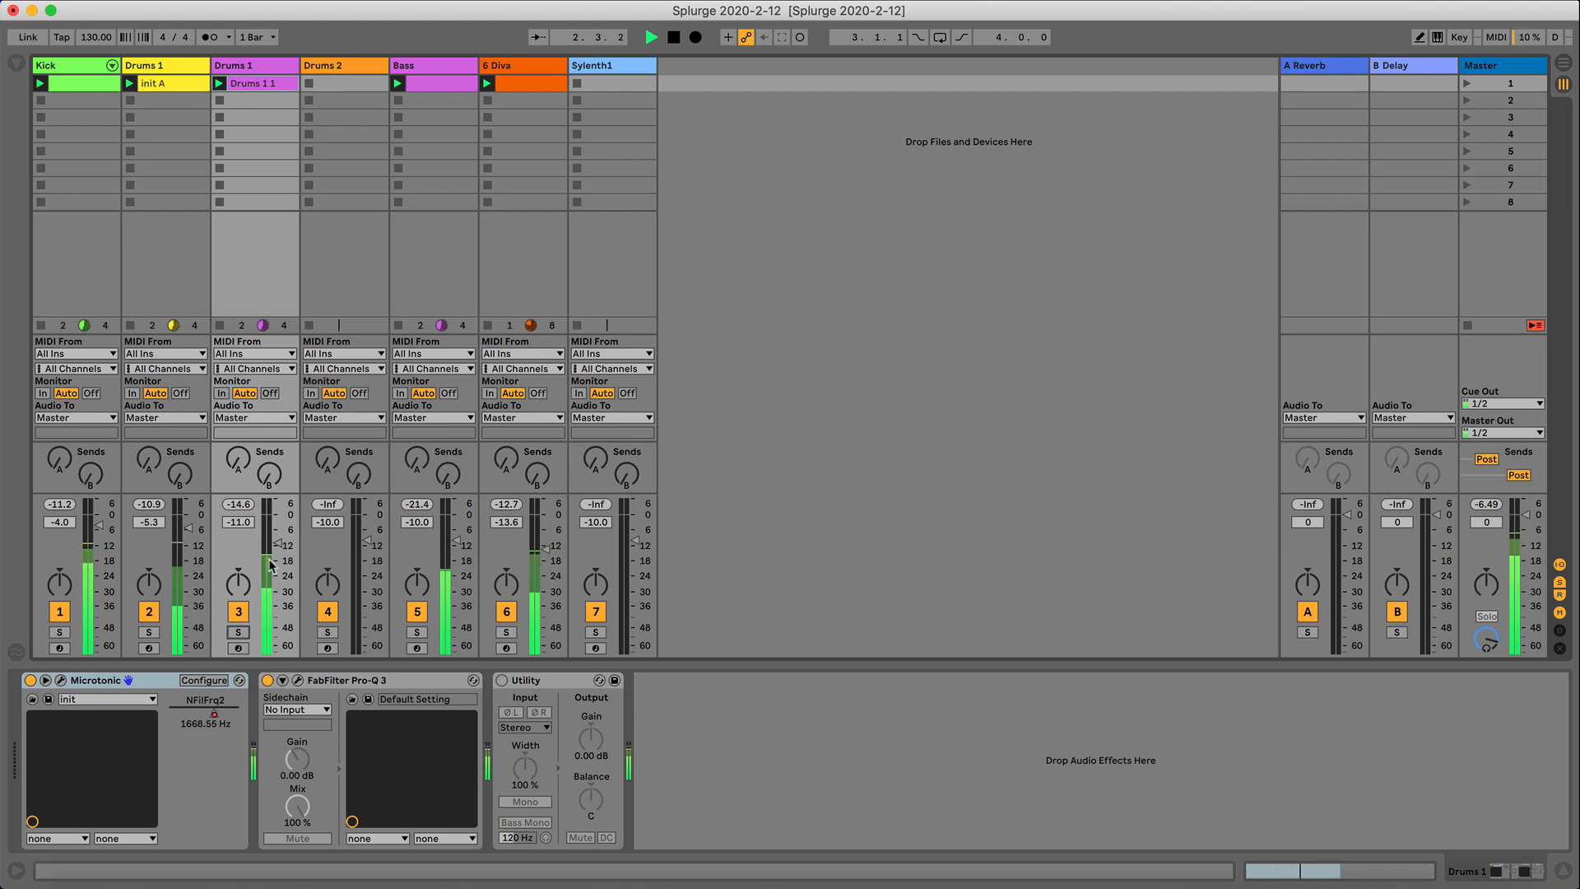
{"action": "left_click_drag", "start_coordinate": [277, 543], "coordinate": [278, 549]}
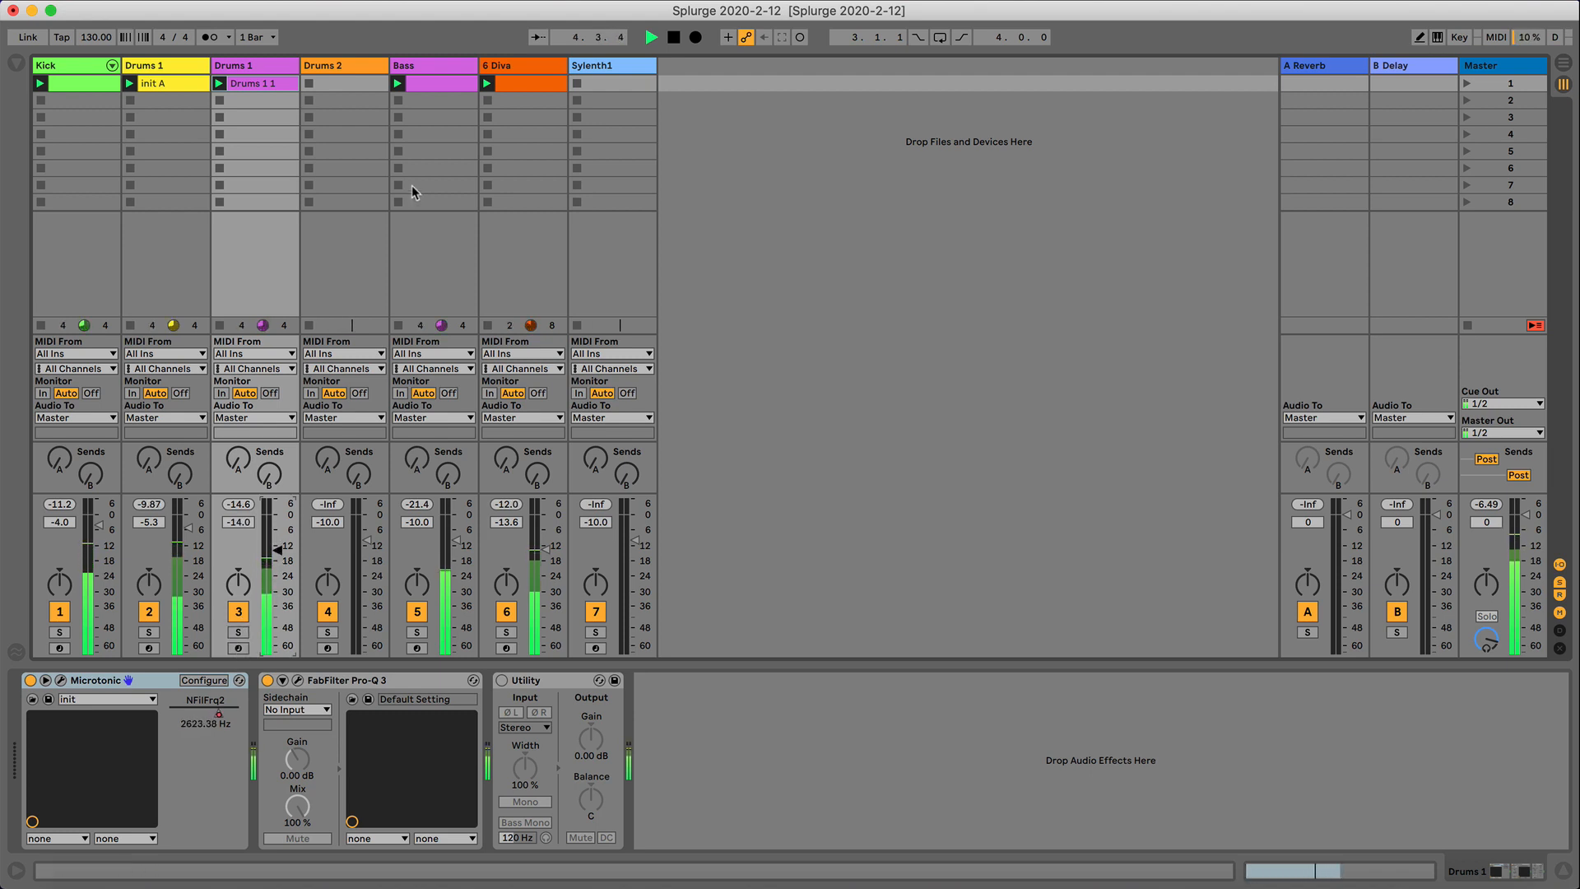
{"action": "key", "text": "space"}
{"action": "left_click", "coordinate": [428, 76]}
{"action": "left_click", "coordinate": [347, 67]}
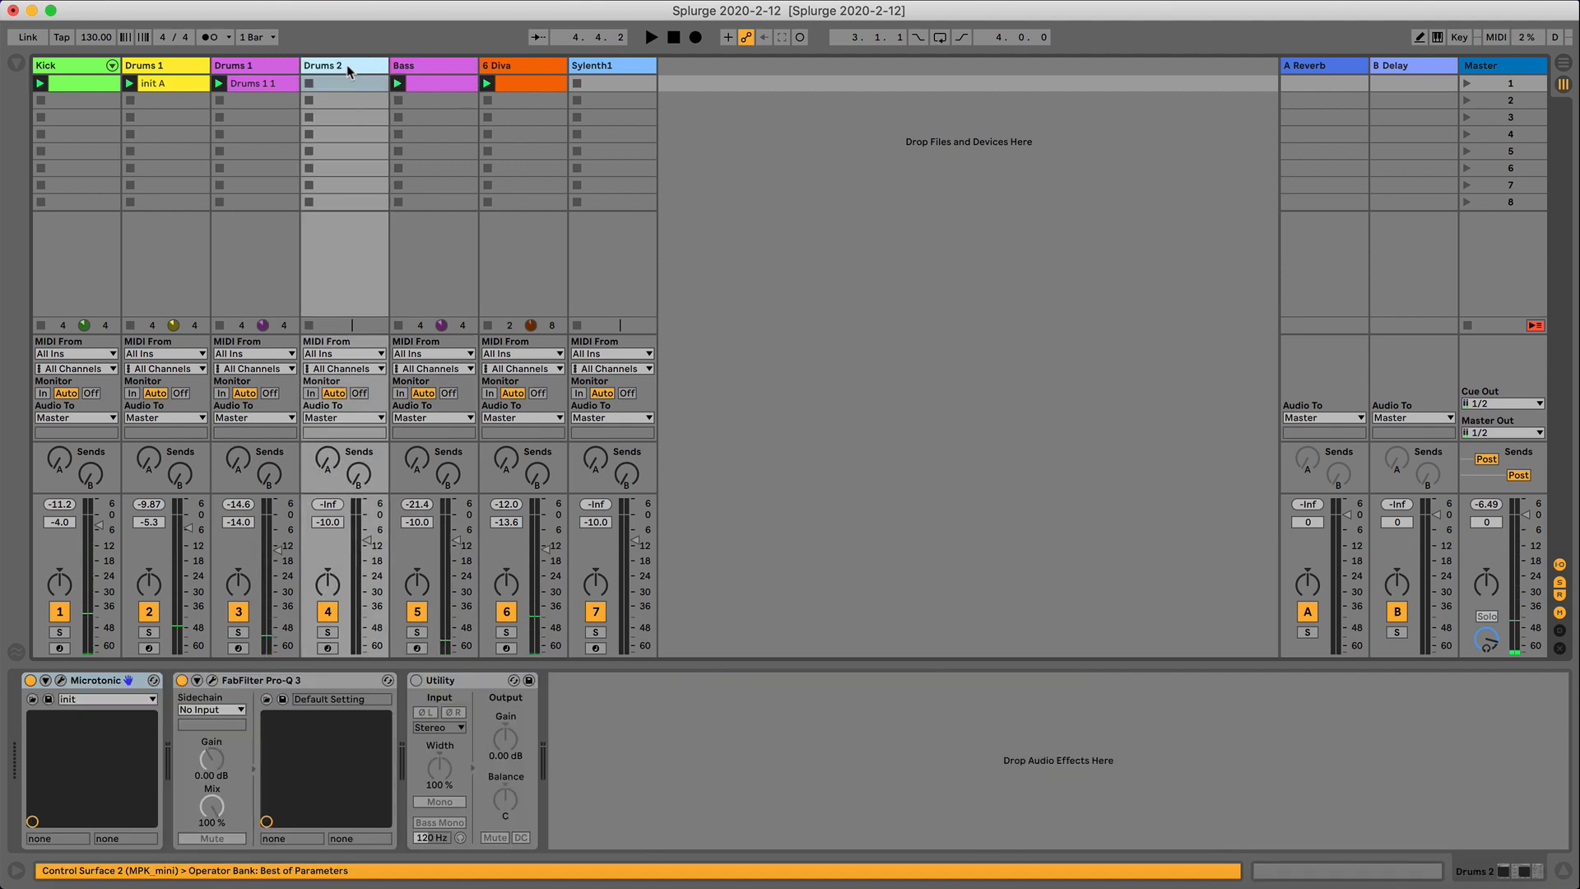
{"action": "left_click", "coordinate": [443, 68]}
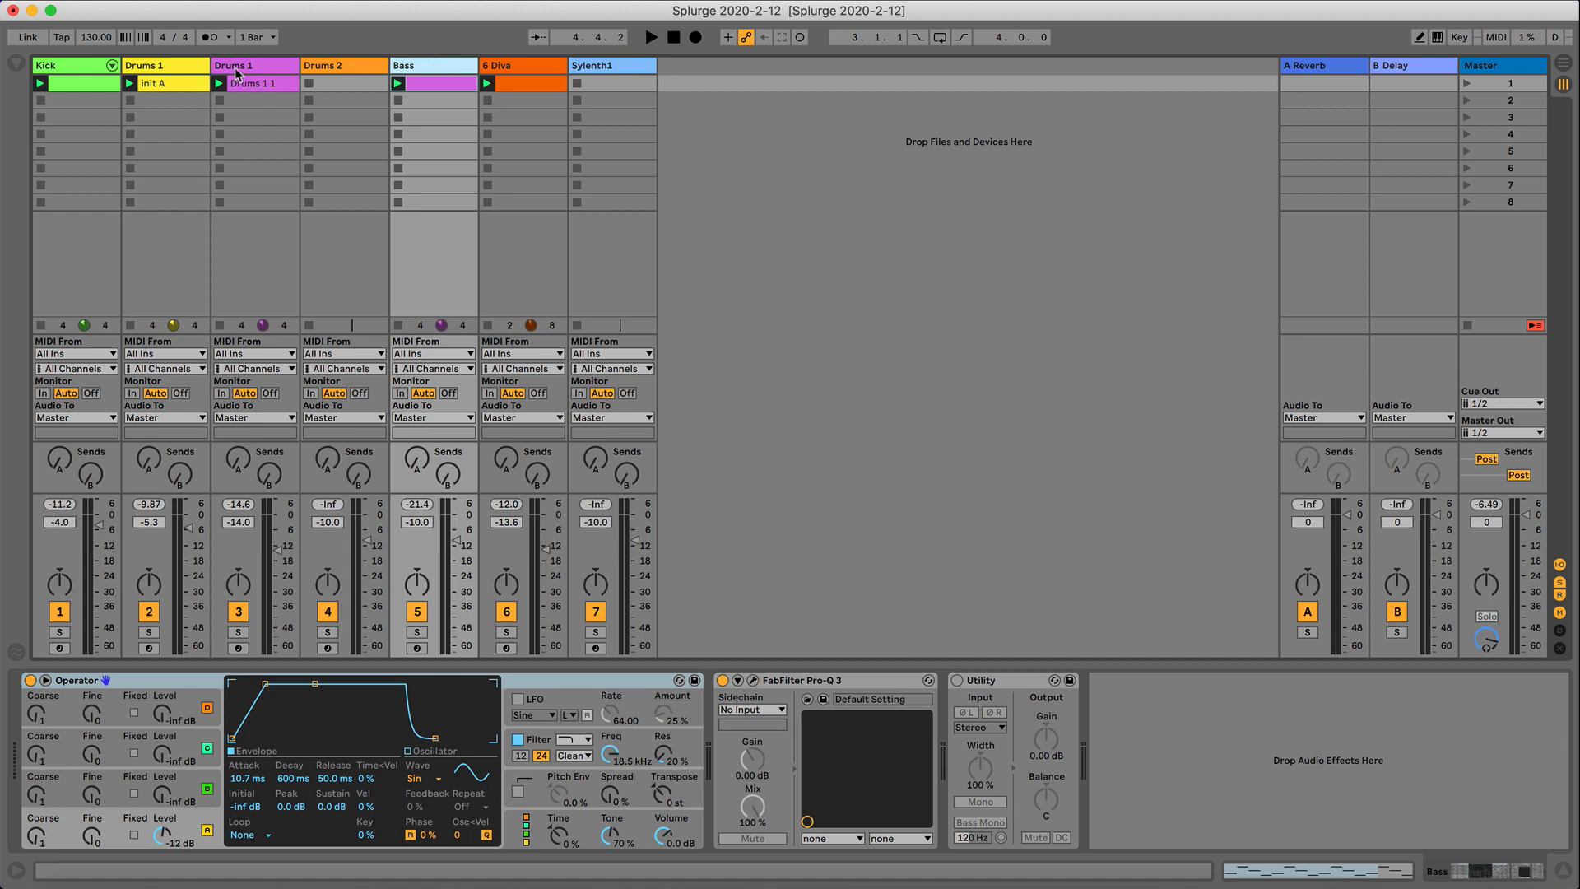
{"action": "left_click", "coordinate": [530, 68]}
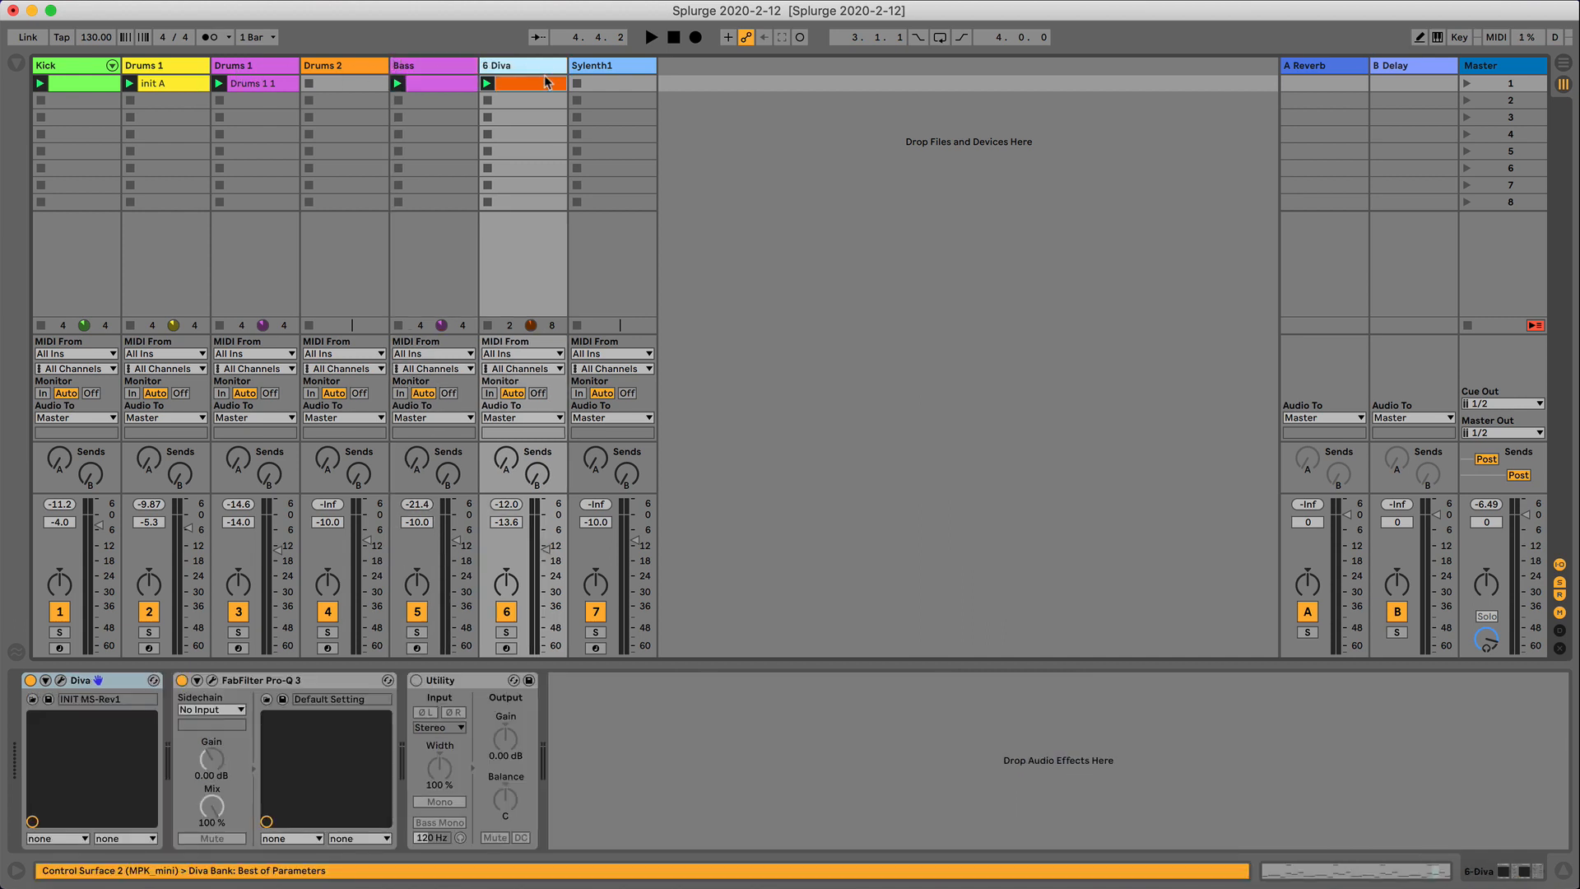
Recolour the purple Drums 1 track and its Drums 1 1 clip pale mint green.
{"action": "left_click", "coordinate": [260, 72]}
{"action": "right_click", "coordinate": [260, 71]}
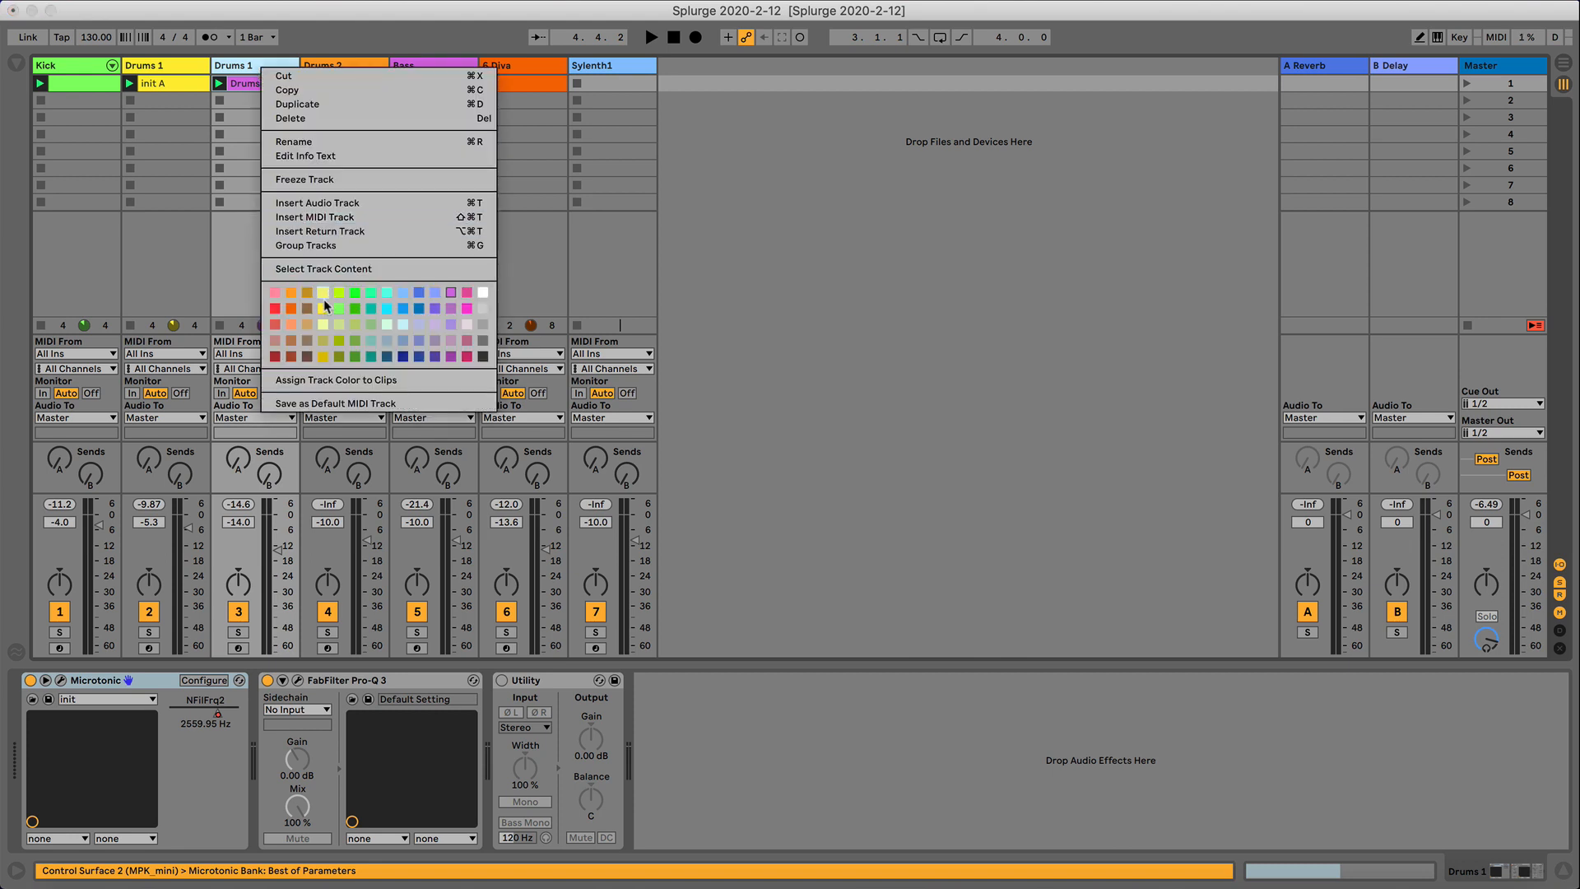
{"action": "left_click", "coordinate": [383, 326]}
{"action": "right_click", "coordinate": [247, 86]}
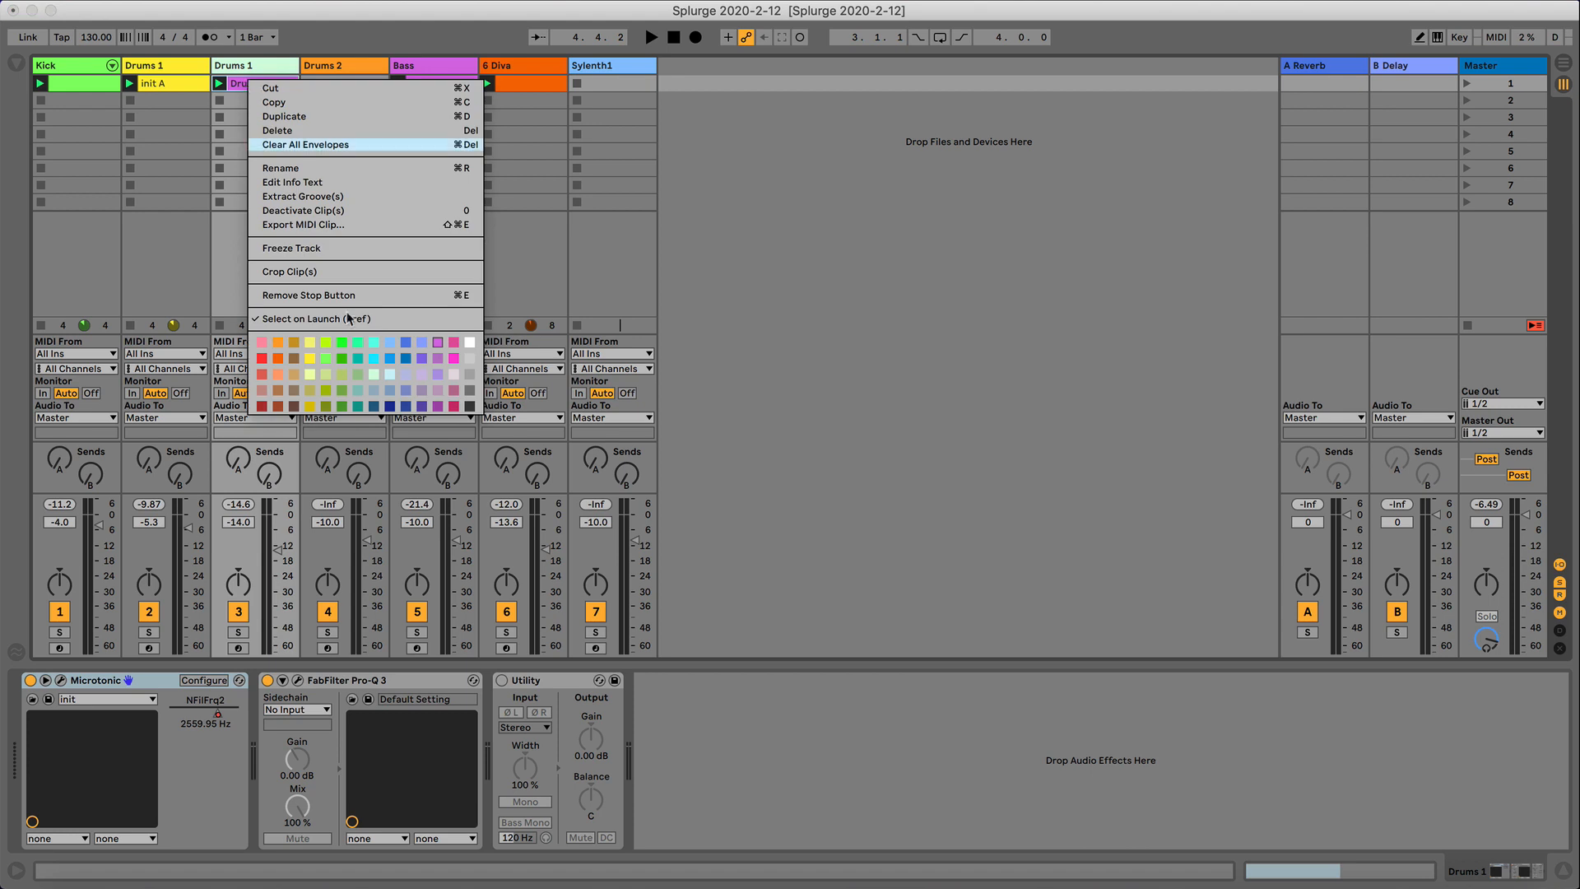
{"action": "left_click", "coordinate": [375, 373]}
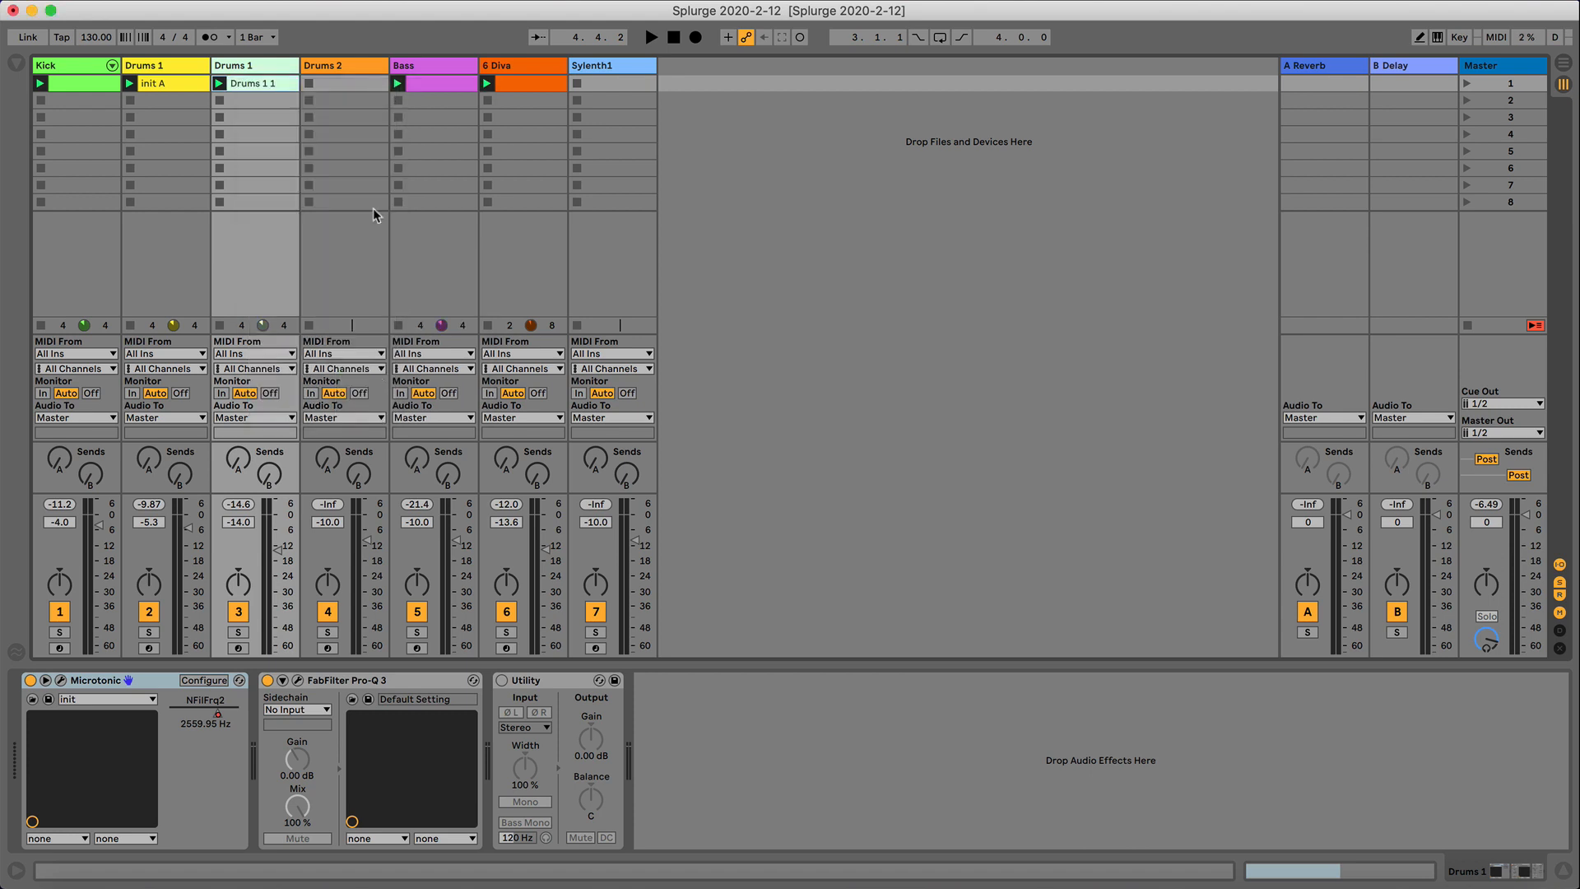
Solo the 6 Diva track and set its A Reverb send to -9.2 dB while its clip plays.
{"action": "left_click", "coordinate": [458, 72]}
{"action": "left_click", "coordinate": [529, 80]}
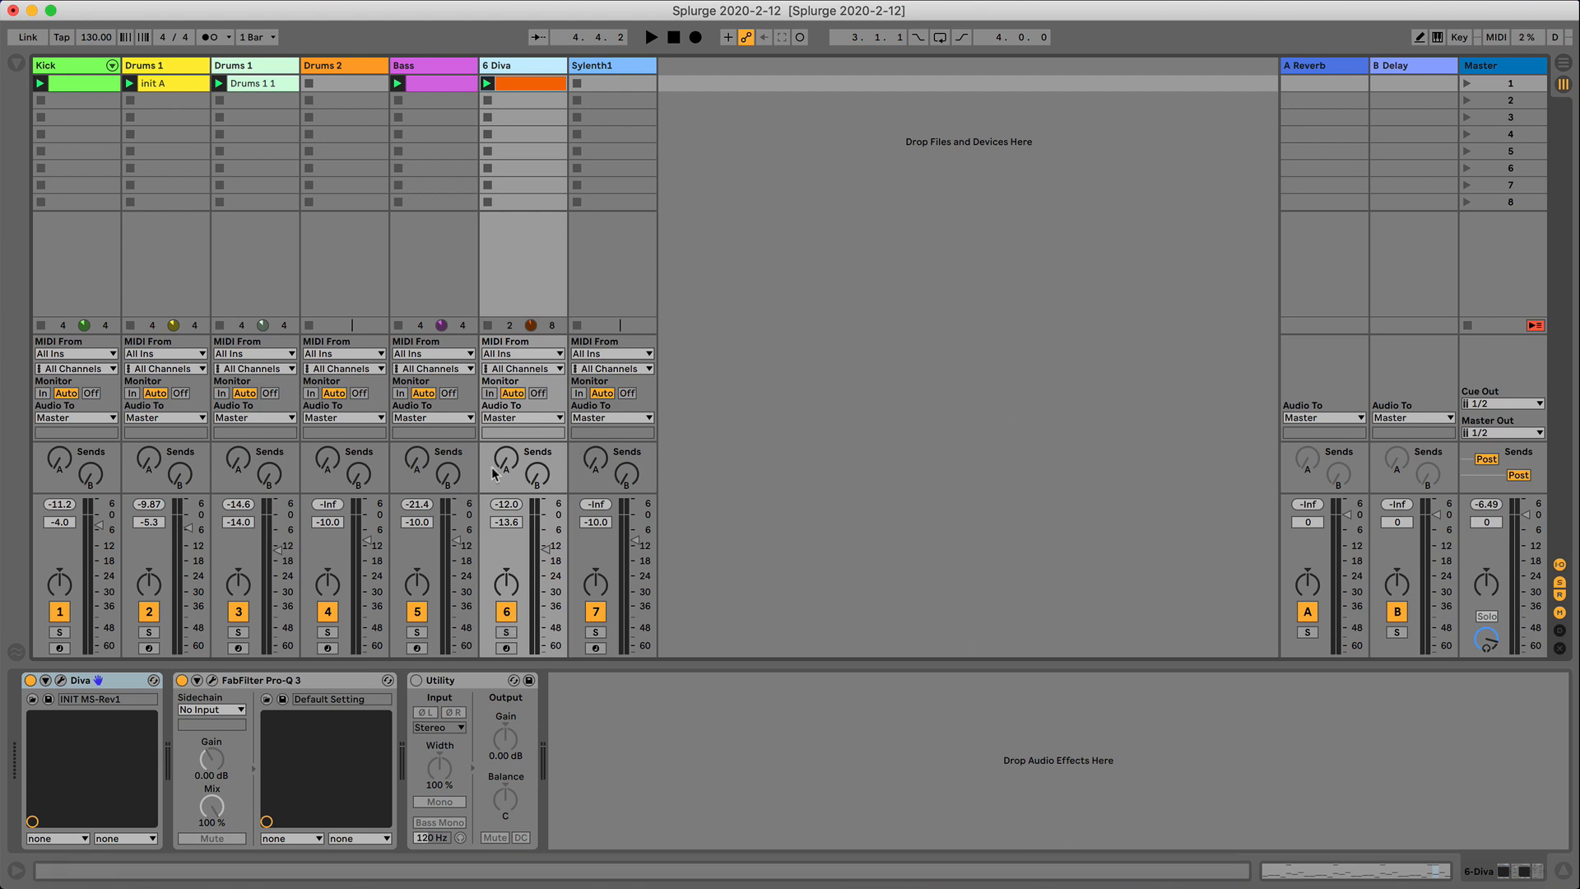
{"action": "key", "text": "space"}
{"action": "key", "text": "space"}
{"action": "left_click", "coordinate": [507, 633]}
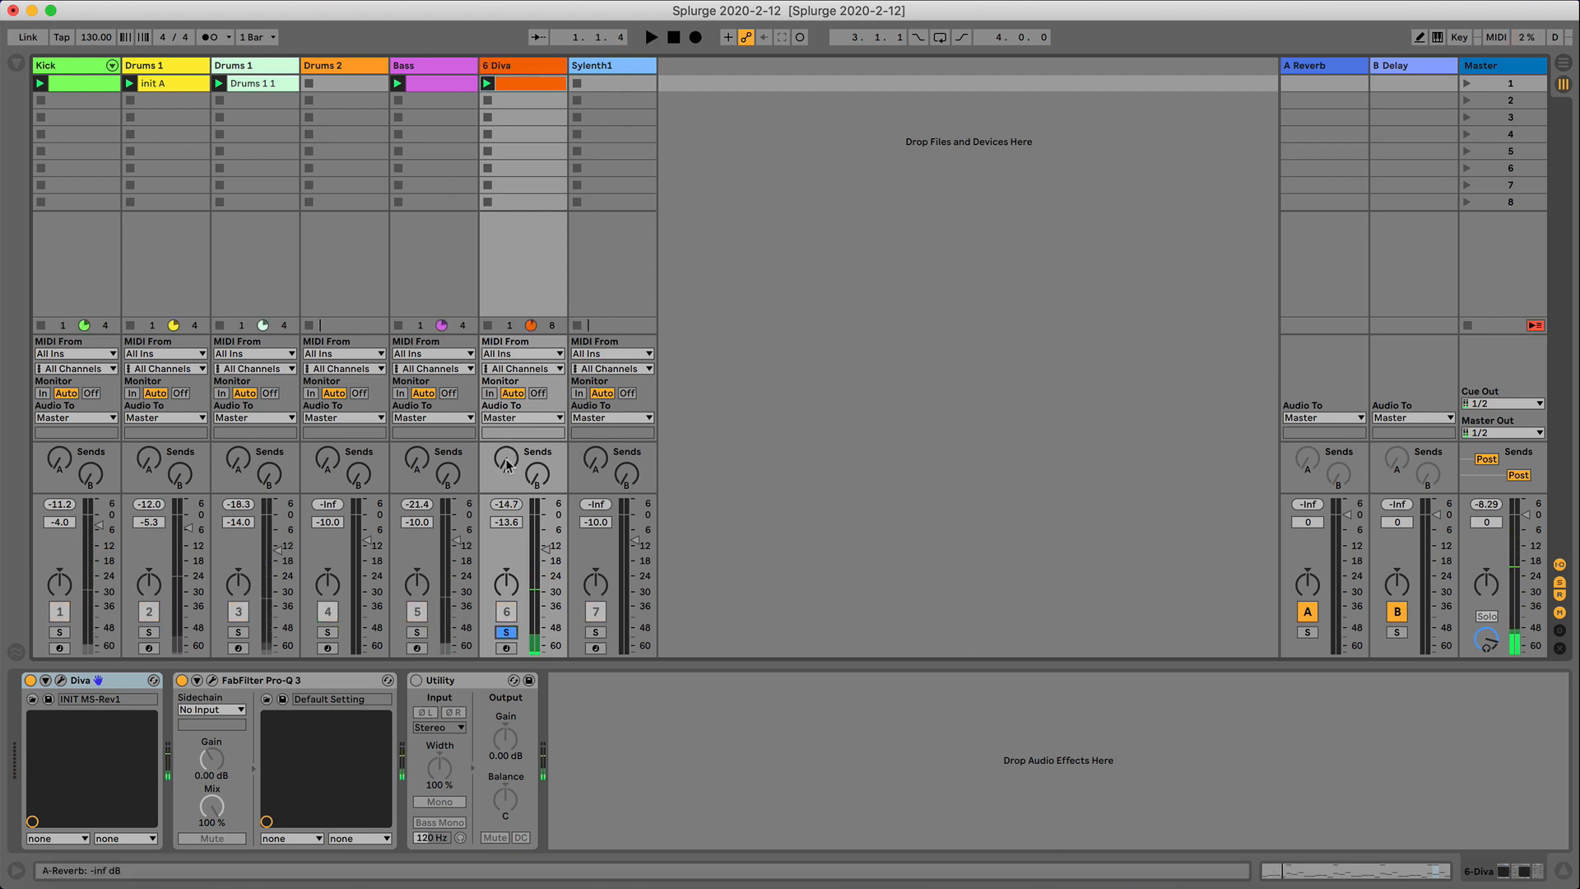
{"action": "left_click_drag", "start_coordinate": [506, 465], "coordinate": [506, 453]}
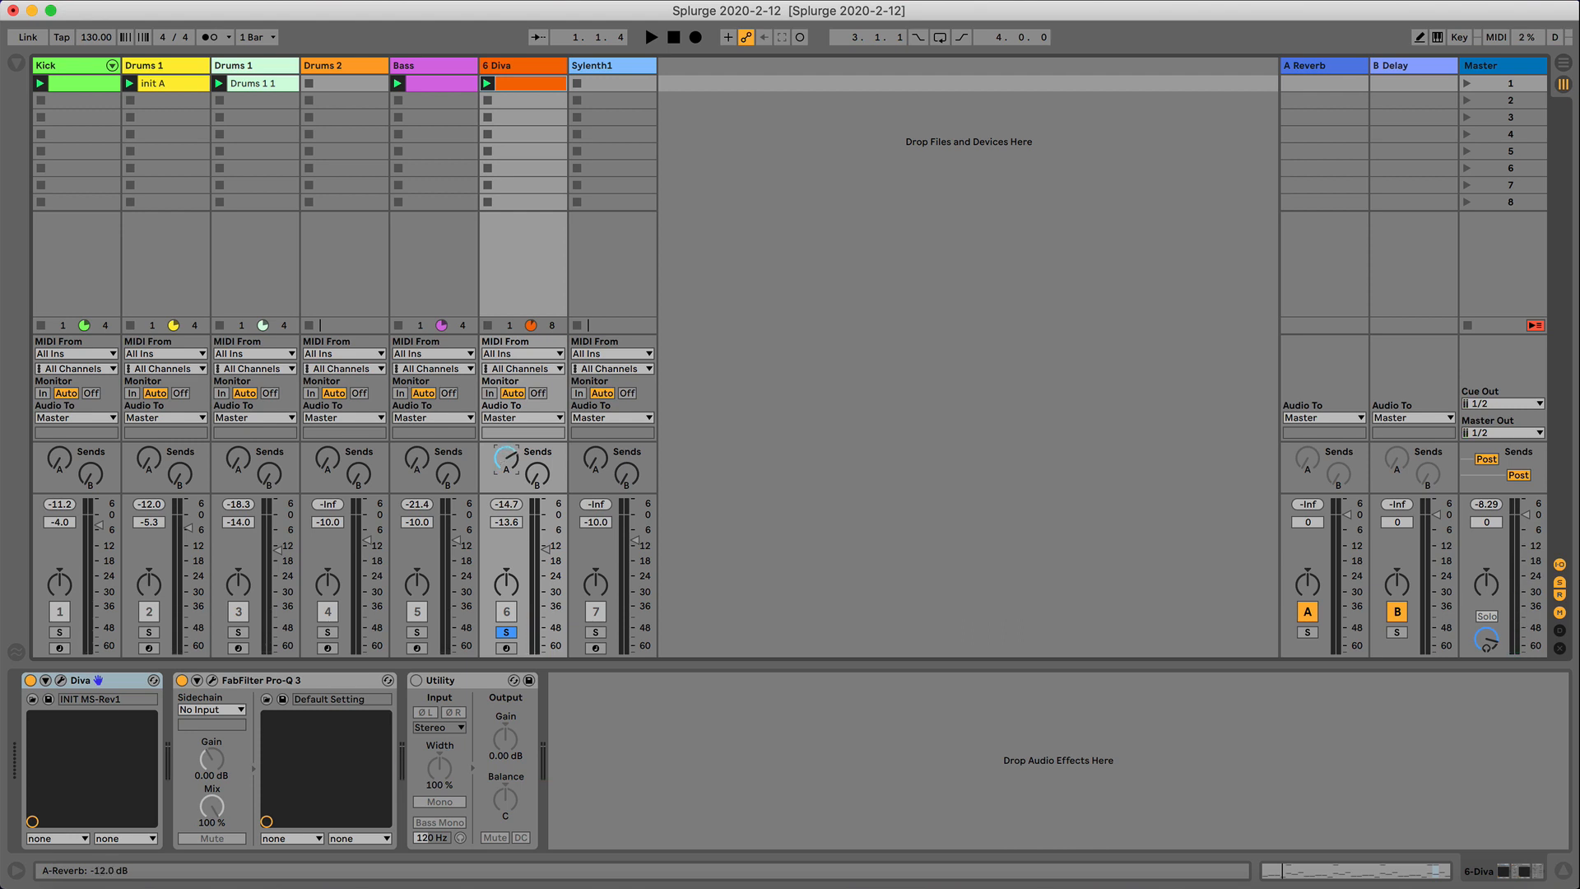
{"action": "key", "text": "space"}
{"action": "left_click_drag", "start_coordinate": [506, 452], "coordinate": [507, 450]}
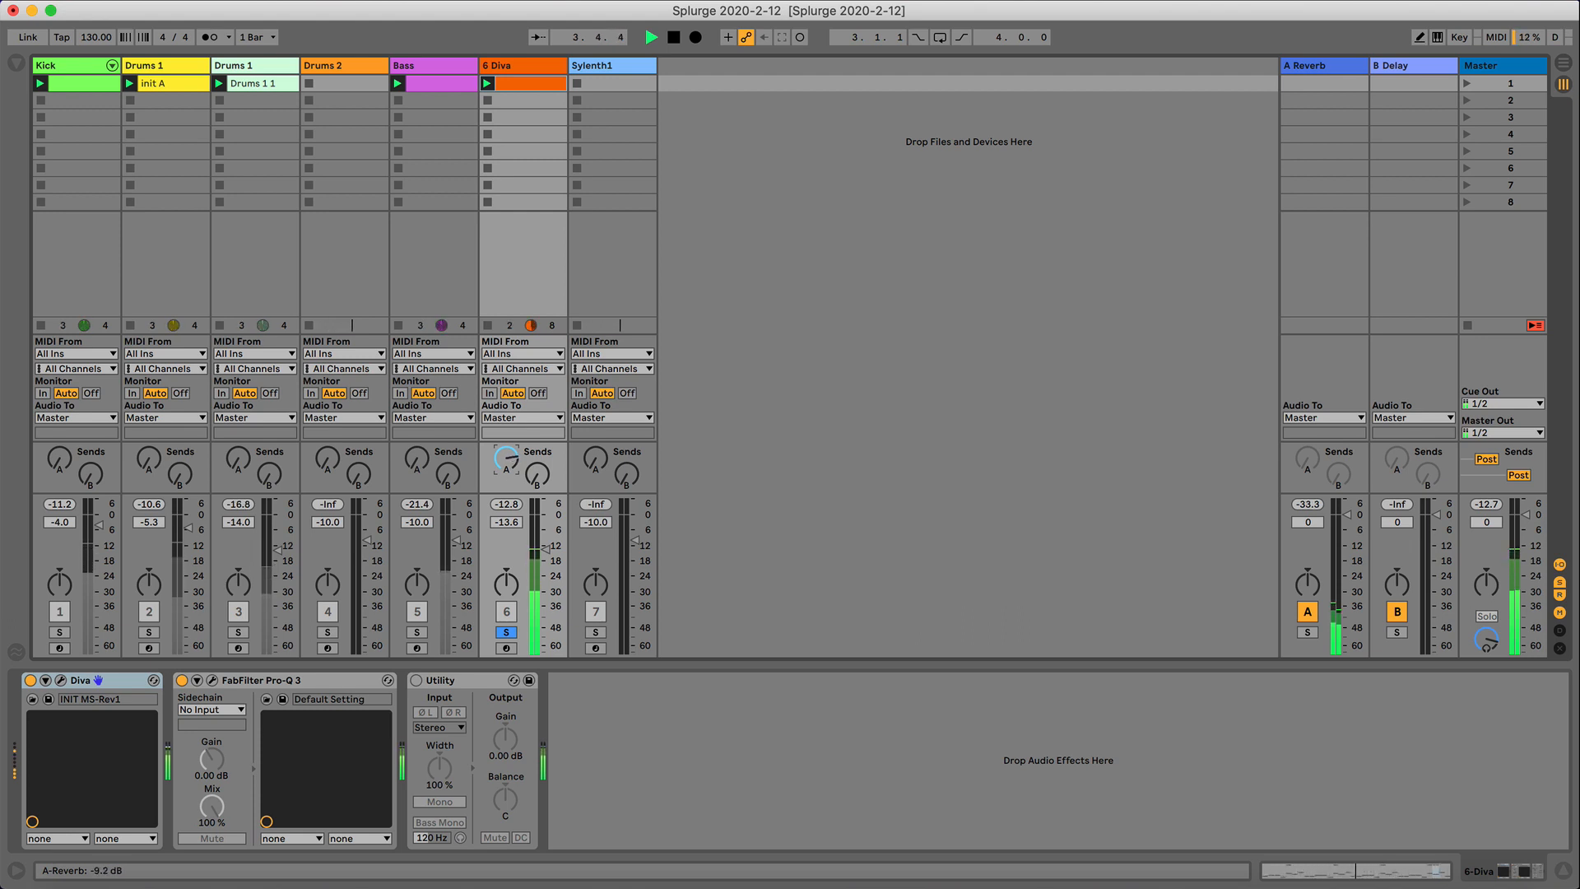
{"action": "key", "text": "space"}
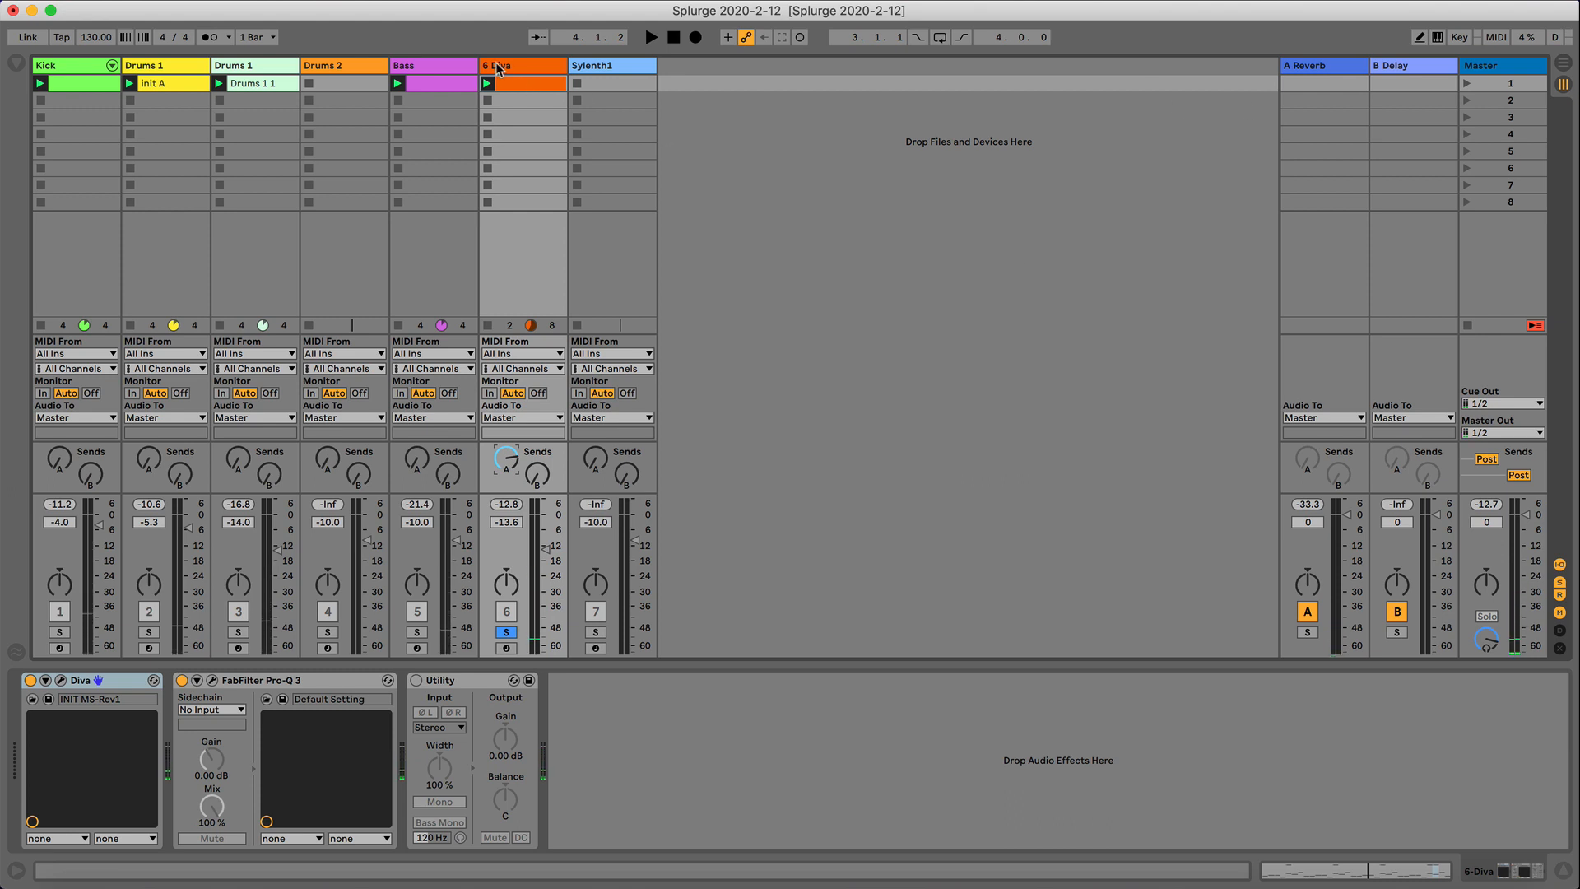
Try raising the 6 Diva track's B Delay send to 0 dB while its soloed clip plays.
{"action": "left_click", "coordinate": [497, 69]}
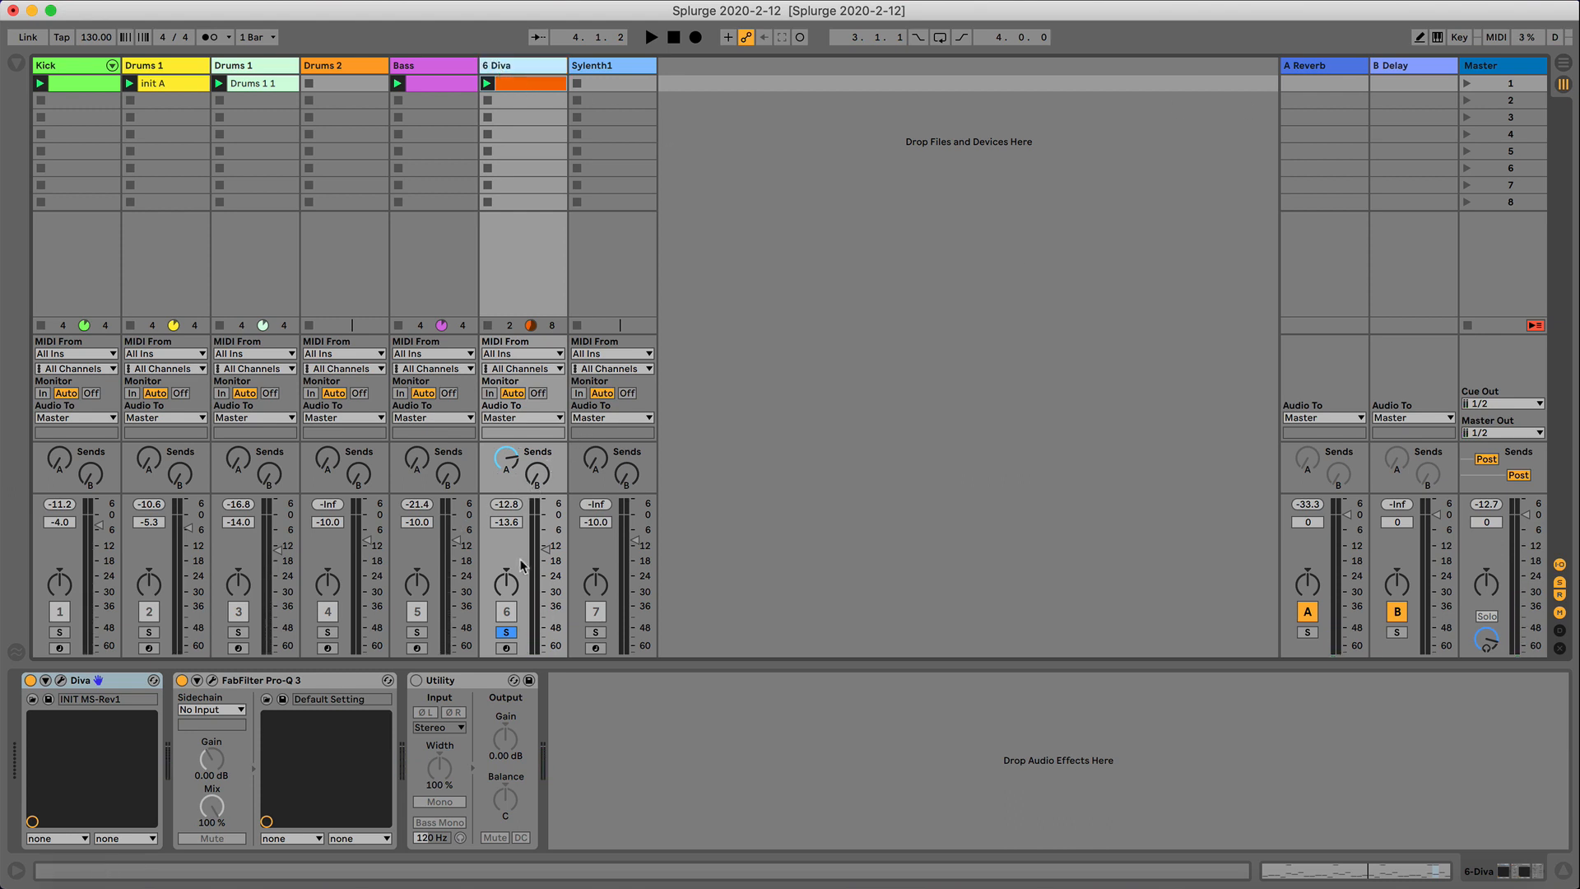
{"action": "key", "text": "space"}
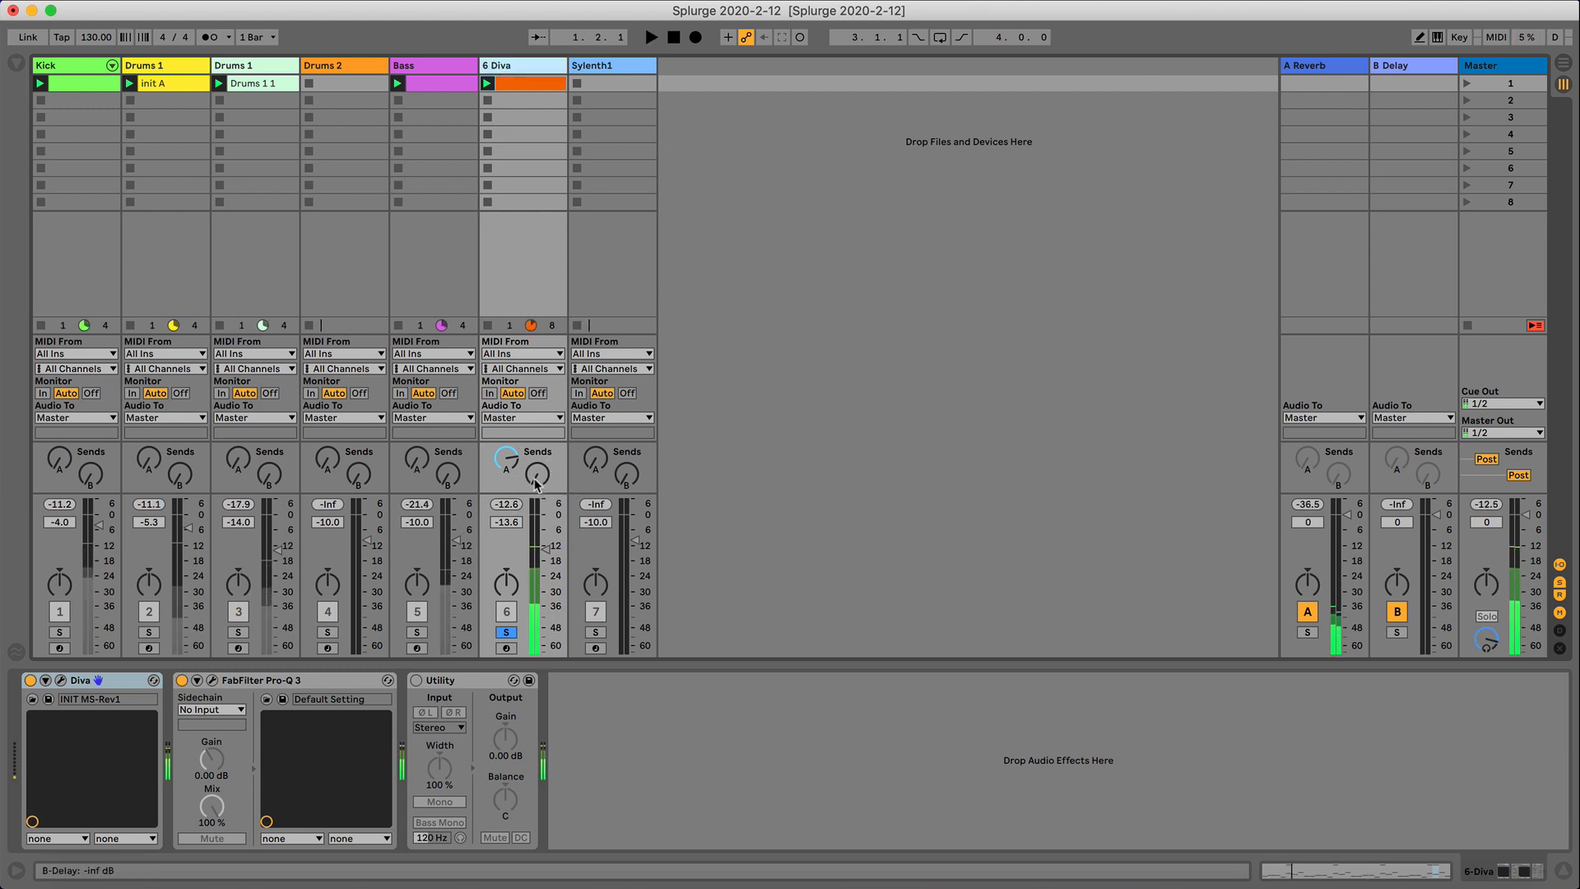
{"action": "left_click_drag", "start_coordinate": [537, 474], "coordinate": [537, 458]}
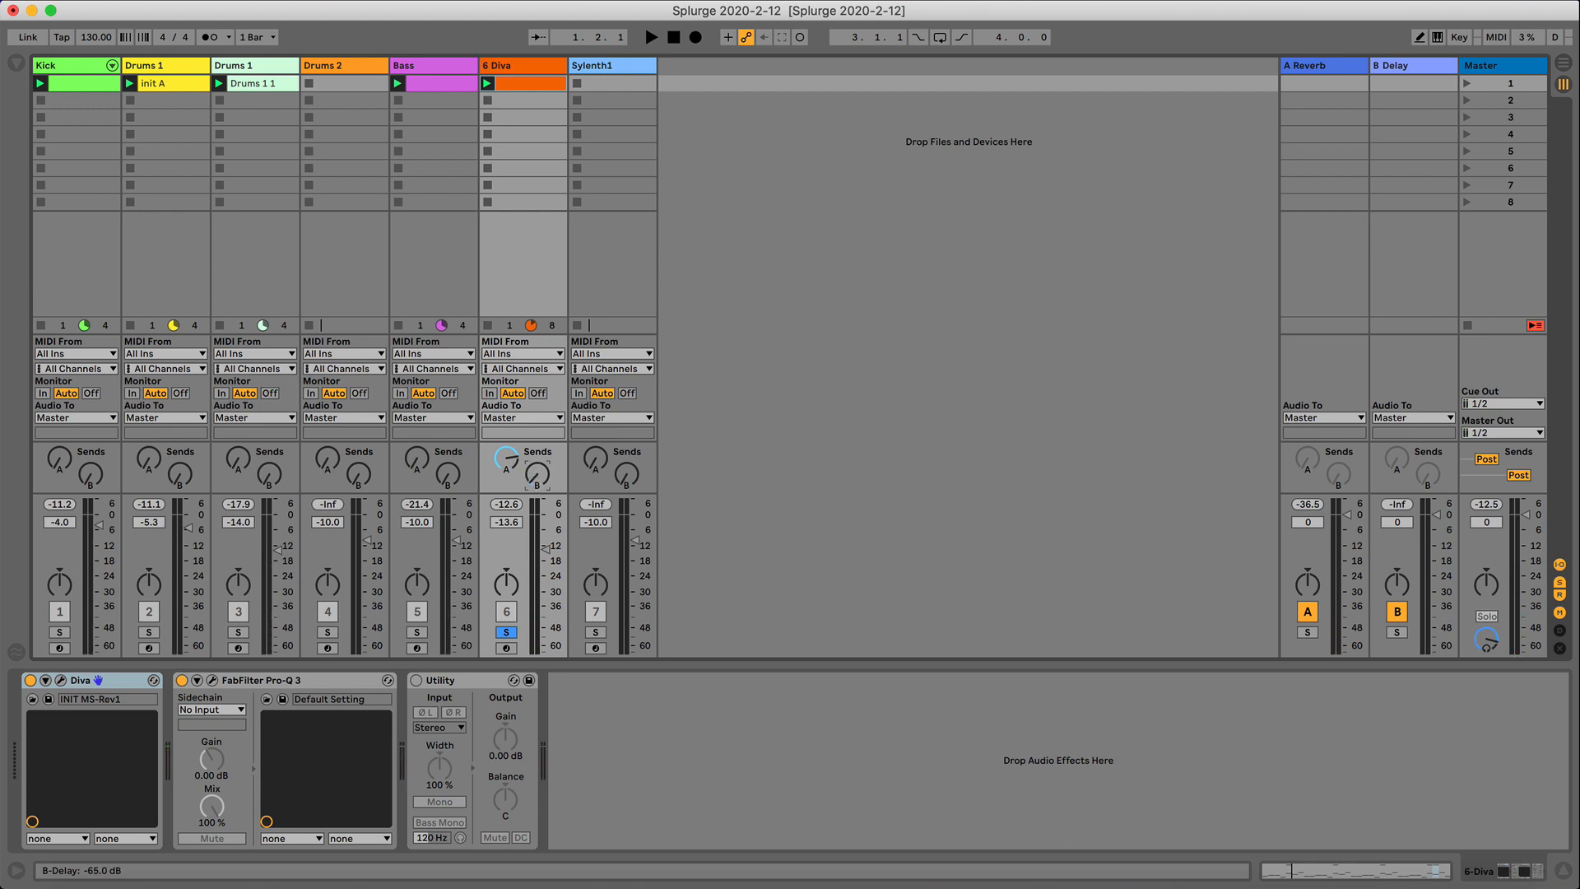
{"action": "key", "text": "space"}
{"action": "left_click_drag", "start_coordinate": [537, 458], "coordinate": [537, 421]}
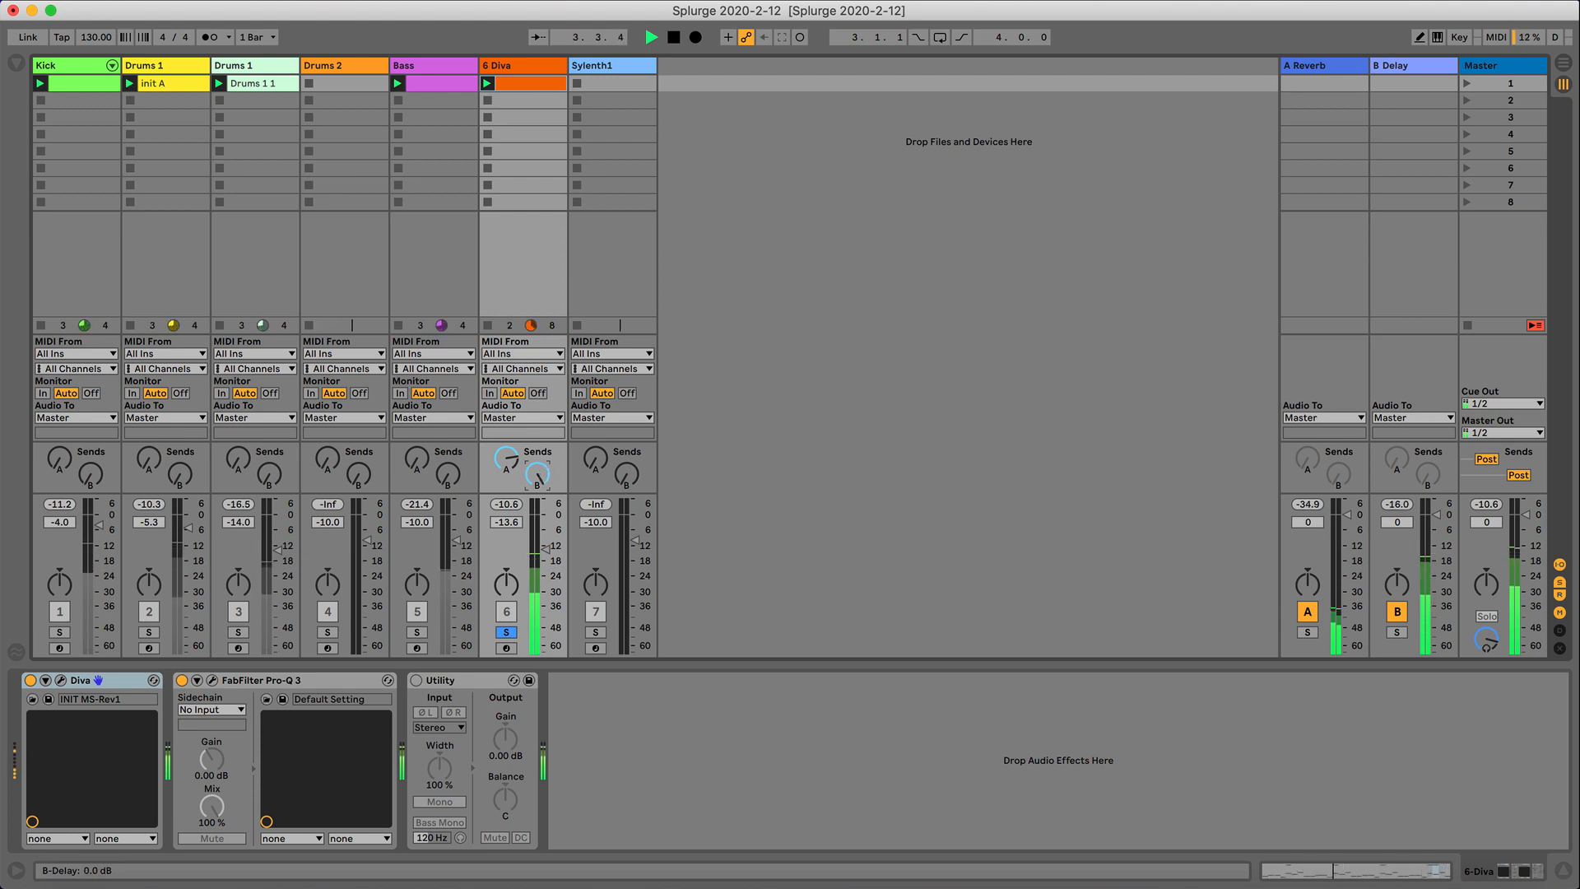
{"action": "key", "text": "space"}
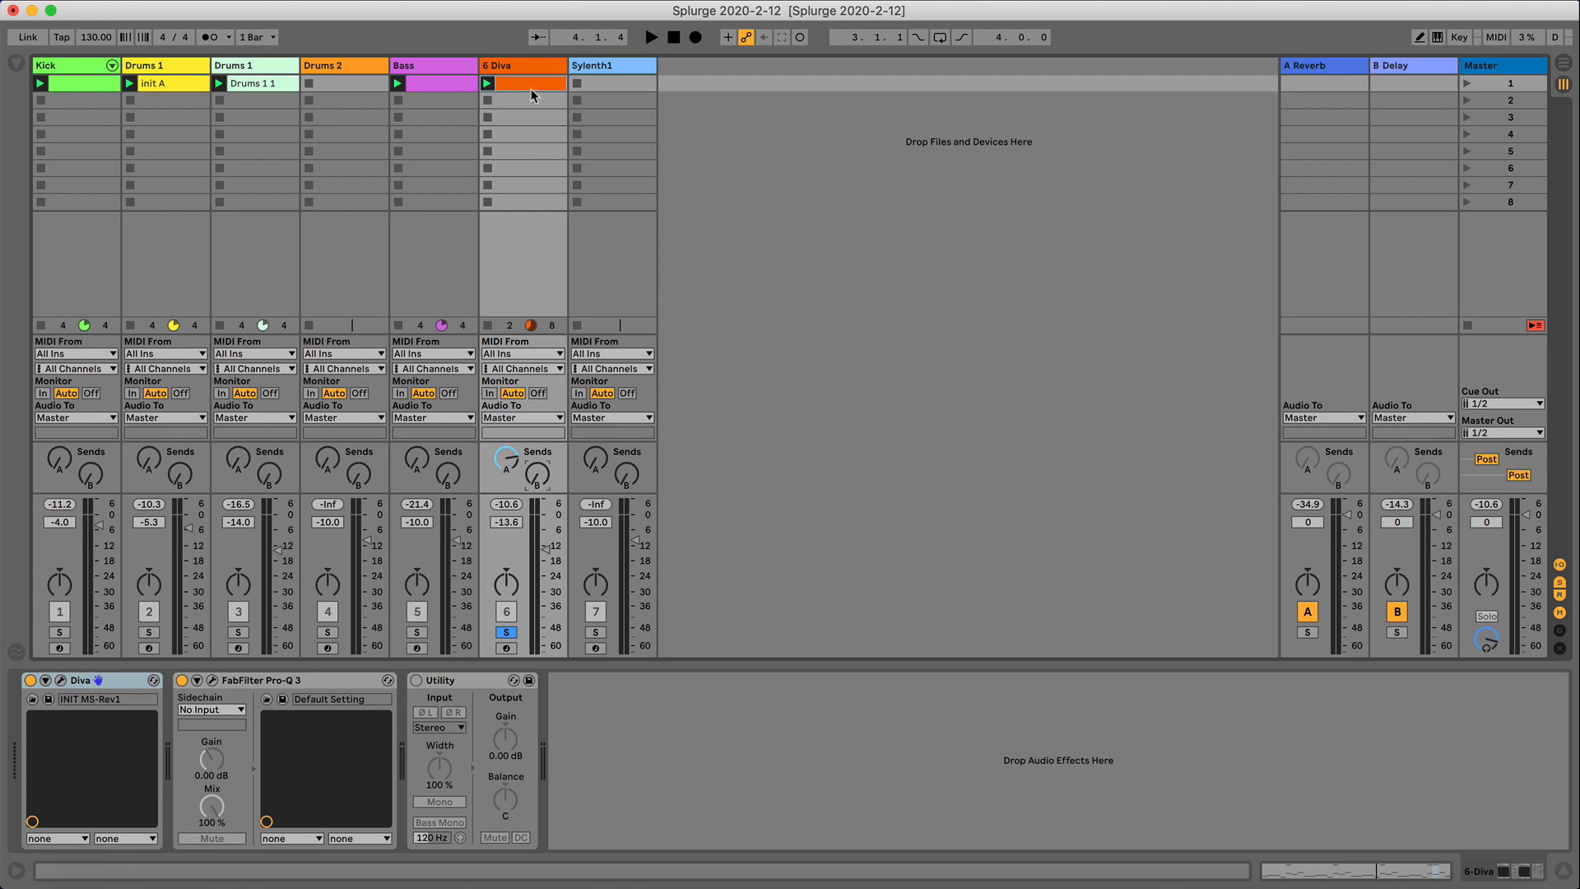
Unsolo 6 Diva and rebalance the mix during playback, with the mint Drums 1 track at -21 dB and Bass at -9.8 dB.
{"action": "key", "text": "space"}
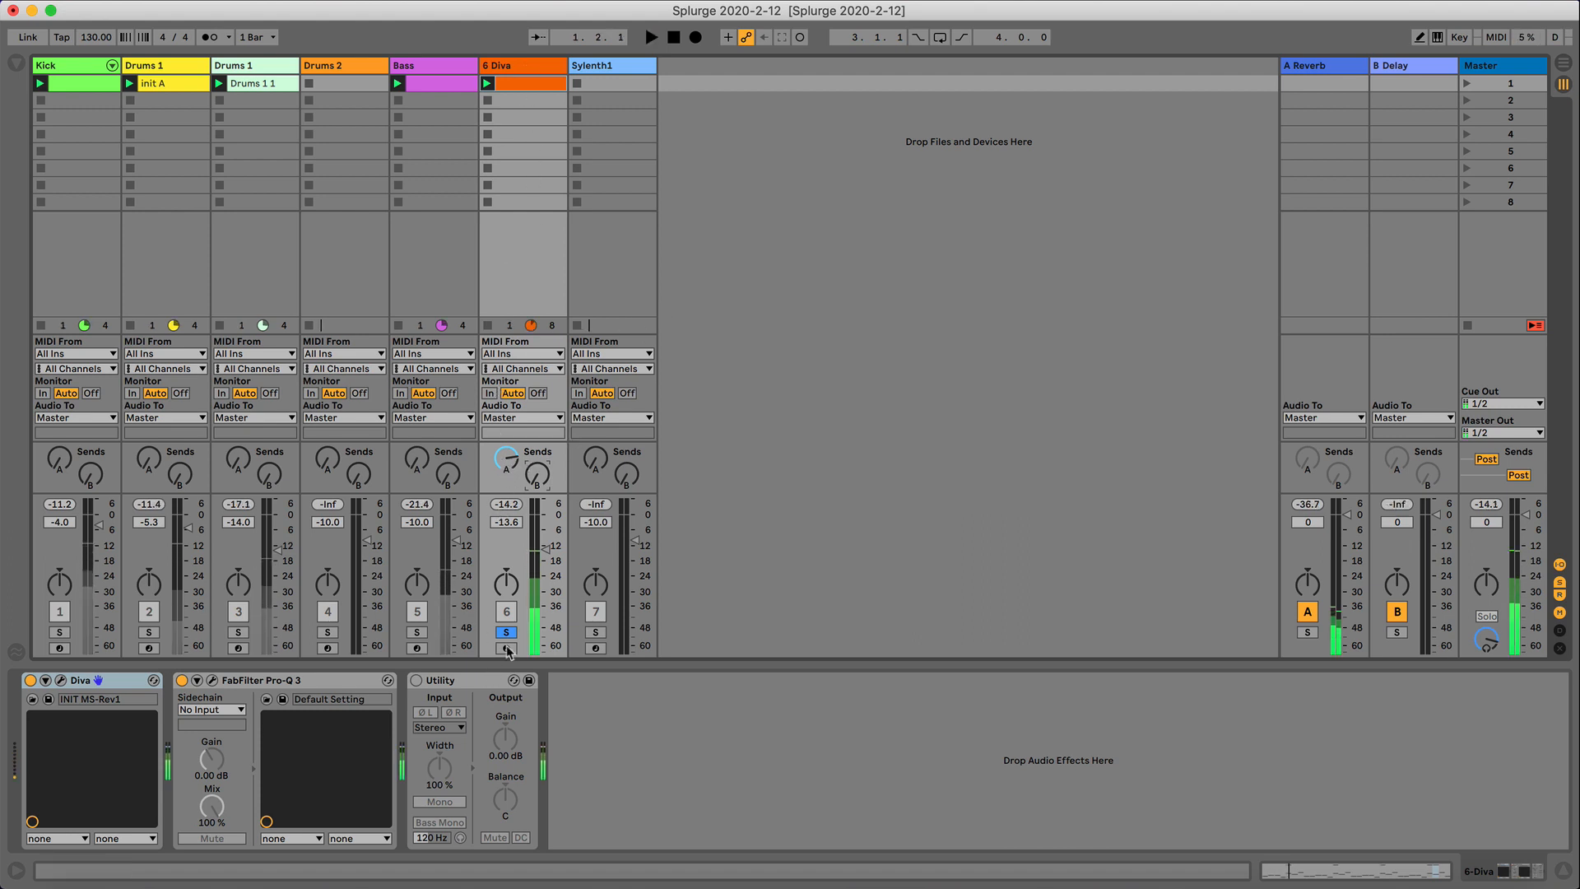
{"action": "left_click", "coordinate": [506, 631]}
{"action": "left_click_drag", "start_coordinate": [277, 546], "coordinate": [277, 566]}
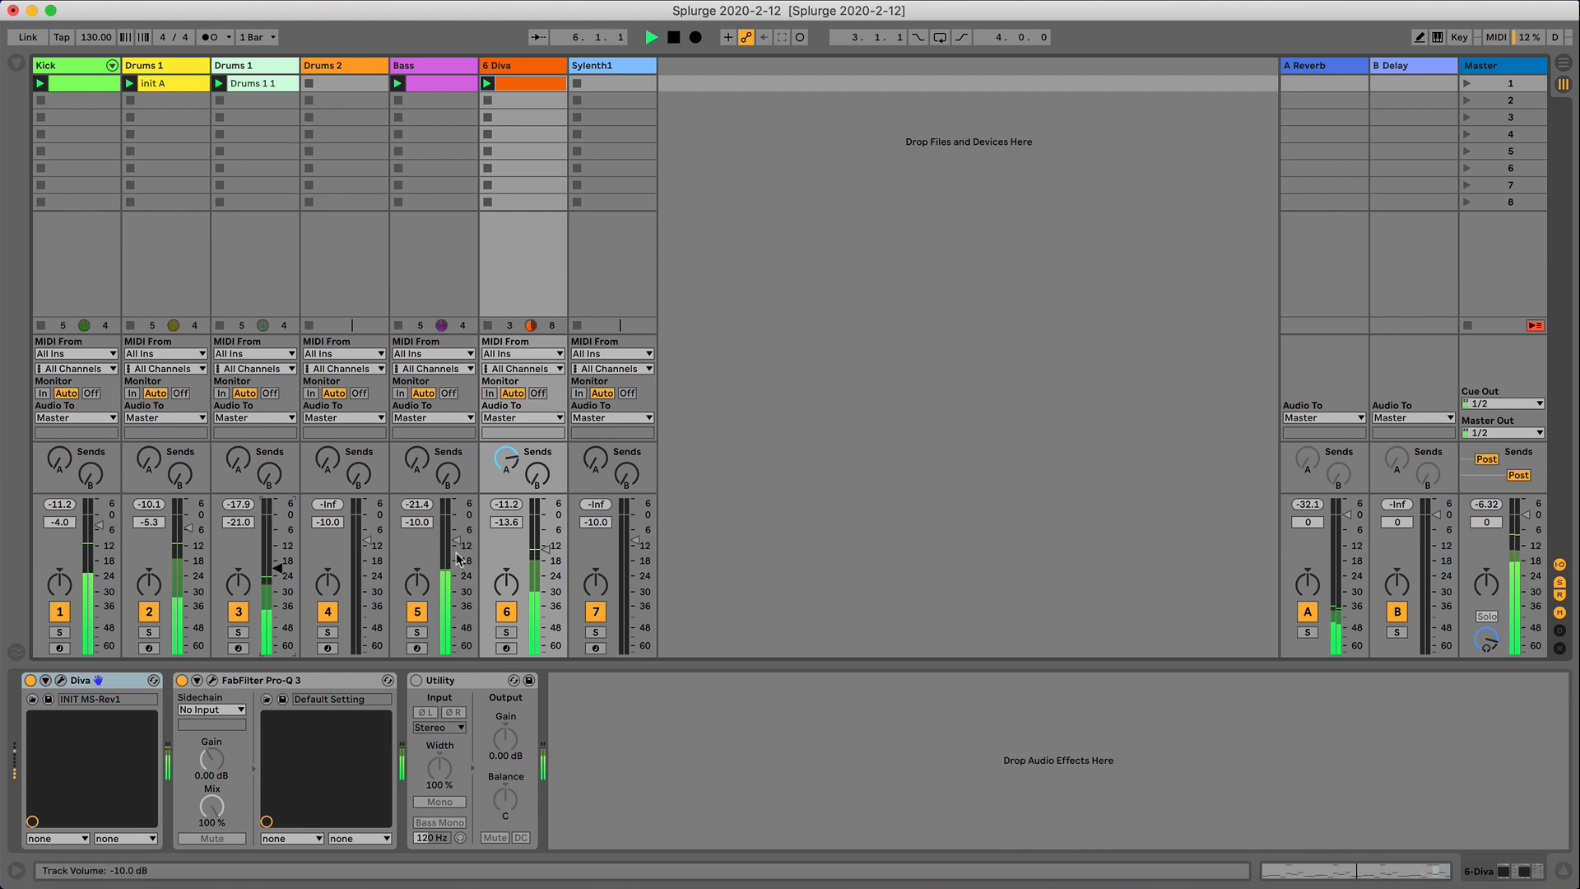
{"action": "left_click_drag", "start_coordinate": [417, 521], "coordinate": [417, 520]}
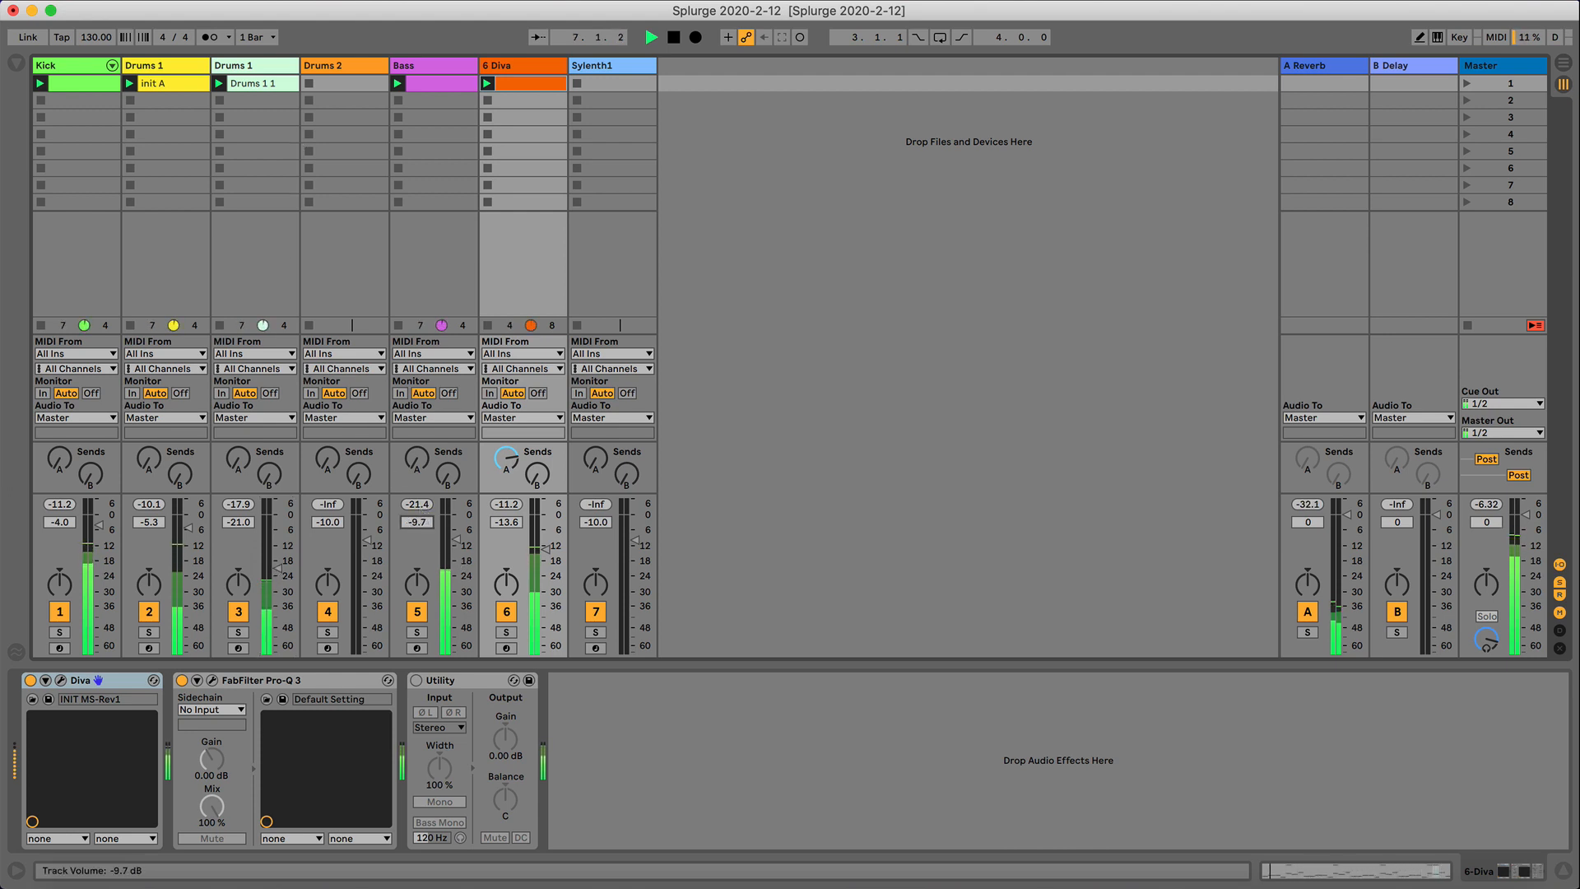
{"action": "key", "text": "space"}
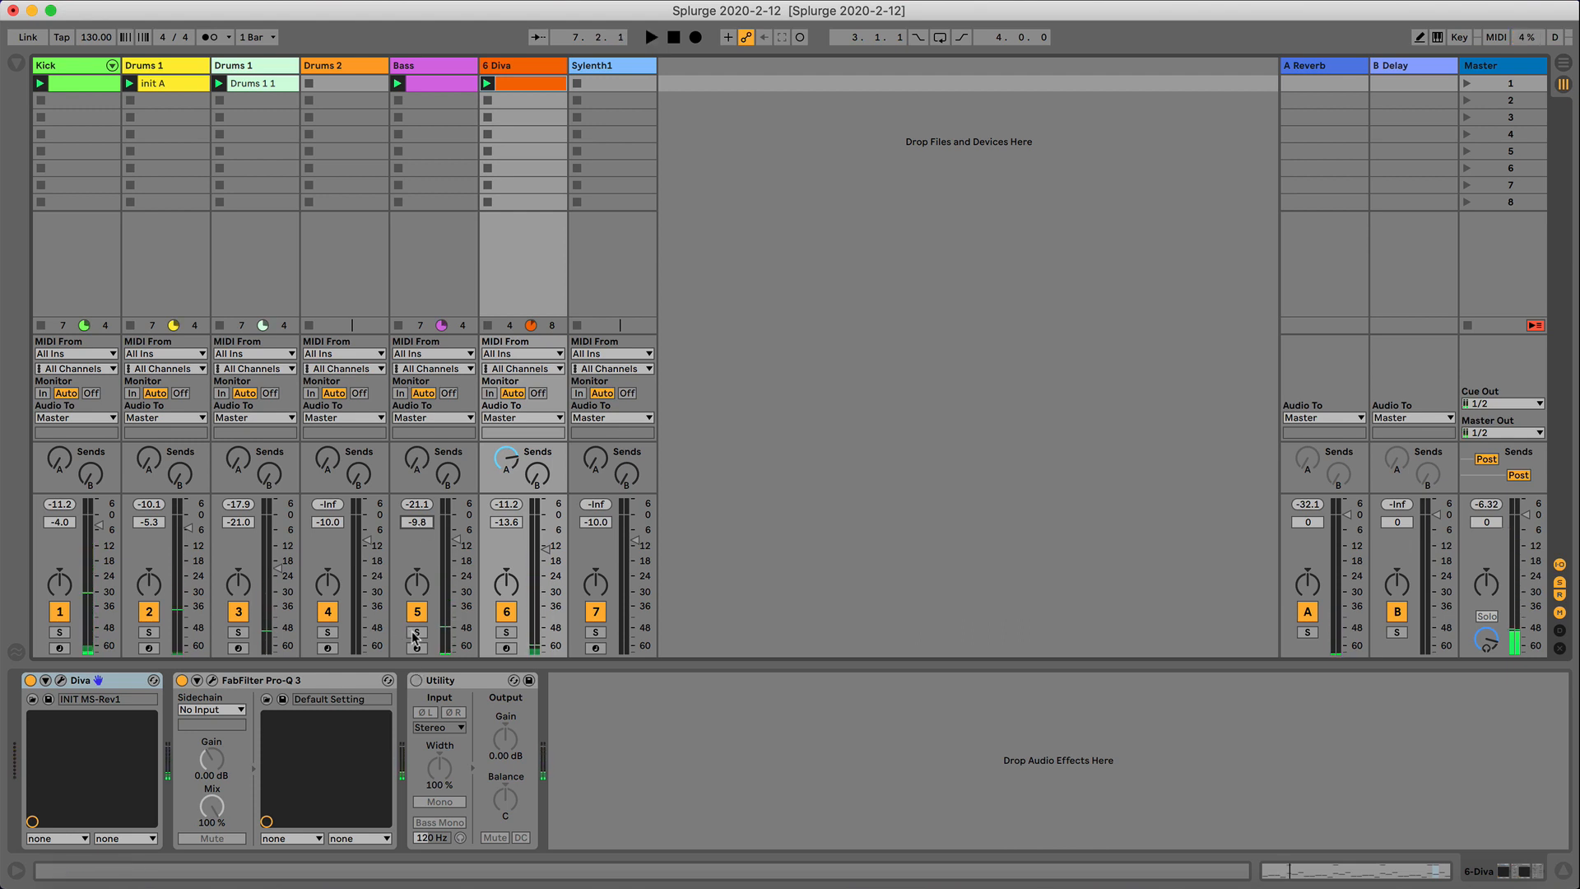
{"action": "left_click", "coordinate": [532, 72]}
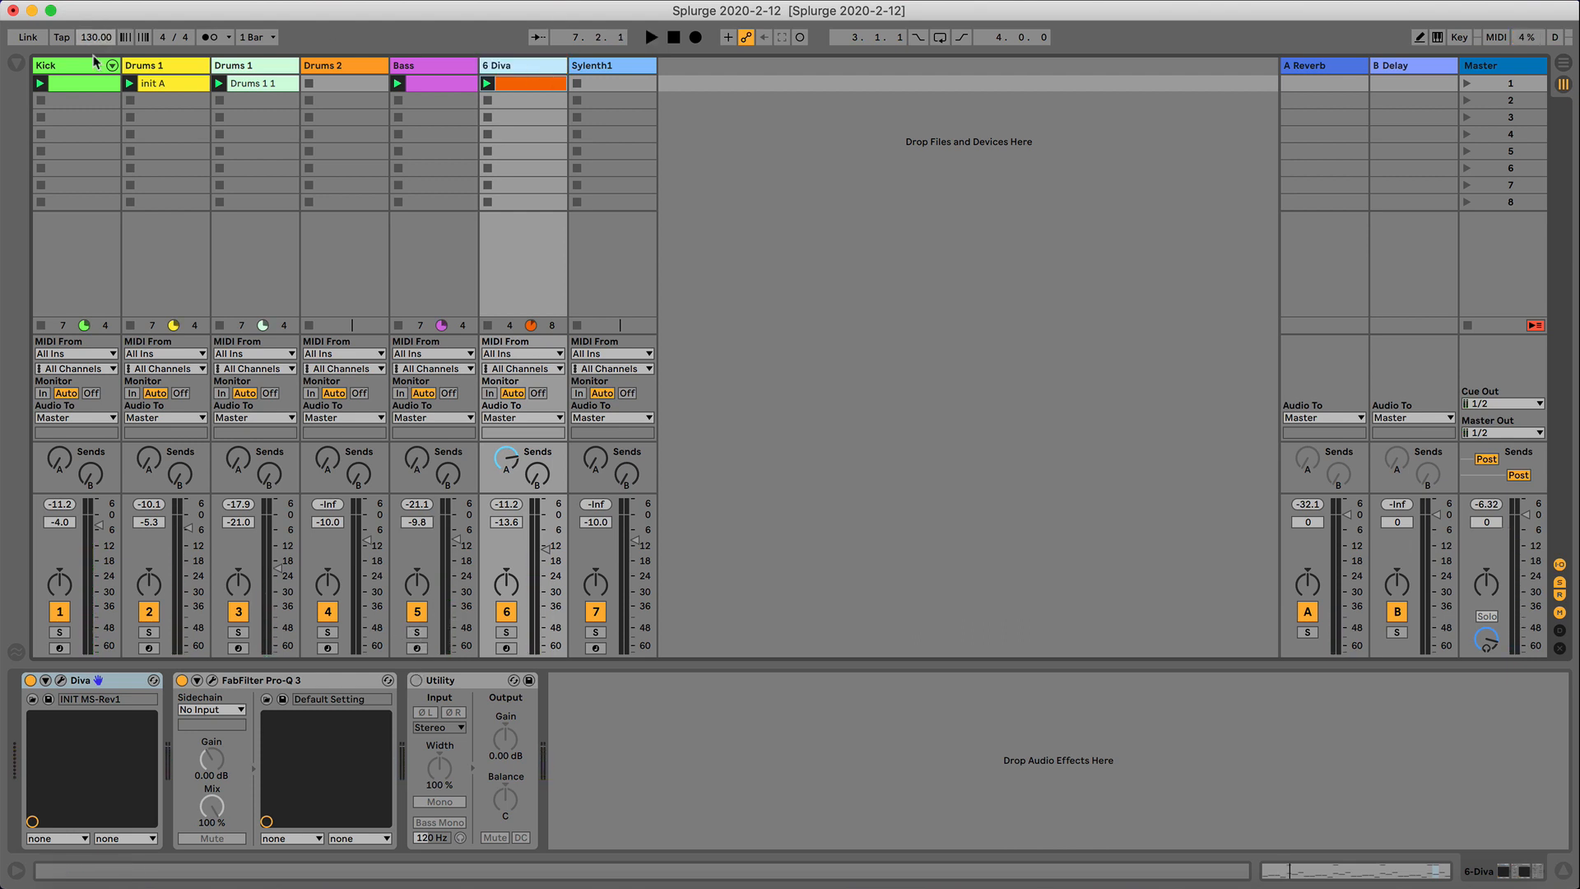